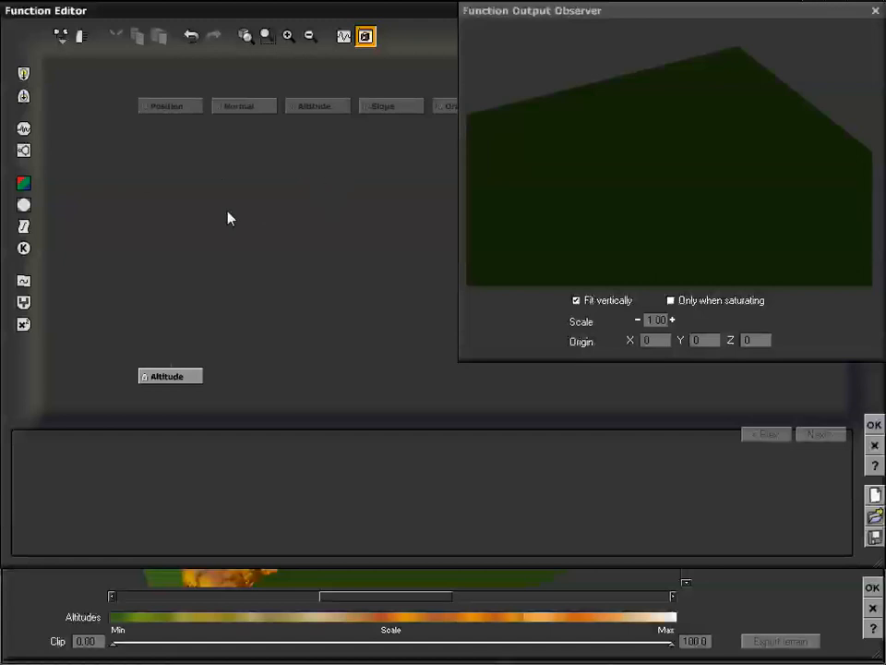
- Add a Simple Fractal node driving the Altitude output and place it midway between Position and Altitude
right_drag(250, 198, 240, 200)
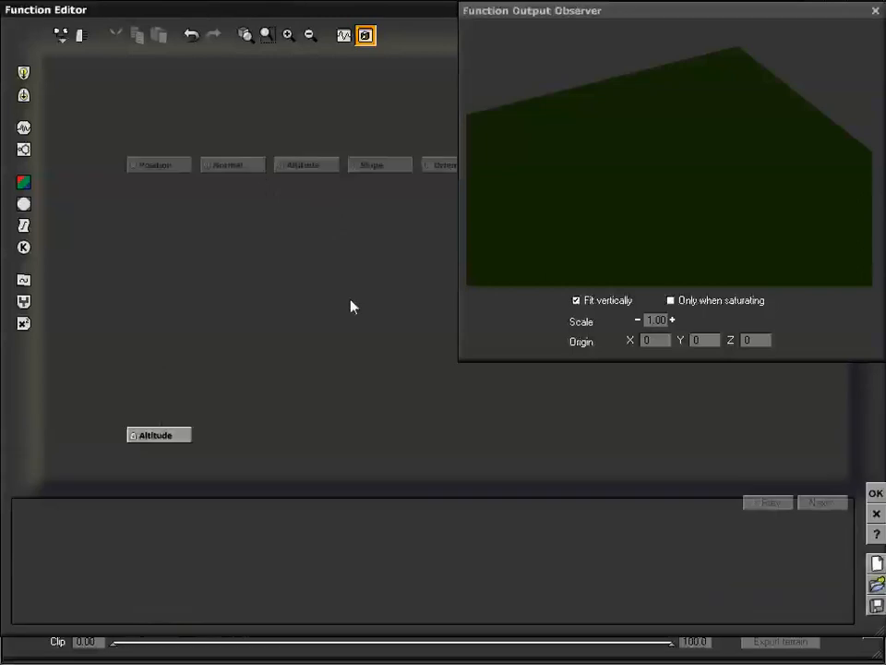
click(160, 440)
click(24, 148)
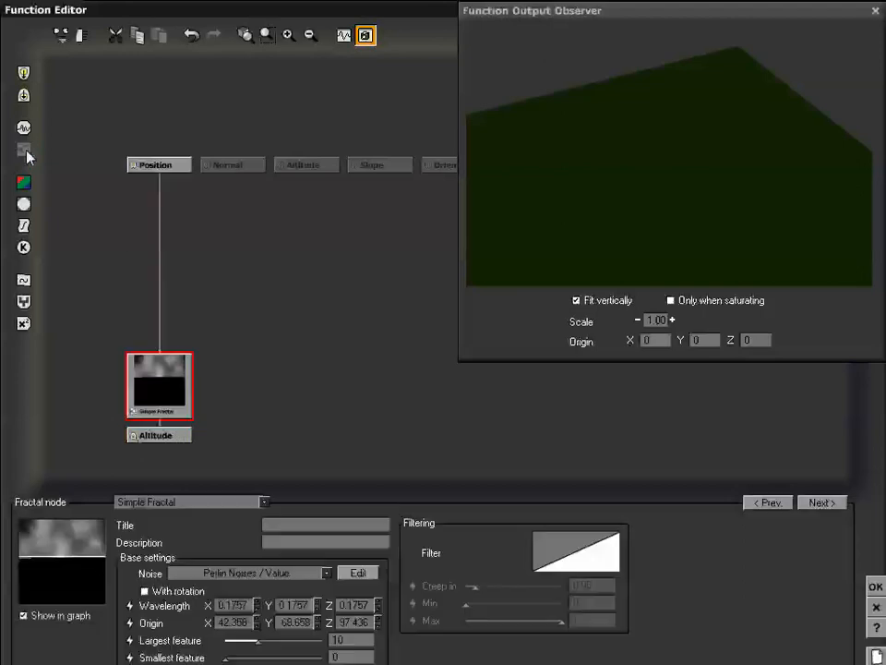
drag(171, 371, 167, 268)
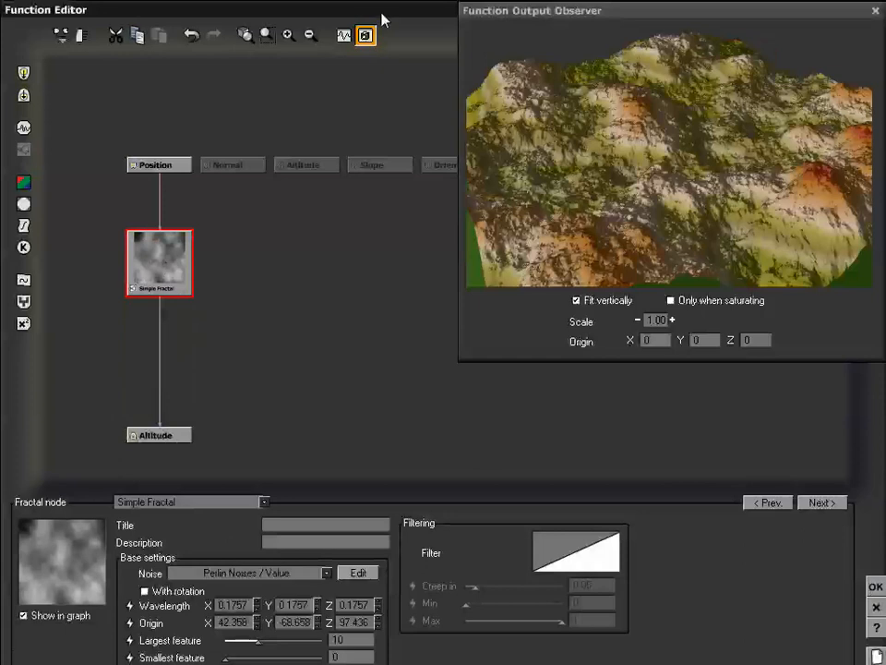
mouse_move(383, 18)
mouse_down()
mouse_move(386, 33)
mouse_move(386, 11)
mouse_move(384, 44)
mouse_move(383, 7)
mouse_up()
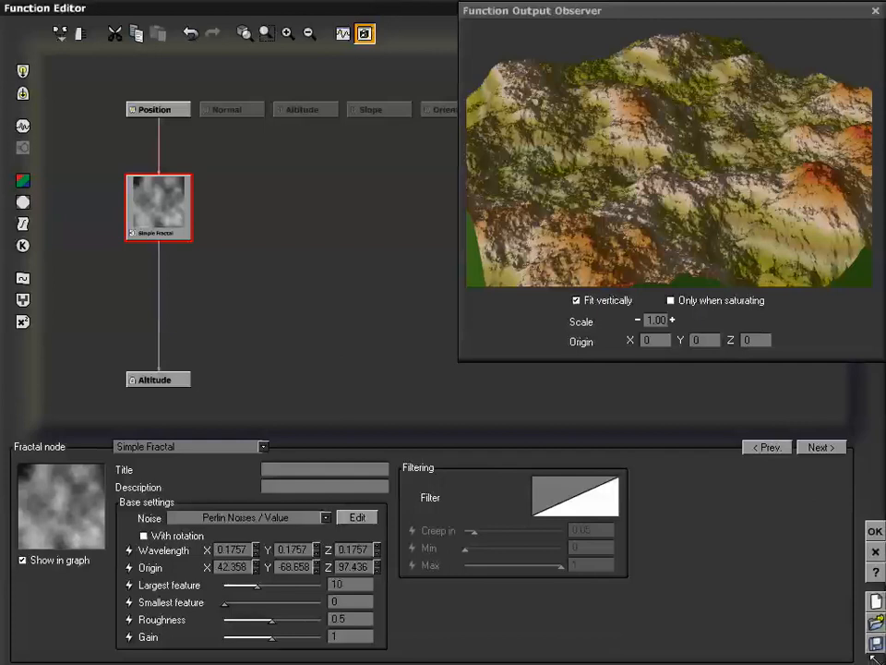
drag(878, 662, 878, 658)
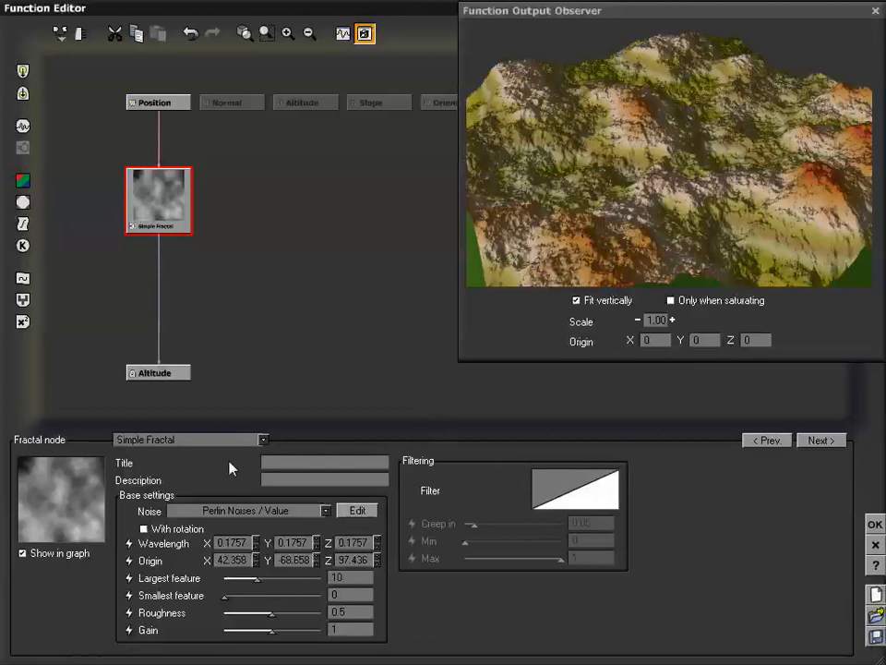
click(263, 439)
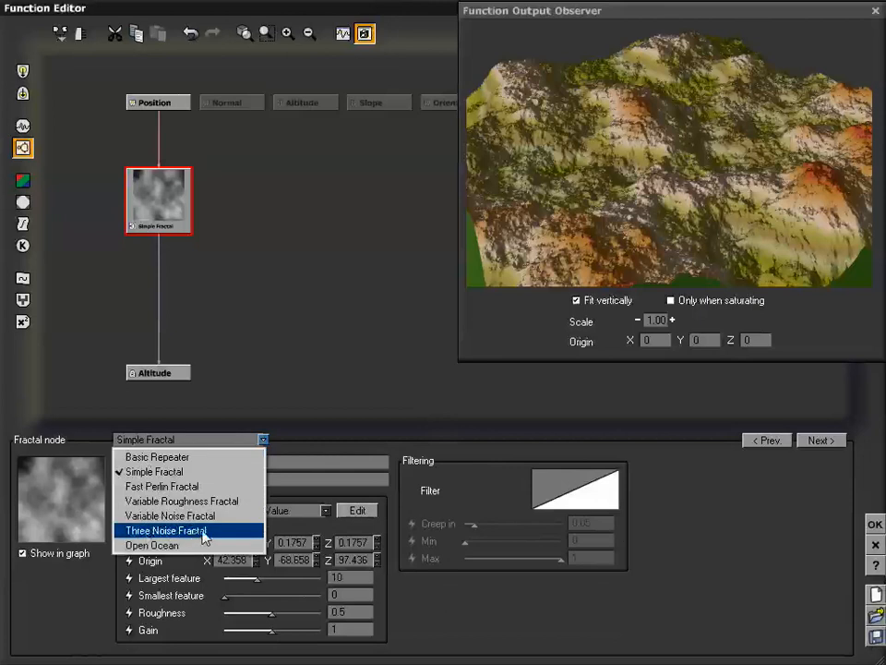
click(680, 496)
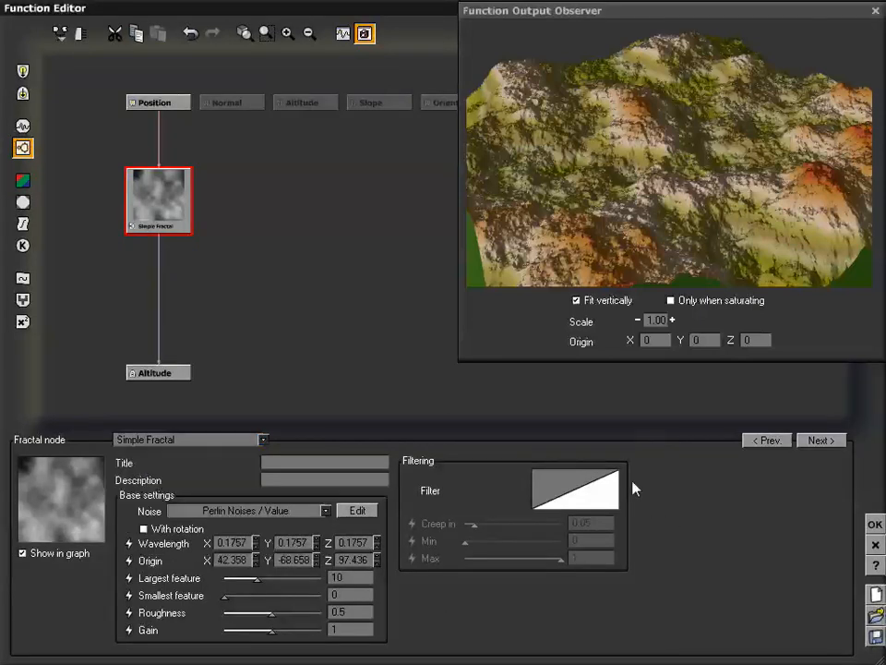
mouse_move(169, 196)
mouse_down()
mouse_move(165, 233)
mouse_move(165, 200)
mouse_up()
drag(616, 104, 663, 157)
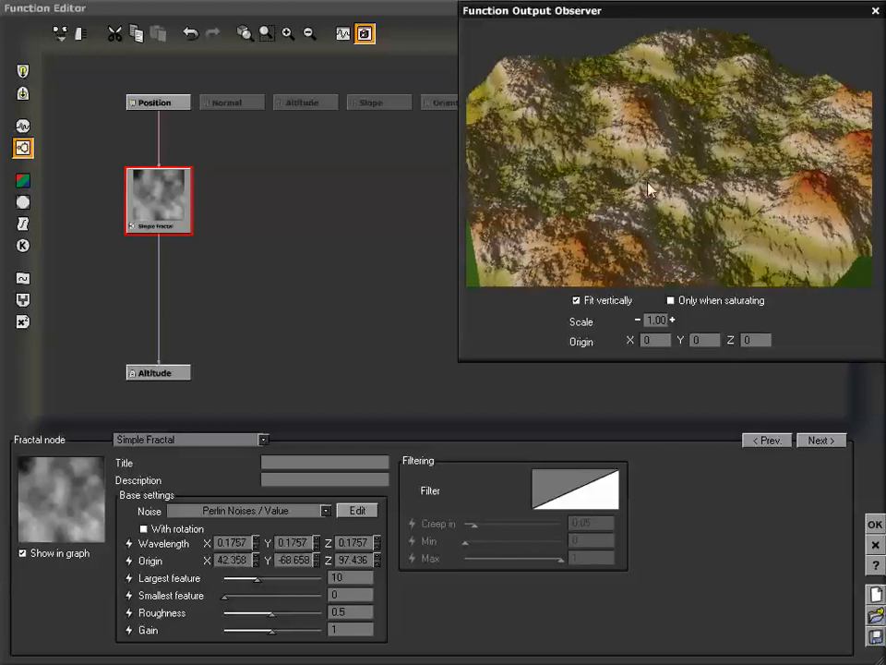
- Set the Simple Fractal node's origin to 0 in X, Y and Z
double_click(240, 562)
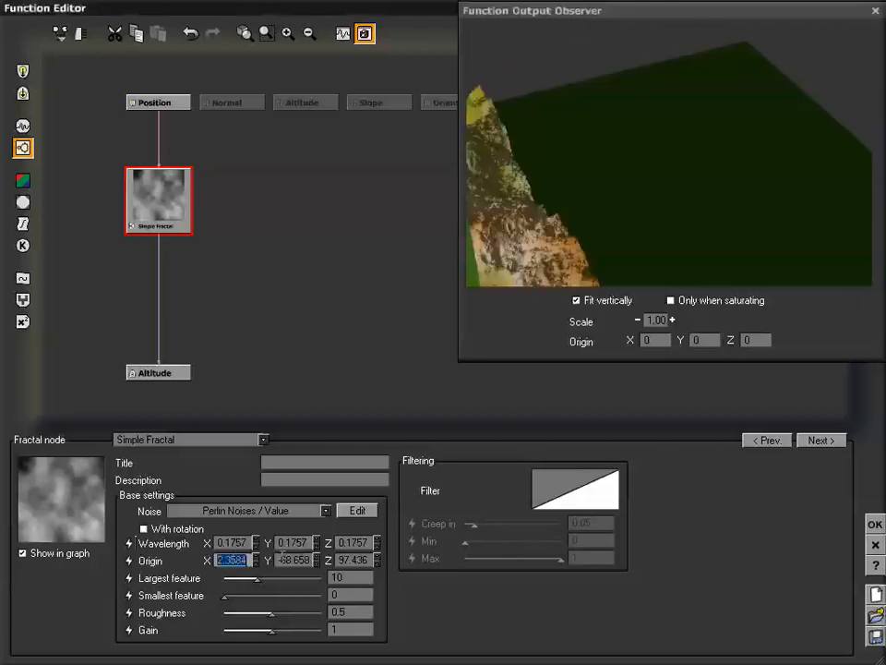
text(0)
double_click(296, 562)
text(0)
double_click(355, 561)
text(0)
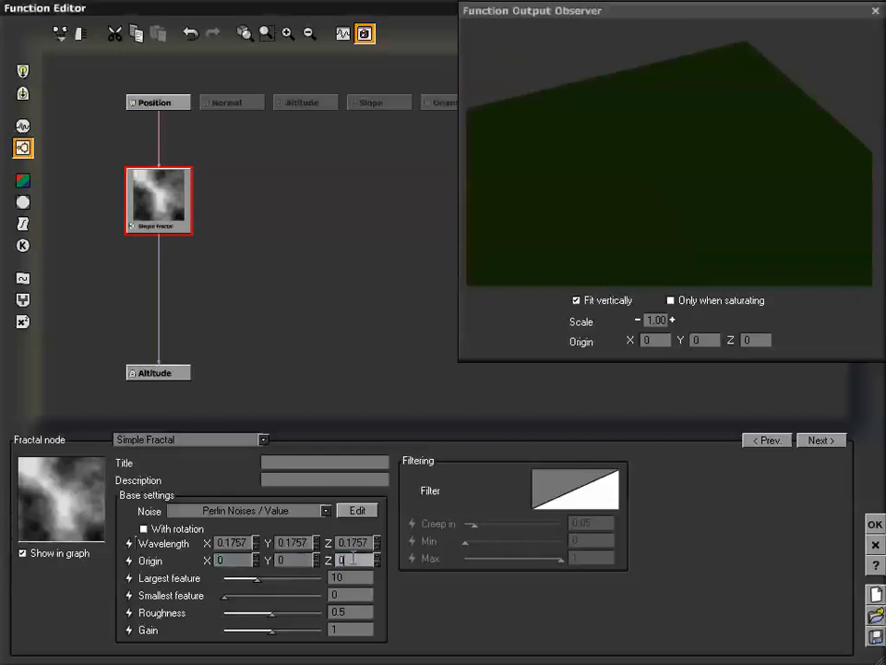
mouse_move(653, 214)
mouse_down()
mouse_move(653, 199)
mouse_move(654, 217)
mouse_up()
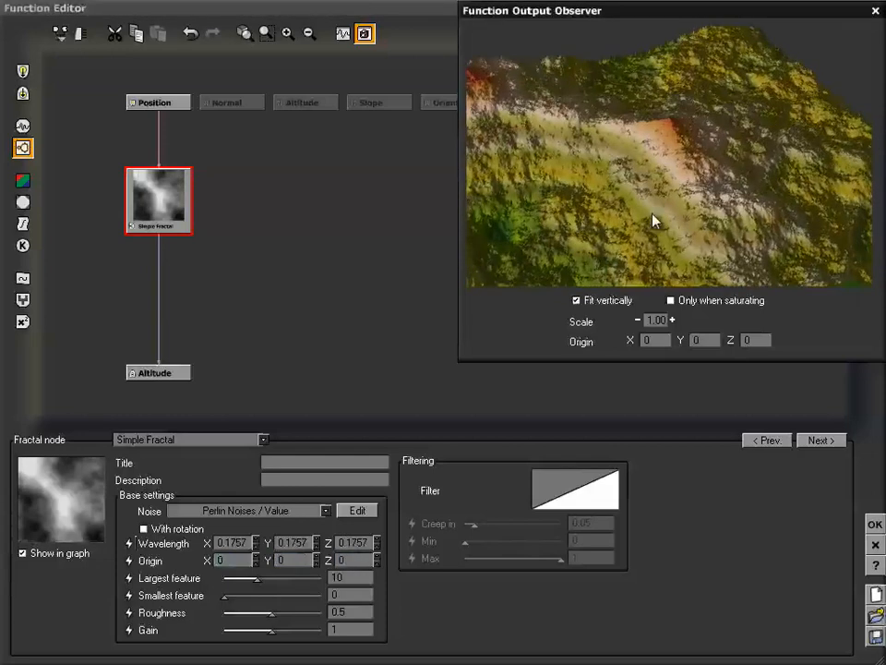
- Set the Simple Fractal node's wavelength to .2 in X, Y and Z
click(217, 262)
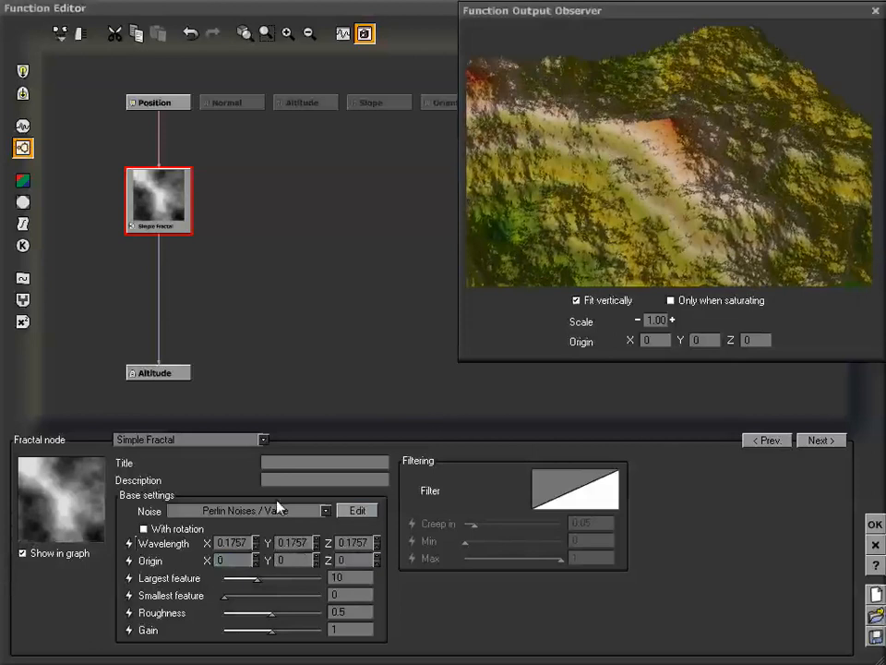
double_click(240, 542)
text(.2)
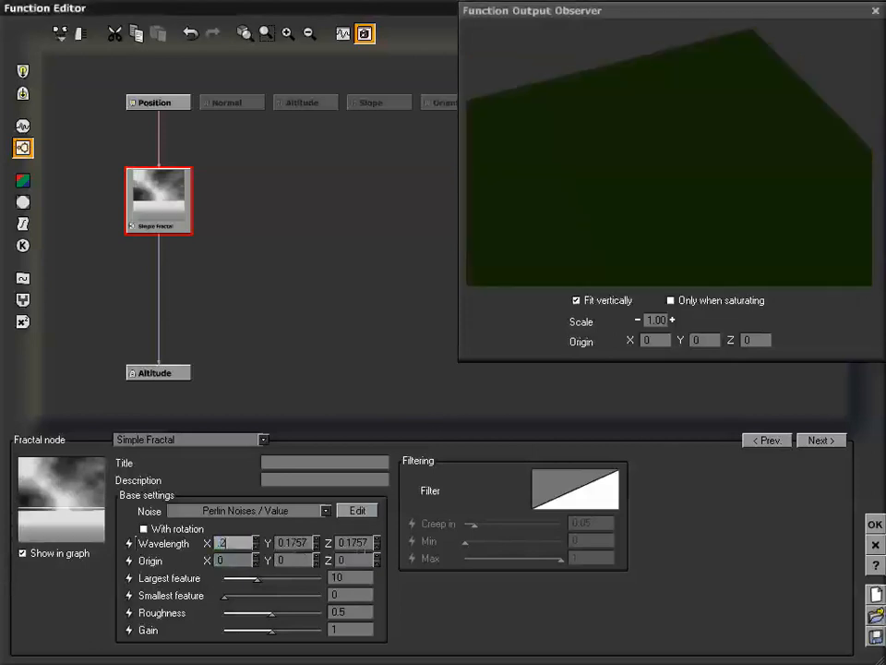
key(Tab)
text(.2)
key(Tab)
text(.2)
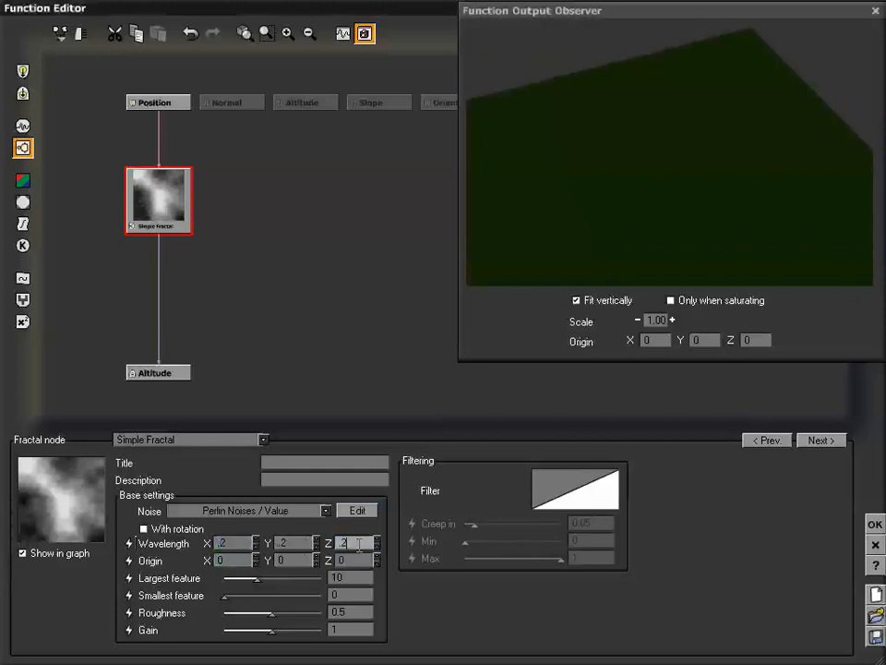
mouse_move(631, 165)
mouse_down()
mouse_move(653, 180)
mouse_move(647, 169)
mouse_up()
- Set the fractal's Y wavelength to .277
double_click(298, 544)
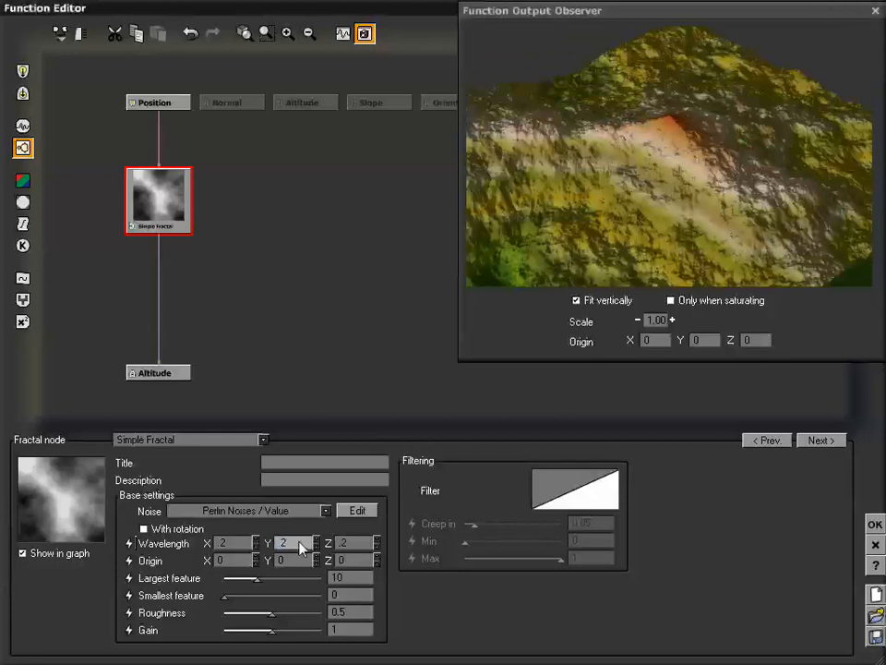
text(277)
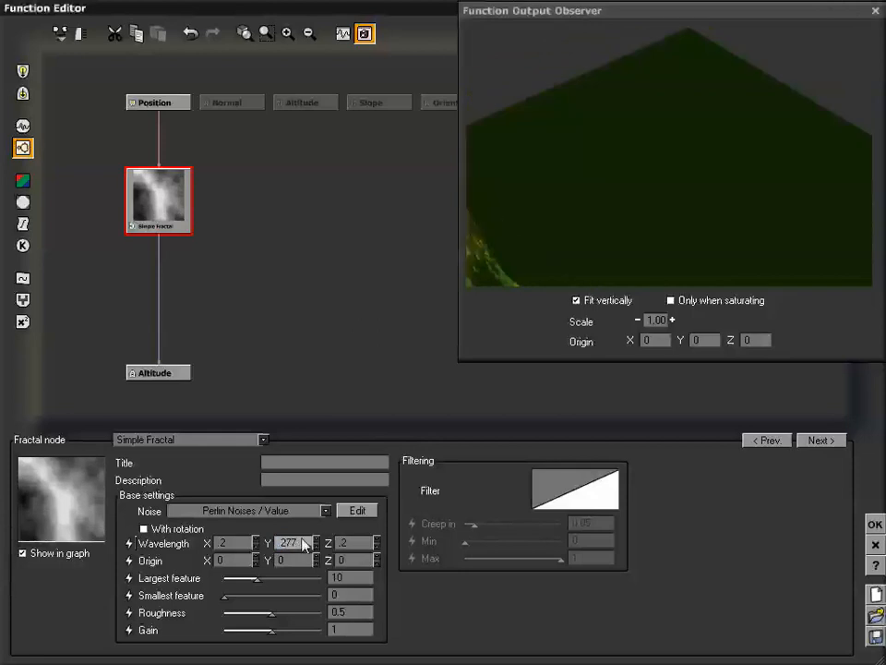
mouse_move(674, 194)
mouse_down()
mouse_move(663, 192)
mouse_move(676, 174)
mouse_up()
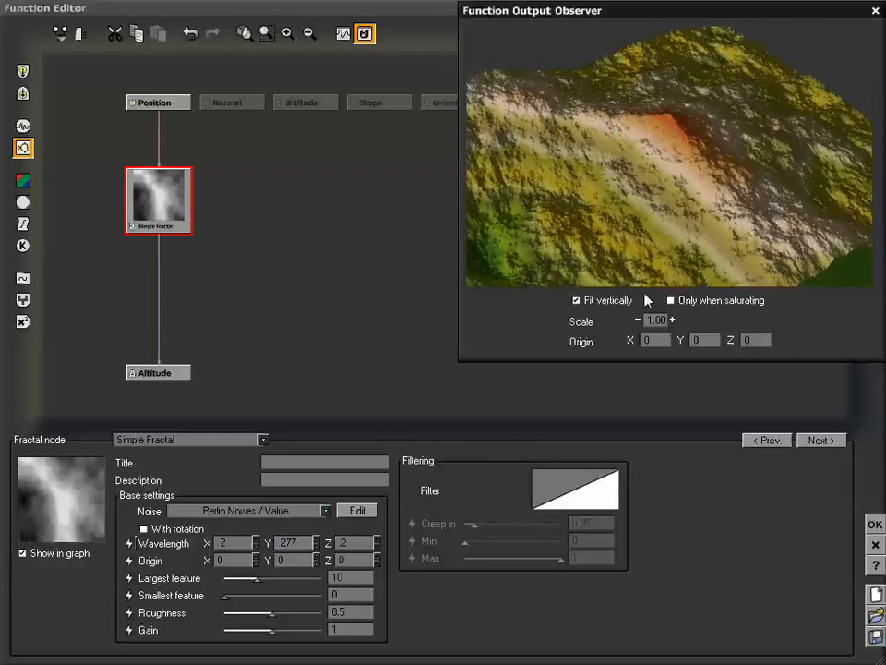
- Set the function output preview's scale to 0.50
click(637, 320)
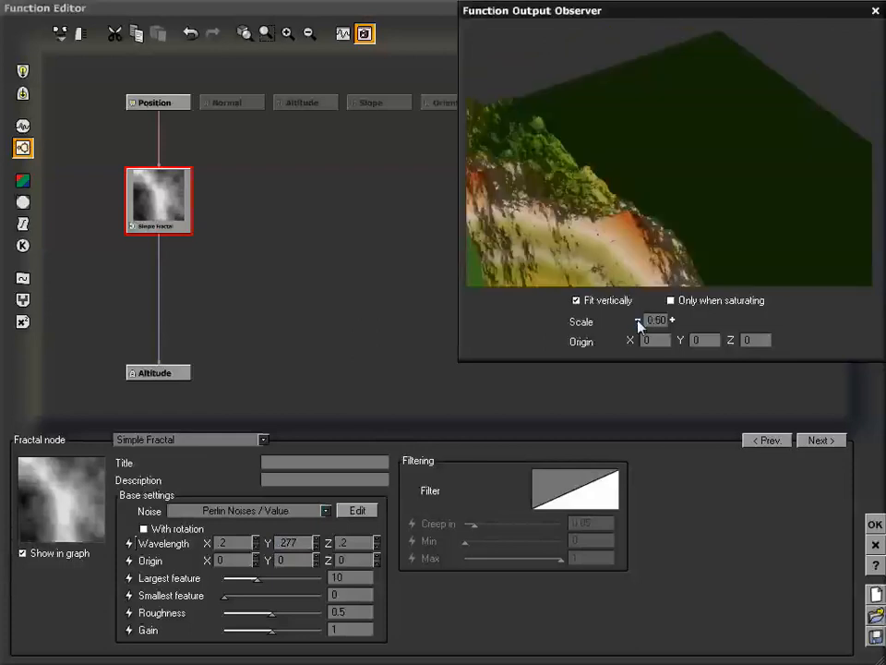
drag(688, 228, 697, 192)
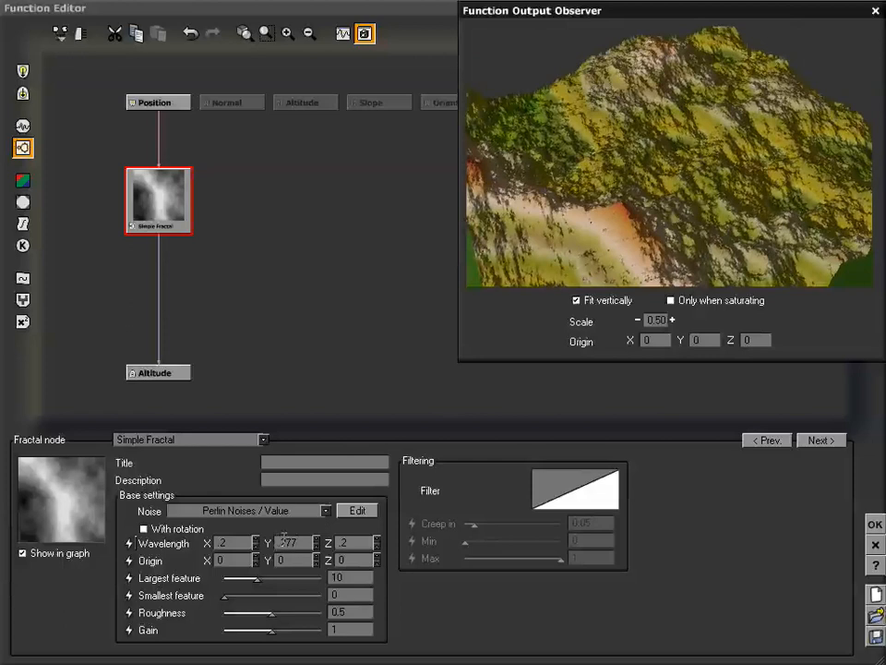
drag(635, 188, 573, 162)
drag(604, 95, 616, 205)
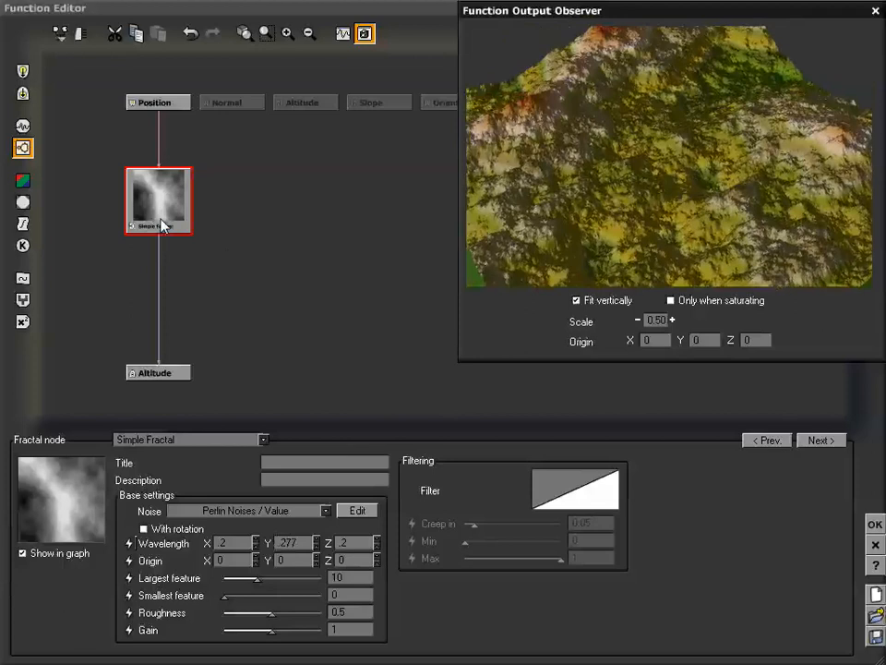
- Lower the Simple Fractal node and add a Vector Operations Offset math node beside its link from Position
drag(161, 222, 161, 271)
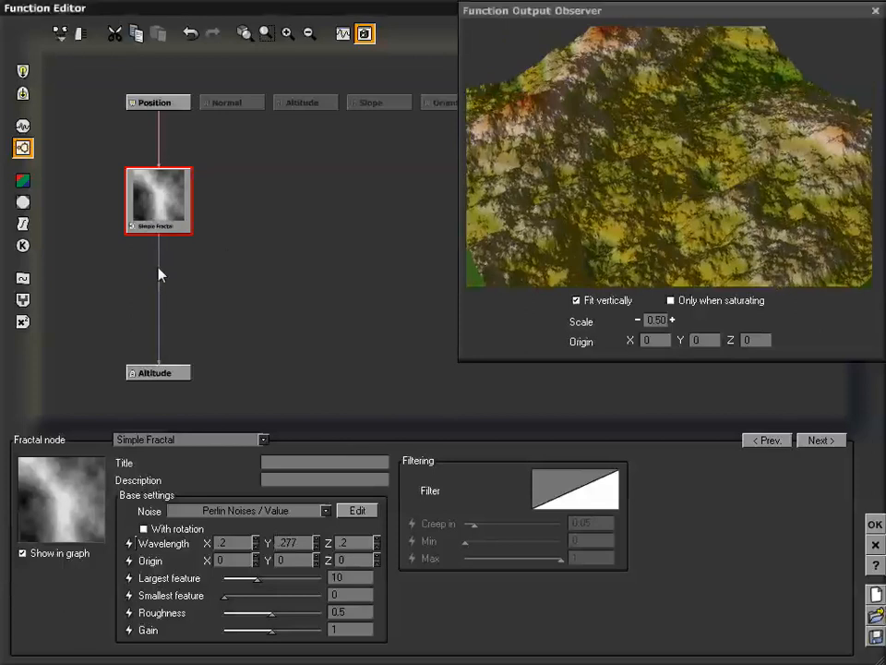
click(159, 159)
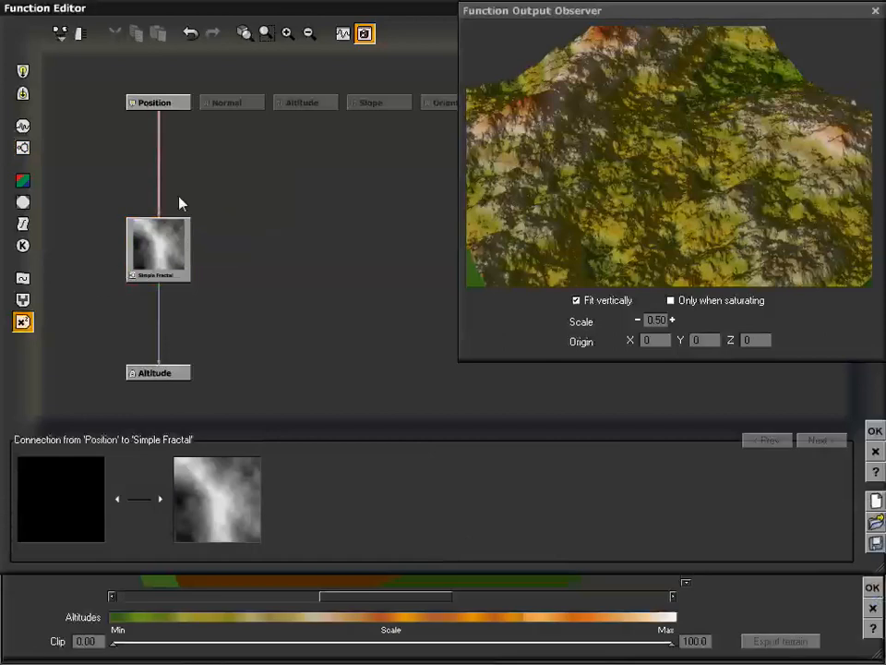
click(210, 176)
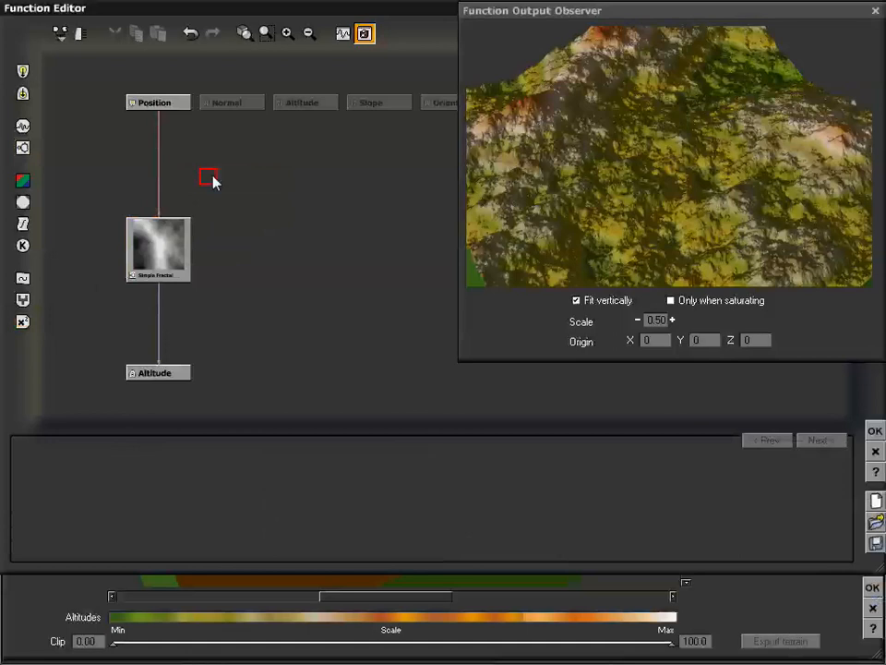
click(161, 172)
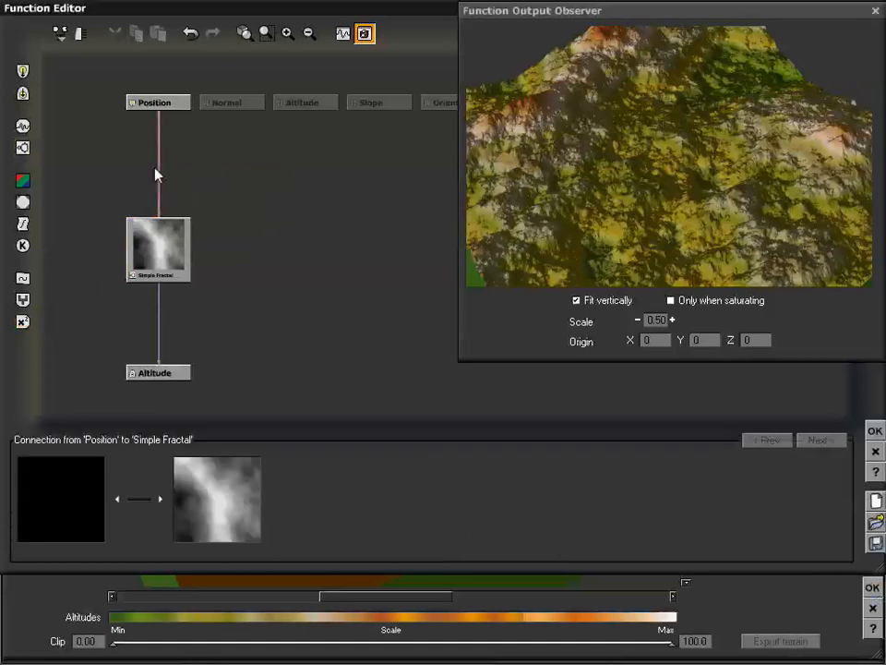
click(205, 177)
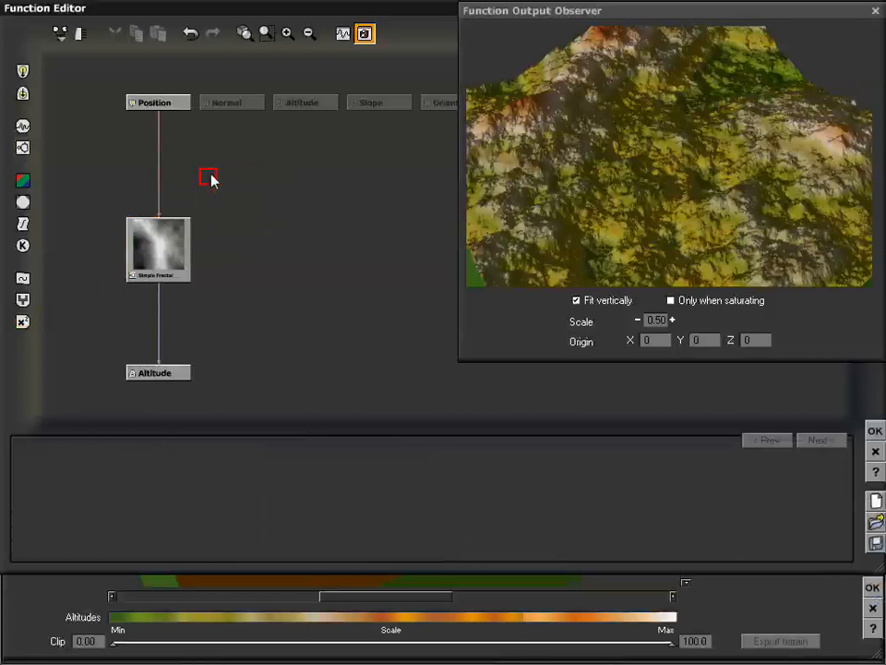
click(22, 322)
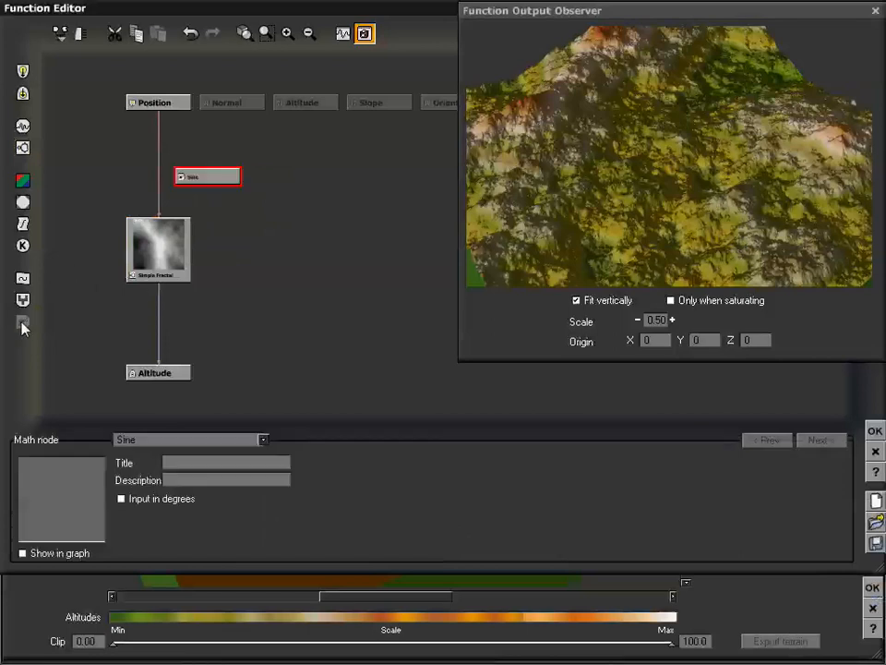
click(182, 441)
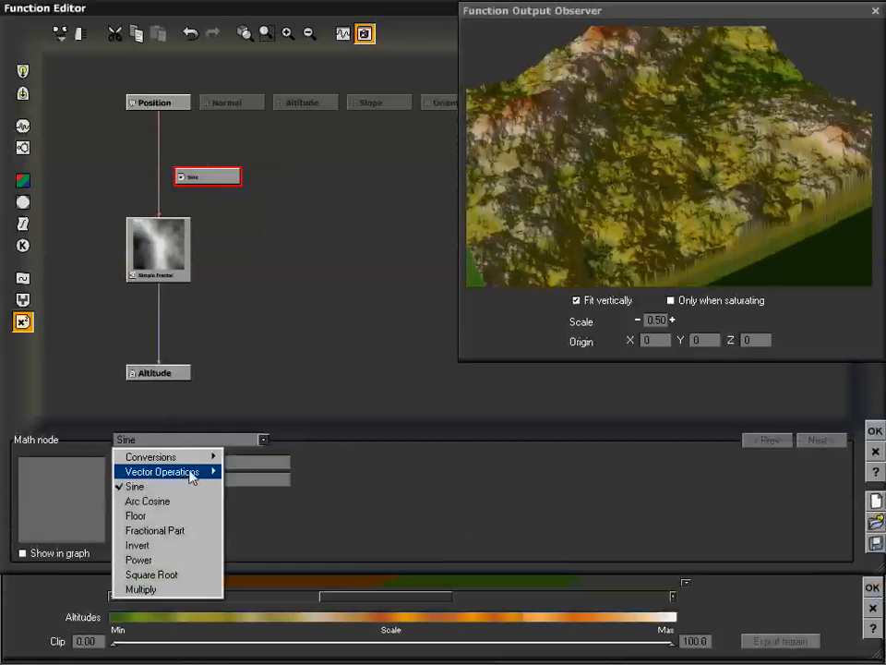
mouse_move(192, 476)
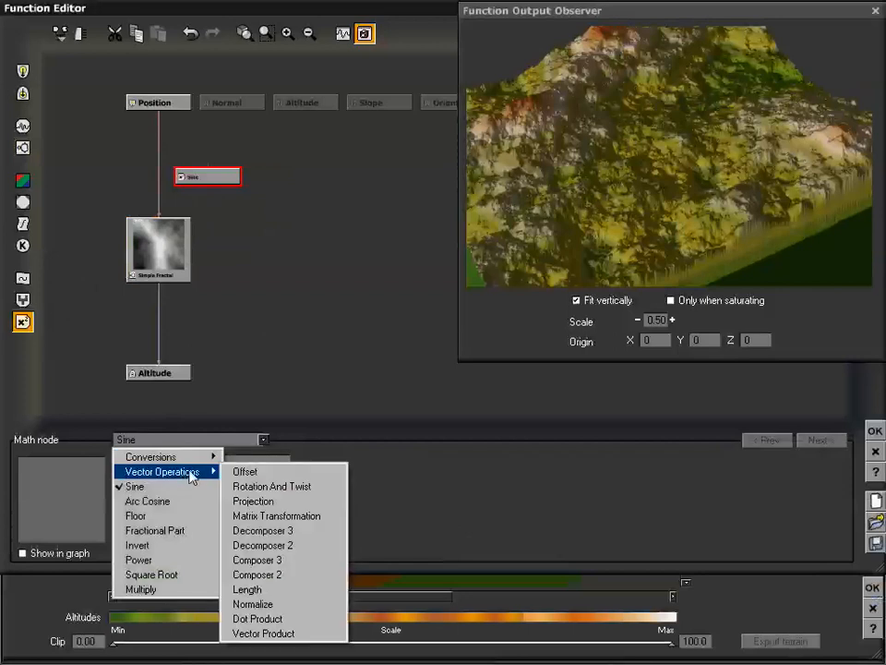
click(287, 473)
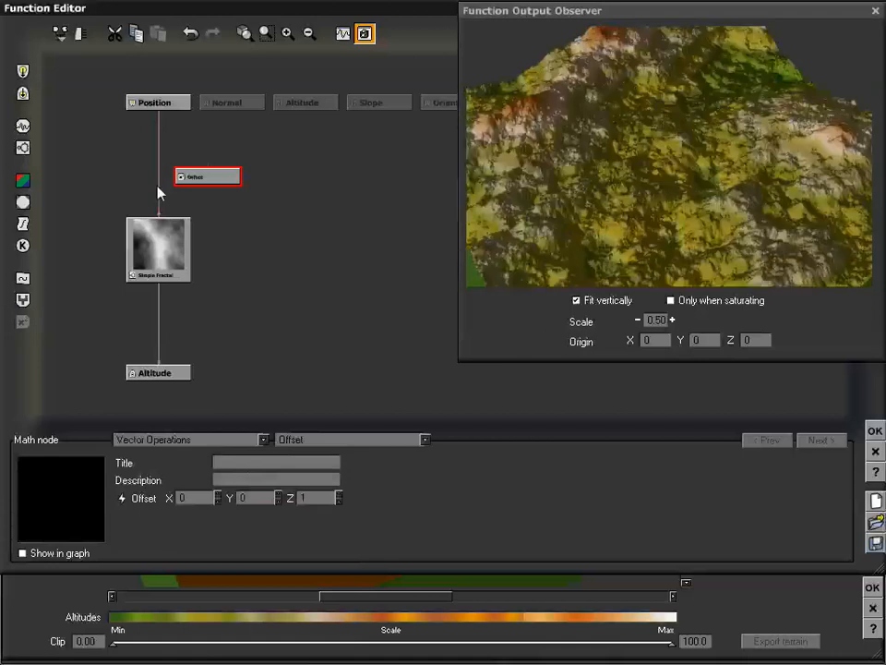
- Replace the direct Position link with one running through Offset to Simple Fractal, and move both nodes up closer to Position
click(162, 192)
key(Delete)
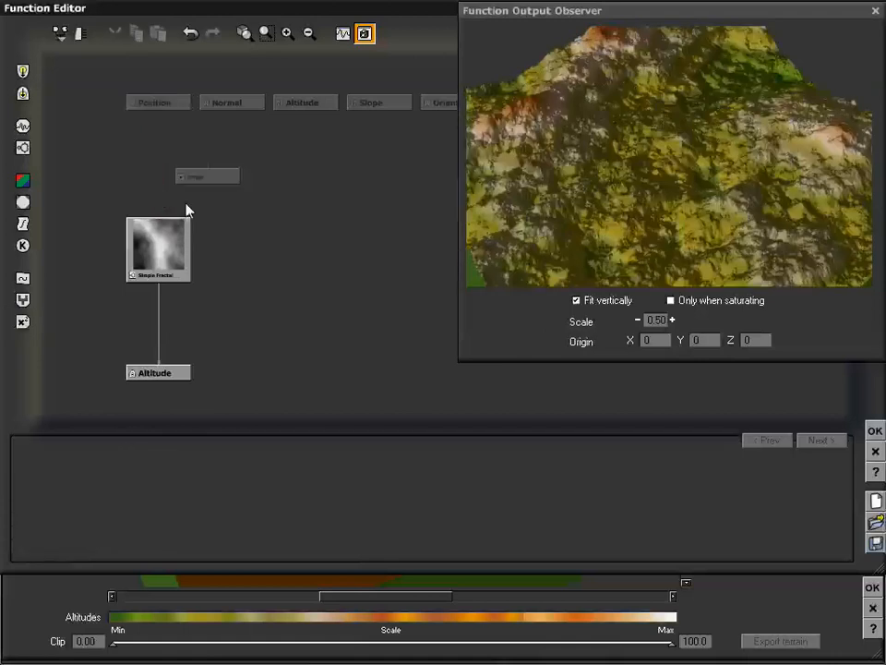
drag(158, 216, 160, 109)
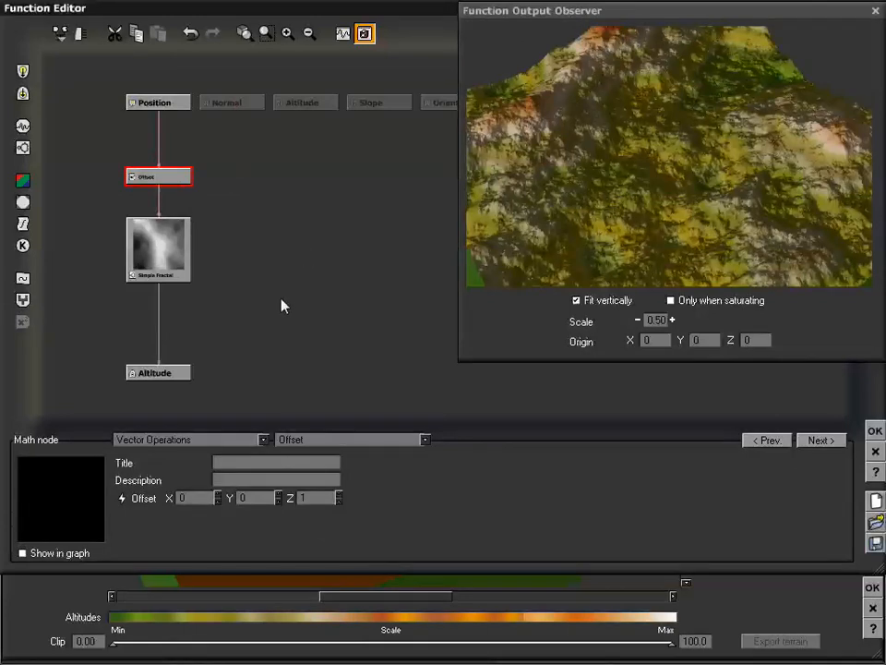
drag(165, 170, 165, 159)
drag(164, 256, 164, 229)
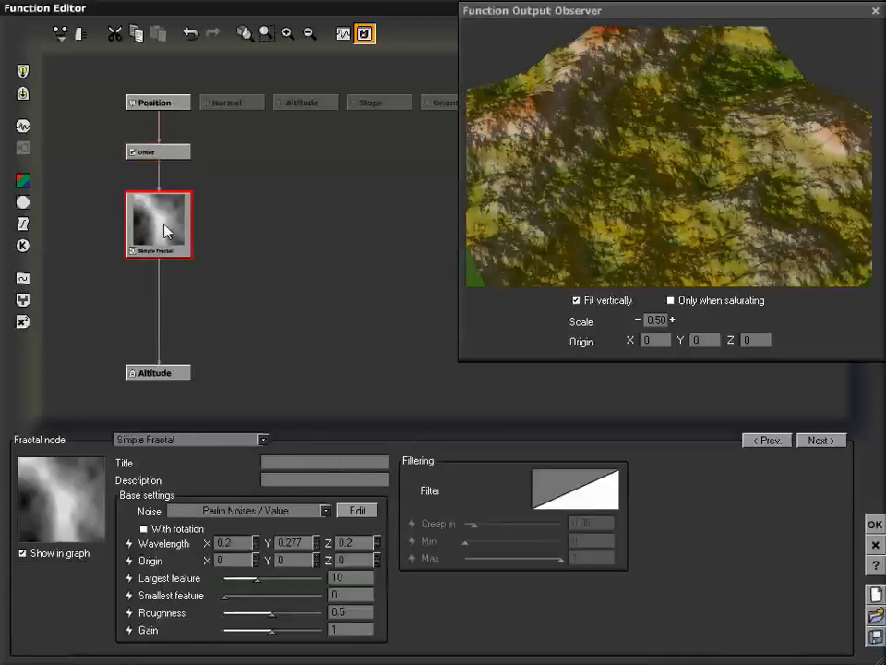
- Look over the vector operations available as types for the Offset math node
click(174, 157)
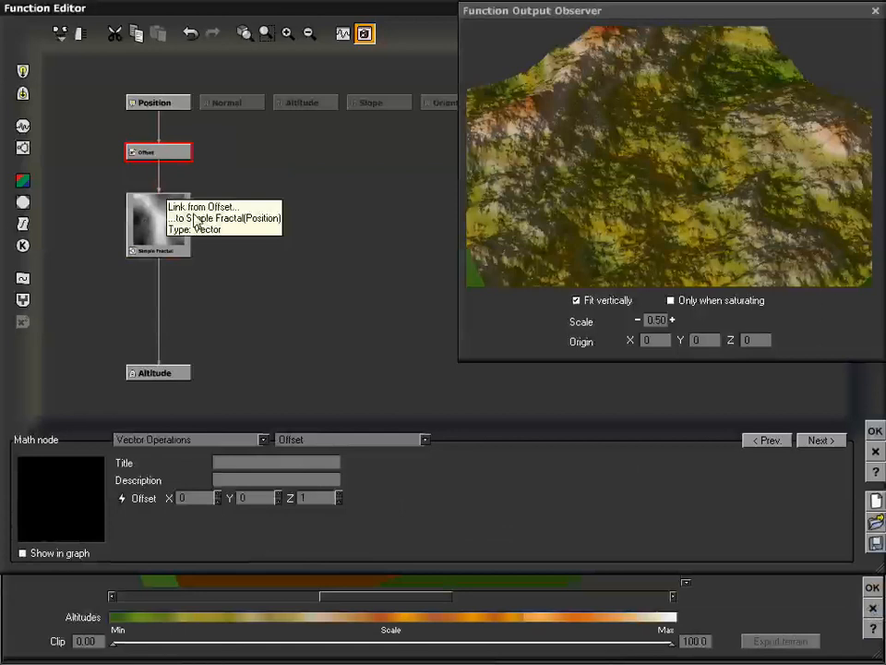
click(263, 440)
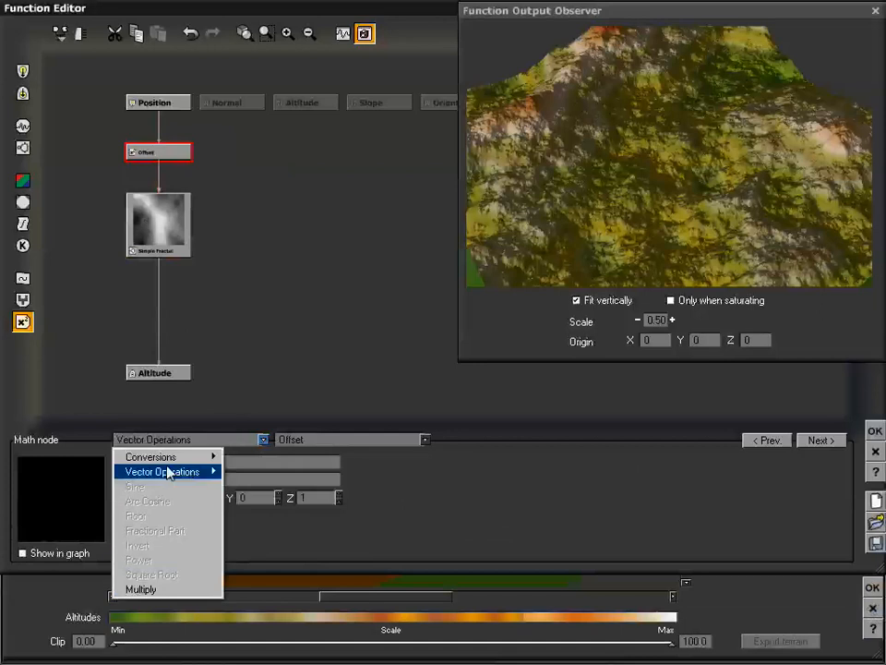
mouse_move(173, 461)
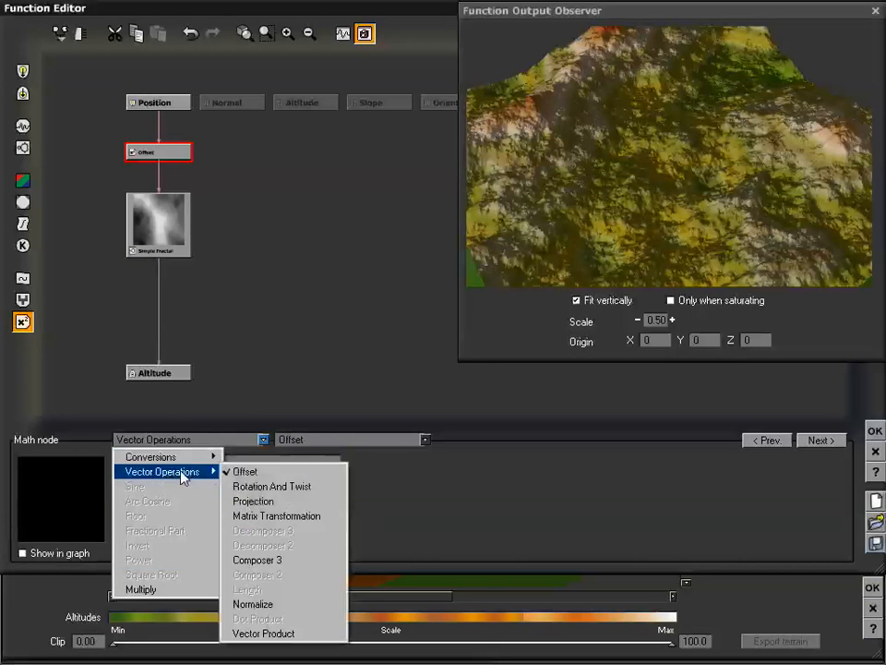
click(454, 477)
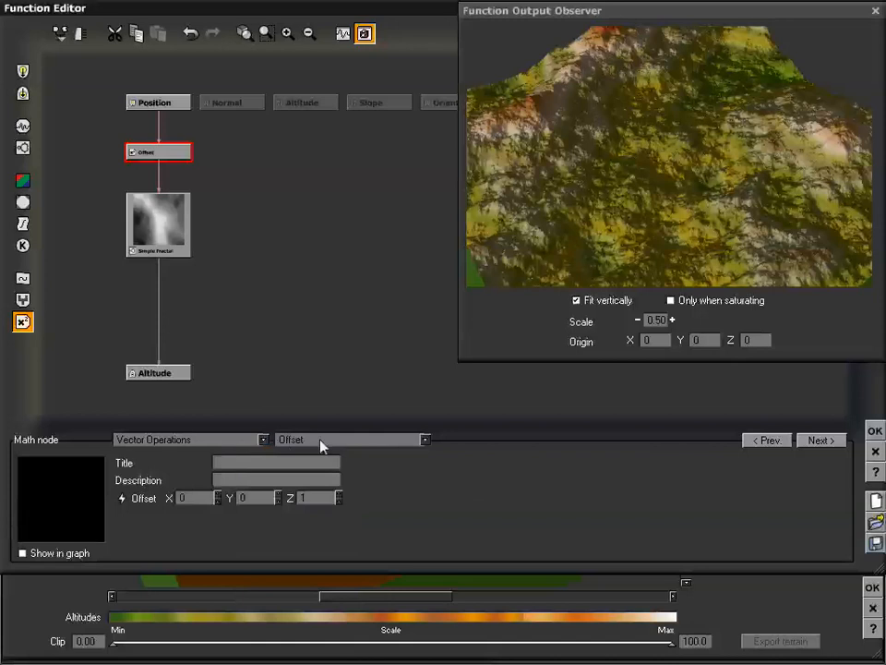
- Switch the math node's operation to Rotation And Twist and view its rotation and twist transformation settings
click(425, 440)
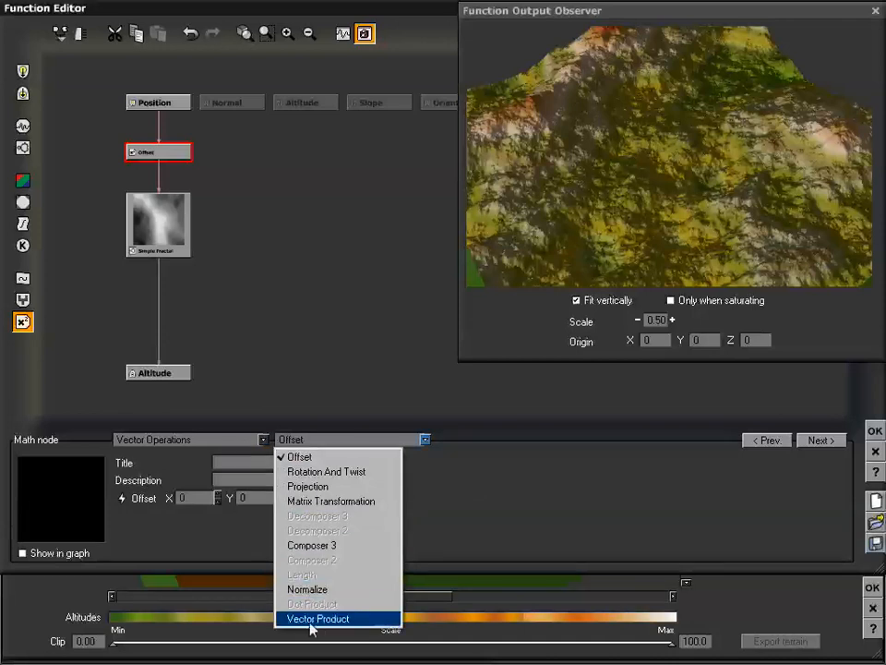
click(328, 472)
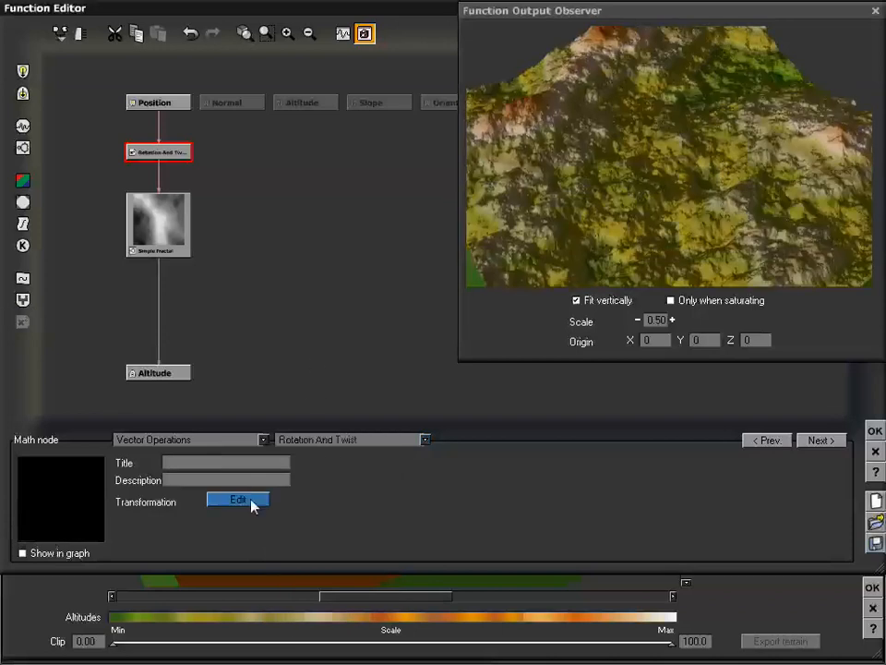
click(242, 502)
drag(638, 272, 323, 251)
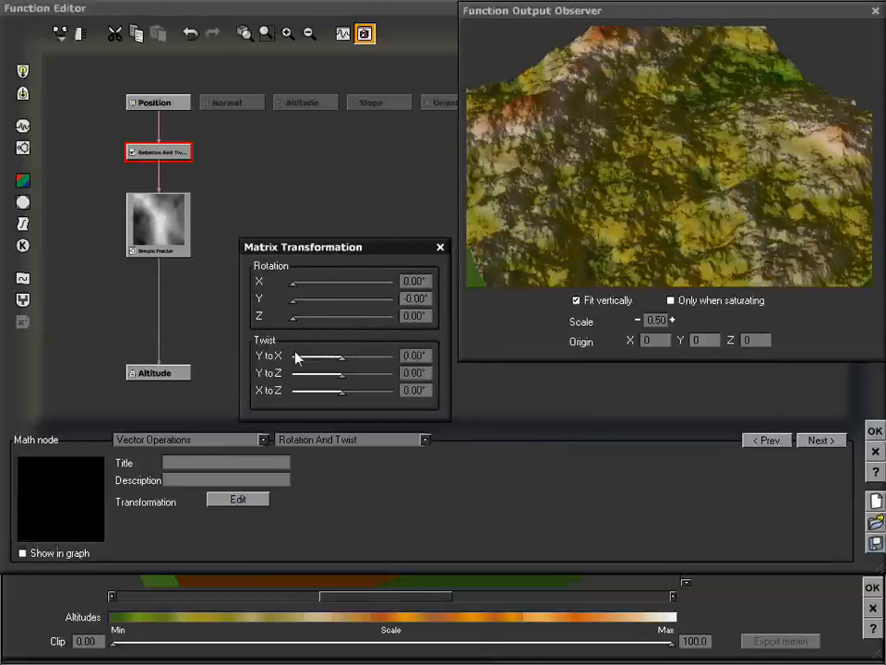
click(440, 248)
- Switch the math node's operation to Projection with Spherical mapping mode and inspect the terrain preview
click(366, 441)
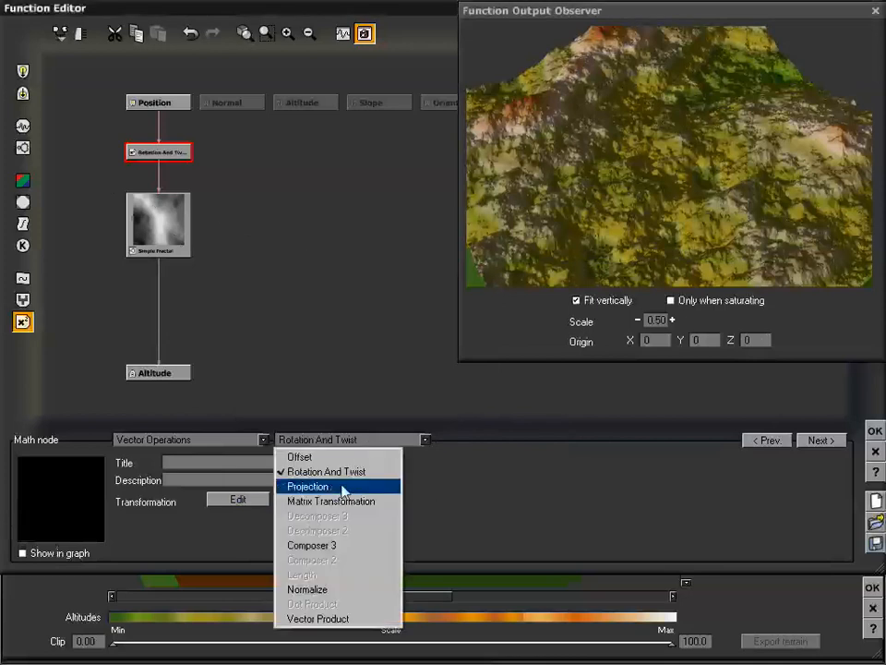
click(341, 486)
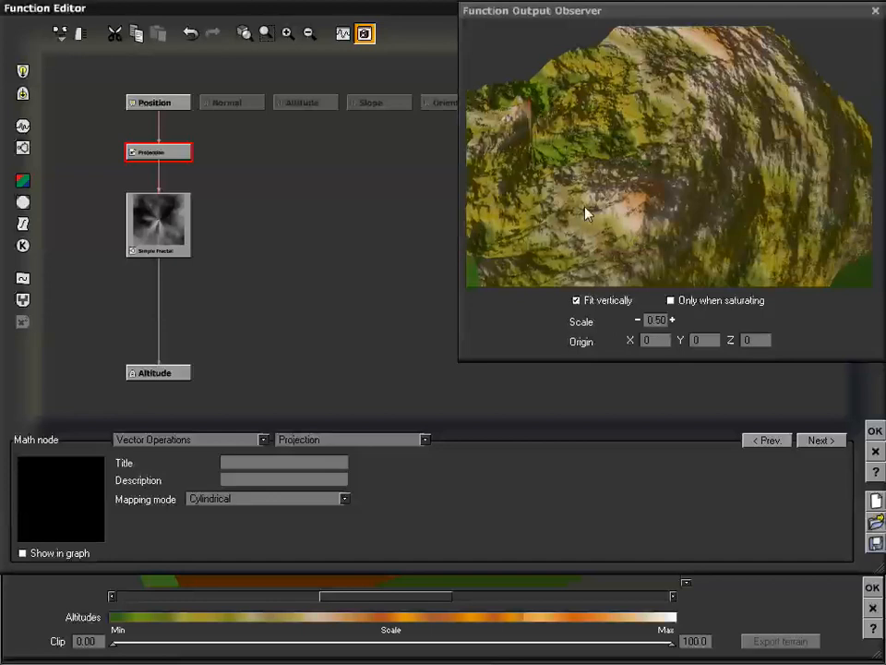
drag(586, 213, 658, 159)
click(344, 499)
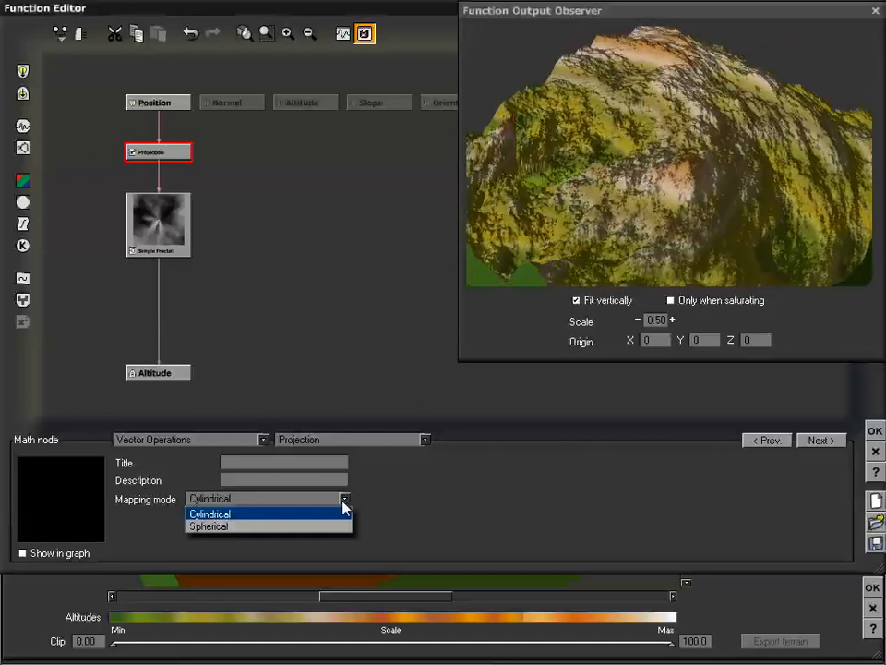
click(280, 529)
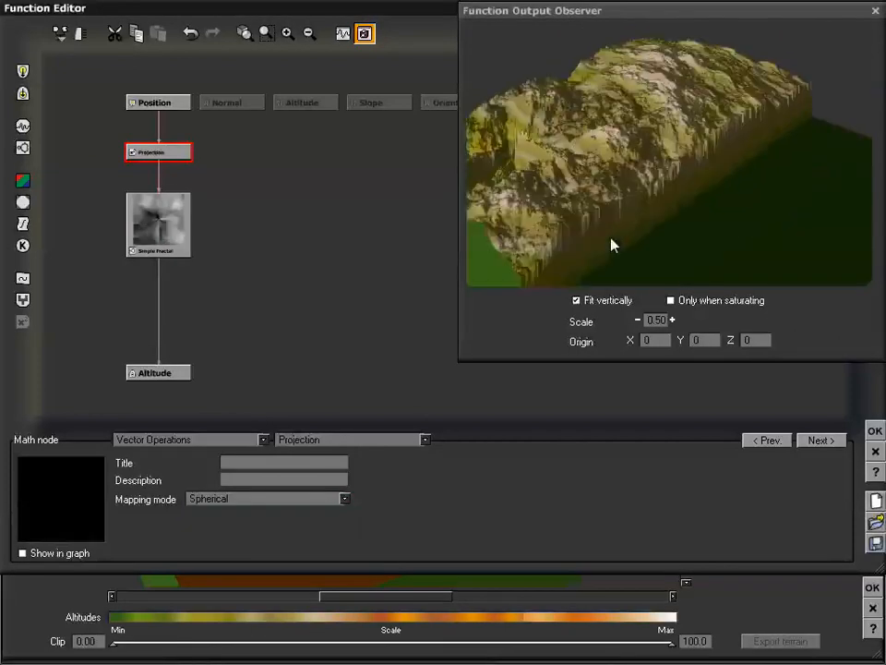
drag(611, 246, 647, 189)
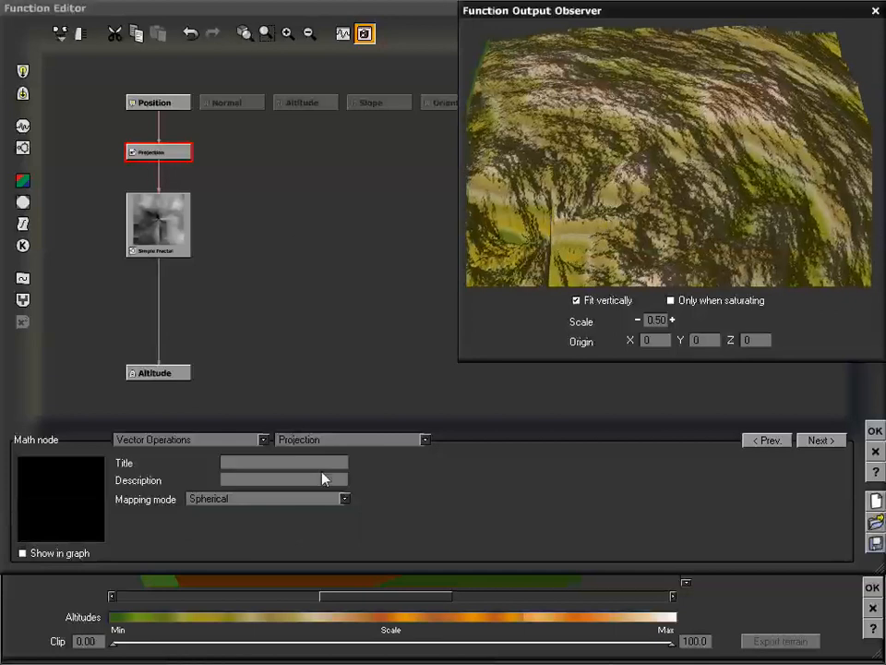
- Switch the math node's operation to Matrix Transformation and inspect the terrain preview
click(330, 440)
click(404, 503)
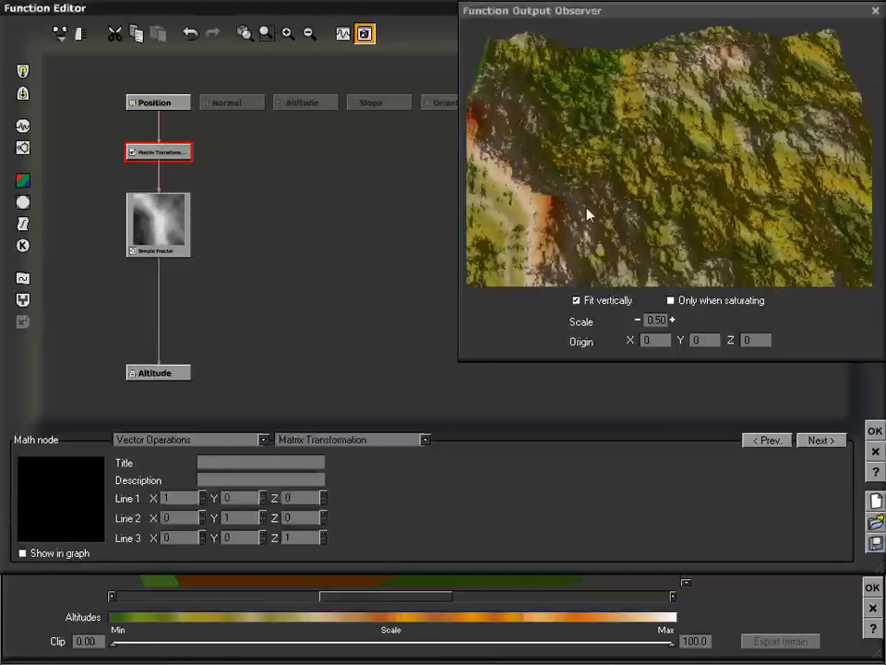
drag(652, 215, 604, 192)
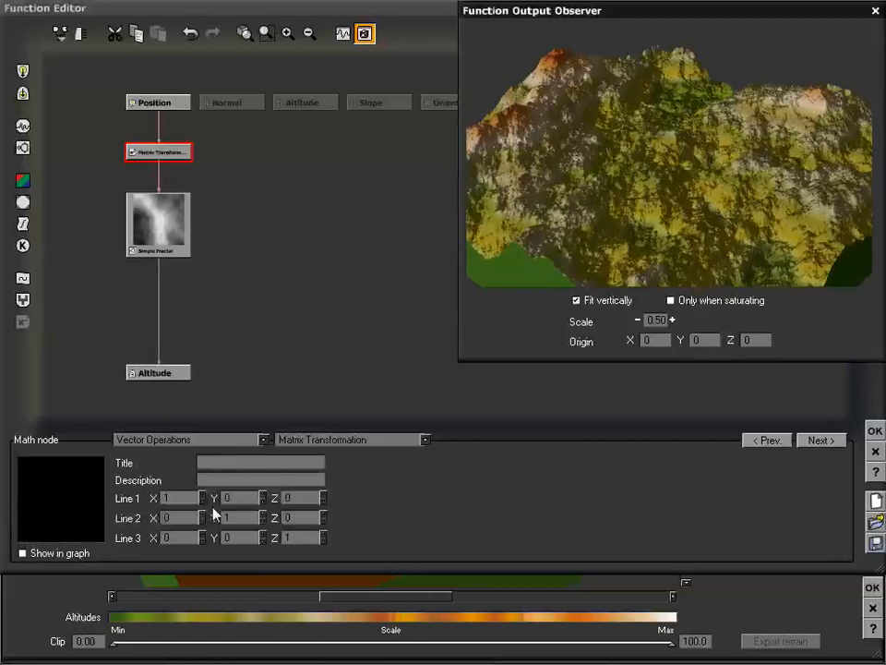
click(302, 270)
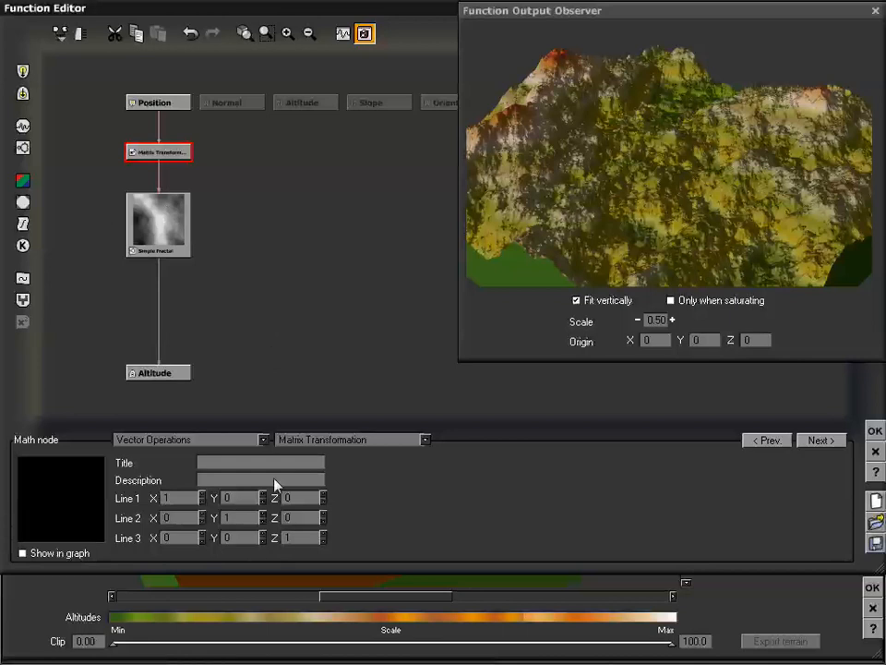
- Set the matrix's Line 1 to X 1.9 and Z -1.6, Line 2 to X 1.2 and Z 2.2, and Line 3 X to 1.2
mouse_move(203, 496)
mouse_down()
mouse_move(202, 480)
mouse_move(202, 515)
mouse_move(202, 504)
mouse_up()
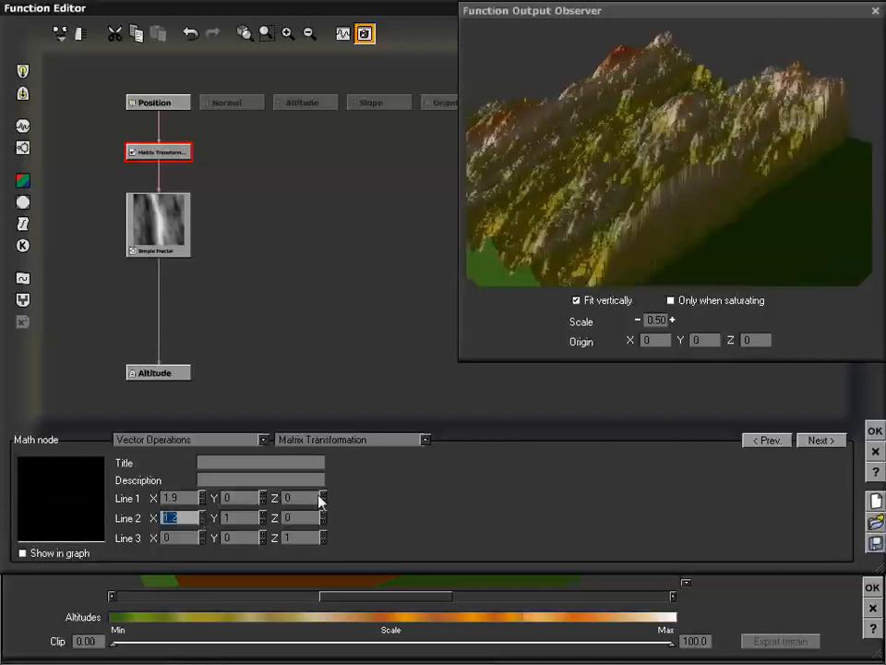
drag(323, 497, 322, 520)
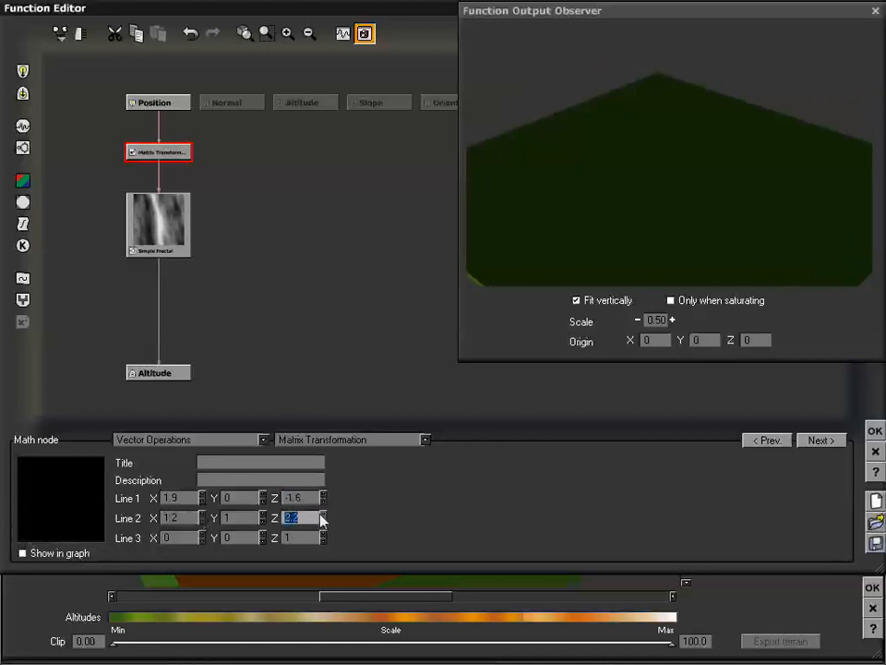
drag(202, 538, 203, 542)
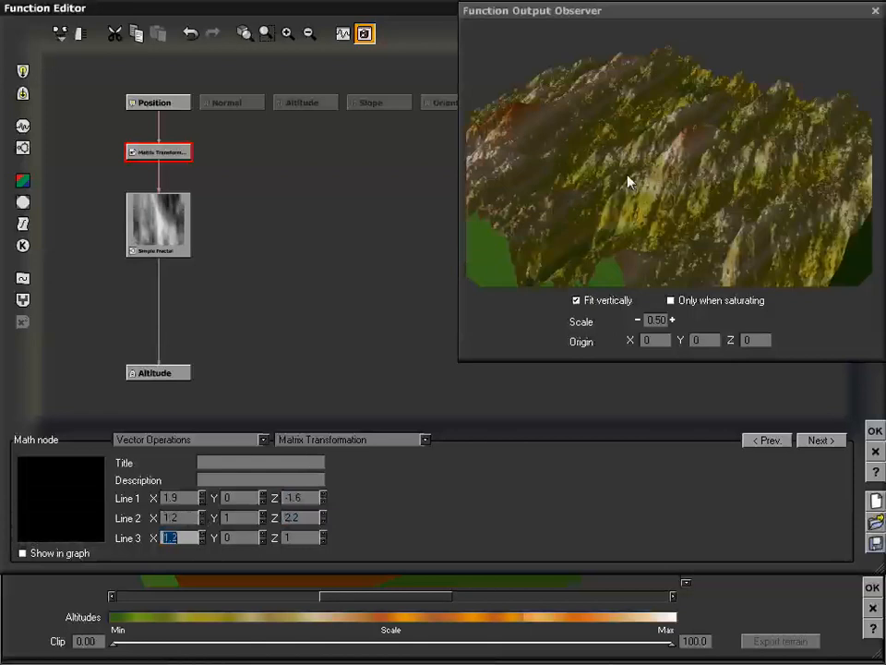
drag(628, 176, 669, 194)
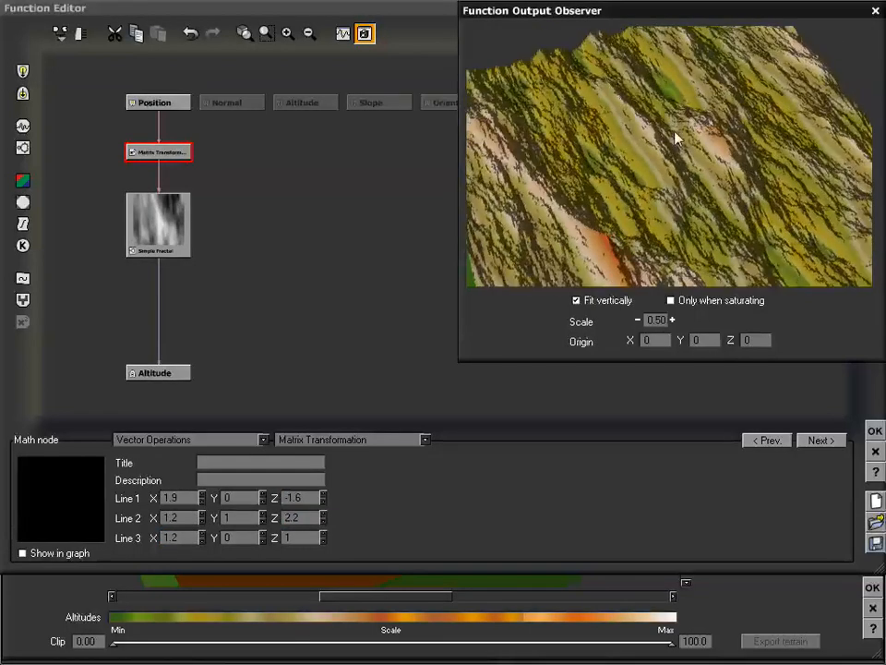
- Switch the math node to Composer 3 and on to Normalize, and link Position to the Normalize input
click(398, 449)
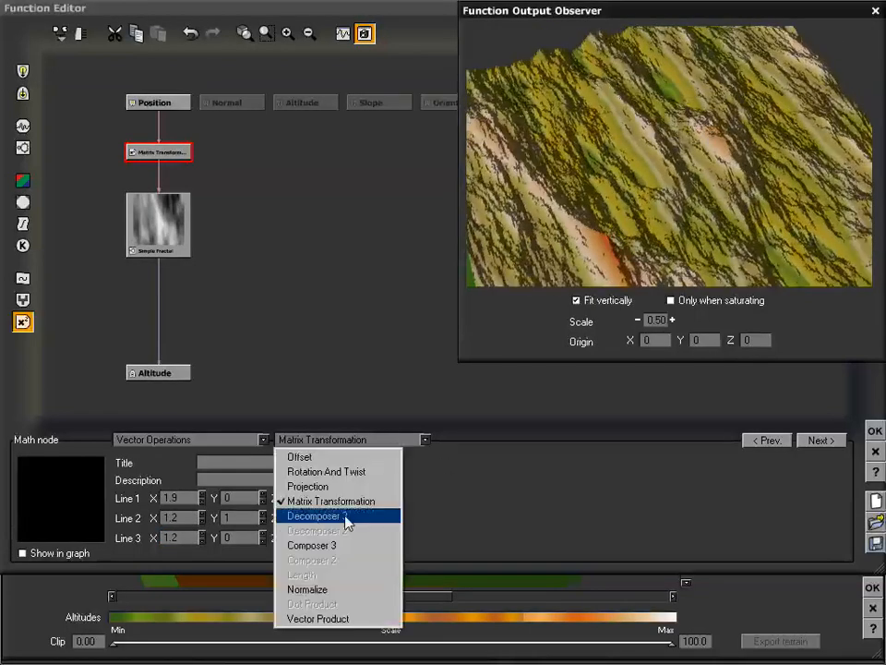
click(348, 543)
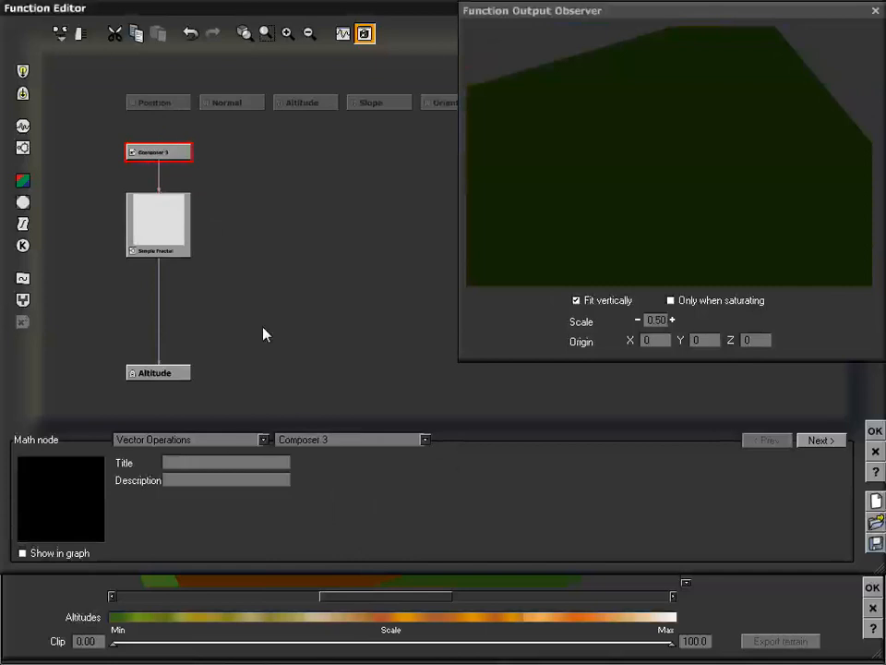
click(311, 446)
click(328, 588)
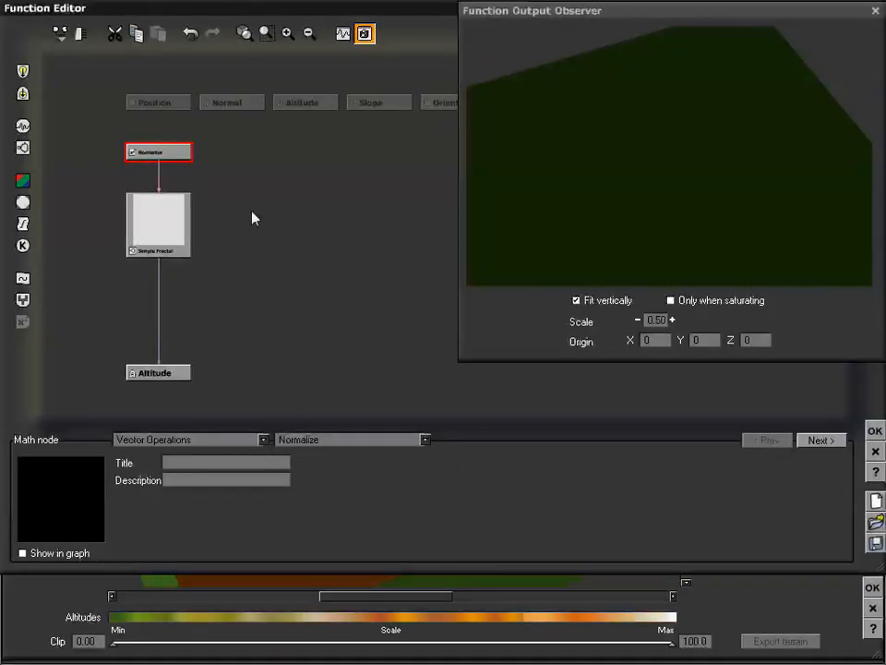
drag(158, 144, 162, 111)
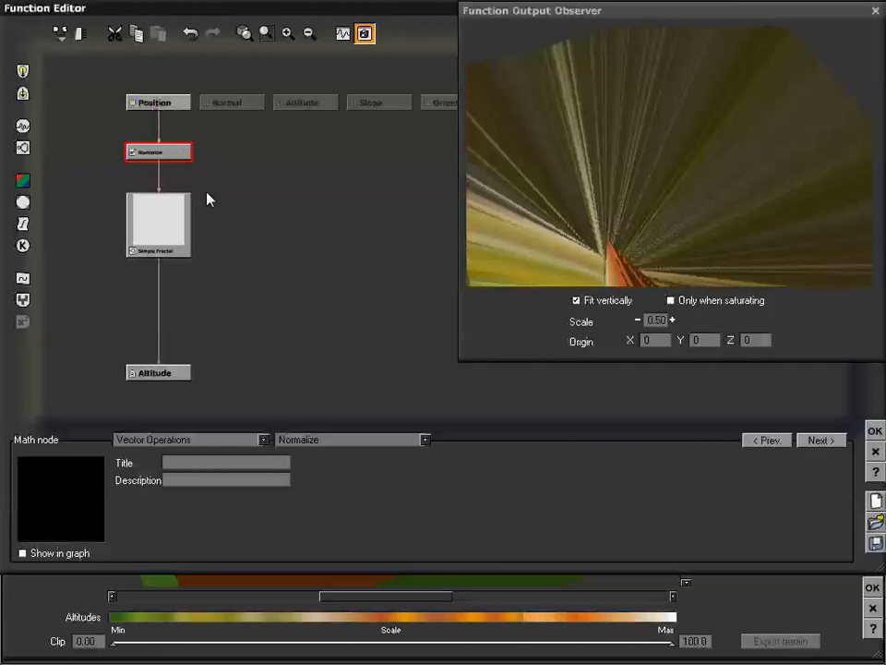
drag(521, 200, 619, 185)
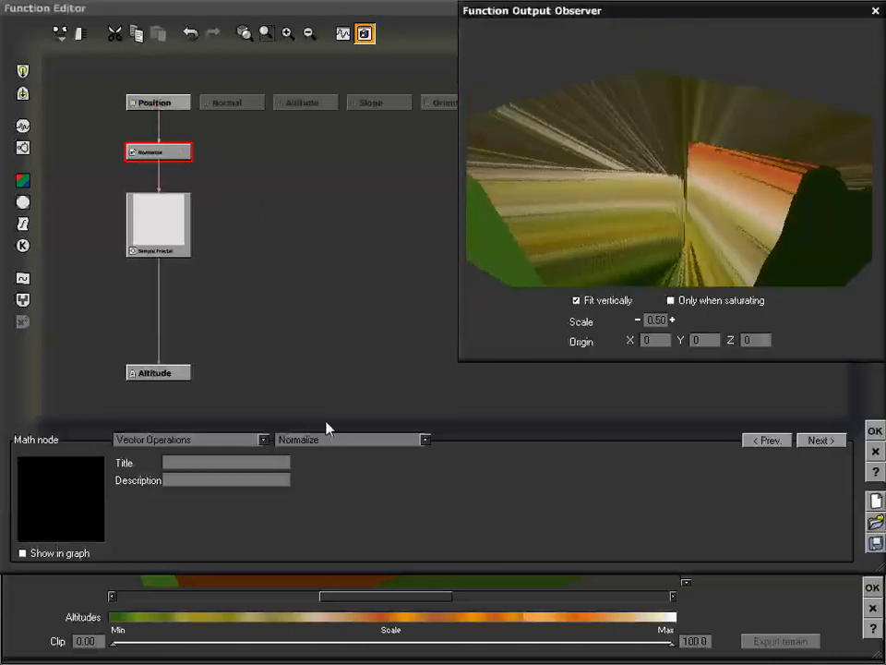
- Switch the math node's operation to Vector Product and inspect the terrain preview
click(326, 447)
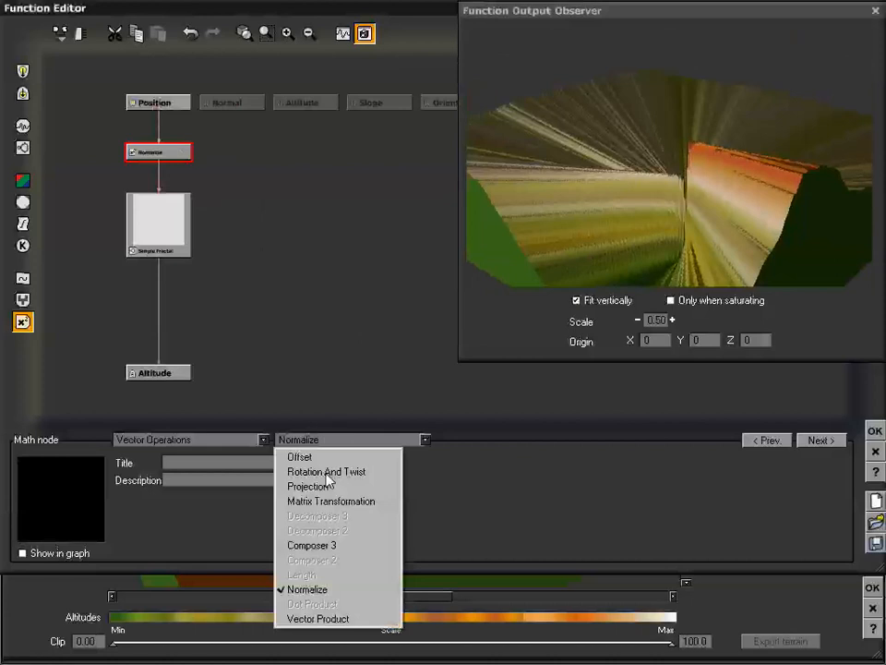
click(330, 621)
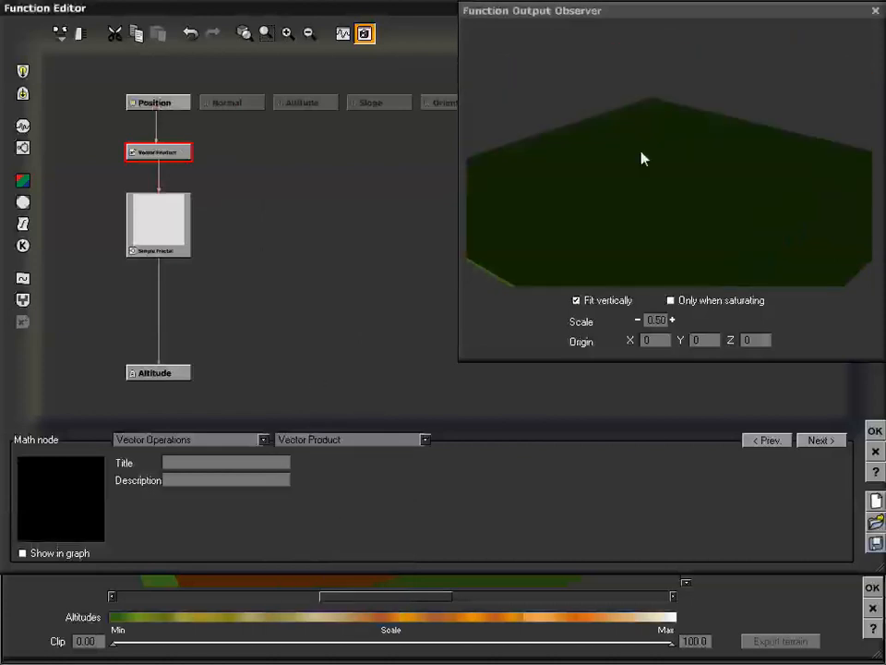
drag(644, 176, 637, 217)
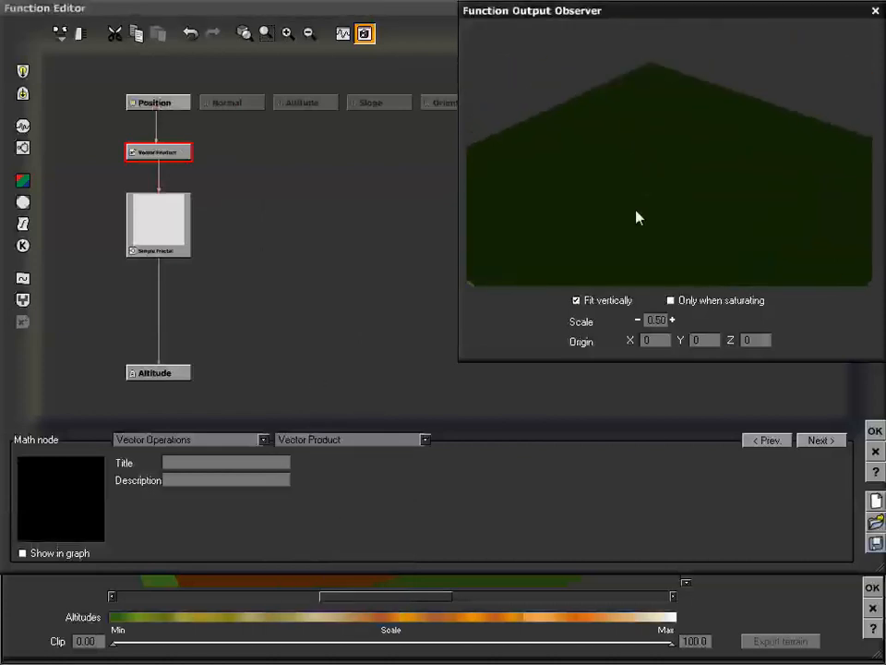
- Lower the Simple Fractal and try a Multiply node between Position and a lowered Vector Product, deleting Multiply and raising Vector Product again
click(166, 227)
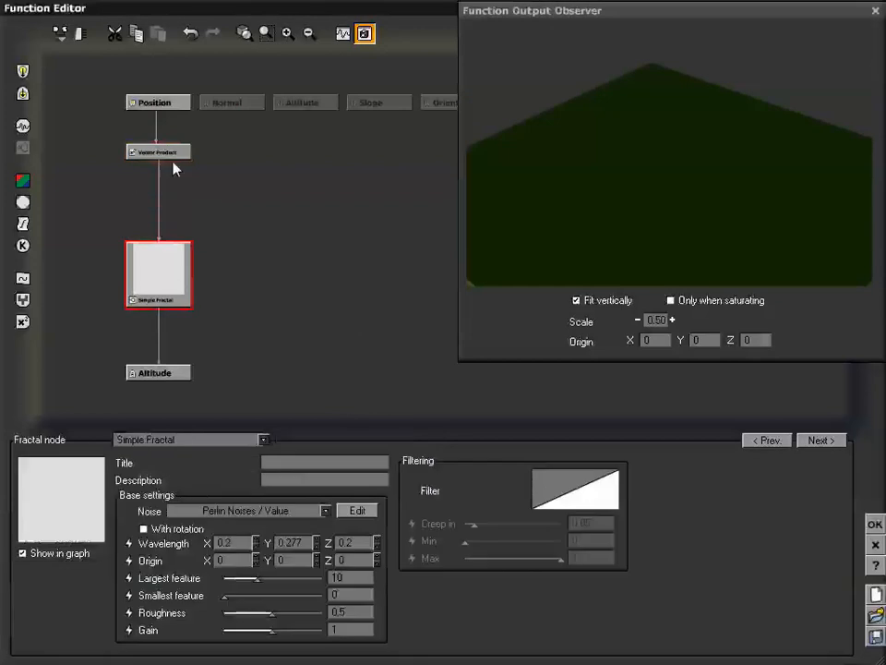
drag(174, 154, 178, 191)
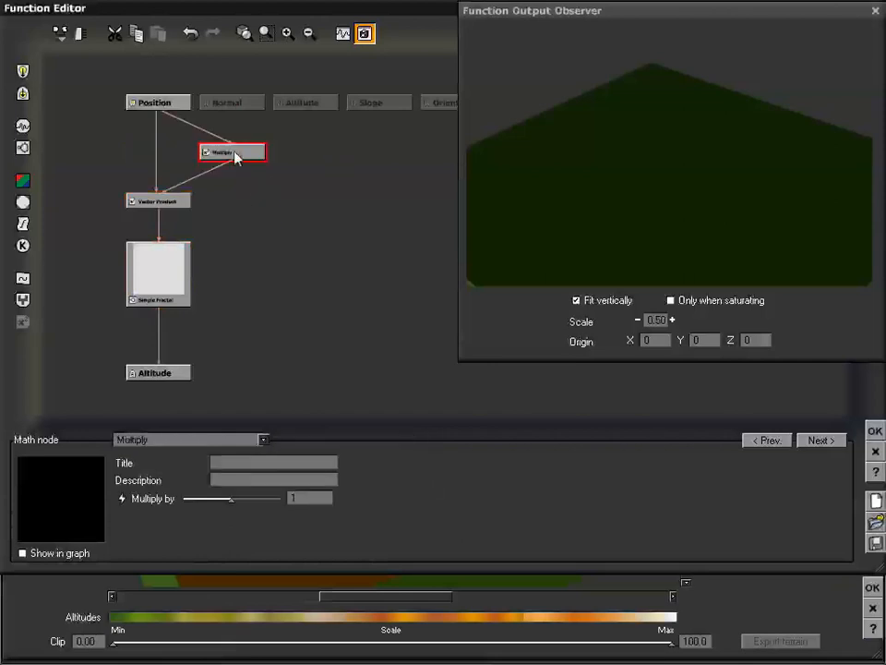
key(Delete)
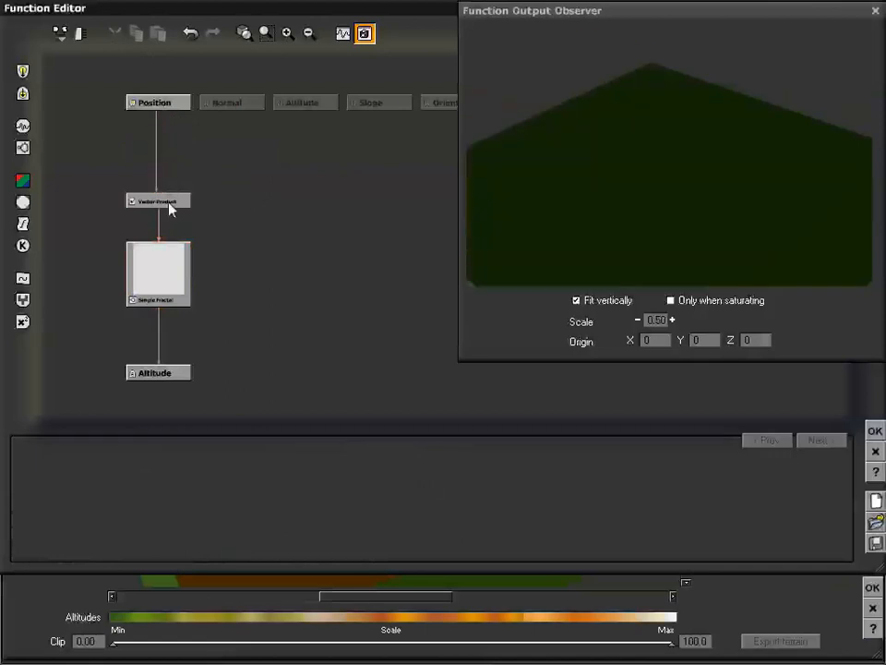
drag(169, 209, 172, 160)
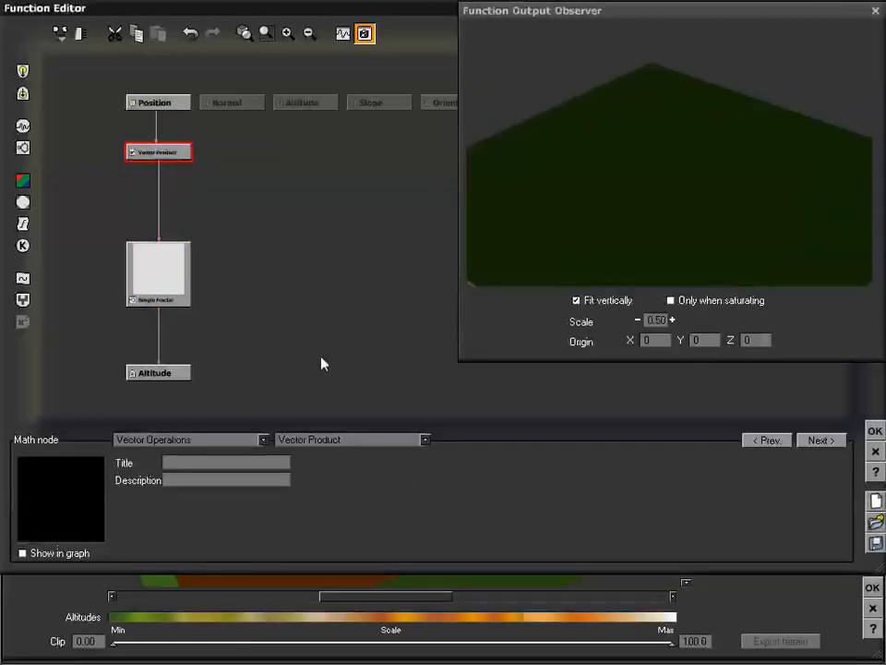
- Change the math node's operation back to Offset and check the terrain in the output preview
click(321, 442)
click(325, 456)
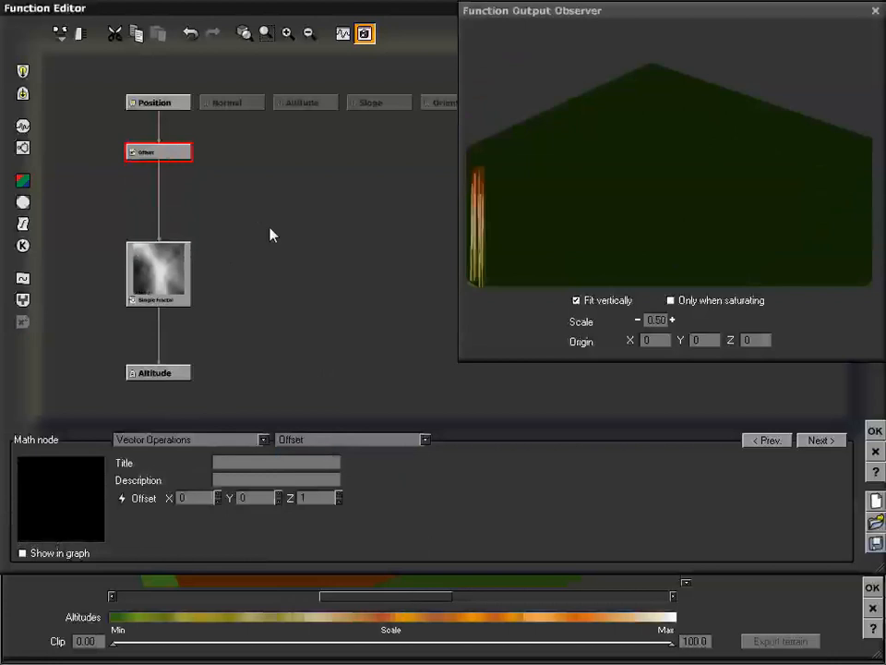
drag(681, 152, 672, 215)
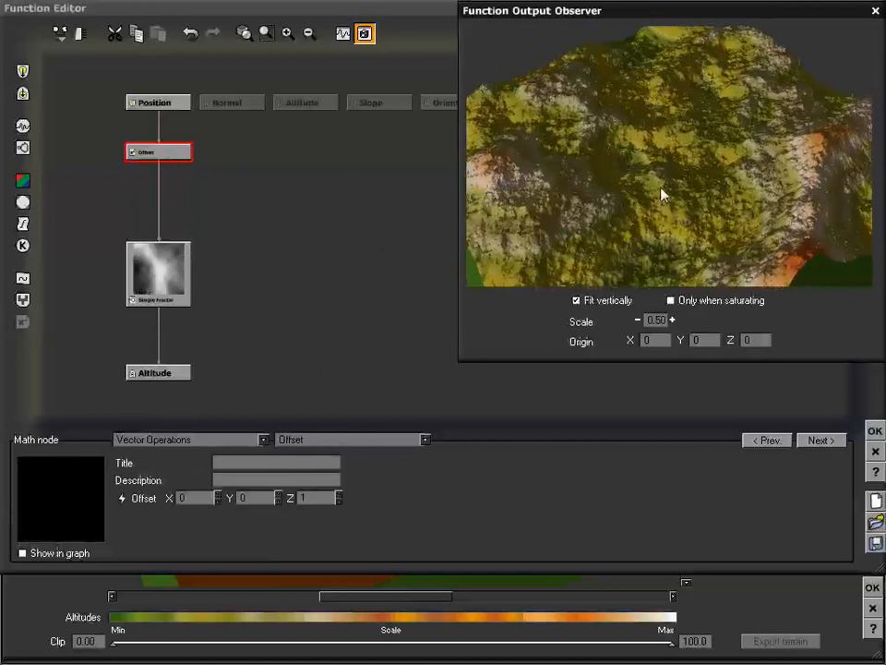
- Move the Simple Fractal node up just below Offset and drive its Origin with a new Constant Vector node
drag(171, 245, 169, 208)
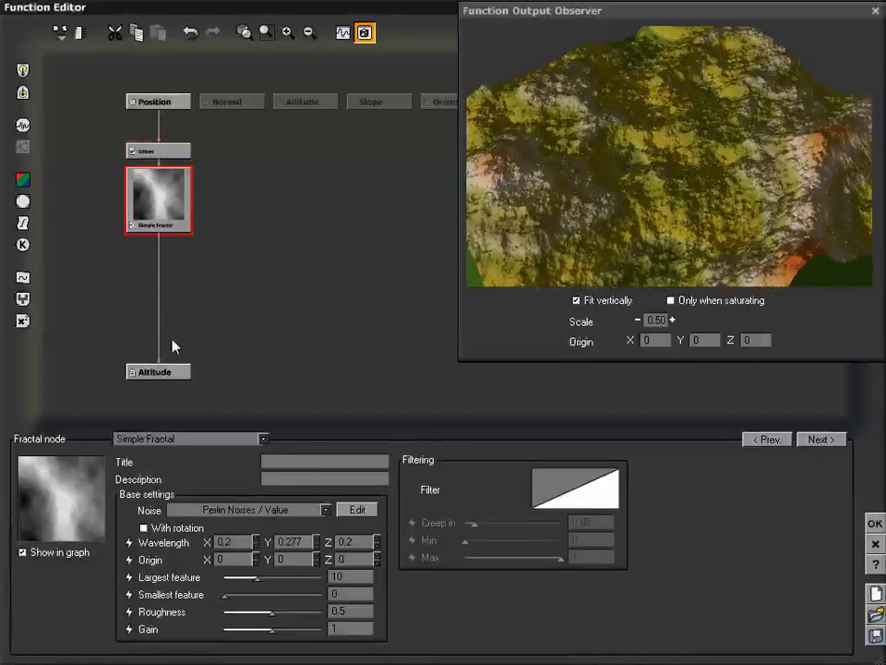
click(130, 559)
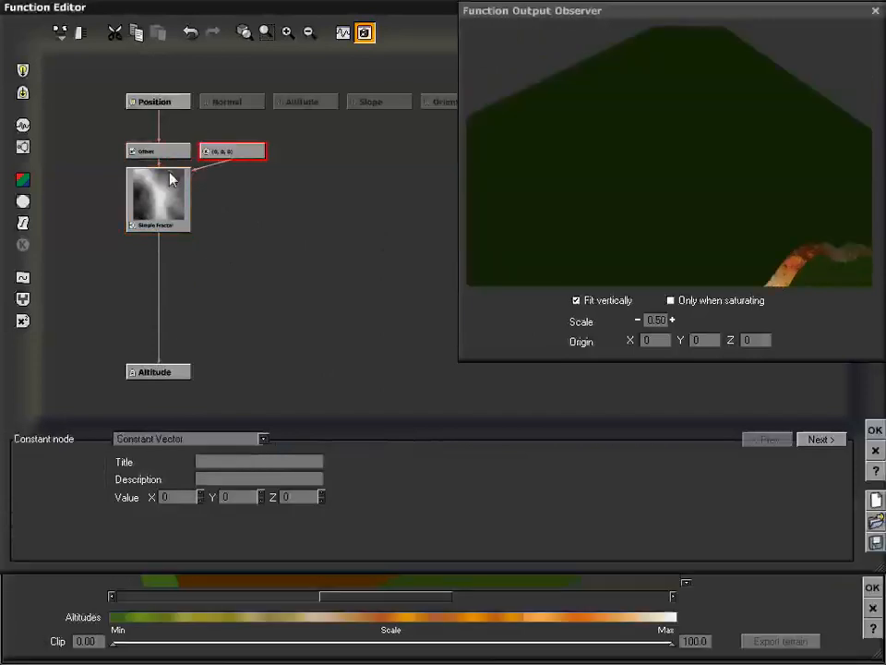
- Lower the Simple Fractal node, replace the Constant Vector with a Simple Turbulence node placed slightly lower, and inspect the terrain preview
drag(169, 173, 167, 202)
click(230, 157)
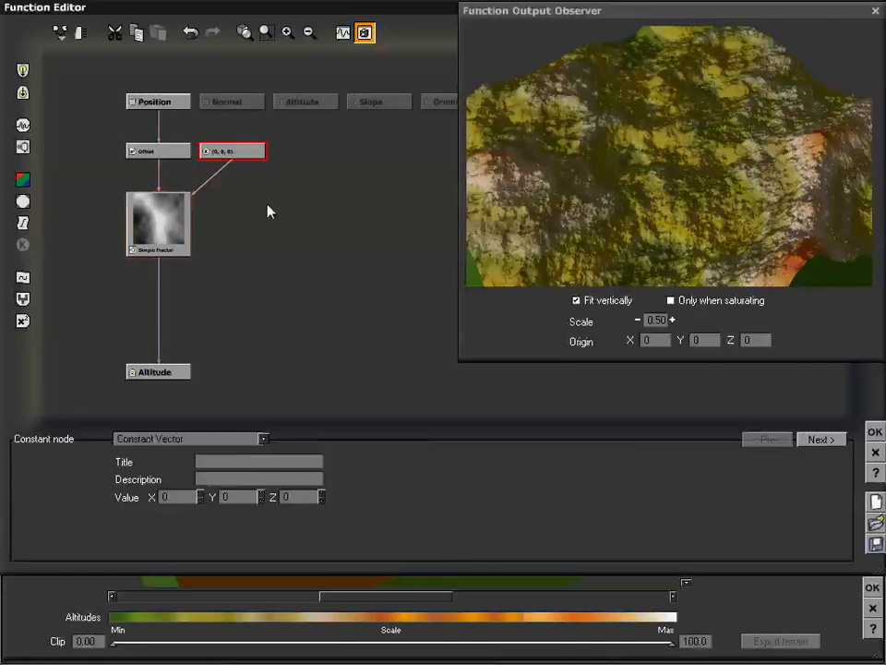
click(22, 277)
drag(258, 157, 264, 176)
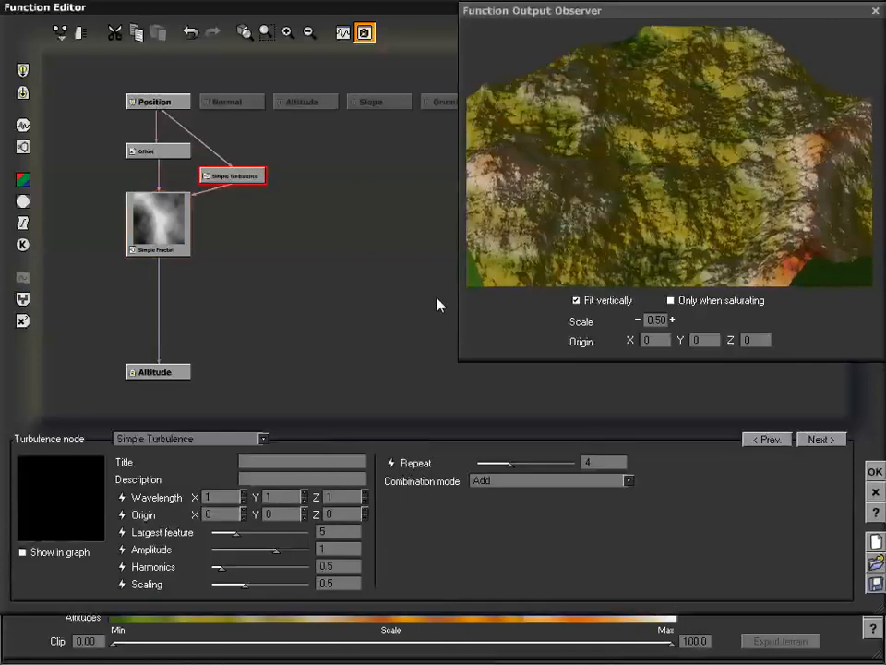
drag(591, 224, 613, 189)
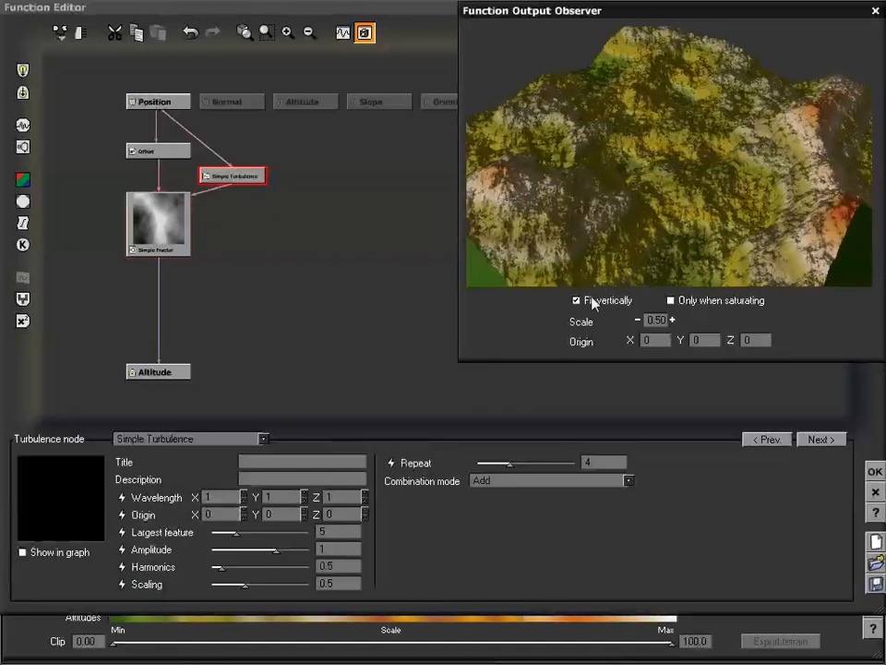
- Review the turbulence combination modes, keeping Add, and change the turbulence node's type to Advanced Turbulence
click(512, 480)
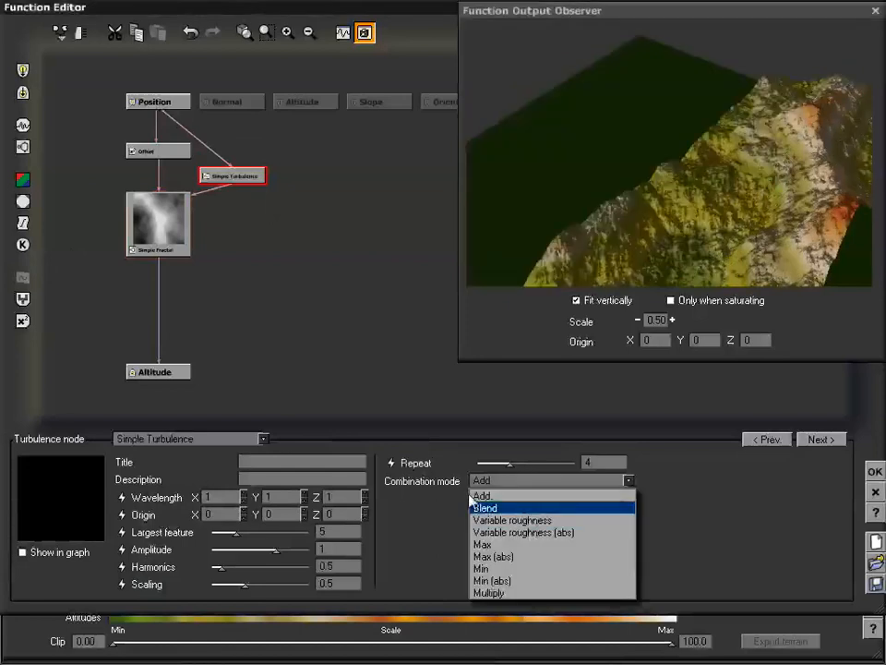
click(454, 496)
click(190, 438)
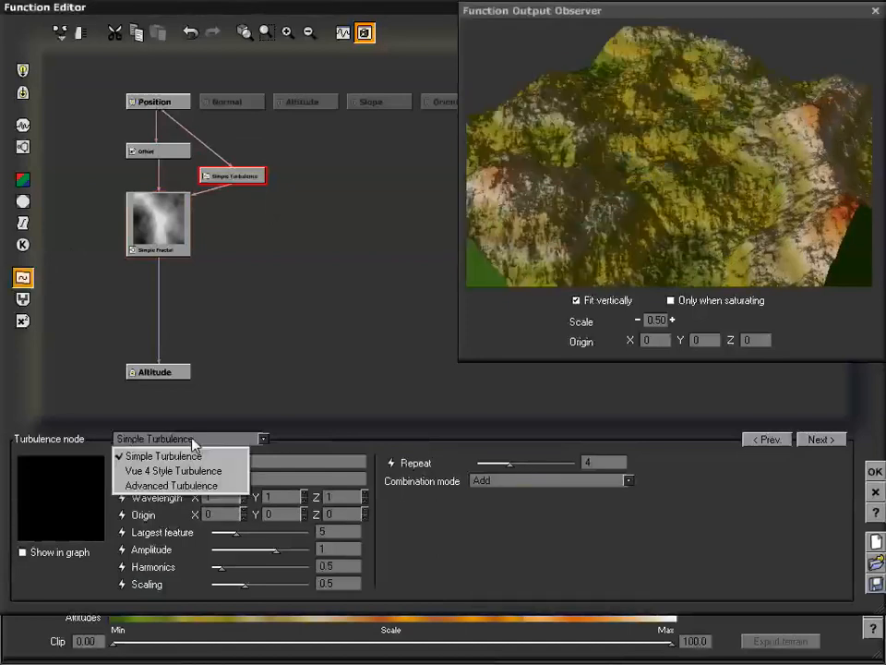
click(192, 485)
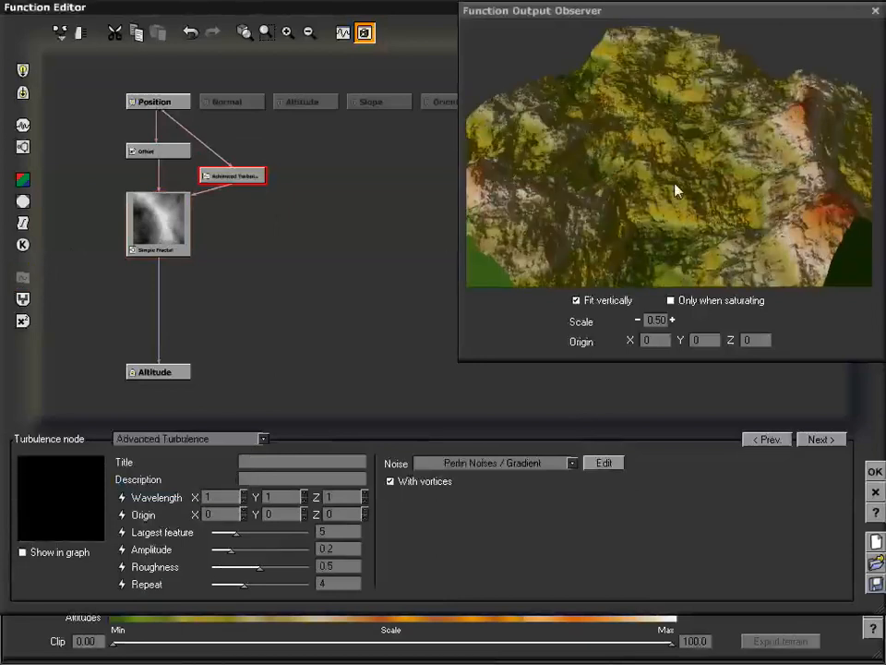
- Switch the turbulence node's type to Vue 4 Style Turbulence and inspect the terrain from several angles
click(205, 440)
click(183, 471)
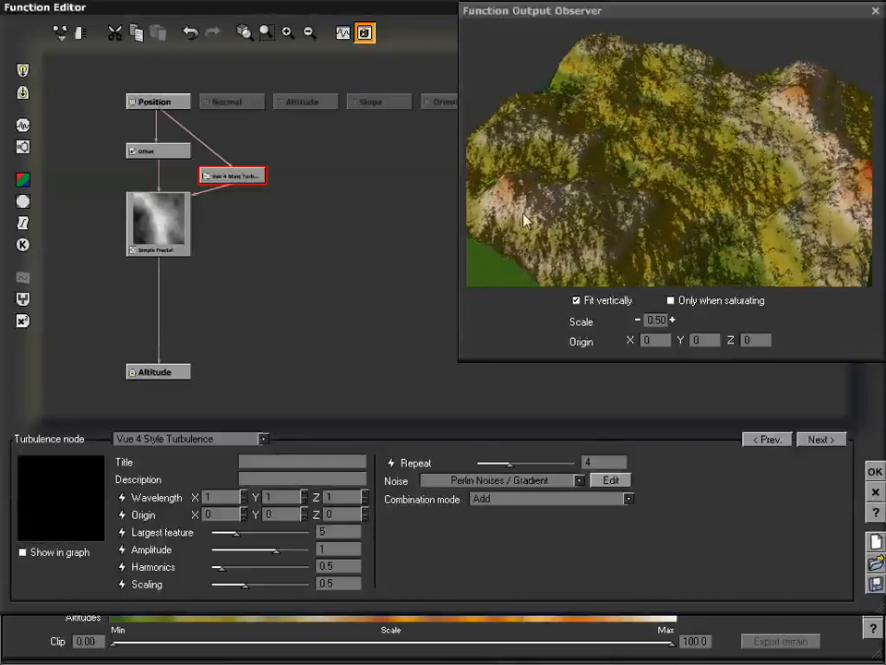
drag(602, 188, 615, 183)
drag(624, 187, 634, 338)
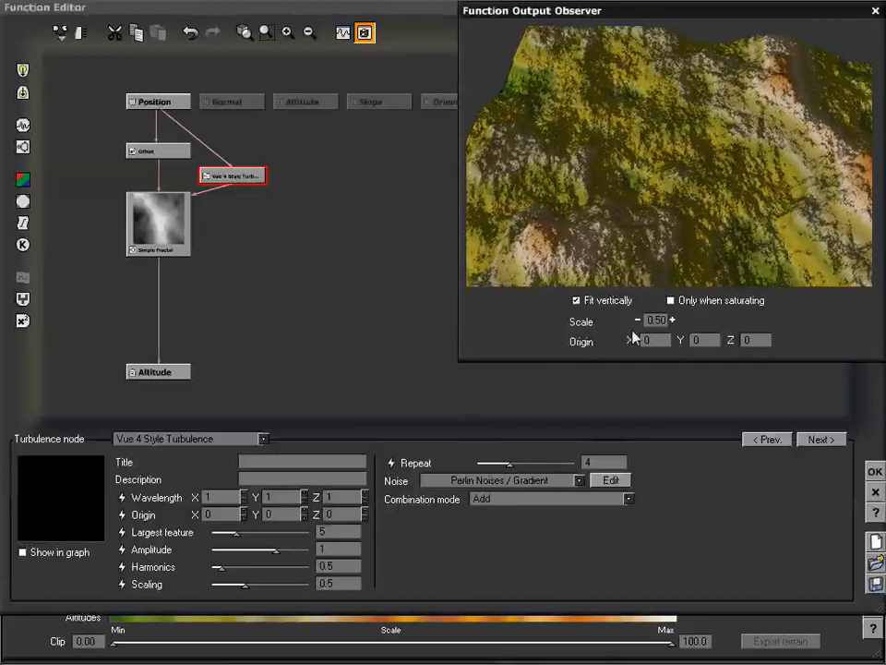
drag(602, 214, 672, 212)
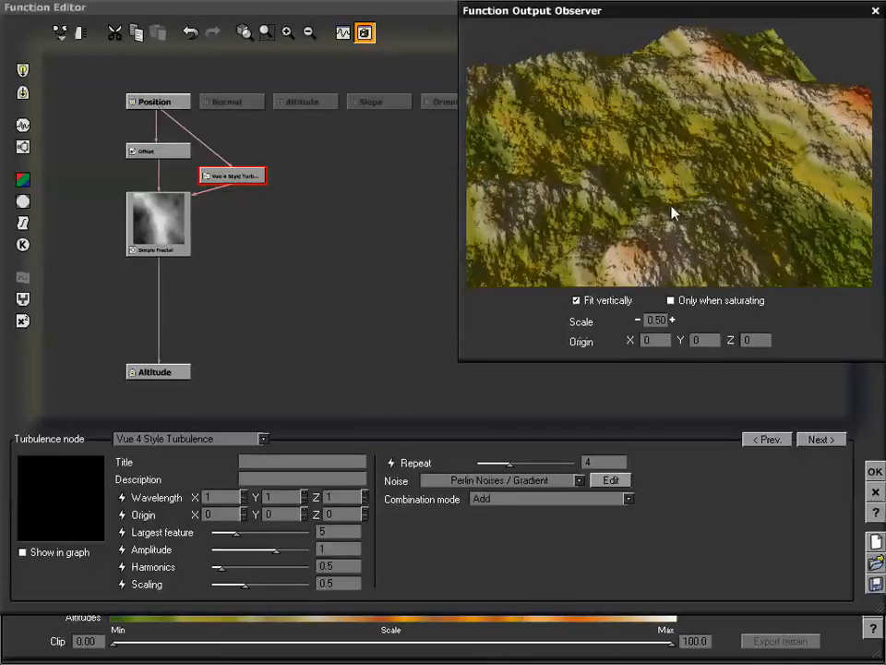
- Change the turbulence node's type back to Advanced Turbulence and check the terrain in the output preview
click(169, 442)
click(166, 481)
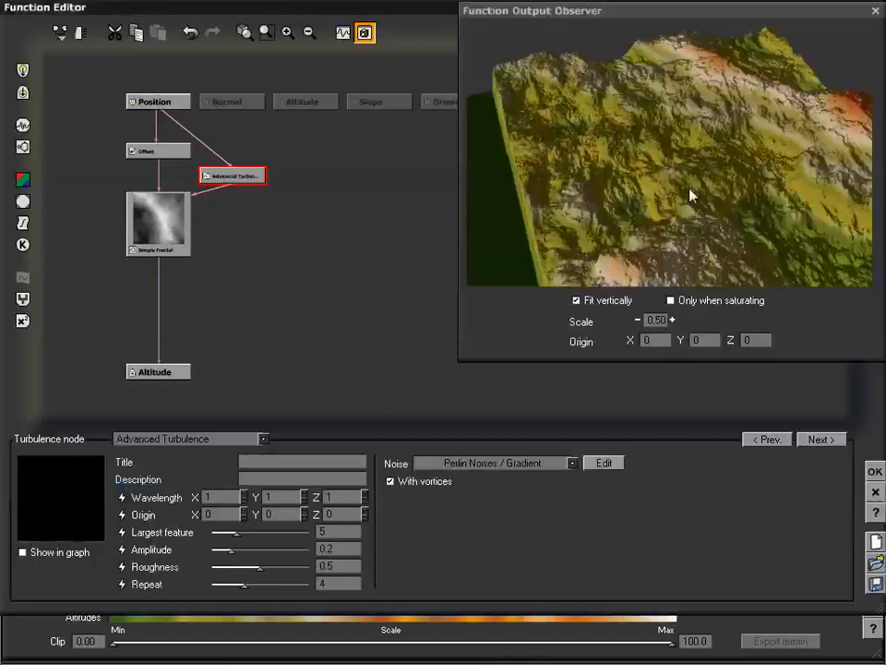
drag(690, 195, 668, 205)
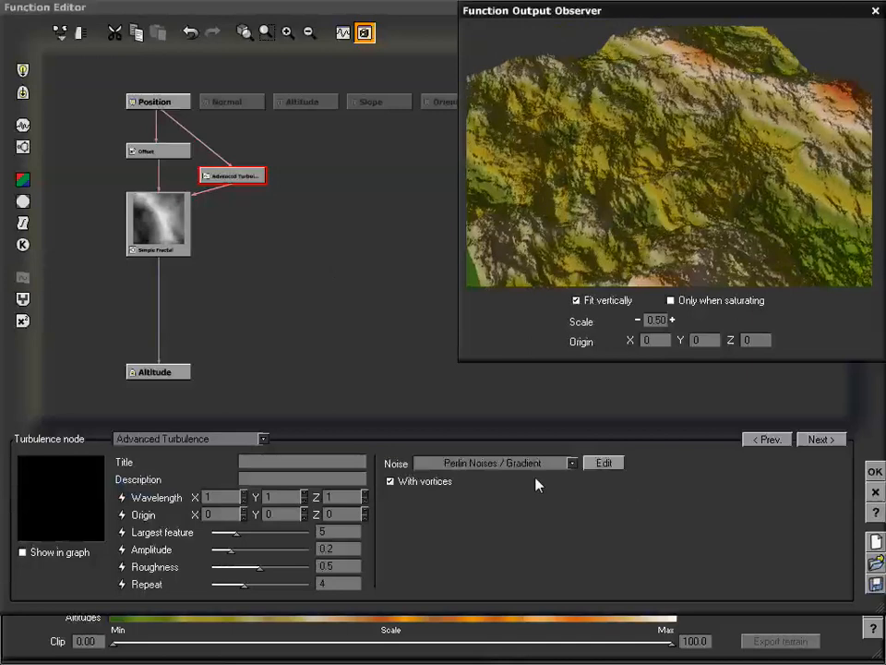
- Try the Line Patterns / Cracks noise on the Advanced Turbulence node and view the resulting terrain
click(560, 464)
mouse_move(471, 524)
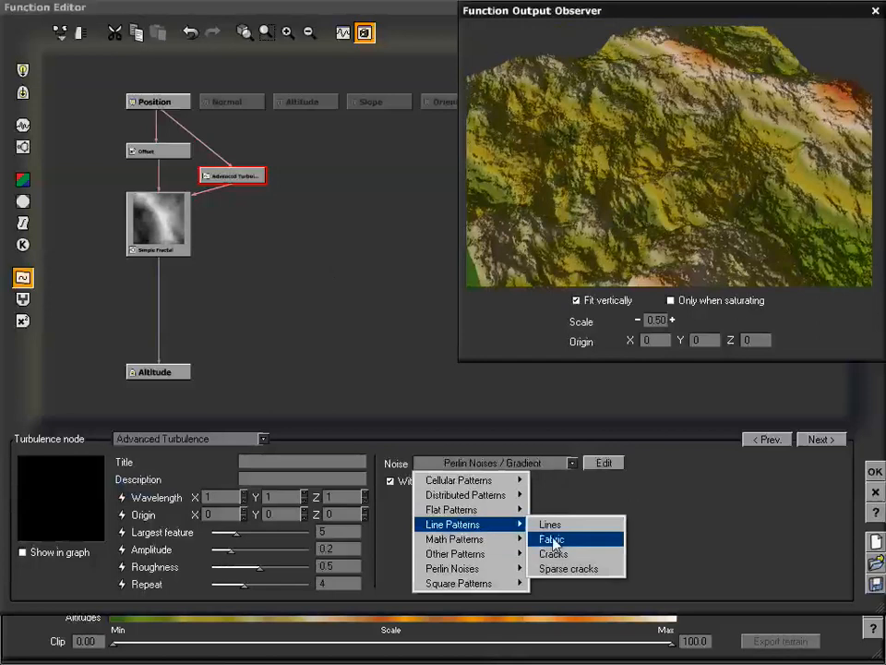
click(567, 554)
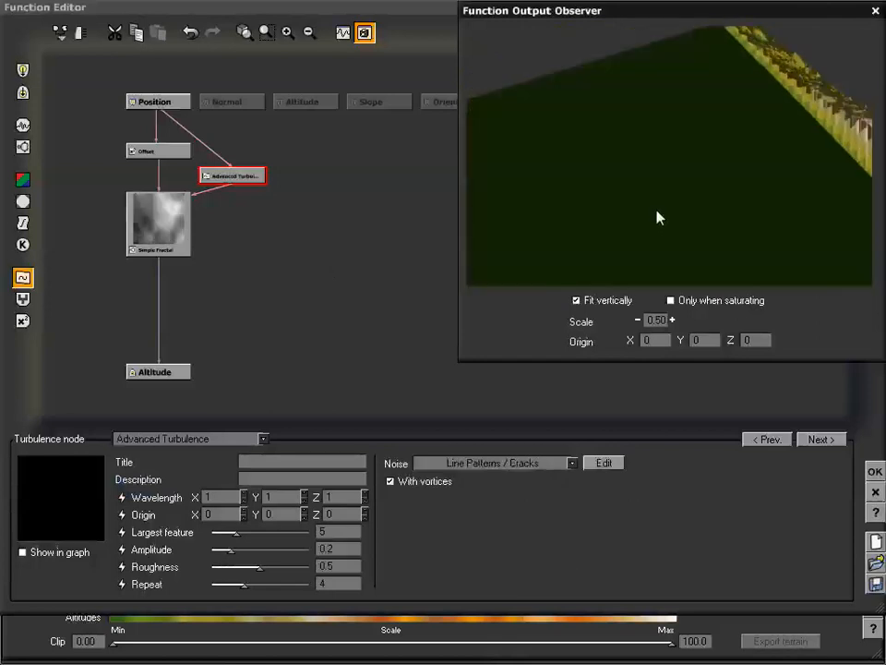
drag(677, 200, 684, 142)
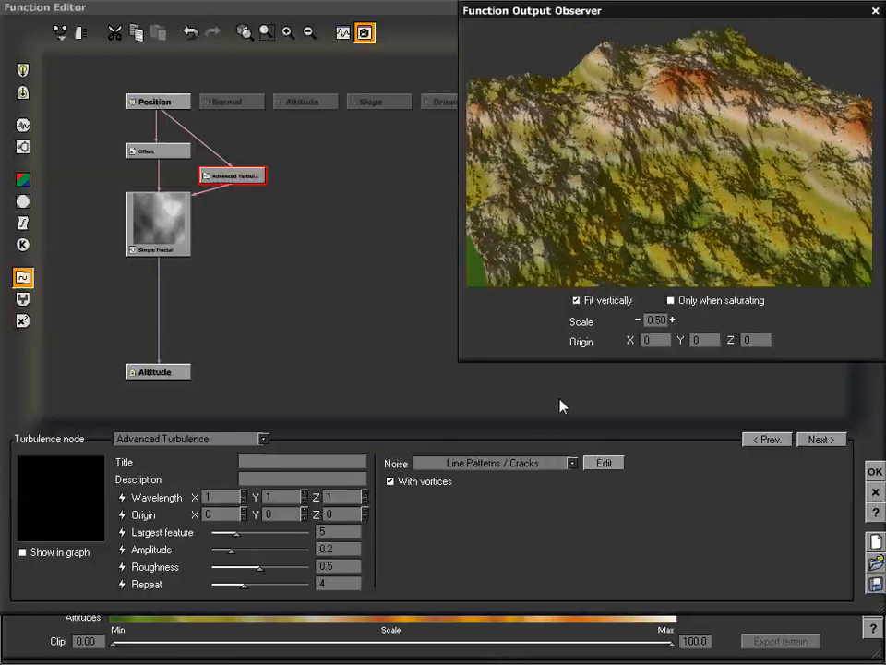
- Try the Cellular Patterns / Crystals noise on the Advanced Turbulence node and inspect the terrain from different angles
click(528, 468)
mouse_move(489, 480)
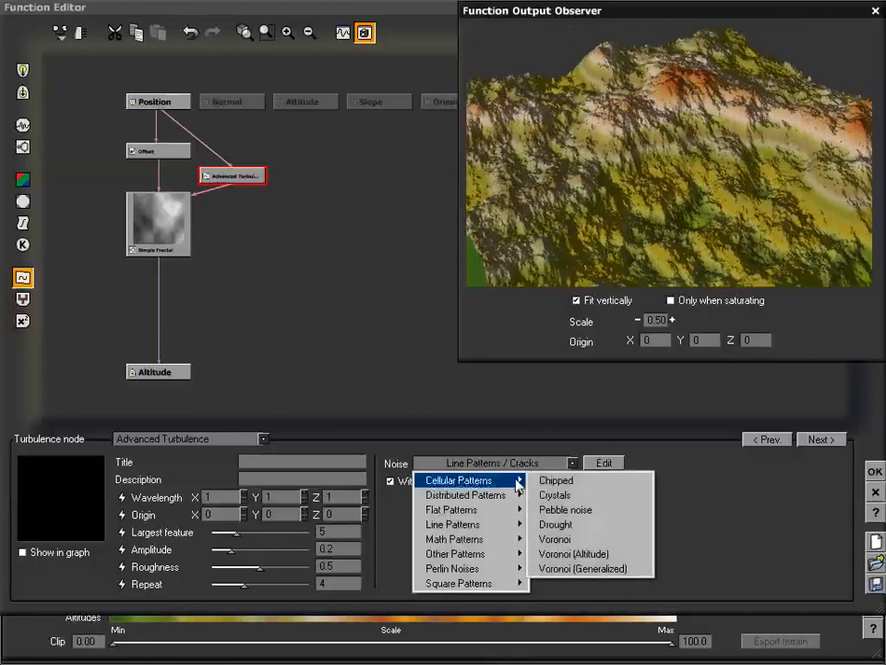
click(589, 496)
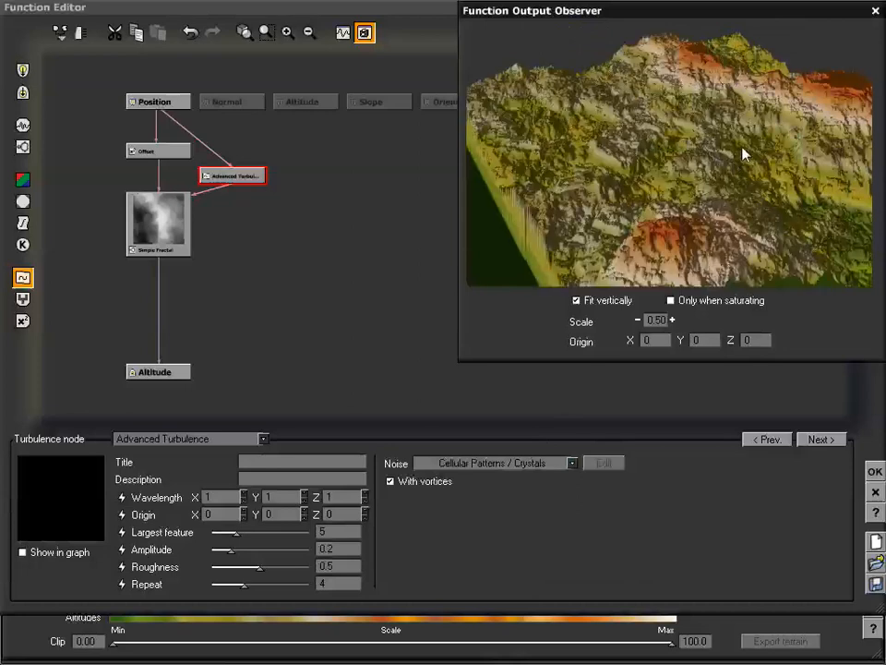
drag(746, 180, 672, 189)
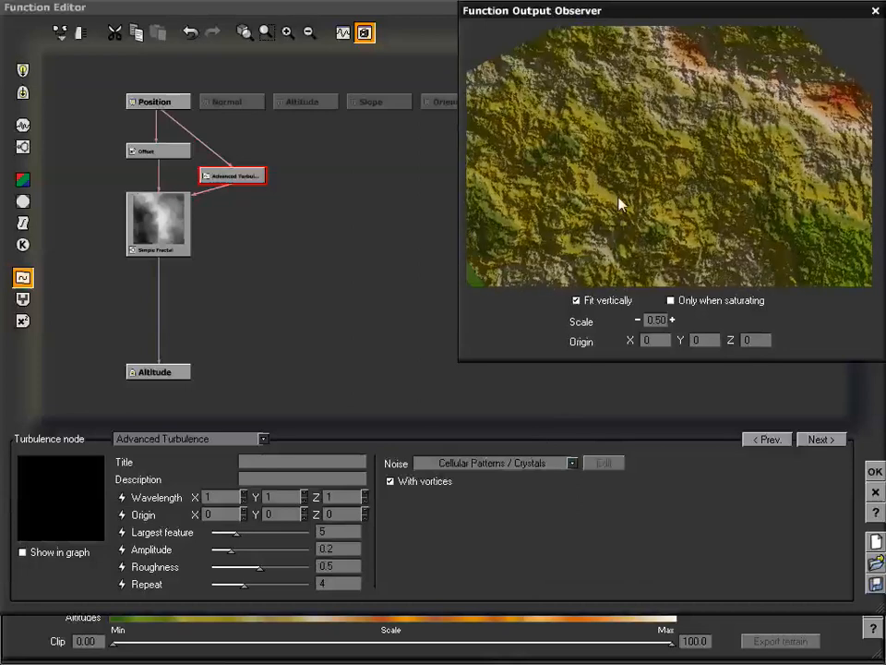
drag(618, 203, 607, 222)
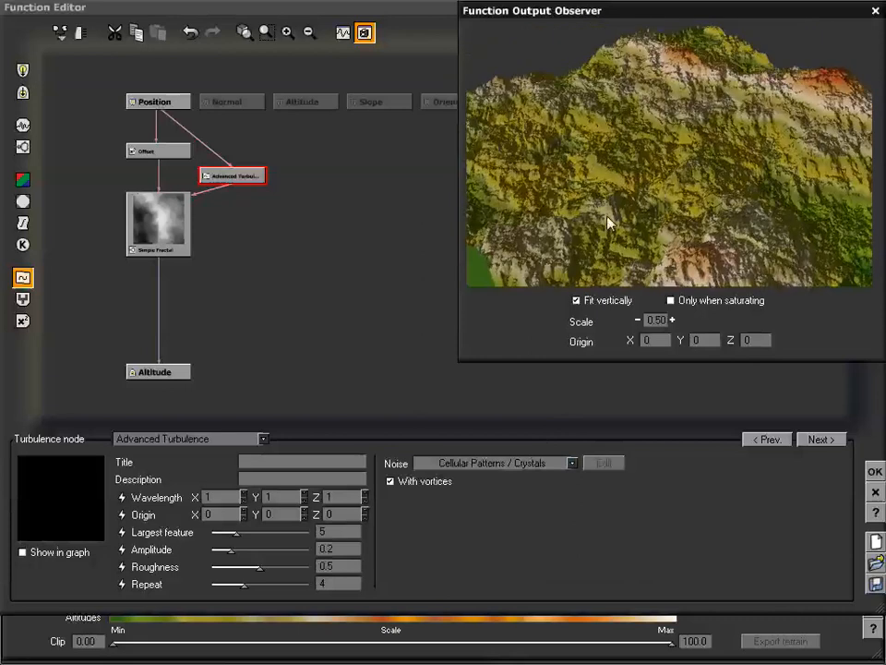
- Set the Advanced Turbulence noise to Cellular Patterns / Voronoi and inspect the terrain preview
click(499, 464)
mouse_move(470, 481)
click(571, 548)
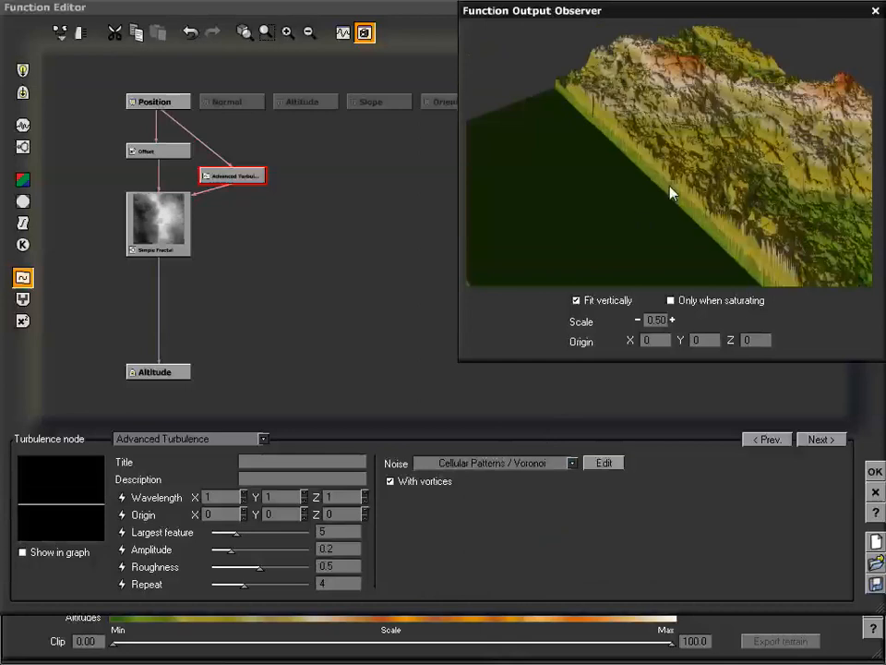
drag(672, 192, 693, 126)
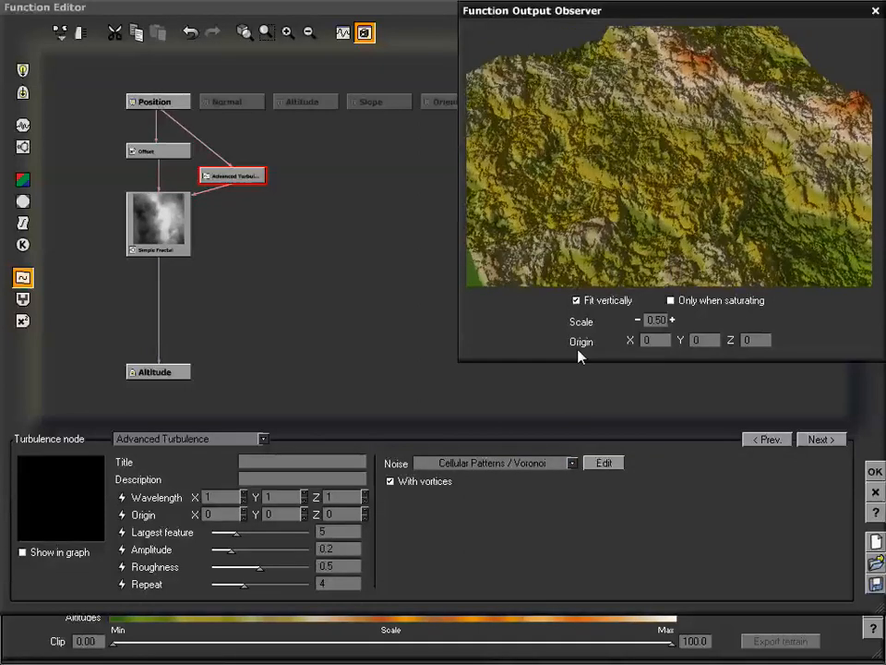
- In the turbulence noise's Voronoi options, set the Voronoi profile to Smooth rounded
click(603, 463)
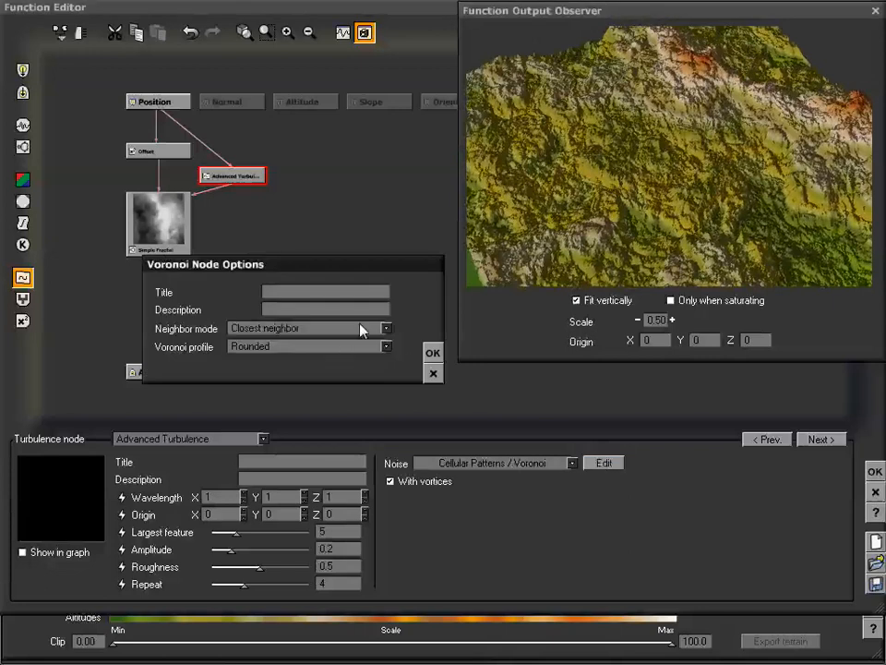
click(351, 347)
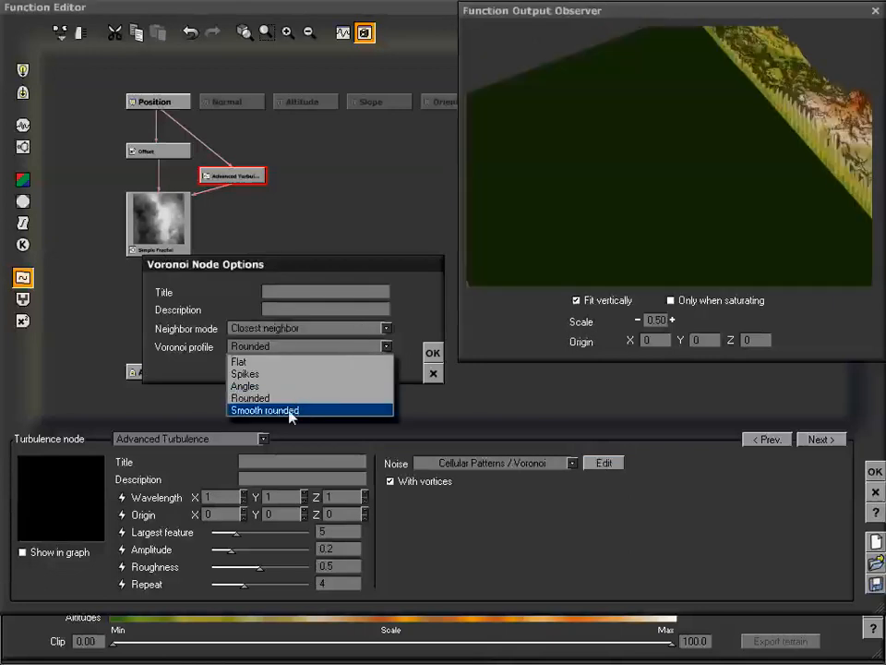
click(289, 410)
- Try the 2nd - 3rd neighbors and 2nd closest neighbor modes for the Voronoi noise, checking the terrain for each
click(306, 330)
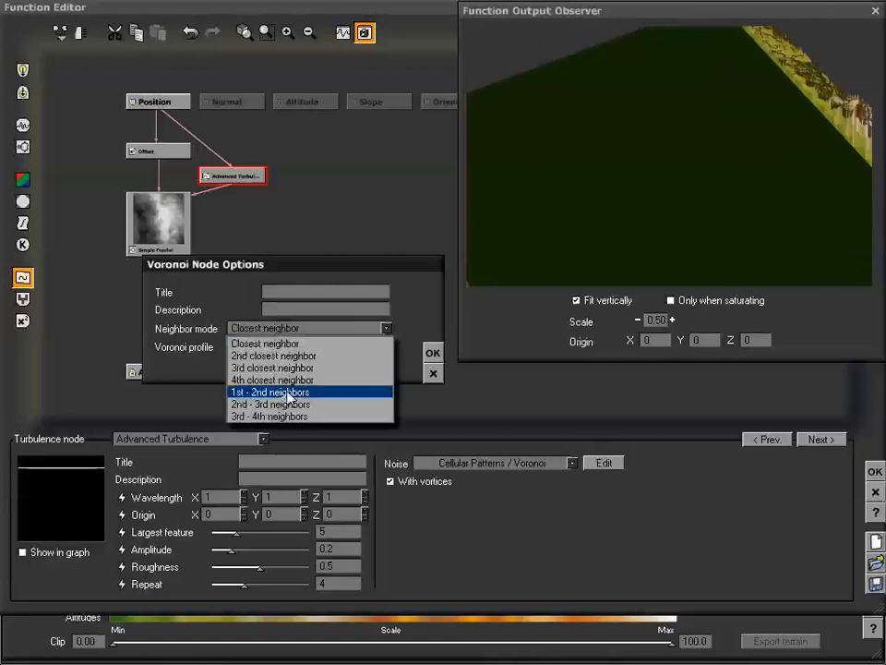
click(288, 405)
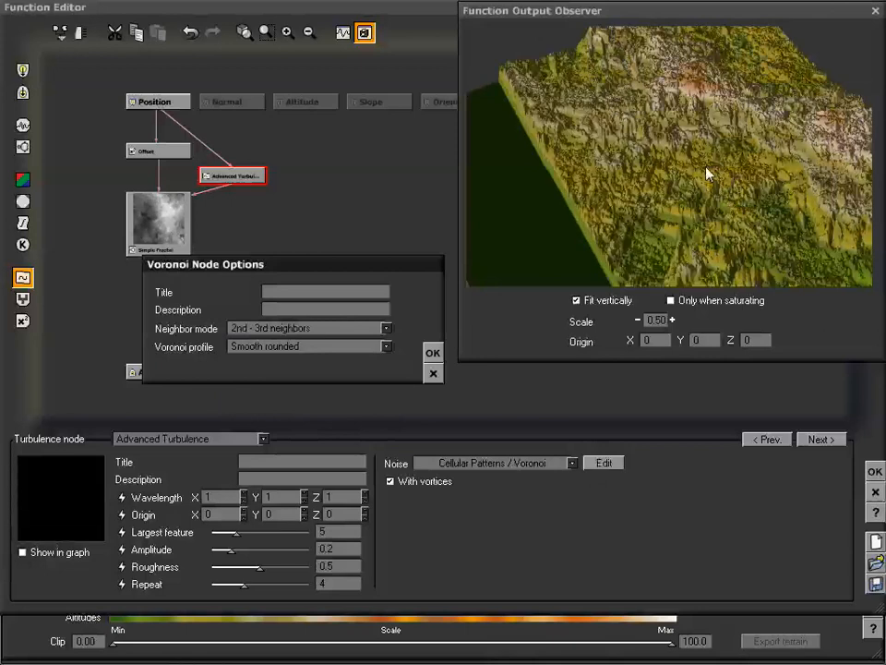
drag(707, 173, 686, 208)
click(326, 330)
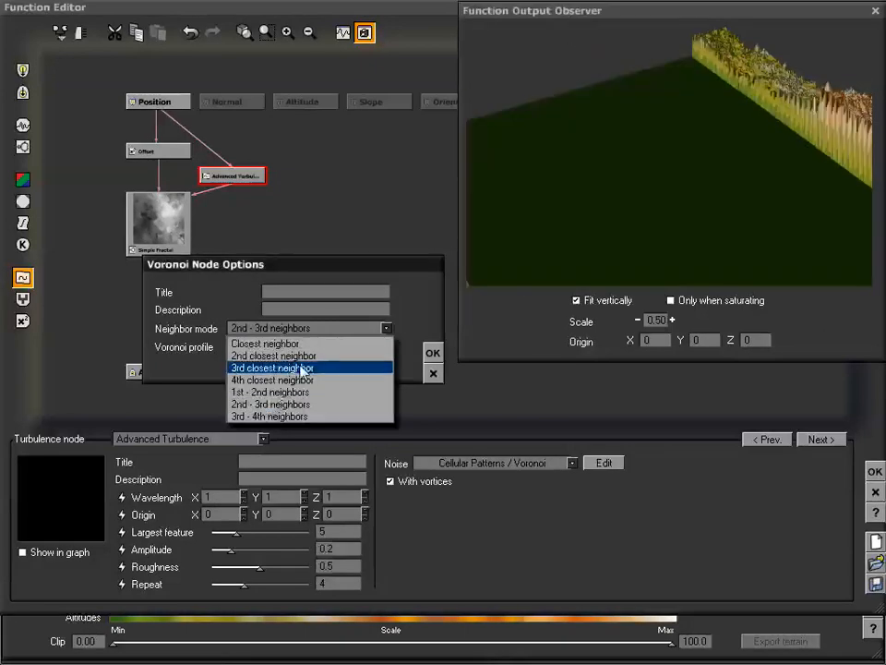
click(333, 356)
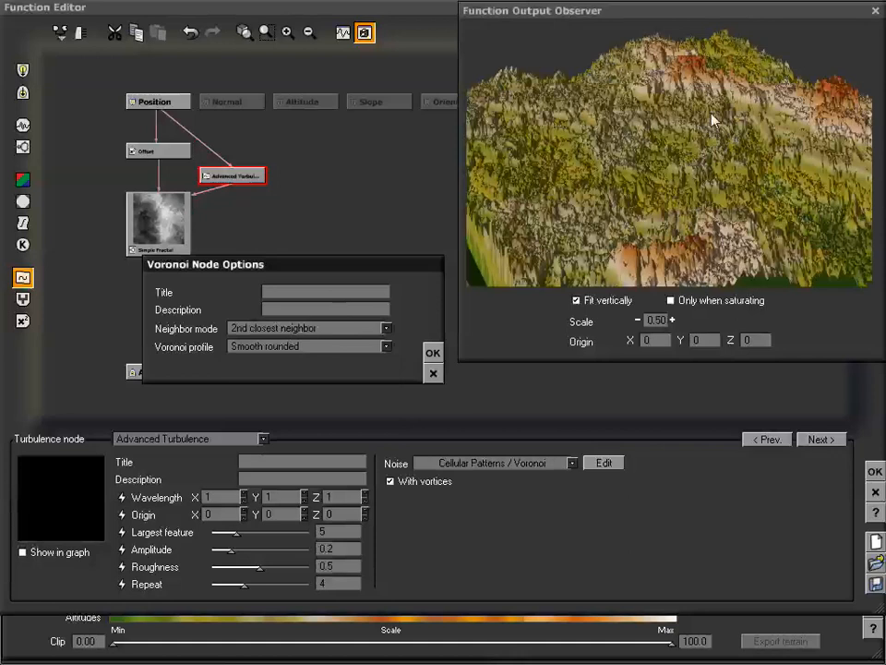
mouse_move(718, 123)
mouse_down()
mouse_move(696, 115)
mouse_move(708, 123)
mouse_up()
- Return the Voronoi neighbor mode to Closest neighbor, accept the options and check the terrain preview
click(290, 329)
click(283, 345)
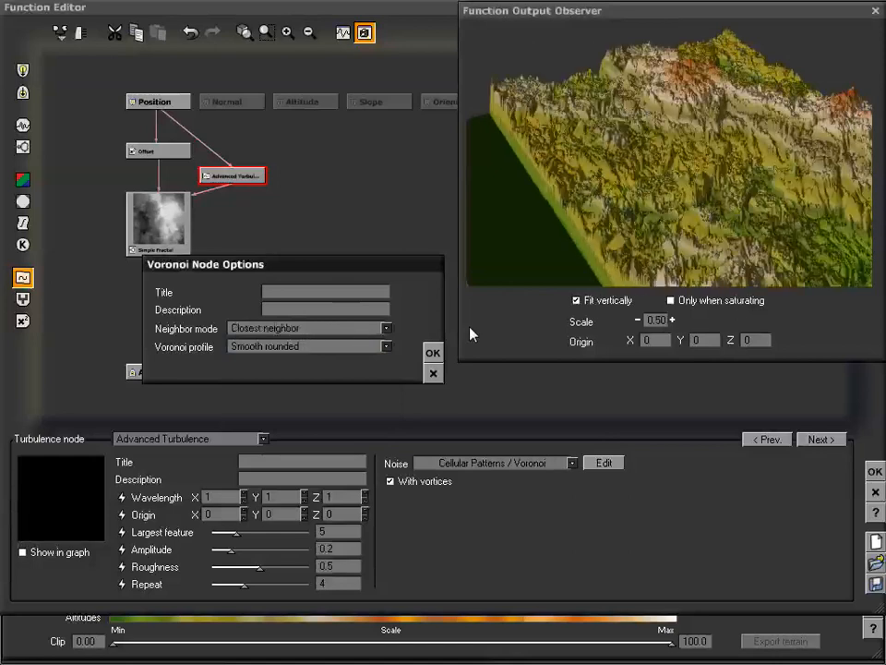
click(433, 353)
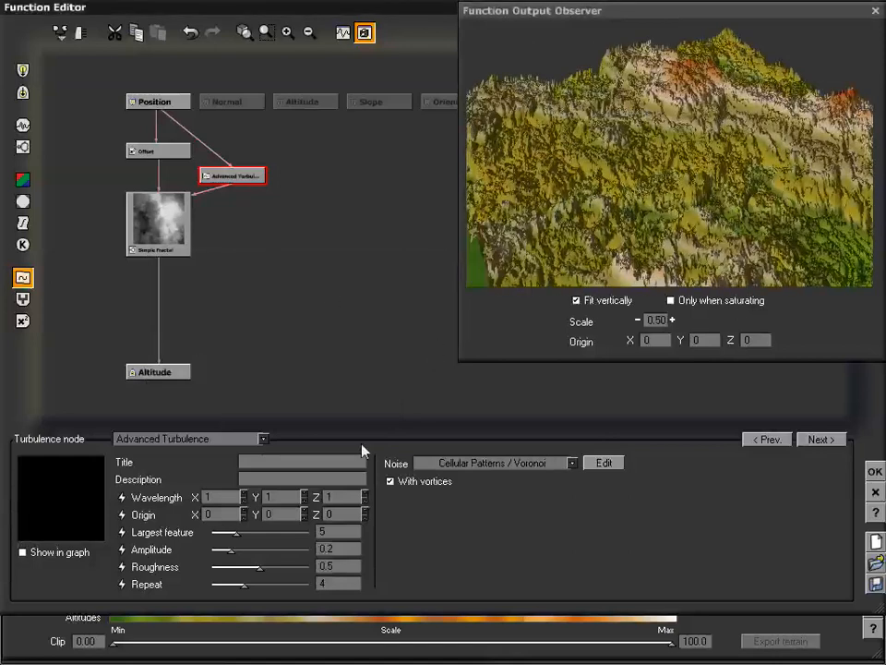
drag(608, 208, 616, 199)
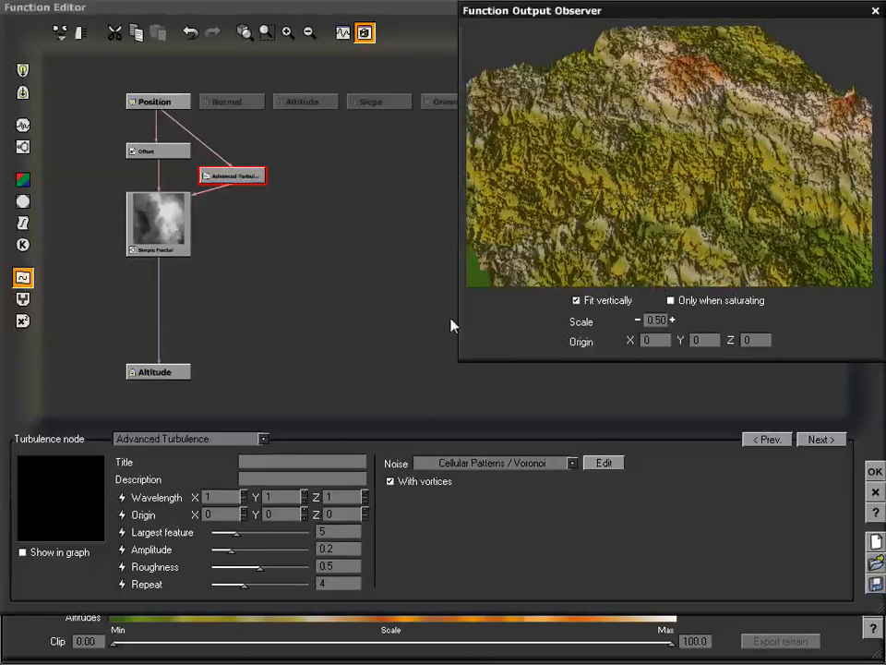
- Set the Advanced Turbulence wavelength to 3 on X, Y and Z and inspect the terrain preview
click(219, 495)
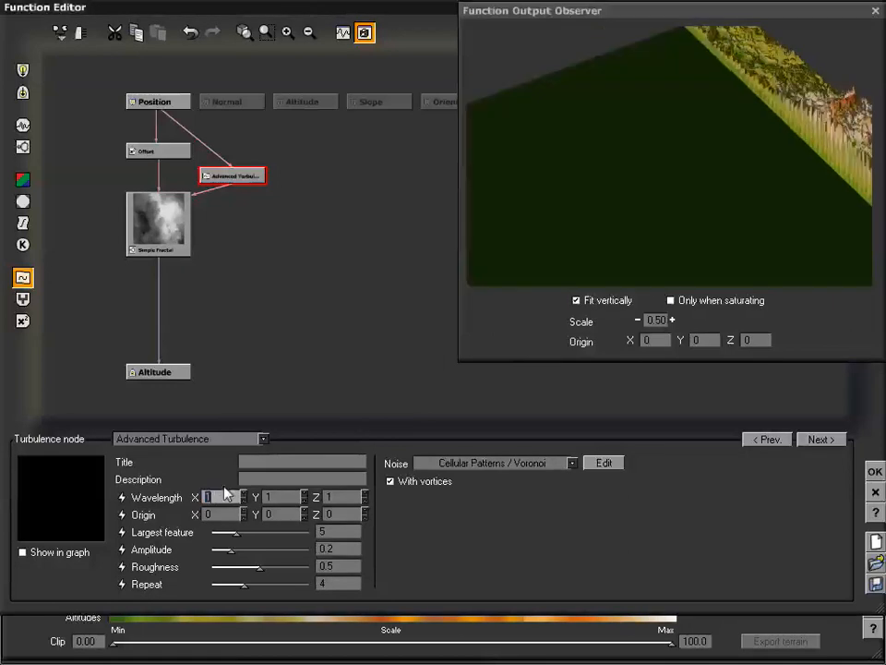
text(3)
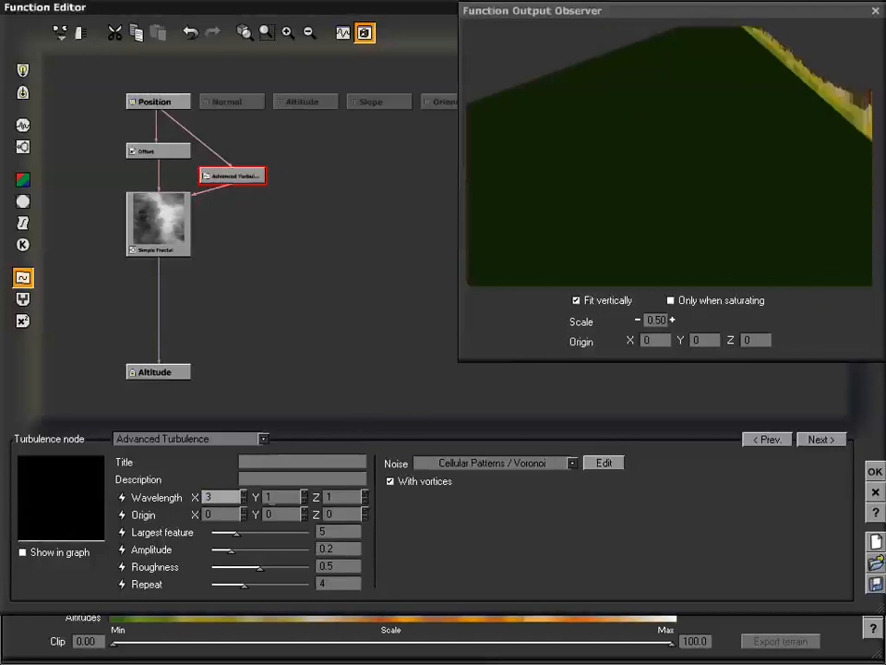
double_click(272, 499)
text(3)
double_click(329, 497)
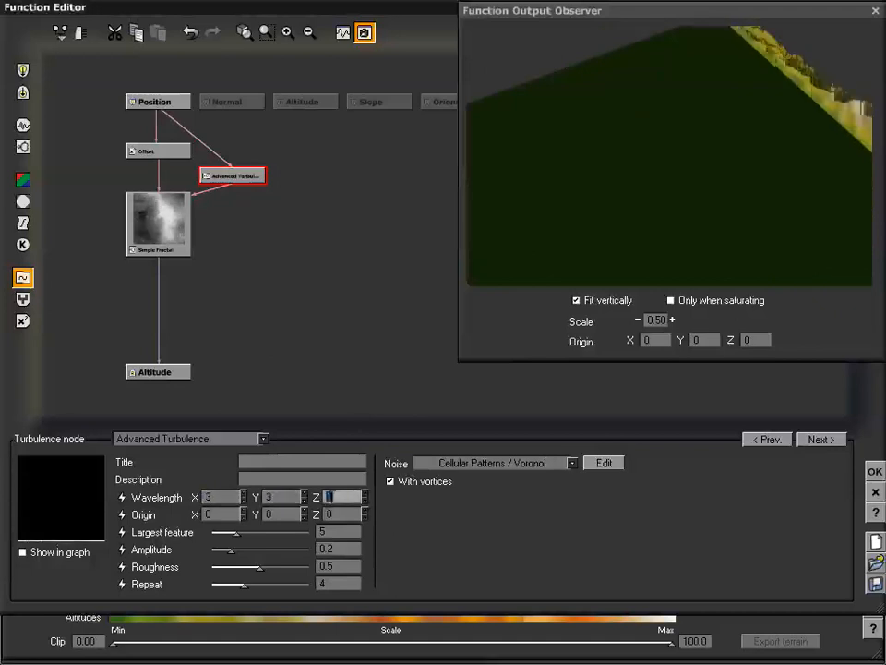
text(3)
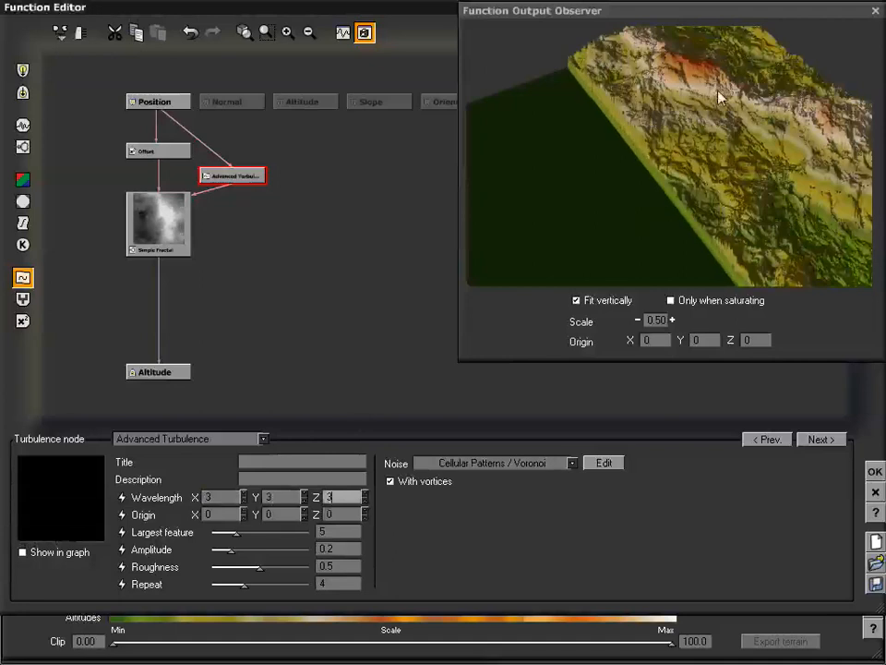
drag(706, 170, 704, 207)
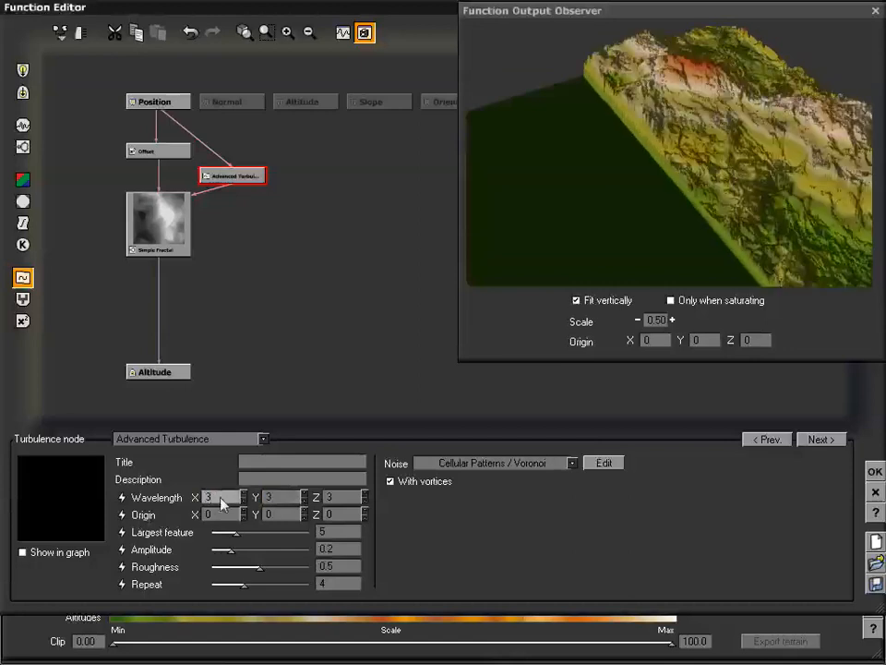
- Set the Advanced Turbulence X wavelength to 4 and inspect the terrain preview from several angles
click(214, 497)
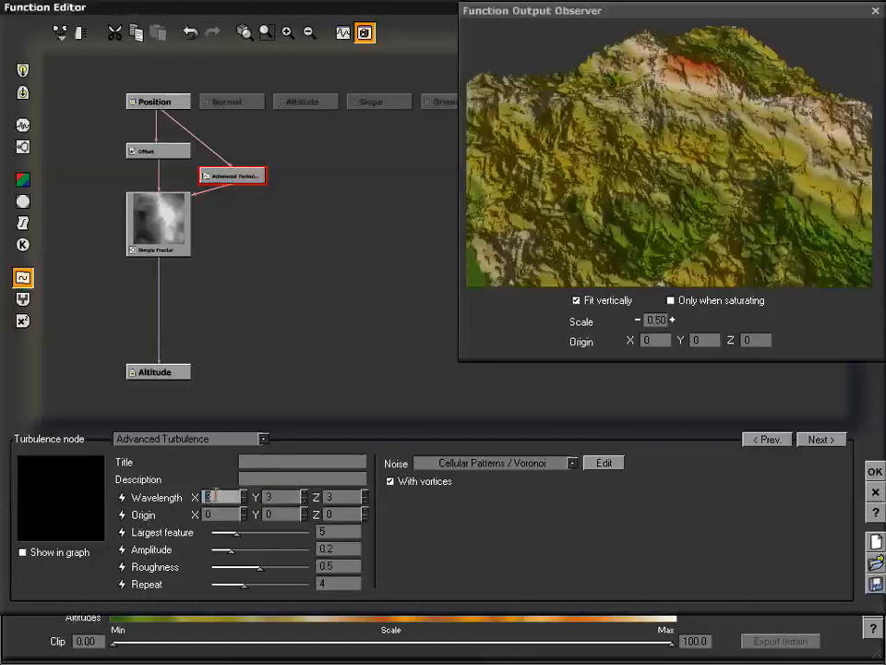
text(4)
key(Return)
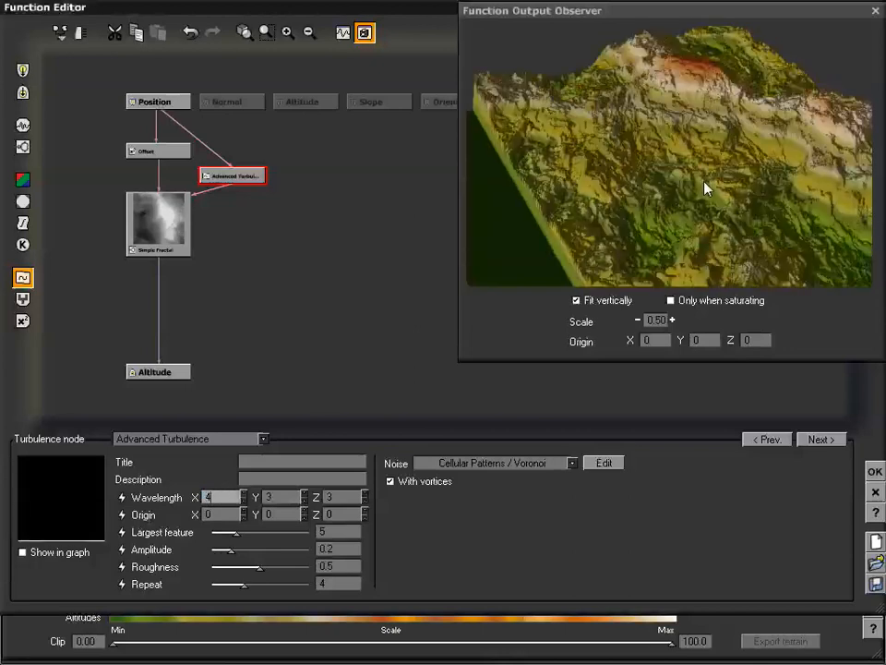
mouse_move(648, 189)
mouse_down()
mouse_move(654, 168)
mouse_move(631, 171)
mouse_move(646, 167)
mouse_up()
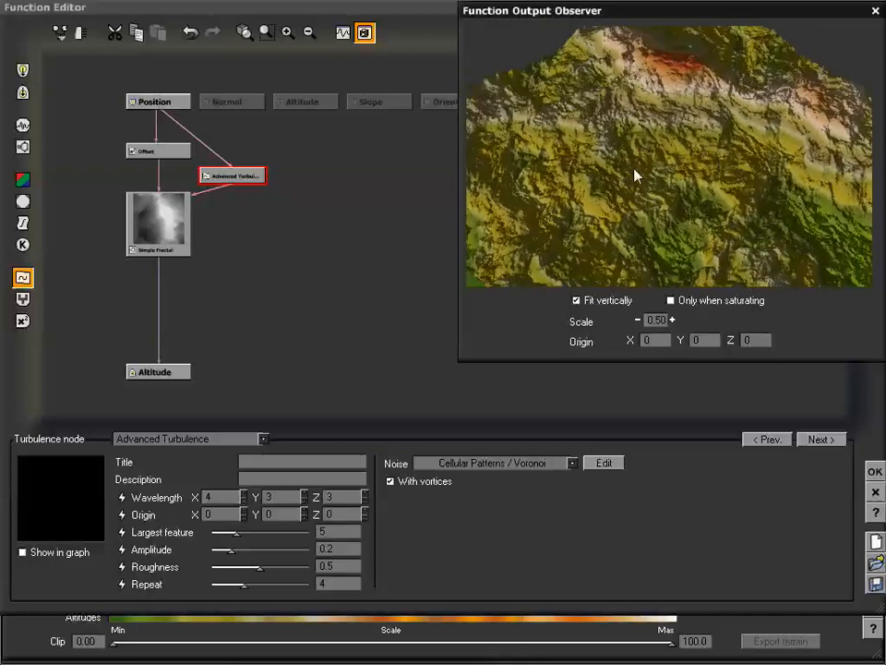
drag(649, 187, 659, 168)
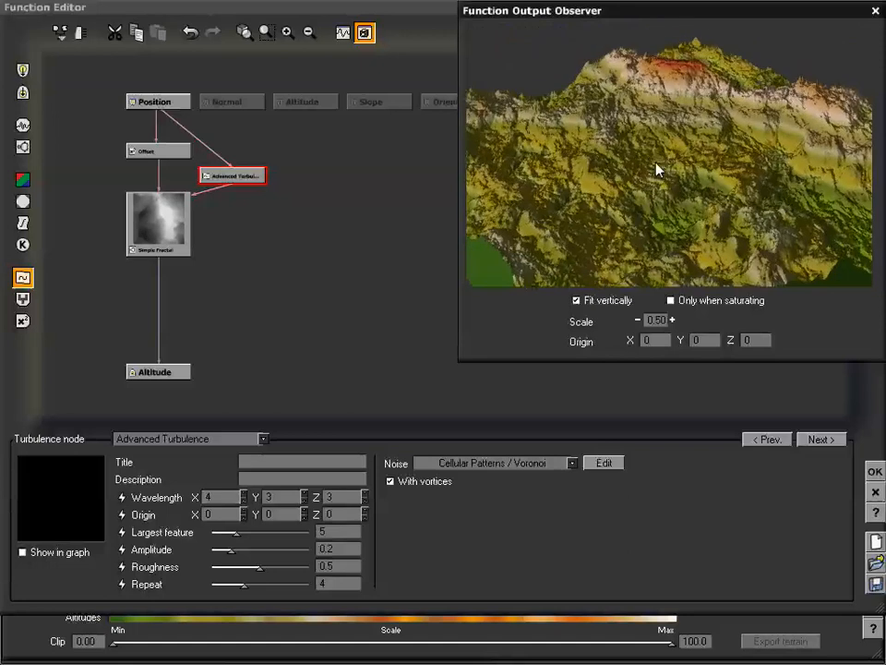
drag(633, 226, 637, 196)
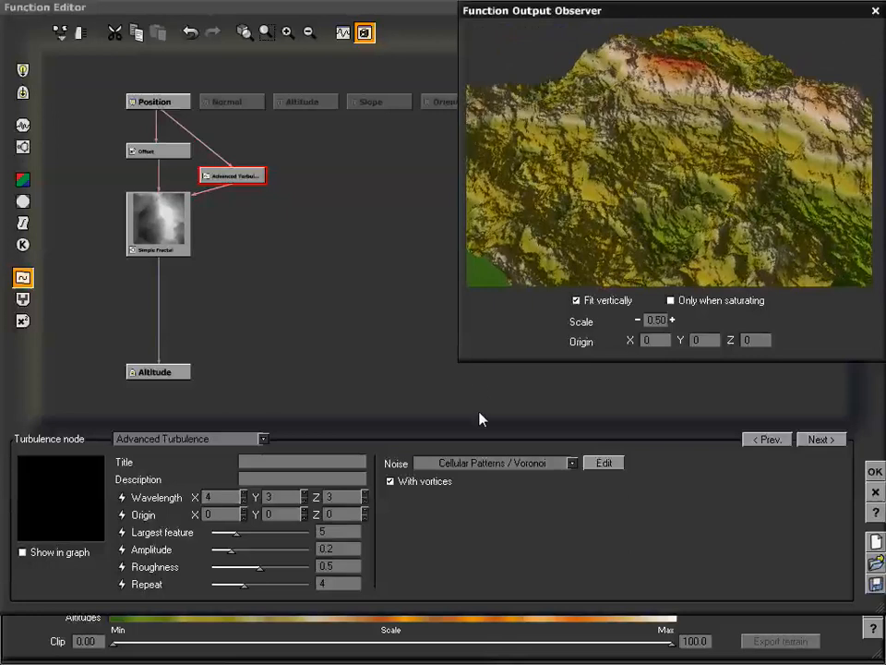
- Lower the Advanced Turbulence roughness to 0, raise it to about 0.19, set Repeat to 5, and check the terrain preview
mouse_move(260, 567)
mouse_down()
mouse_move(231, 568)
mouse_move(244, 567)
mouse_up()
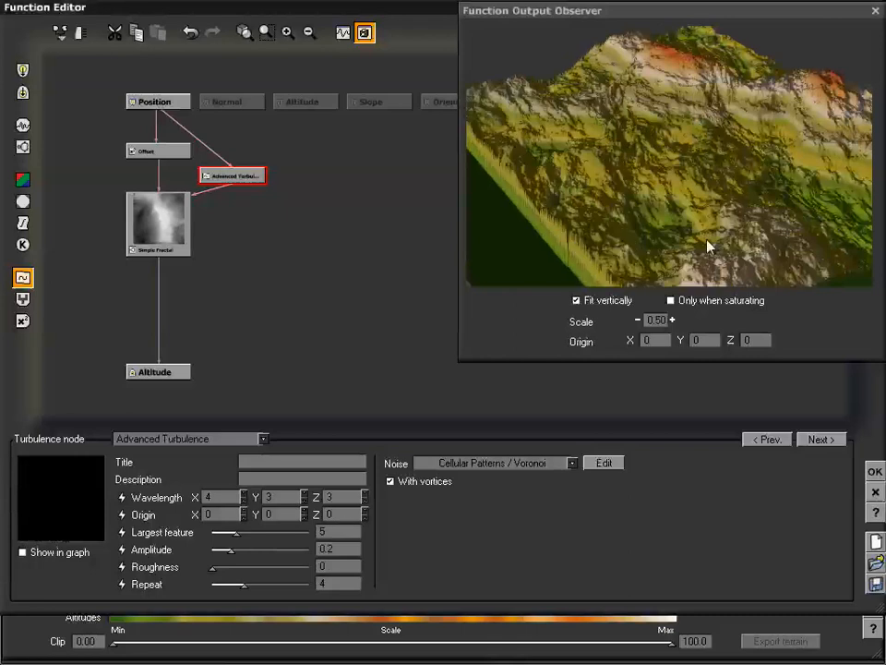
drag(622, 211, 738, 191)
drag(213, 567, 222, 566)
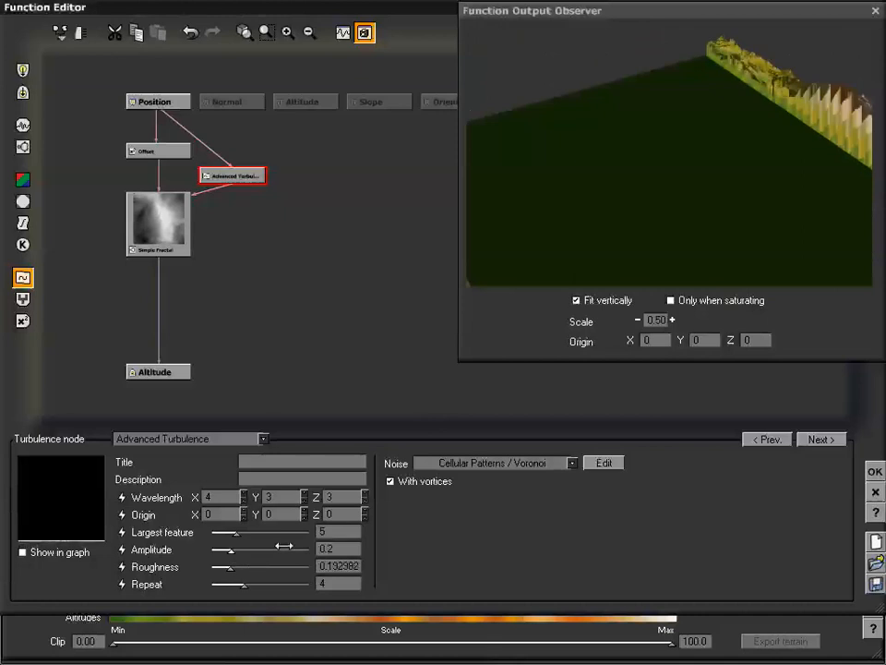
drag(242, 584, 261, 585)
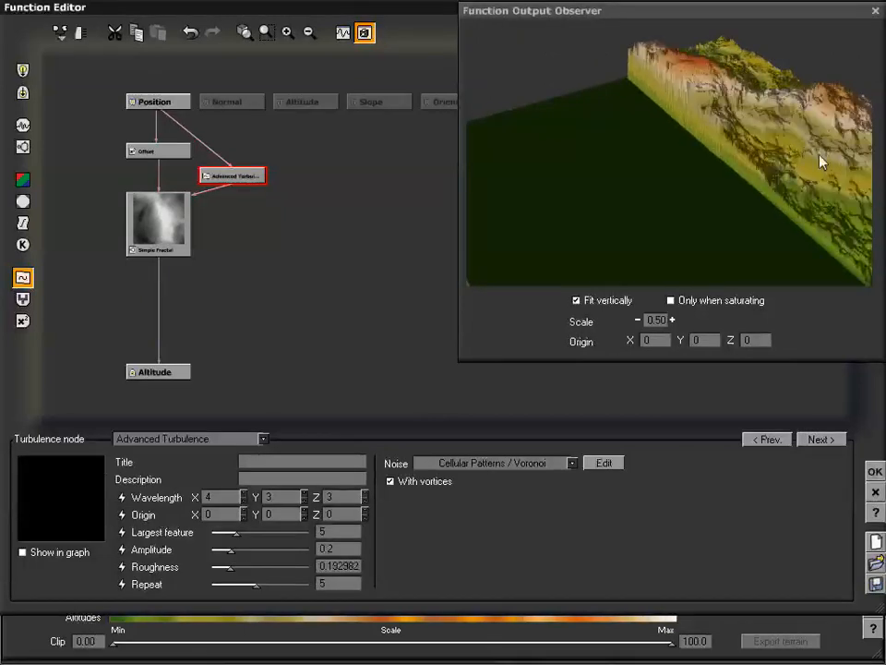
drag(806, 182, 508, 254)
- Rewire the Advanced Turbulence node's input from Position to the Offset node's output
click(160, 110)
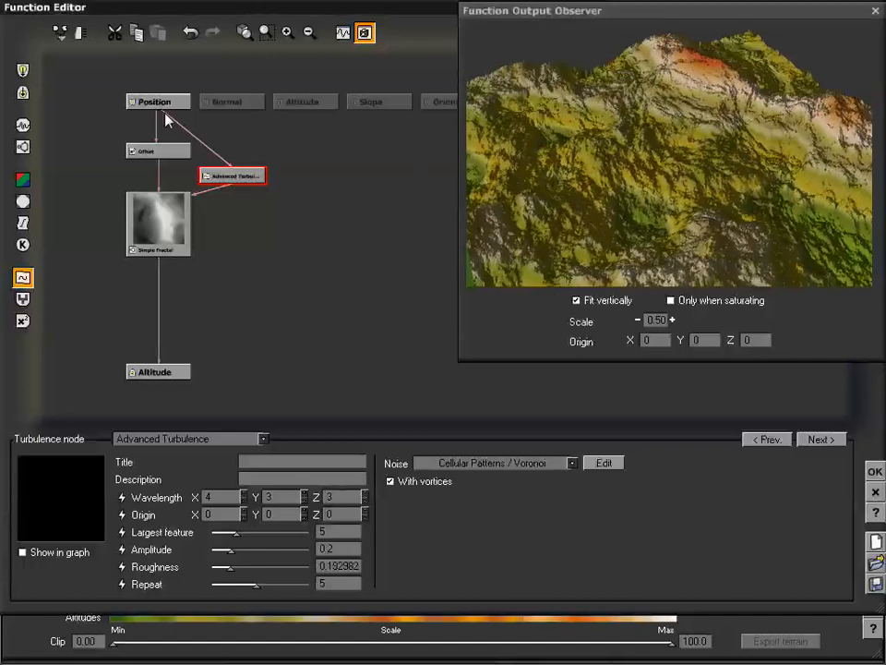
drag(165, 118, 161, 161)
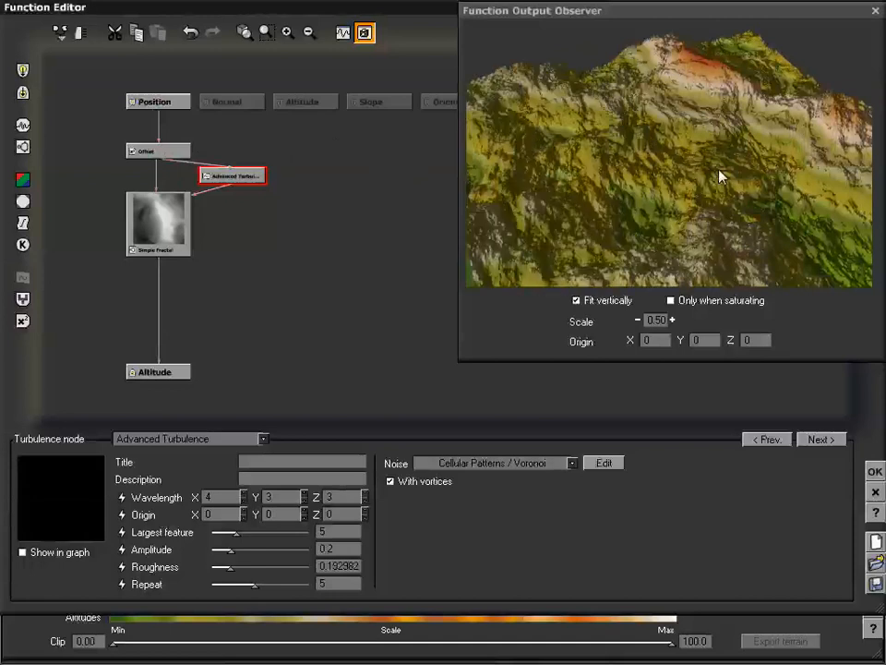
click(181, 151)
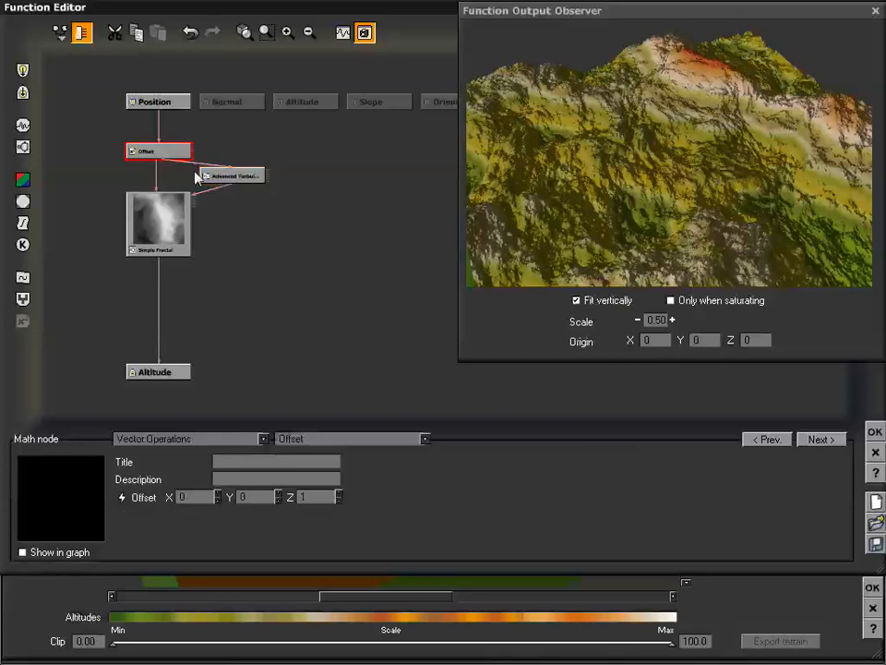
- Delete the link from Offset to Advanced Turbulence and drive the Offset node's Offset parameter with the turbulence output instead
click(199, 168)
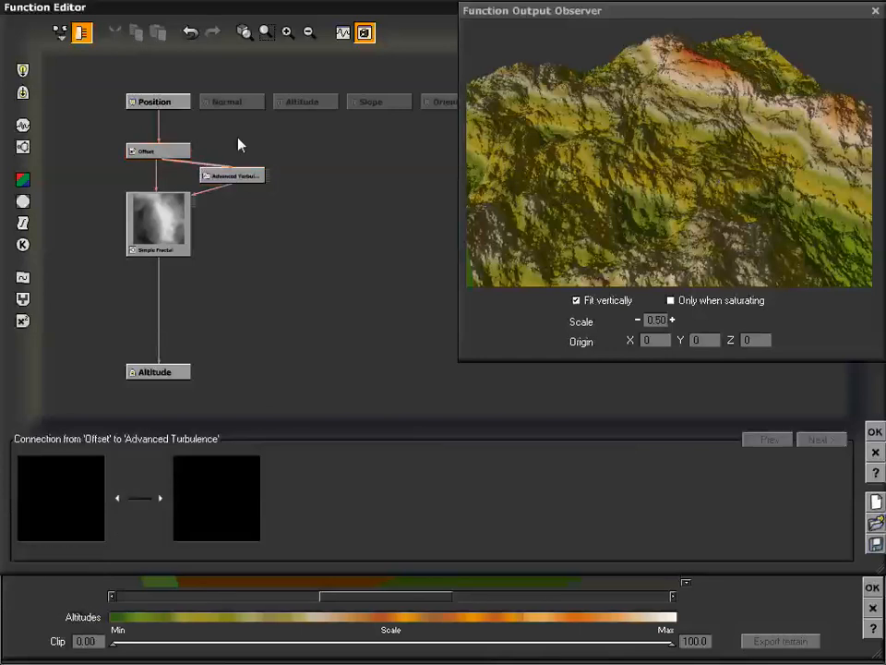
key(Delete)
click(176, 153)
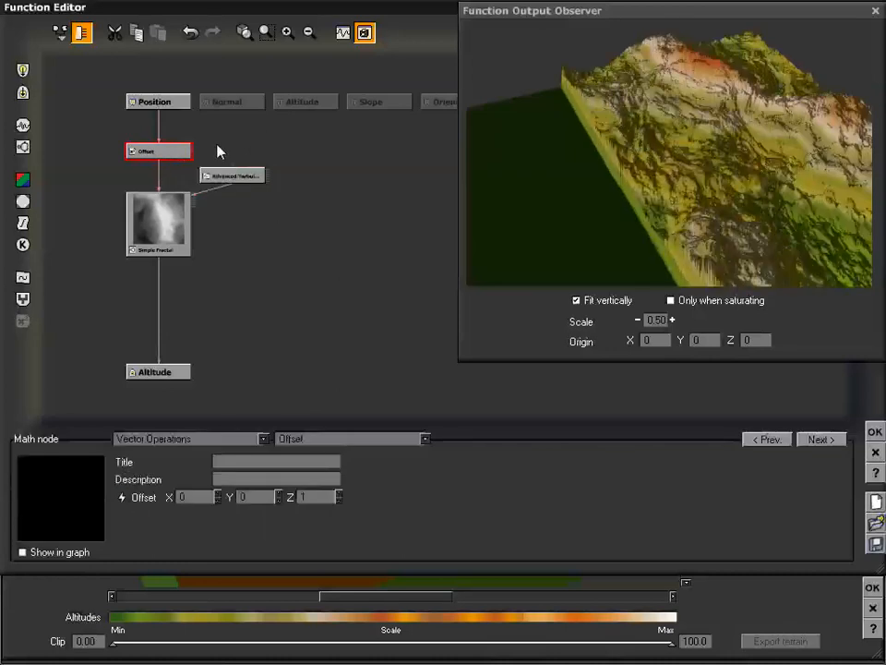
drag(197, 155, 233, 186)
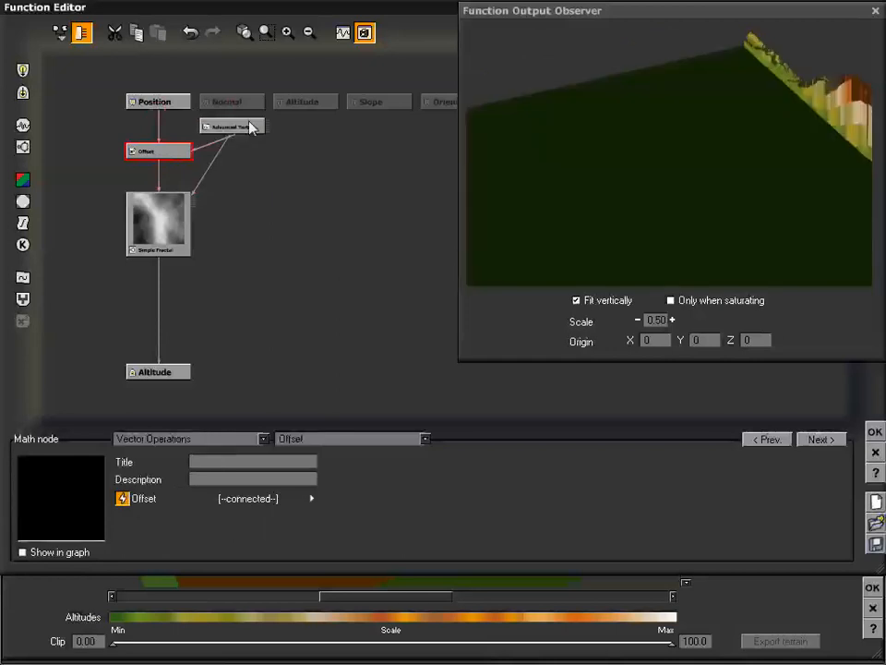
- Connect Position to the Advanced Turbulence node's input and inspect the resulting terrain preview
click(239, 129)
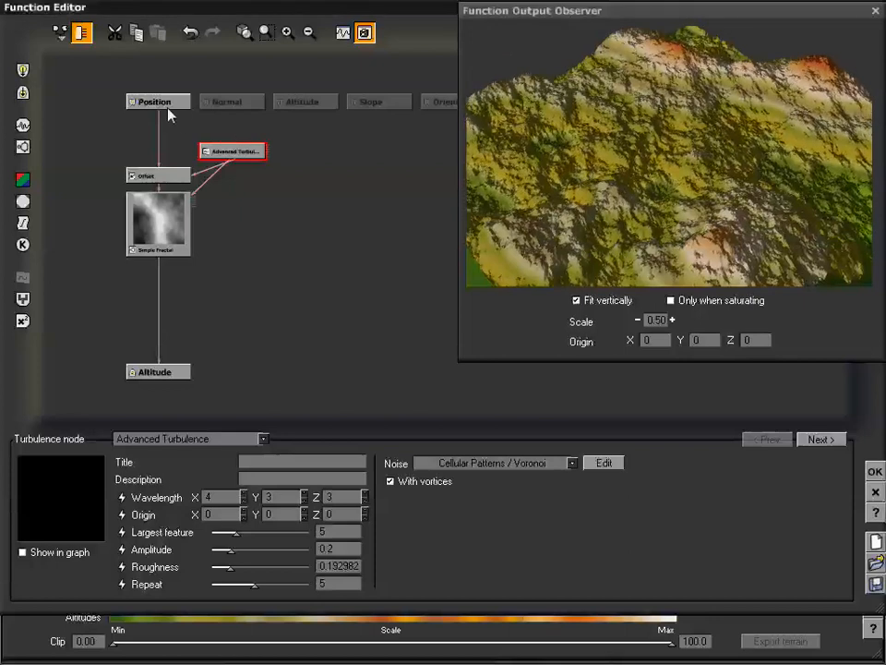
drag(231, 138, 152, 102)
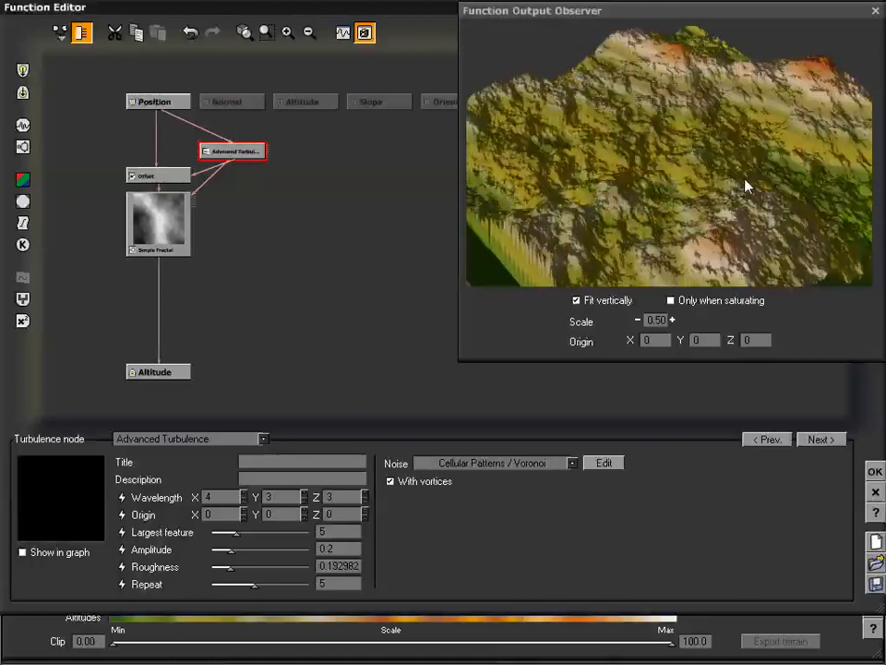
drag(762, 178, 629, 166)
drag(675, 188, 692, 174)
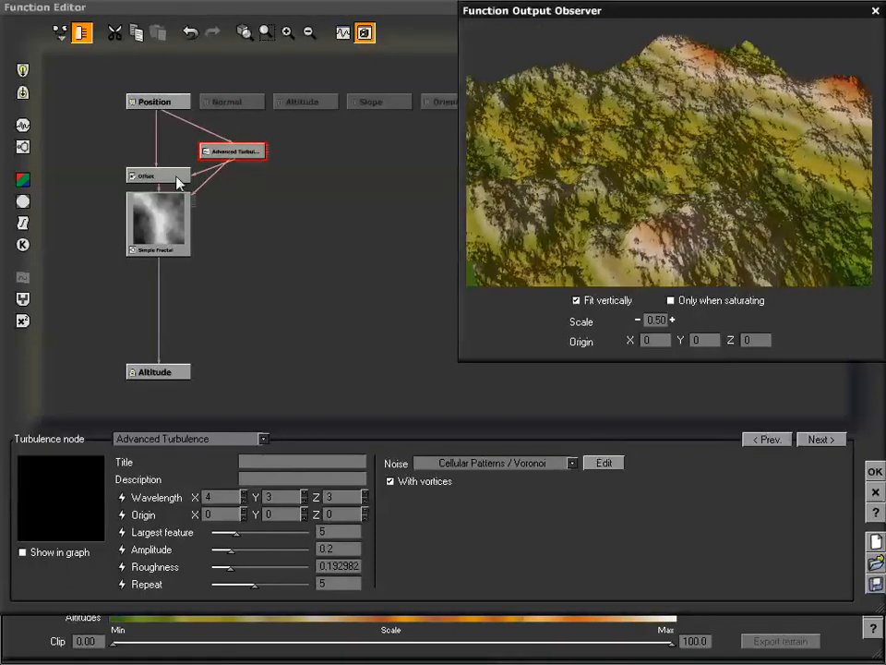
- Delete the link from Advanced Turbulence to Offset, feed the turbulence from the Offset node's output, and check the terrain
click(202, 178)
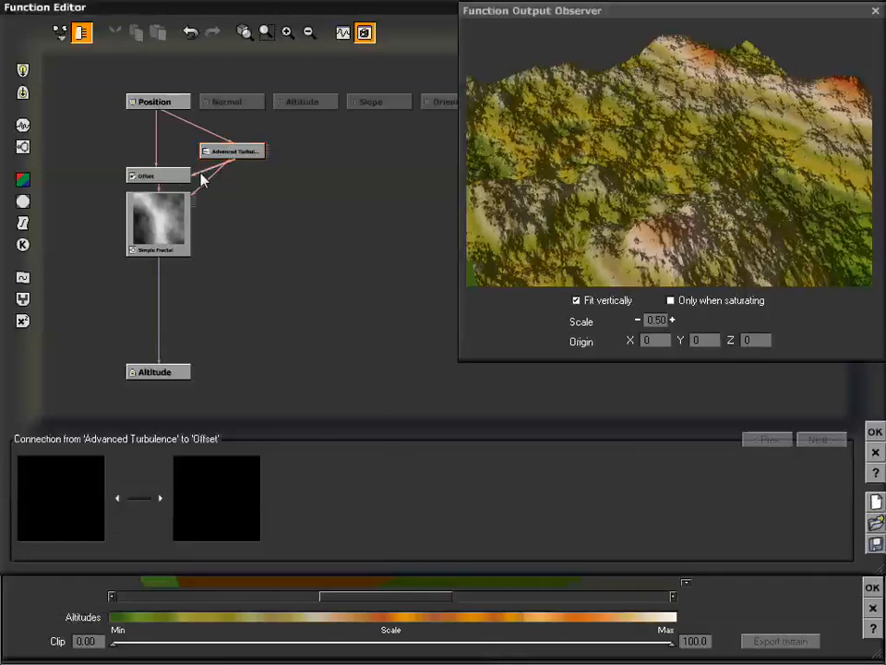
key(Delete)
drag(179, 177, 158, 160)
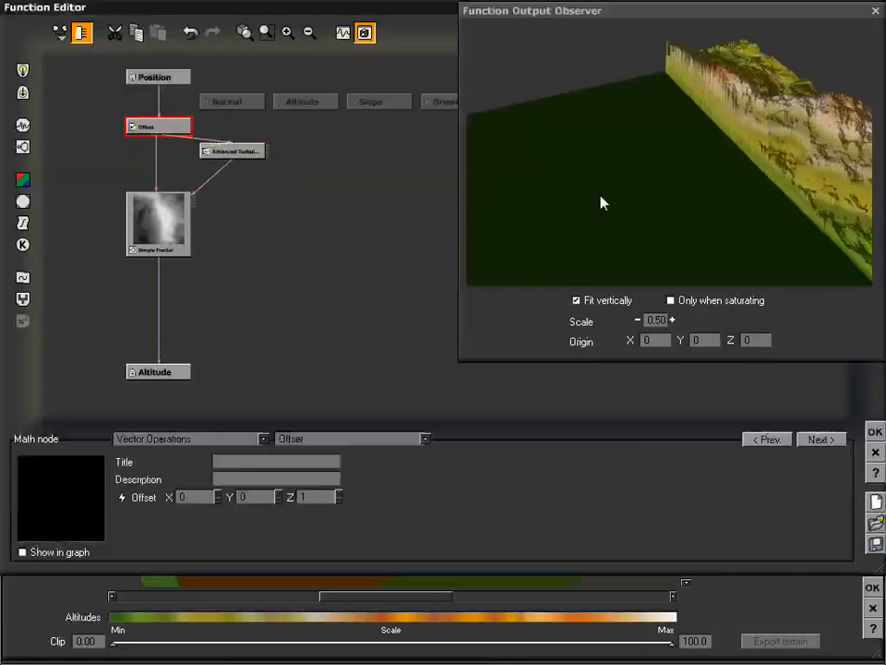
drag(601, 202, 697, 188)
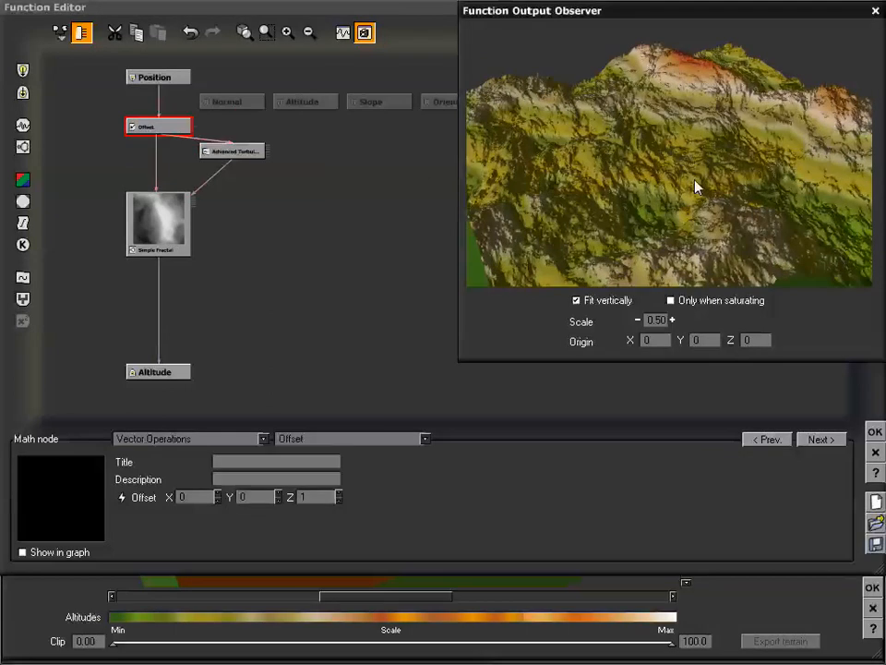
- Insert a Blender combiner on the link between Simple Fractal and Altitude and show its preview in the graph
click(234, 151)
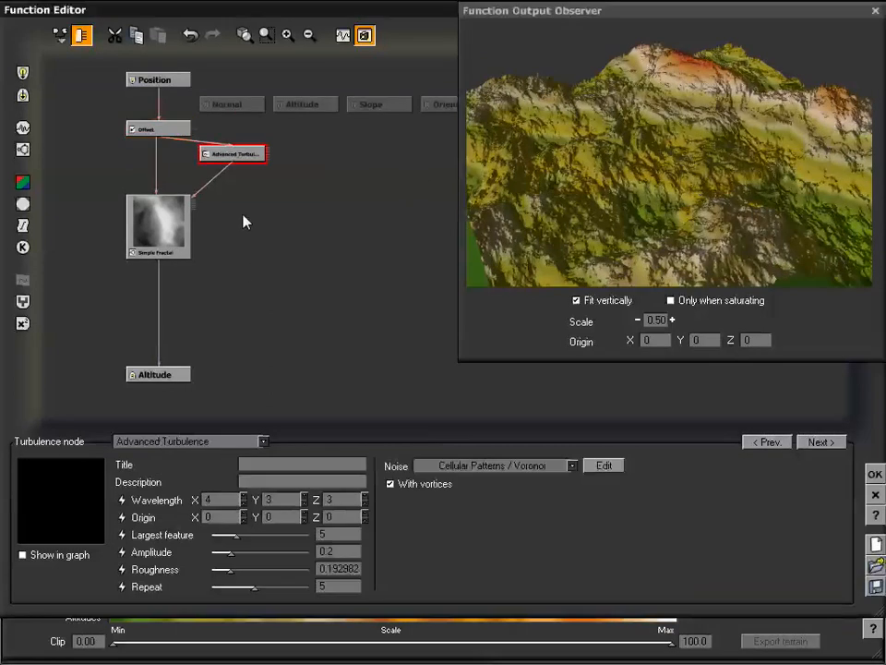
click(155, 205)
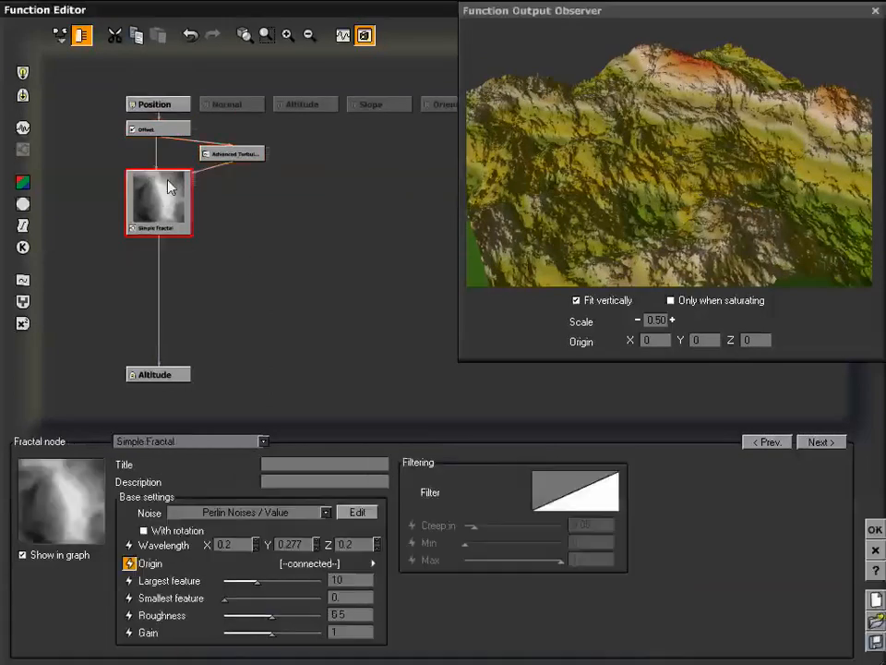
click(161, 273)
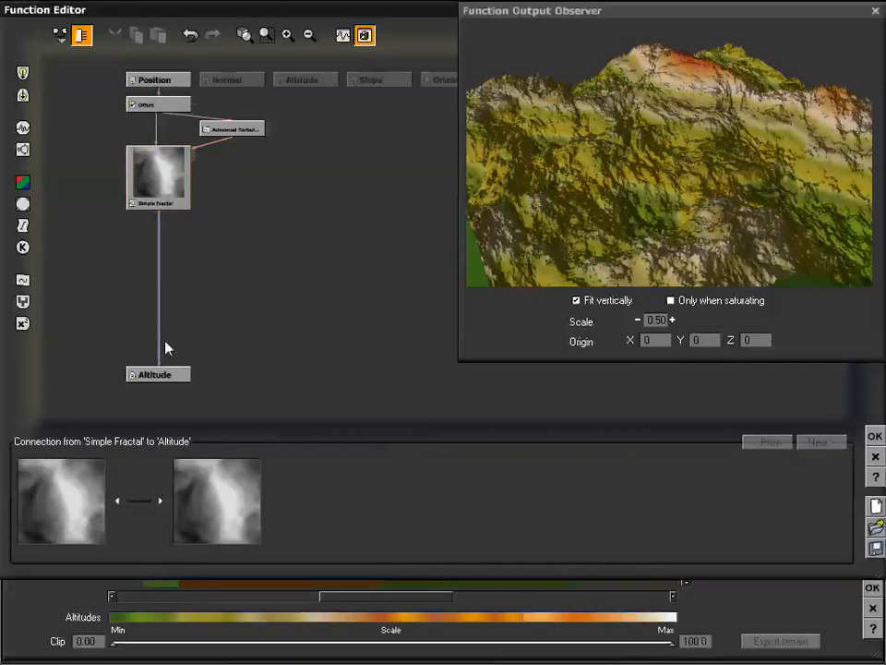
click(23, 302)
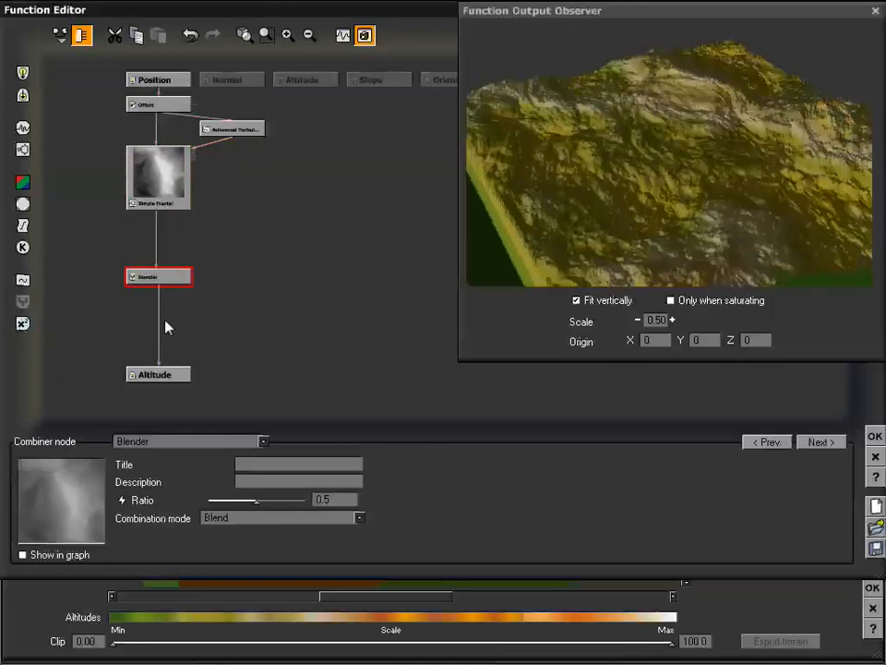
click(23, 555)
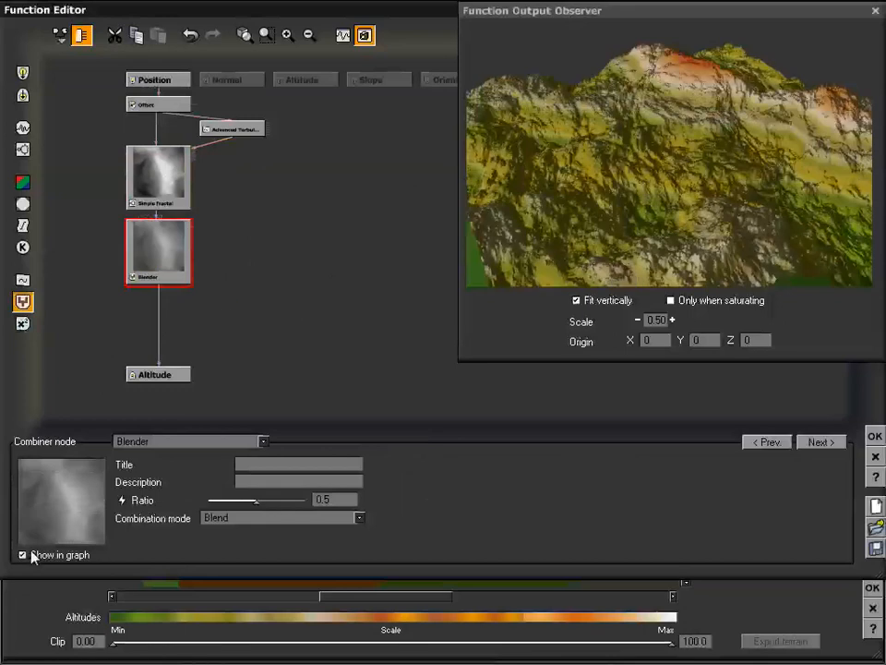
- Show all node previews in the graph, but hide those of the Advanced Turbulence and Offset nodes
click(61, 37)
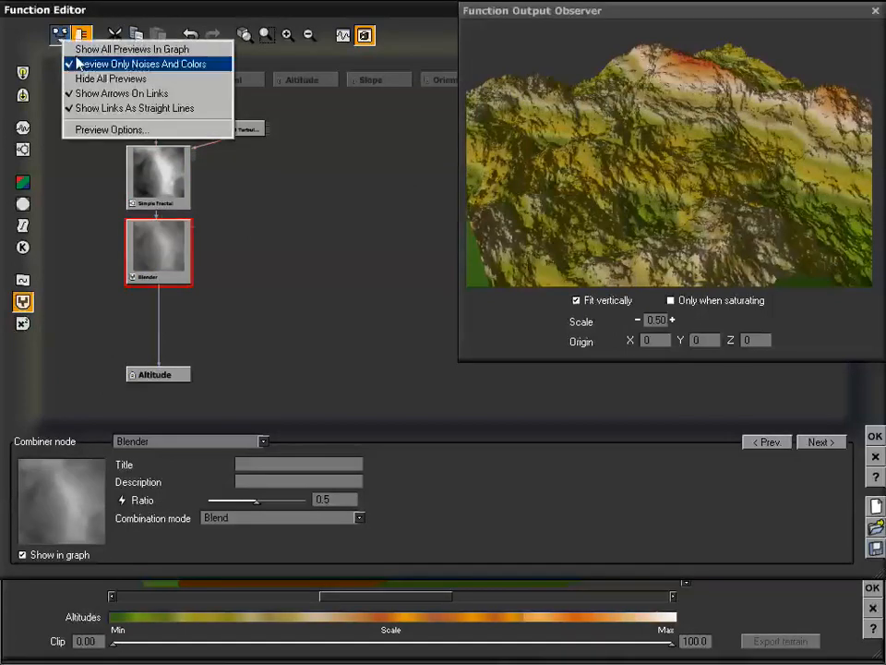
click(94, 51)
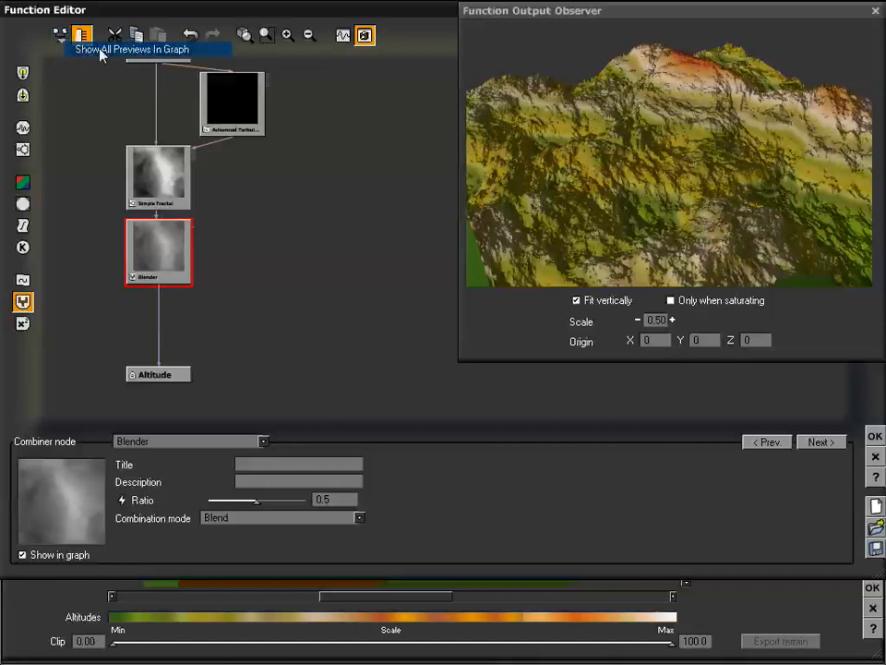
click(227, 115)
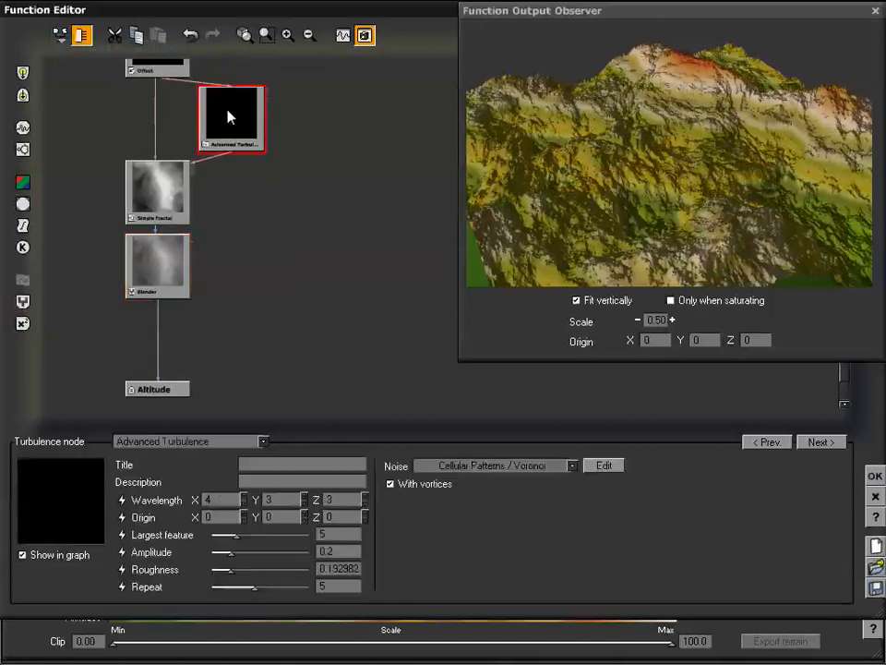
click(22, 555)
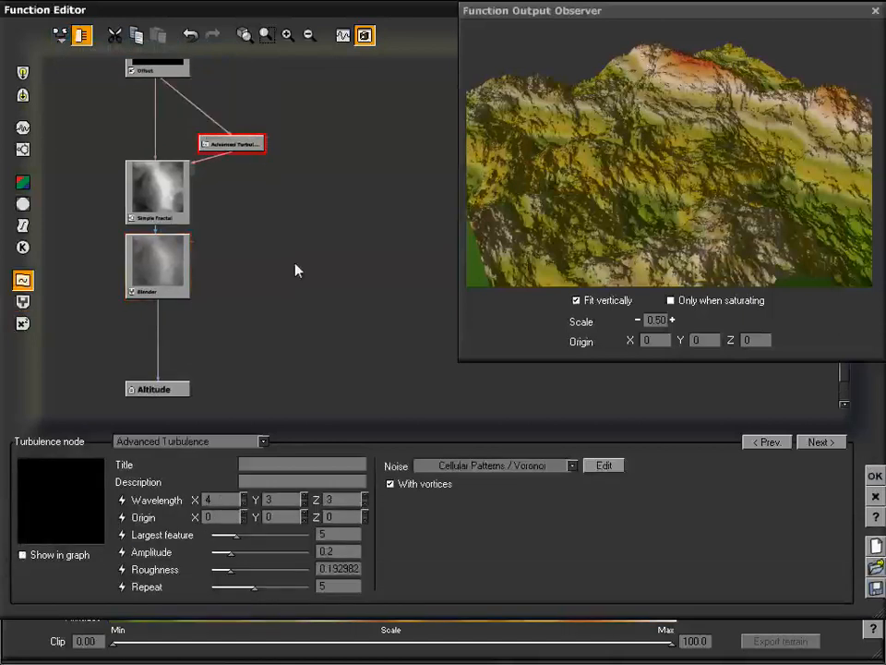
click(167, 108)
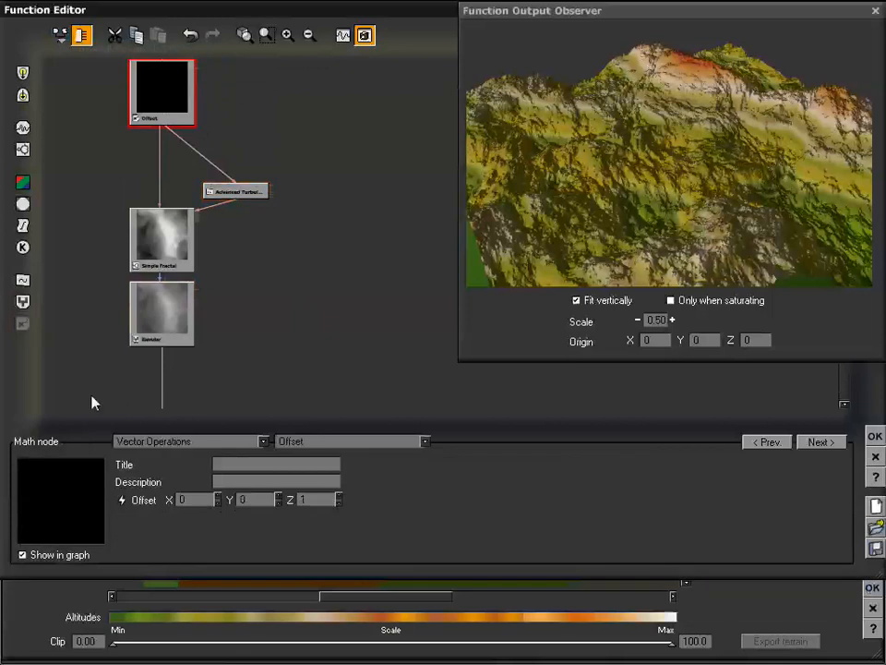
click(22, 554)
- Tidy the graph by placing Position directly above Offset and moving the Blender node lower between Simple Fractal and Altitude
click(157, 167)
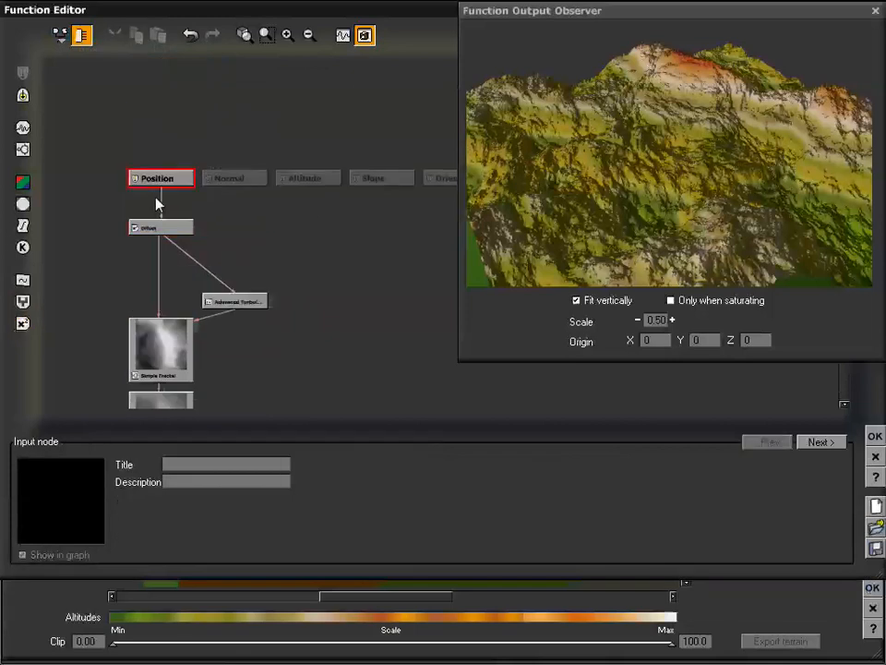
click(164, 271)
click(161, 257)
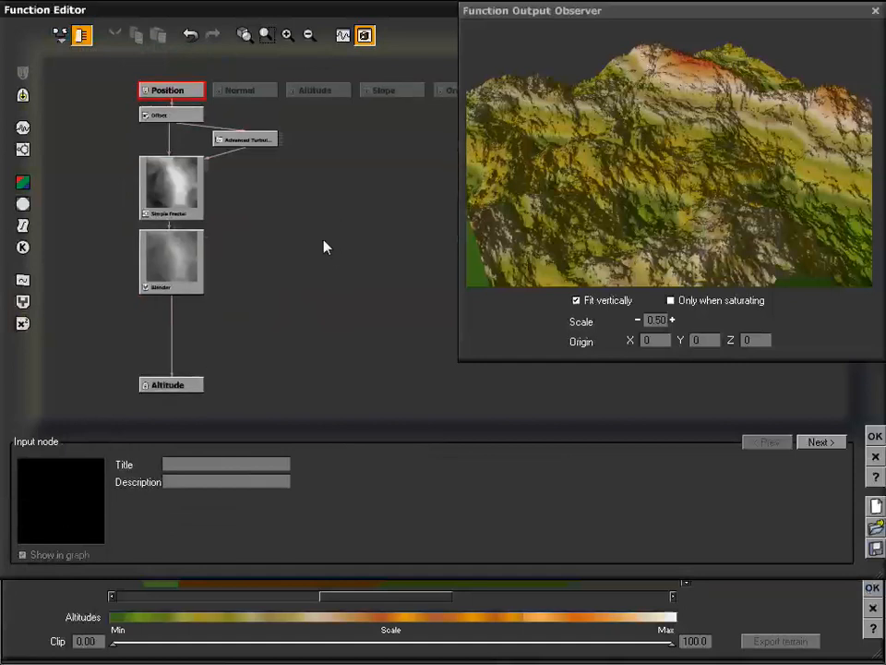
click(292, 208)
click(186, 266)
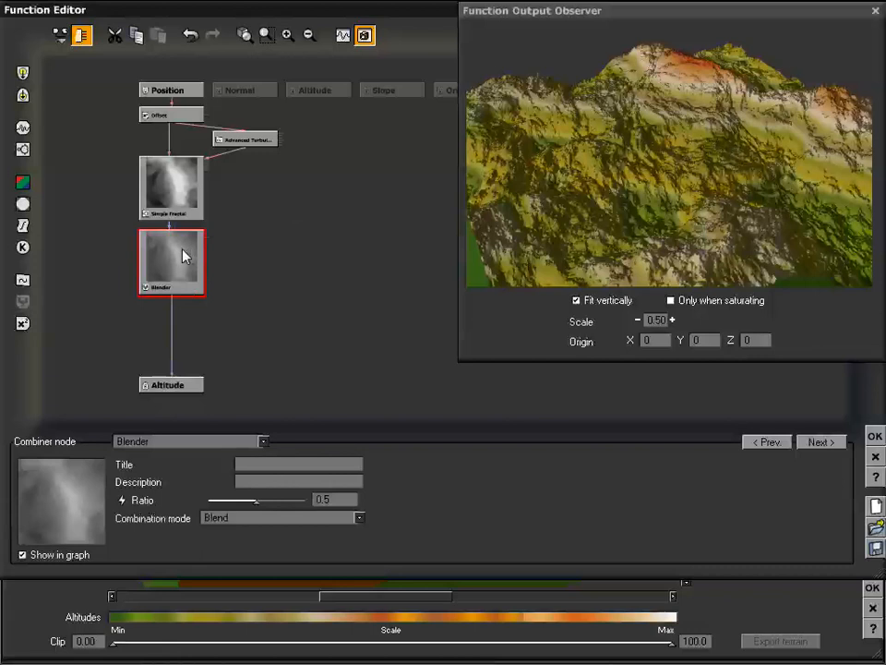
drag(184, 252, 182, 283)
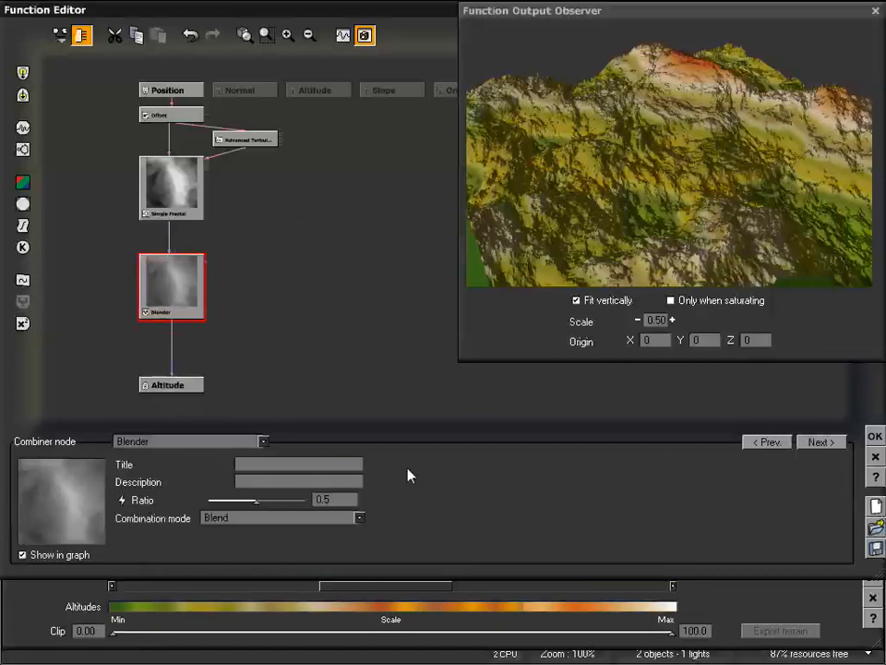
- Delete the link from Blender to Altitude and feed Altitude from a new Simple Fractal node instead
click(263, 281)
click(171, 298)
click(172, 349)
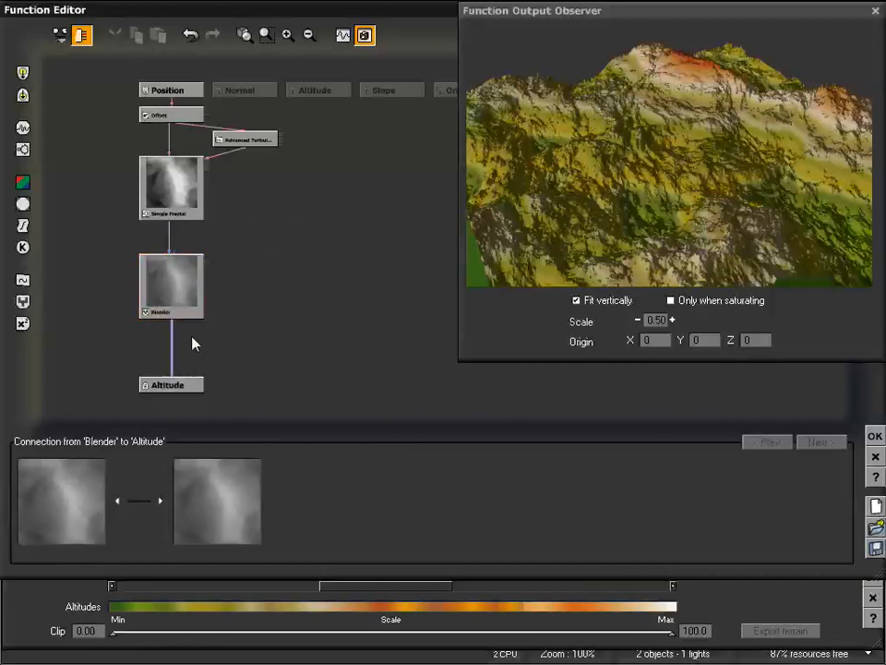
key(Delete)
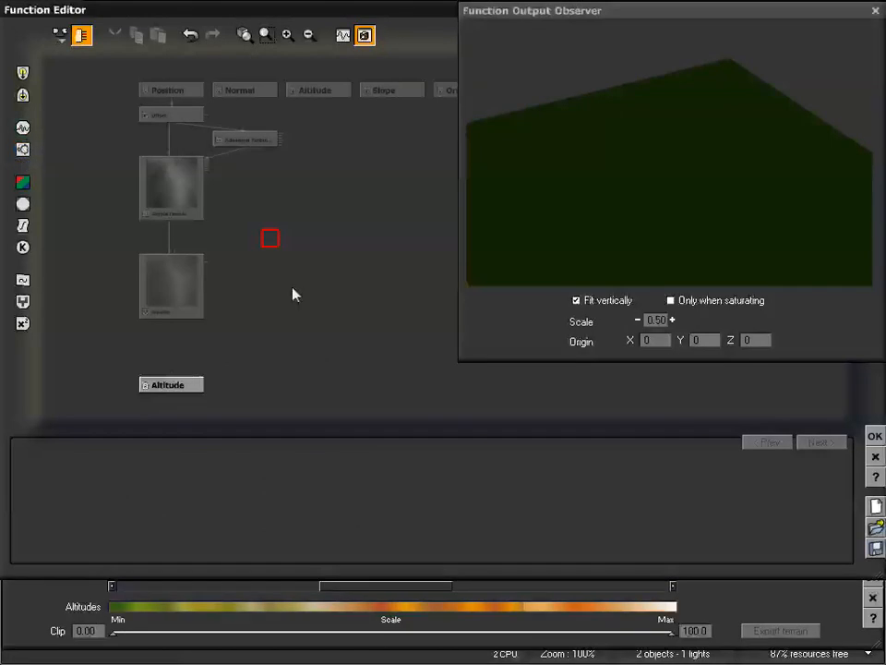
click(23, 149)
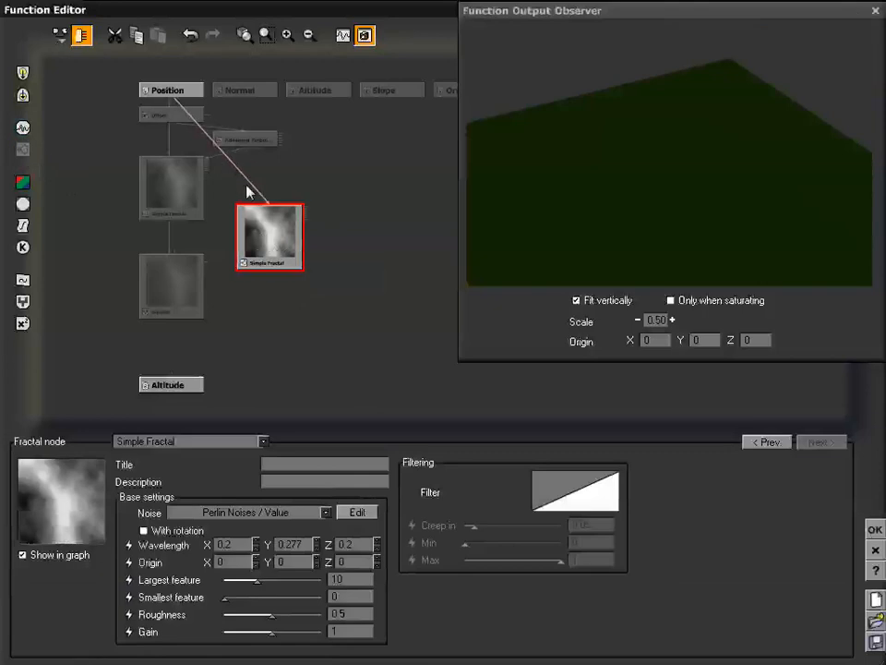
drag(172, 382, 280, 284)
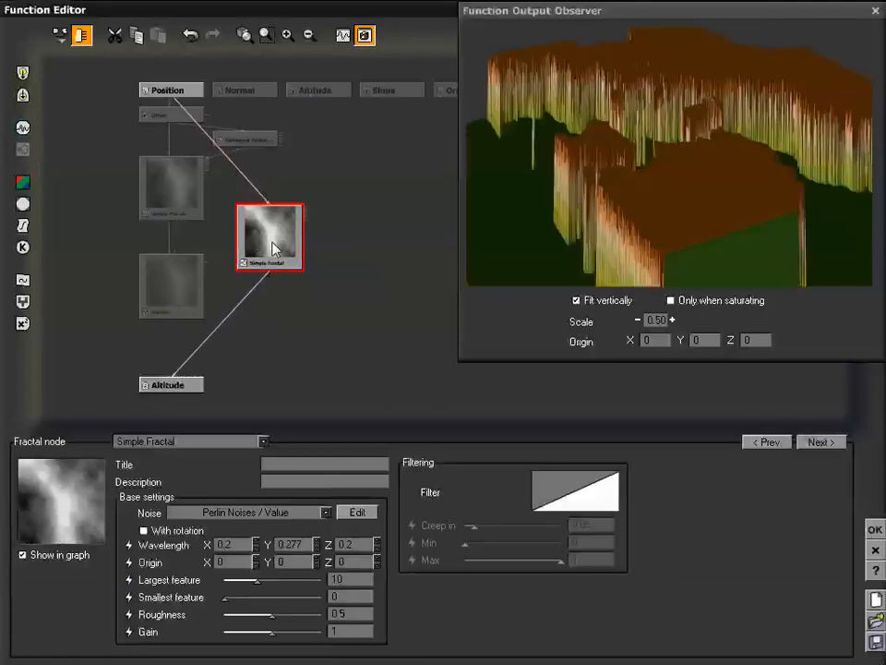
- Set the new Simple Fractal's noise to Cellular Patterns / Voronoi
click(266, 510)
mouse_move(281, 527)
click(314, 588)
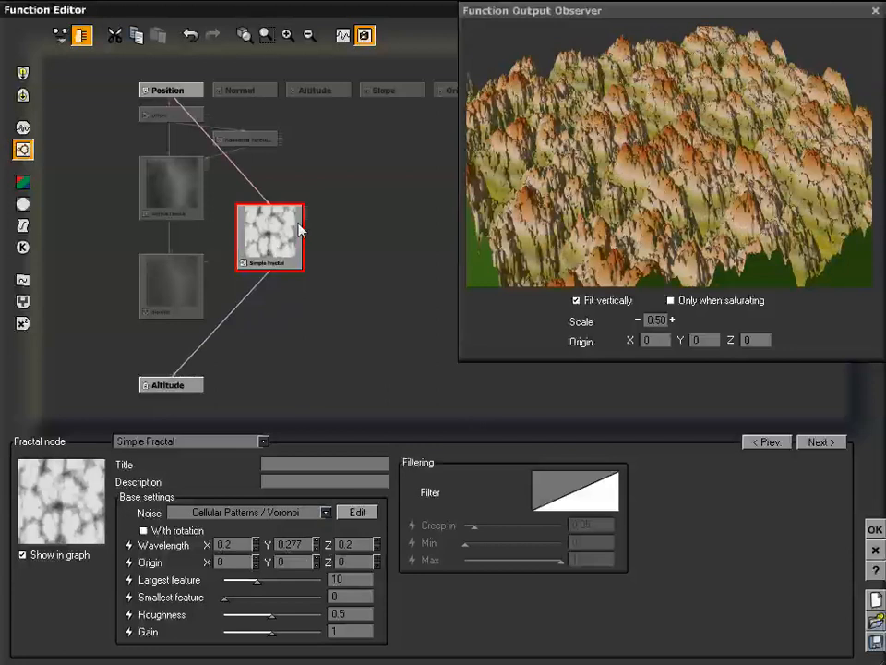
- Drive the Voronoi fractal's Wavelength from Advanced Turbulence, check the terrain, and place the fractal just below the turbulence node
drag(273, 222, 274, 247)
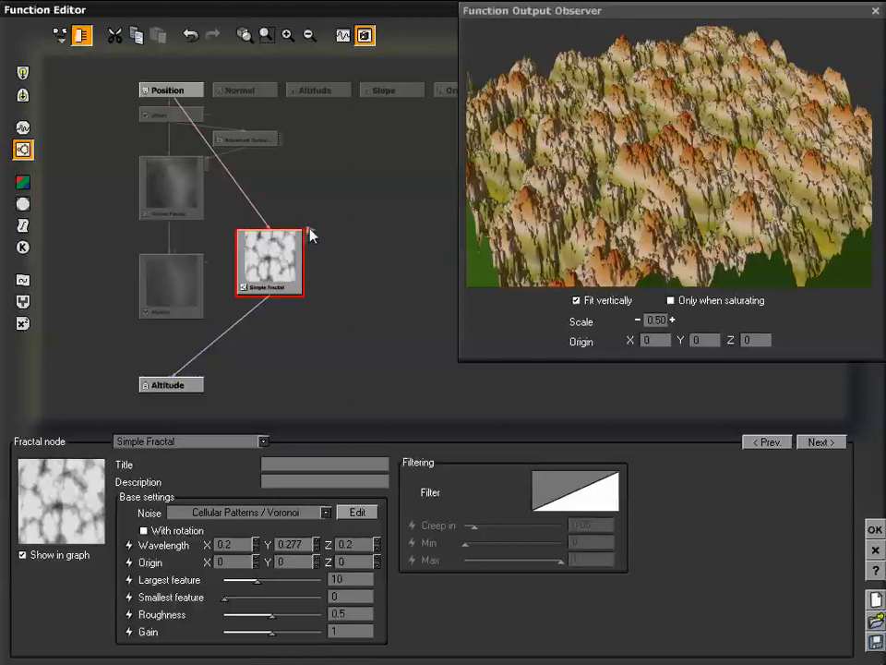
drag(310, 236, 244, 140)
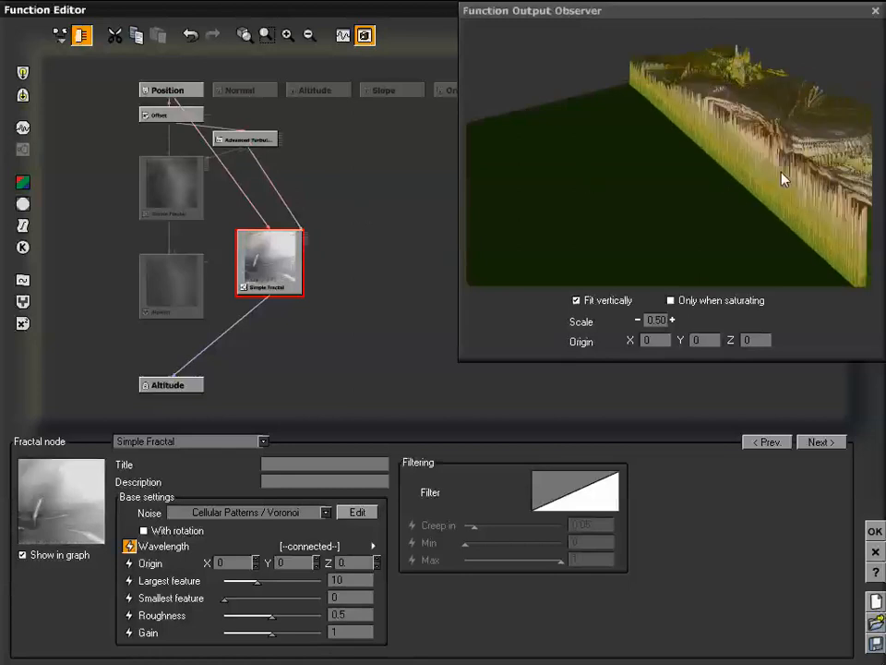
drag(782, 178, 644, 195)
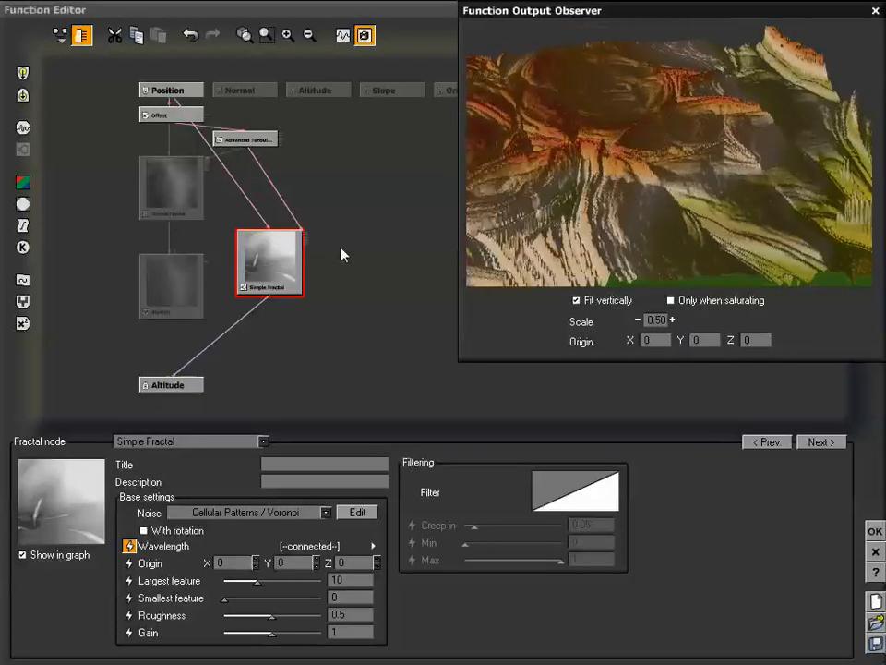
drag(271, 276, 271, 227)
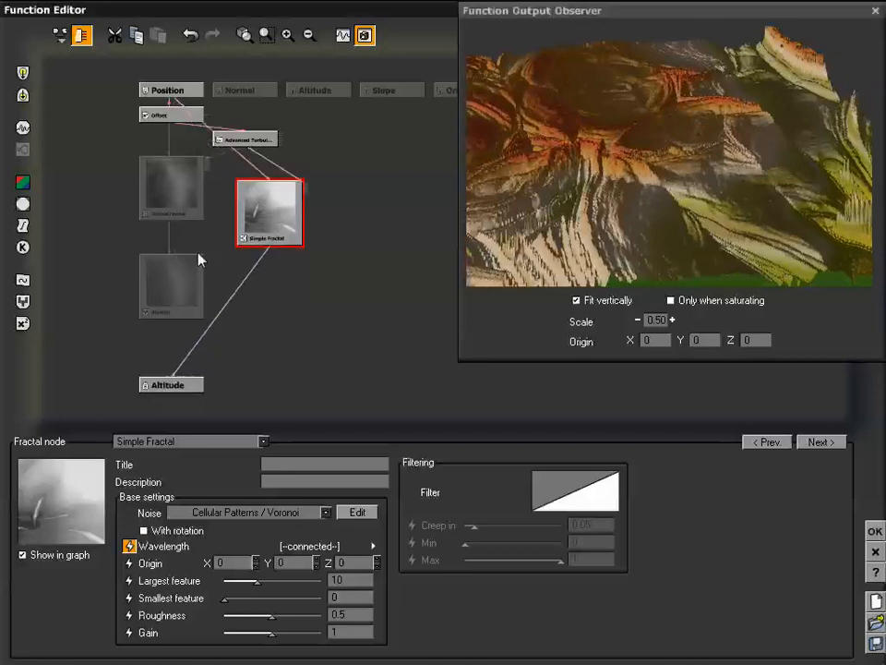
- Replace the Voronoi fractal's link to Altitude with one into the Blender, and reconnect the Blender to Altitude
click(238, 296)
key(Delete)
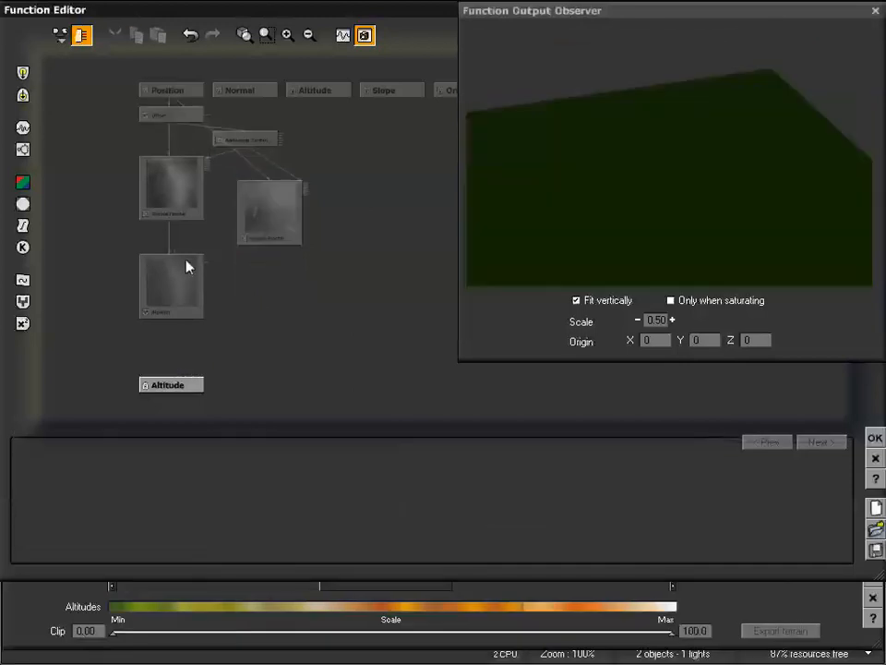
drag(175, 251, 272, 246)
drag(172, 375, 170, 320)
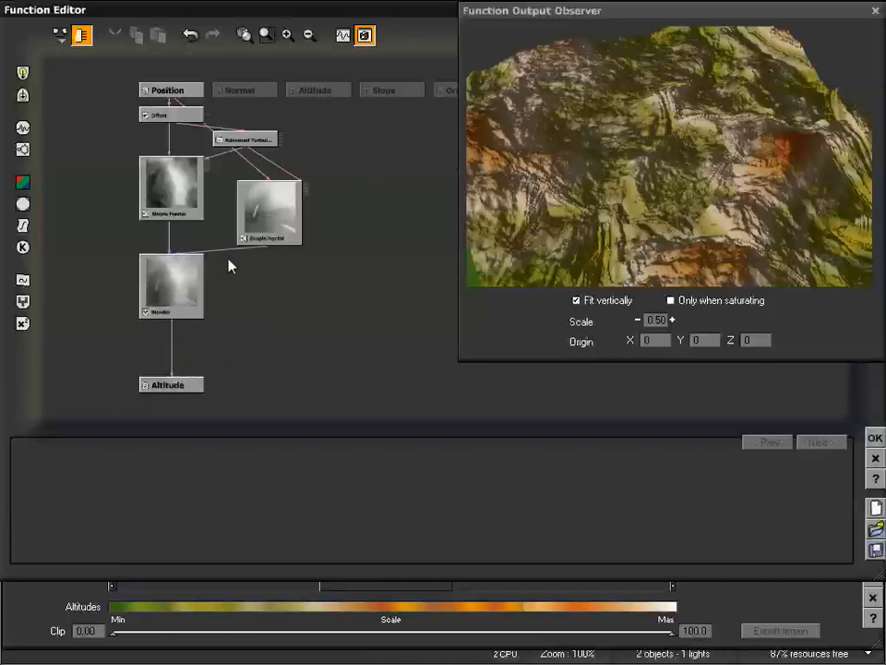
click(179, 277)
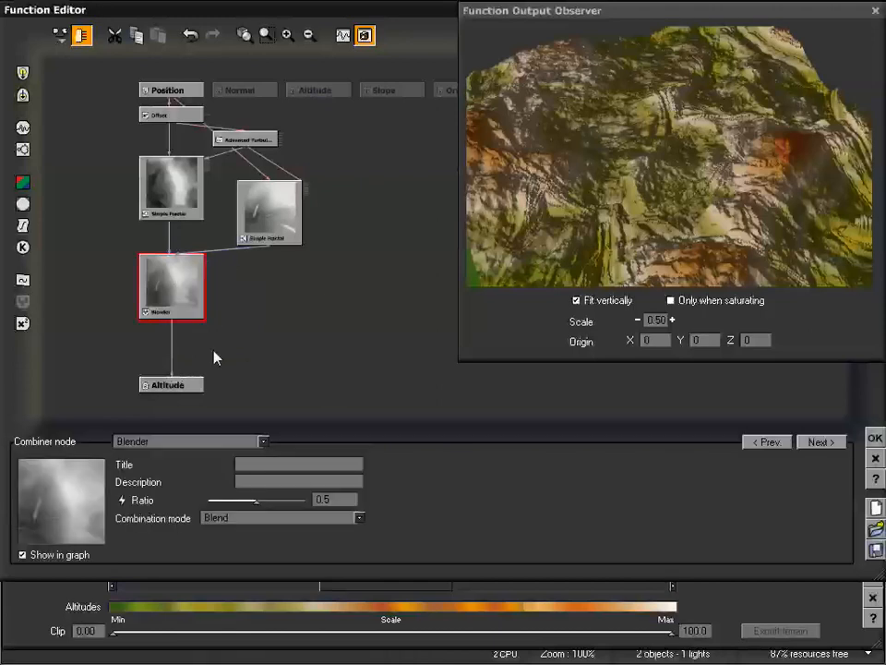
drag(556, 252, 691, 190)
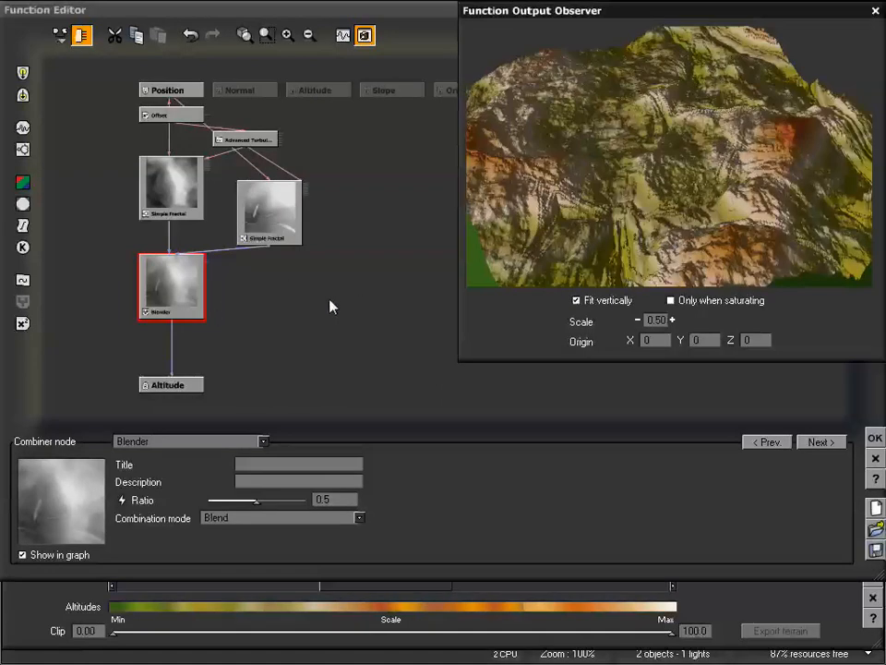
- Add a Projected Texture Map node below the Voronoi fractal, level with the Blender
click(292, 310)
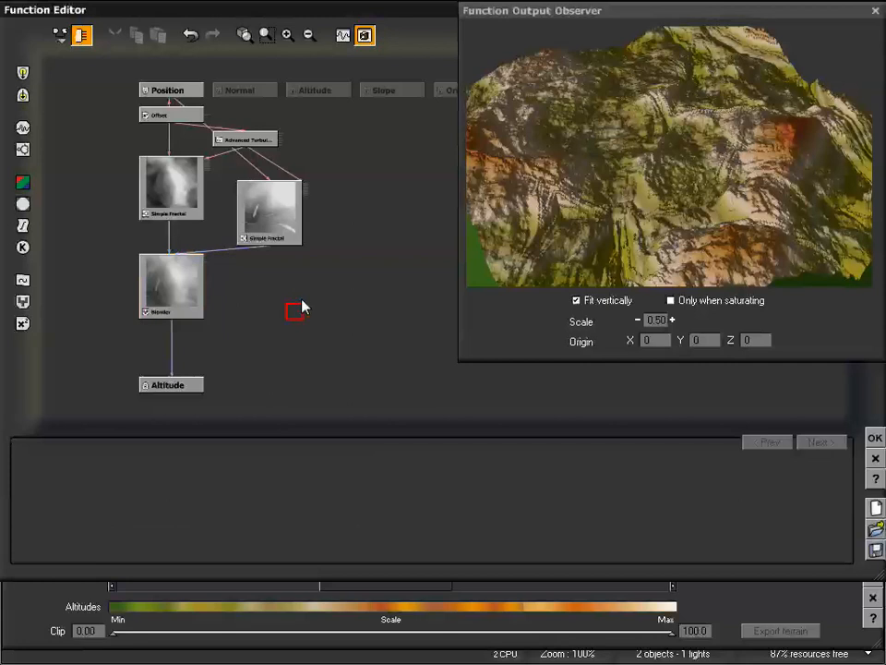
click(22, 205)
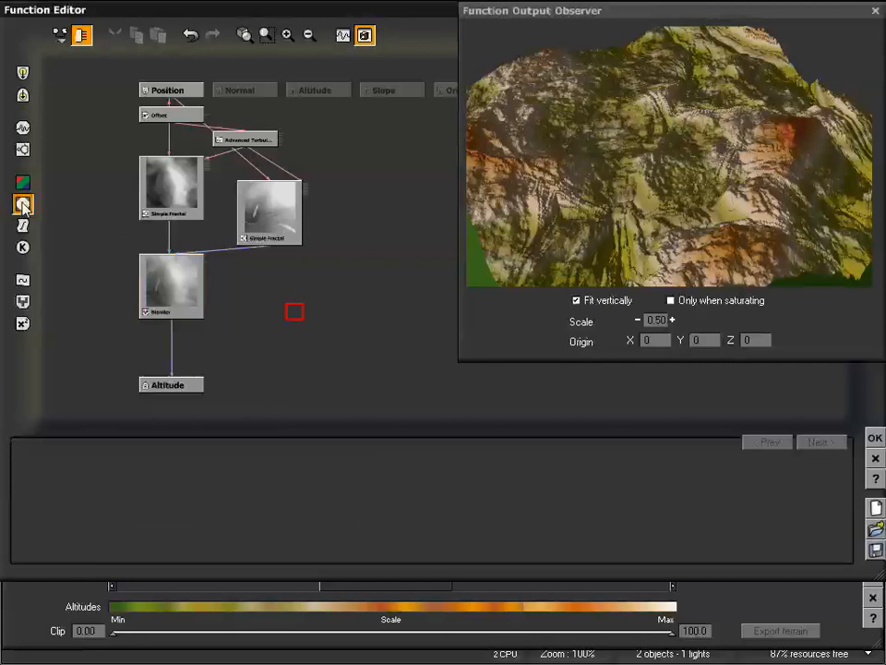
click(212, 439)
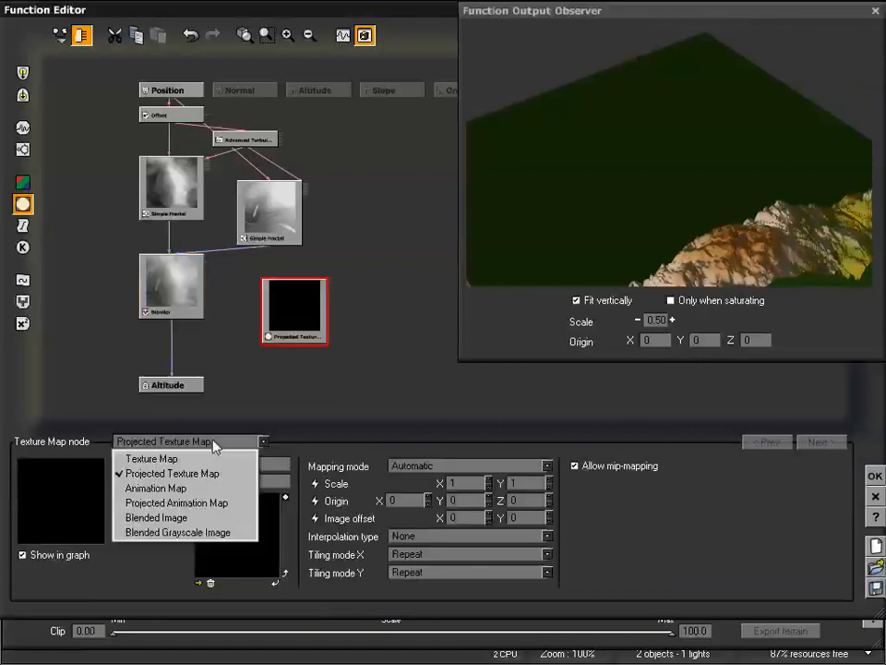
click(176, 473)
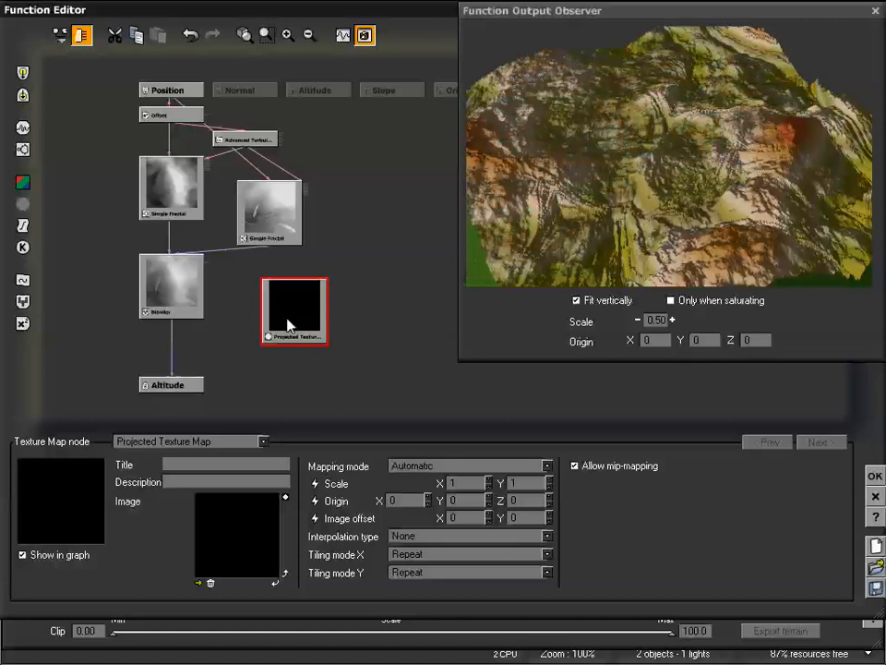
drag(289, 321, 301, 297)
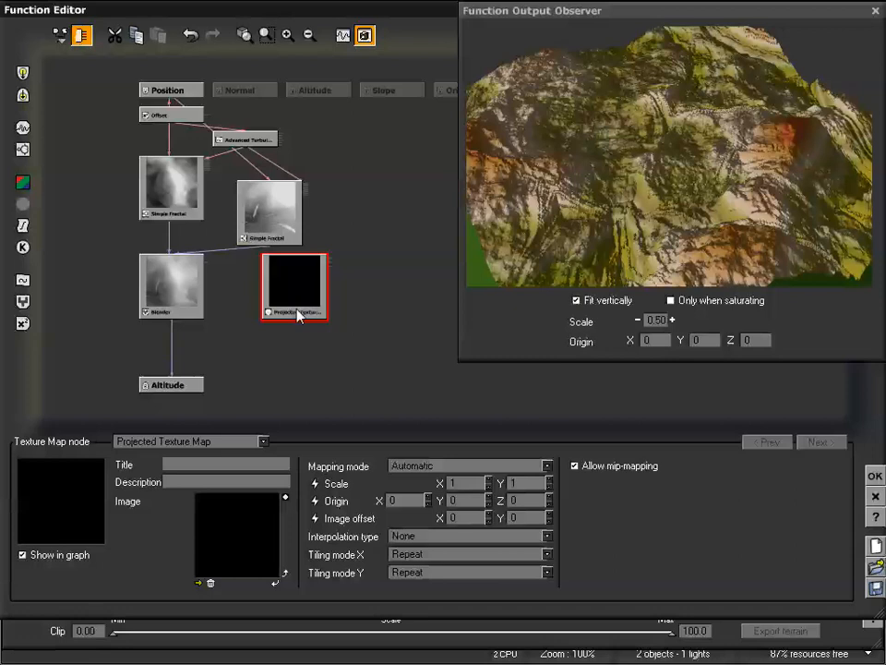
- Compare the pictures in the Image Gradients collection and load 0006 into the Projected Texture Map
click(198, 584)
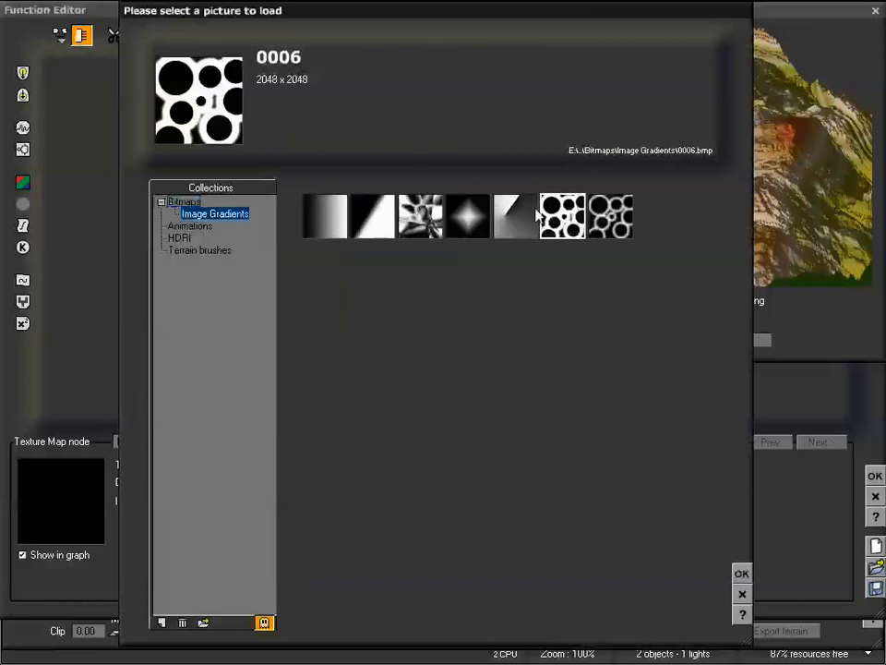
click(615, 227)
click(563, 220)
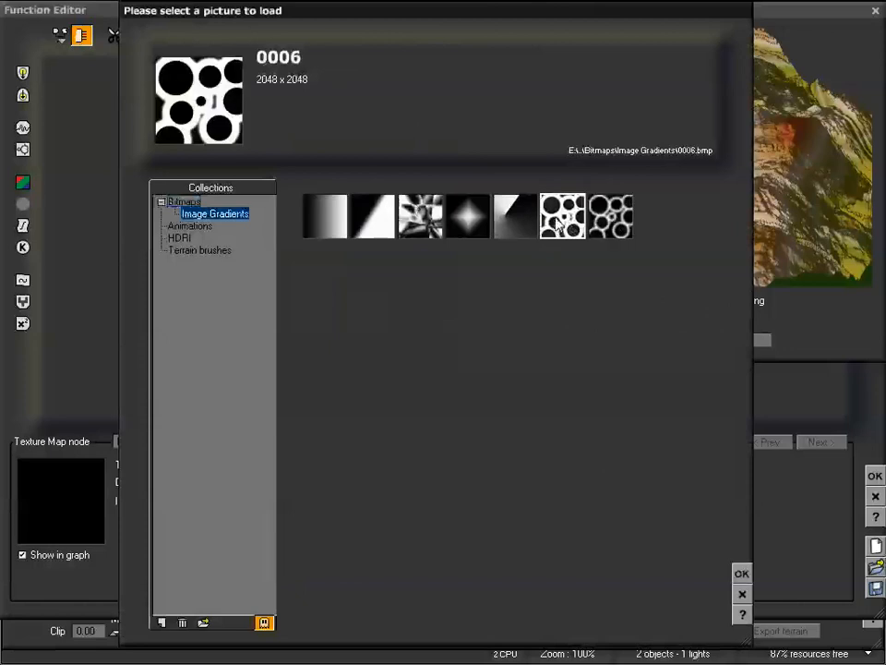
click(468, 220)
click(374, 224)
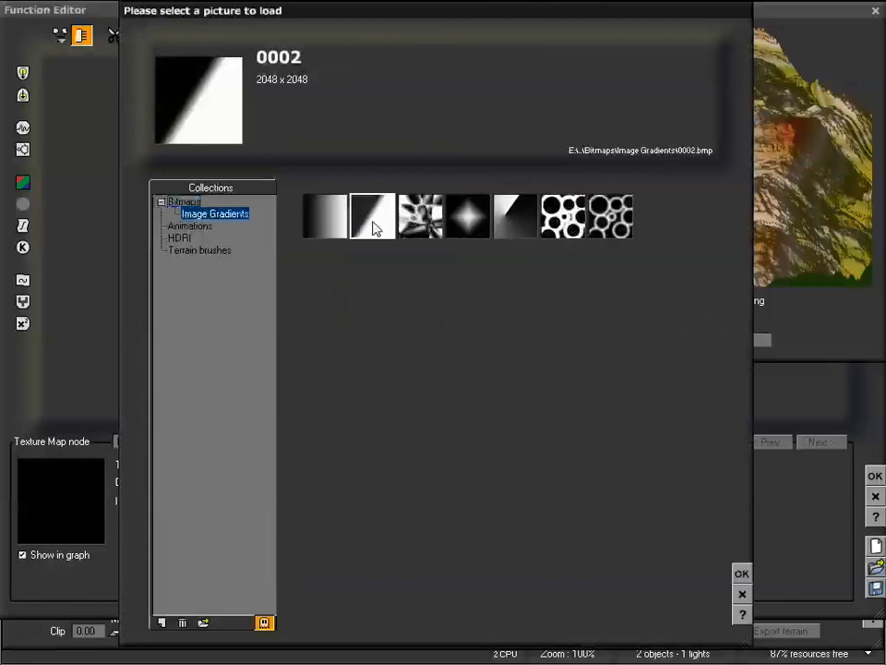
click(339, 225)
click(417, 222)
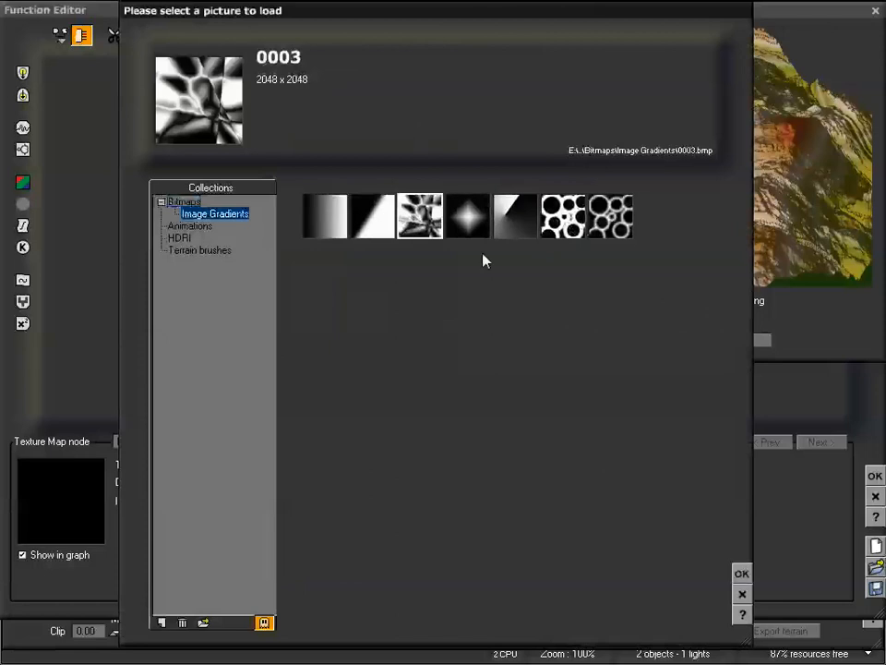
click(563, 218)
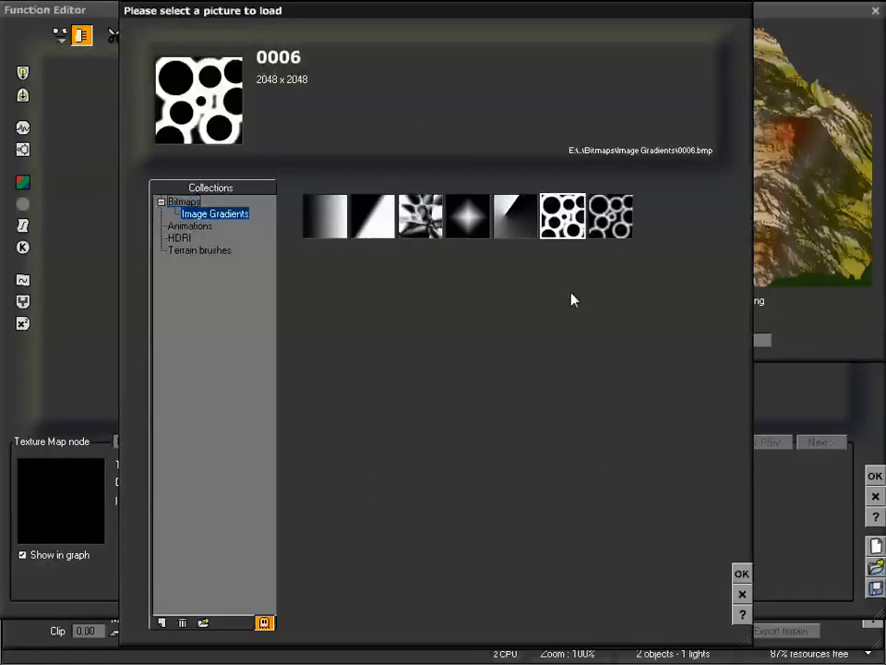
click(513, 220)
click(460, 228)
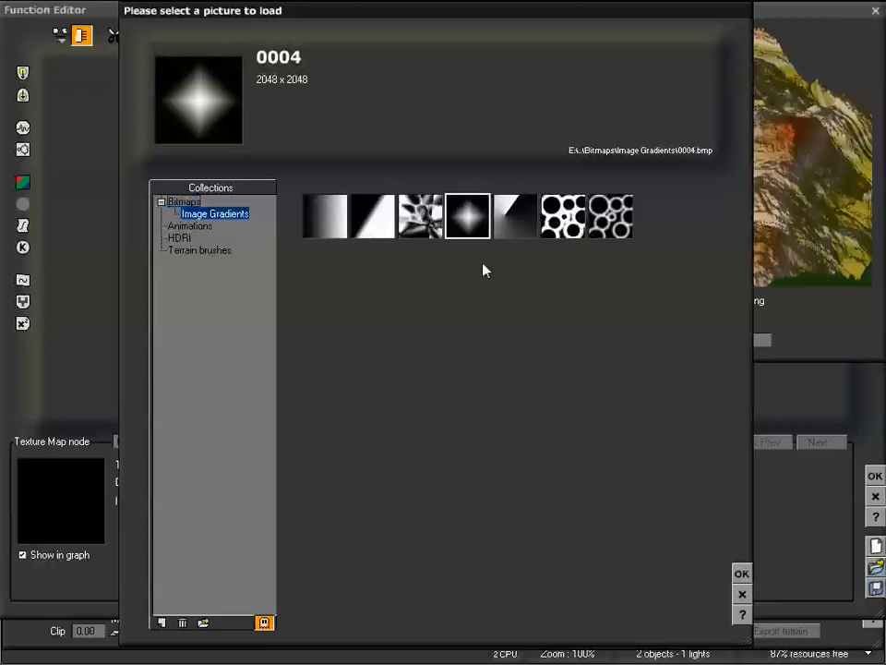
click(572, 231)
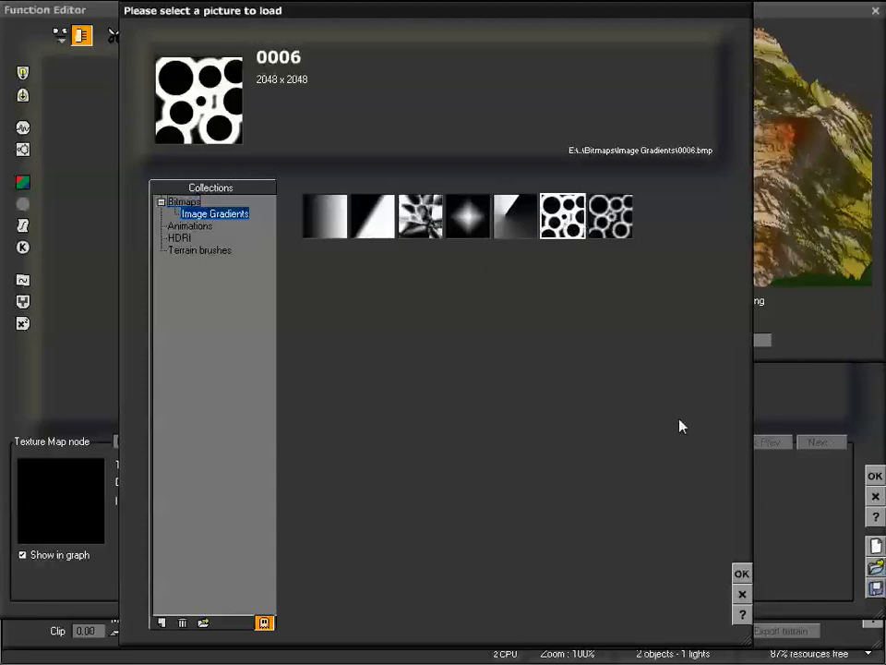
click(742, 574)
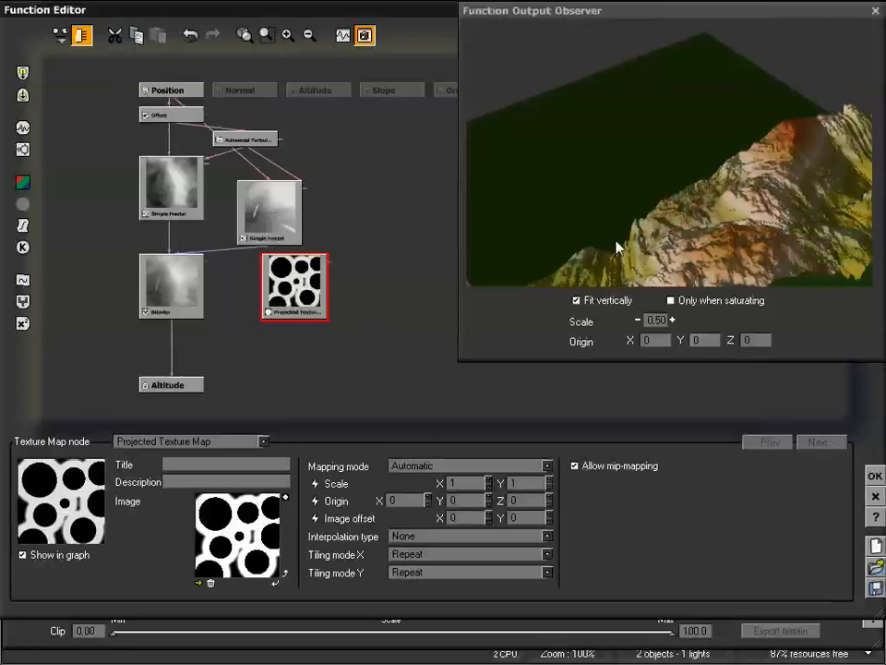
drag(669, 191, 641, 209)
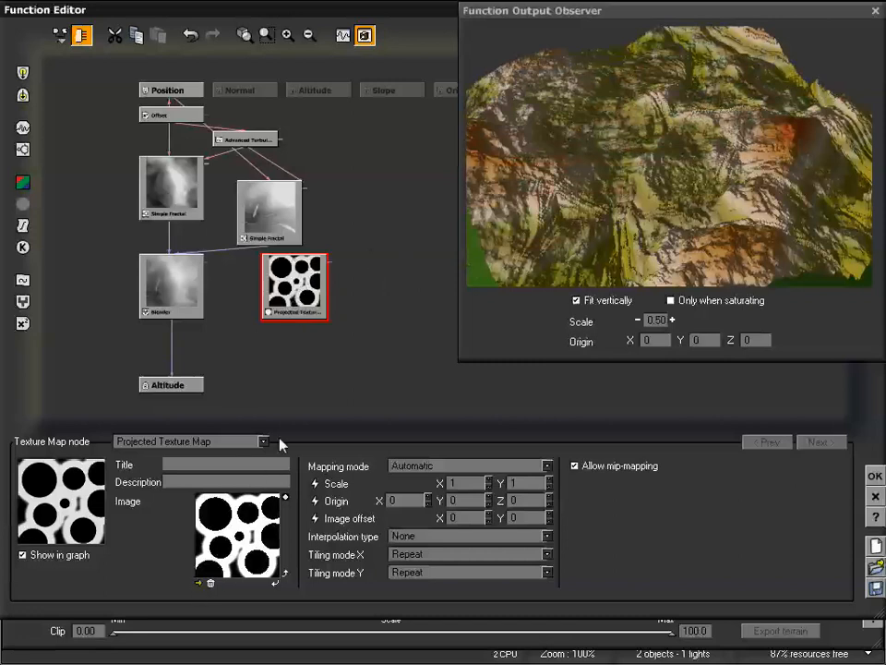
click(196, 585)
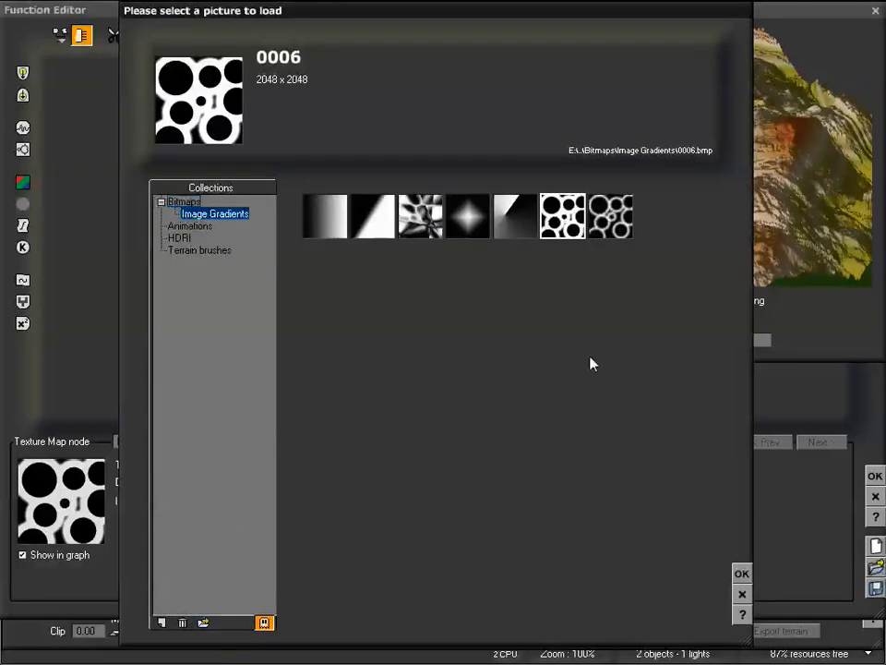
click(741, 594)
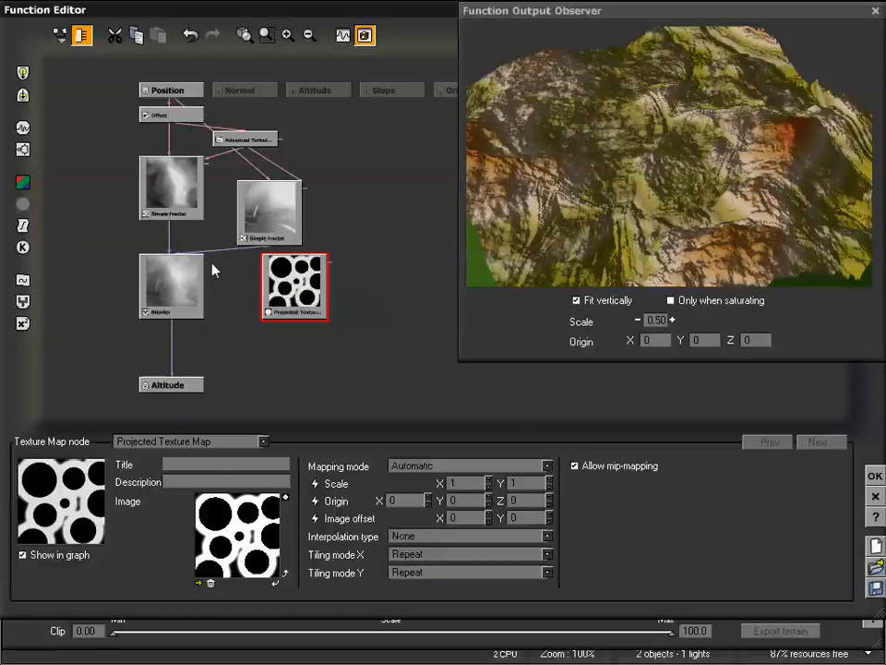
- Drive the Blender's Ratio with the Projected Texture Map's grayscale output and inspect the terrain from several angles
drag(207, 265, 296, 323)
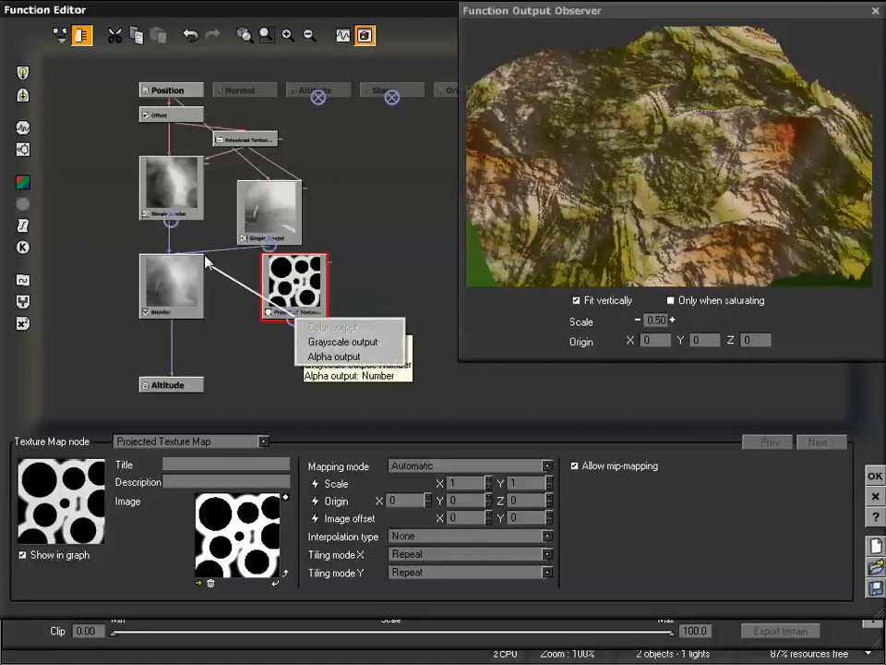
click(360, 342)
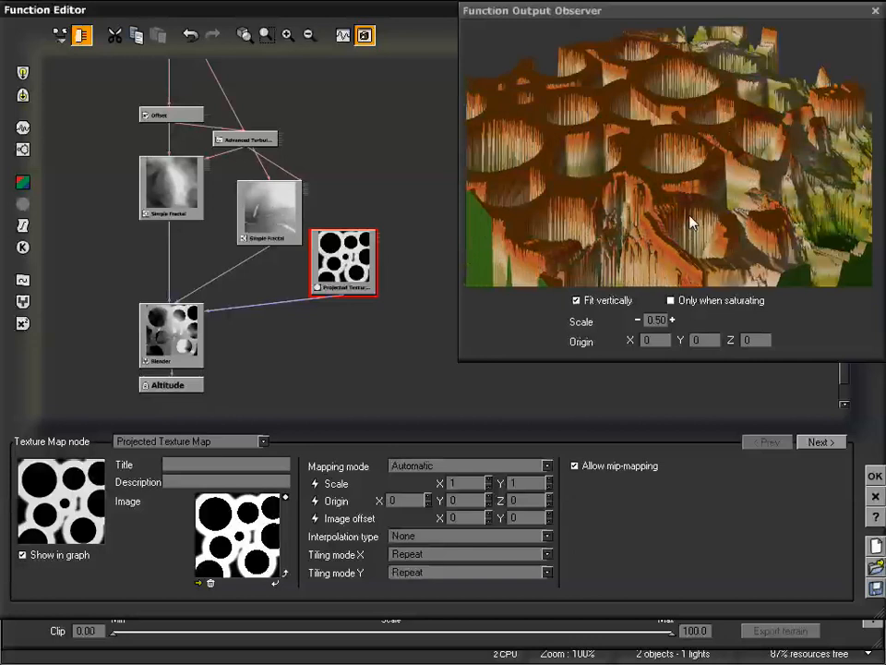
drag(696, 218, 674, 196)
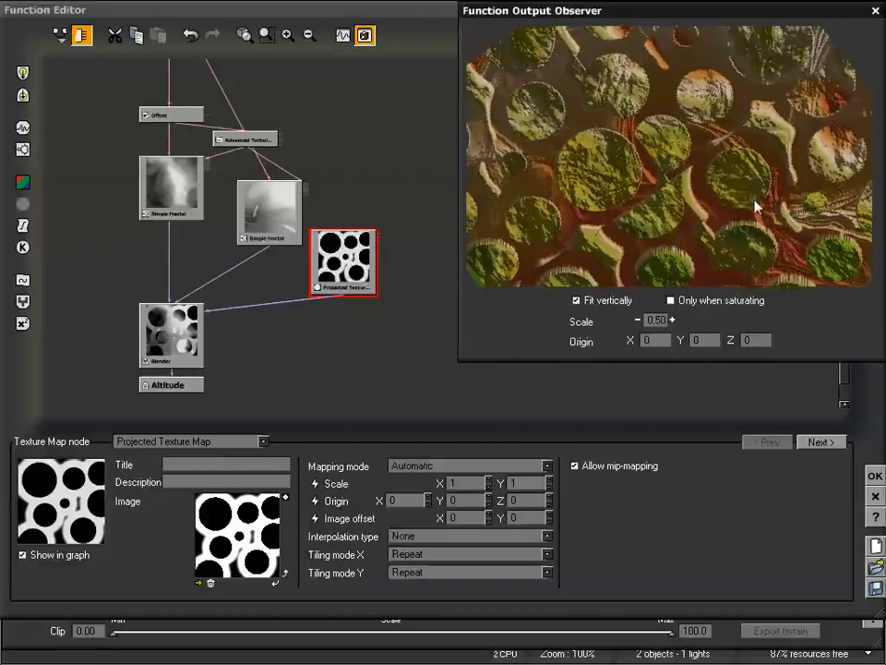
drag(755, 207, 660, 205)
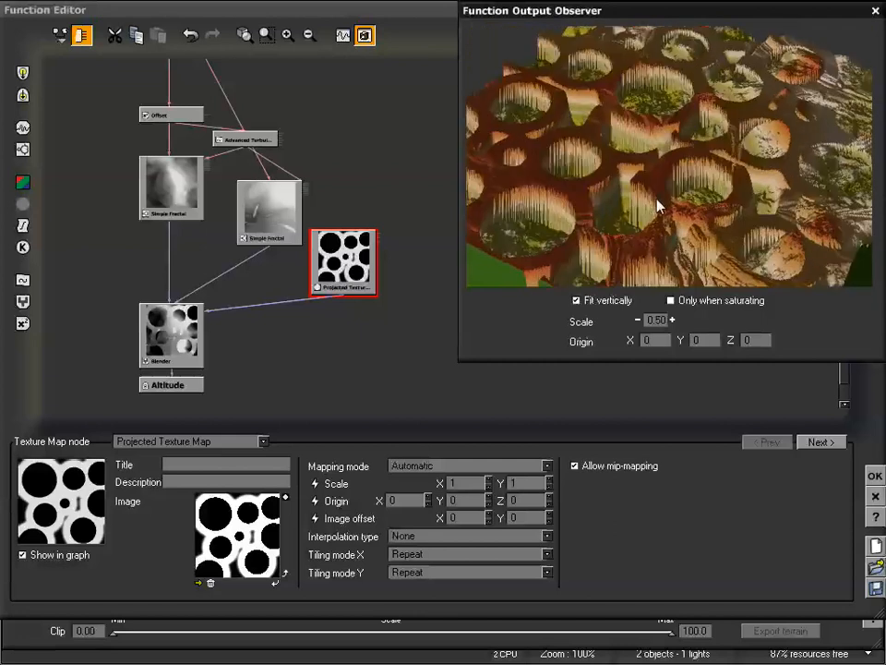
drag(681, 170, 574, 146)
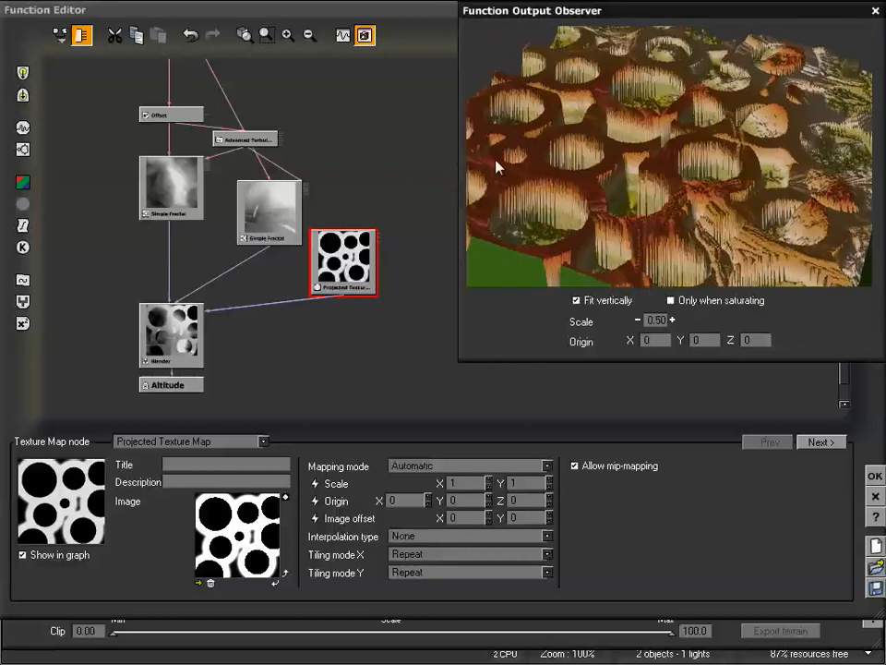
drag(515, 164, 629, 142)
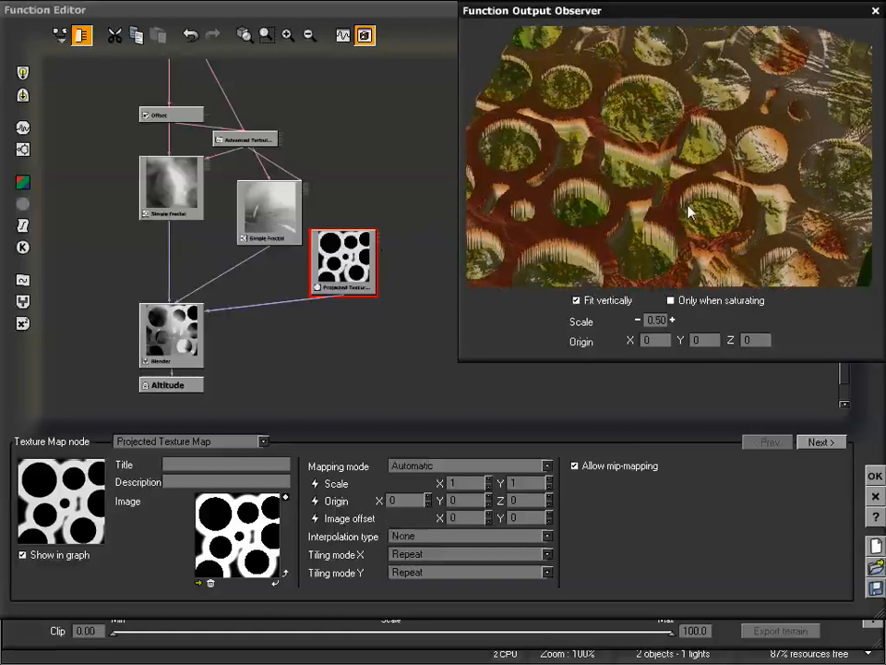
- Set both the X and Y tiling modes of the Projected Texture Map to Mirror
drag(671, 192, 680, 277)
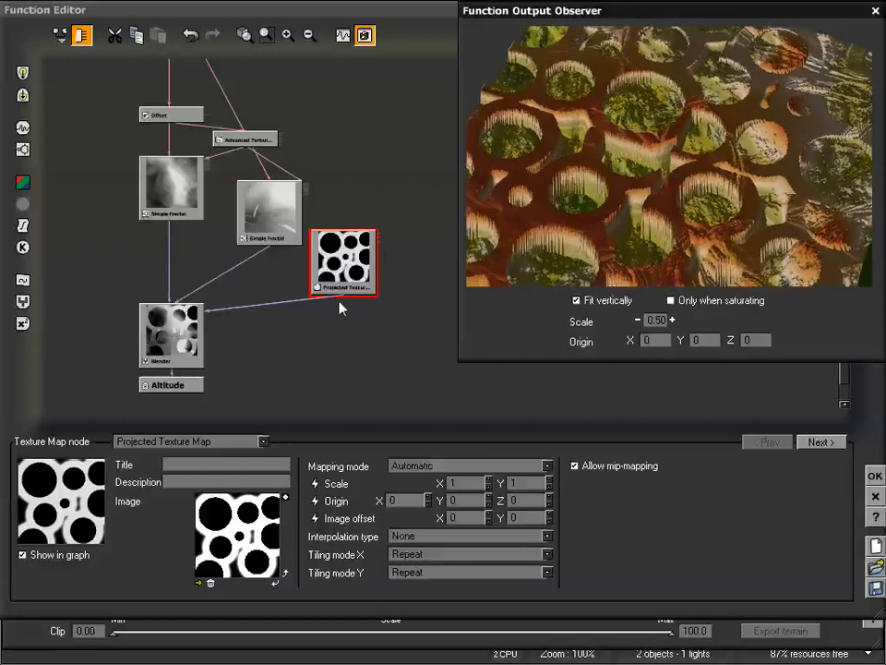
mouse_move(369, 307)
drag(672, 155, 691, 197)
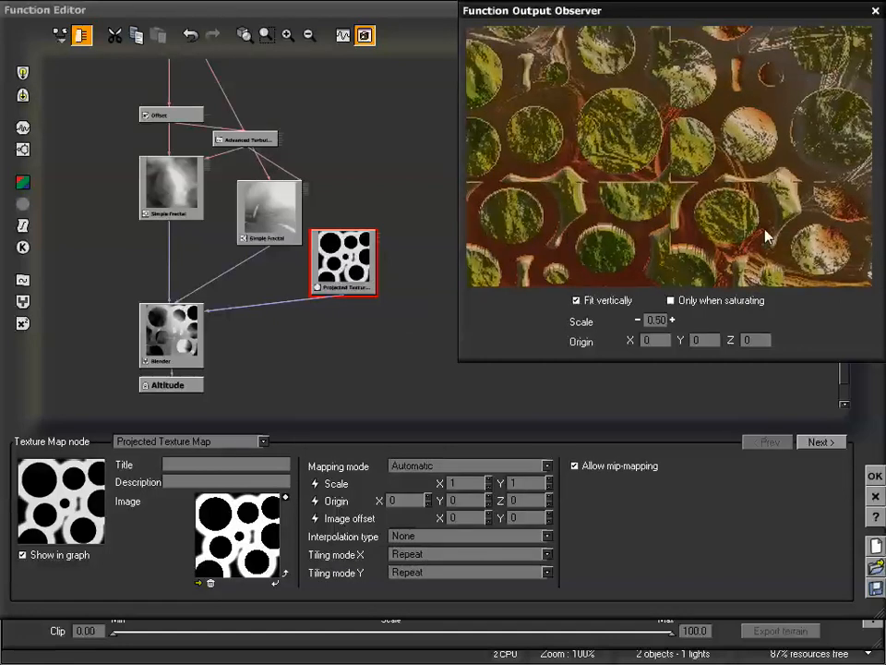
drag(658, 168, 657, 138)
mouse_move(647, 193)
mouse_down()
mouse_move(650, 162)
mouse_move(652, 178)
mouse_up()
click(423, 554)
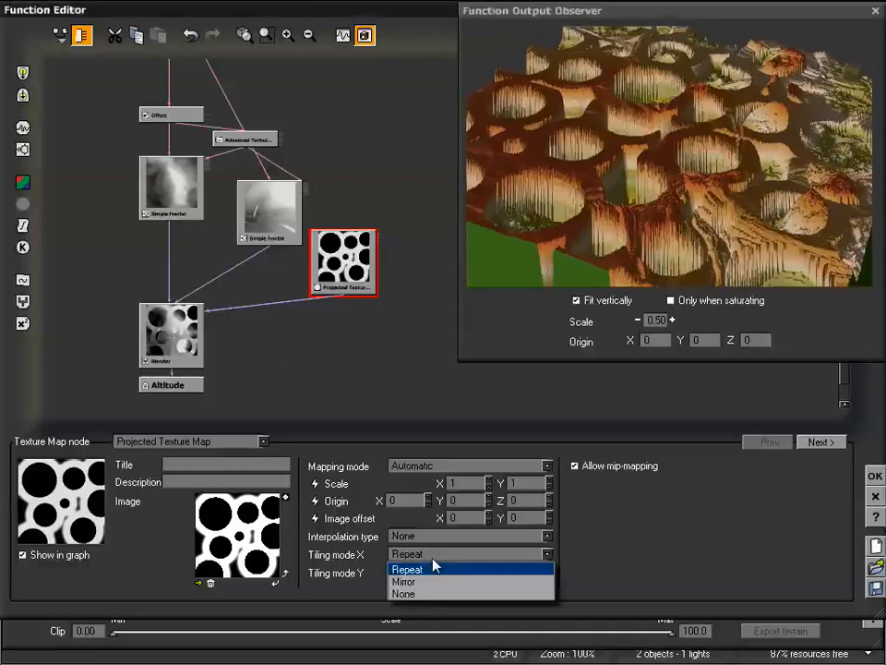
click(432, 583)
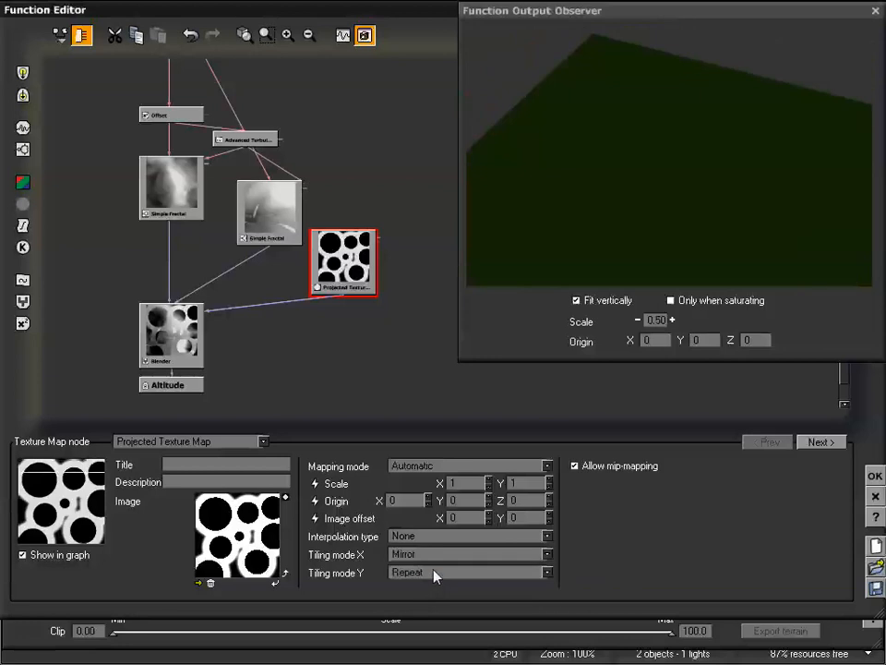
click(432, 573)
click(428, 601)
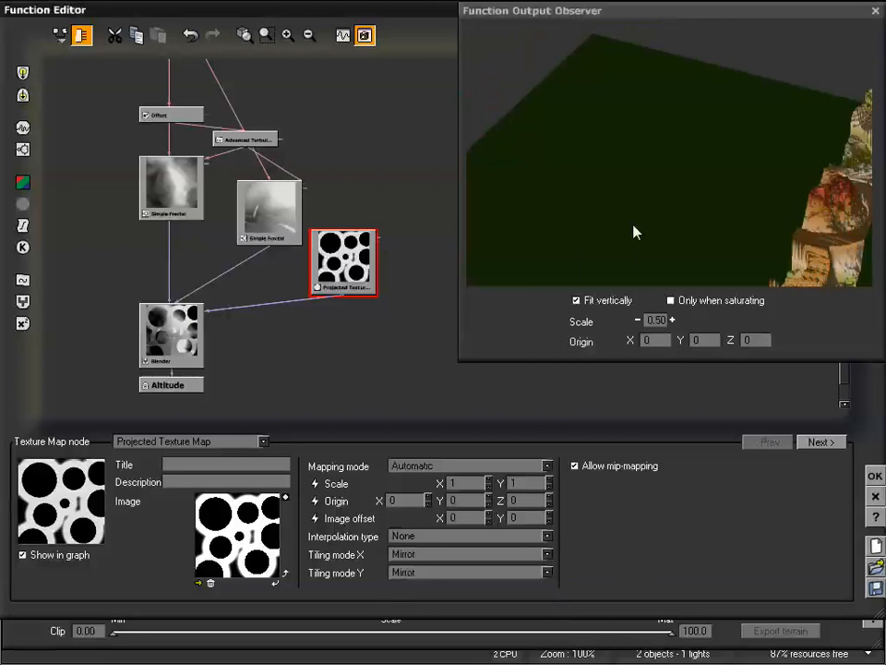
- Set the Projected Texture Map's scale to 2 in both X and Y
drag(634, 231, 656, 204)
drag(647, 205, 690, 167)
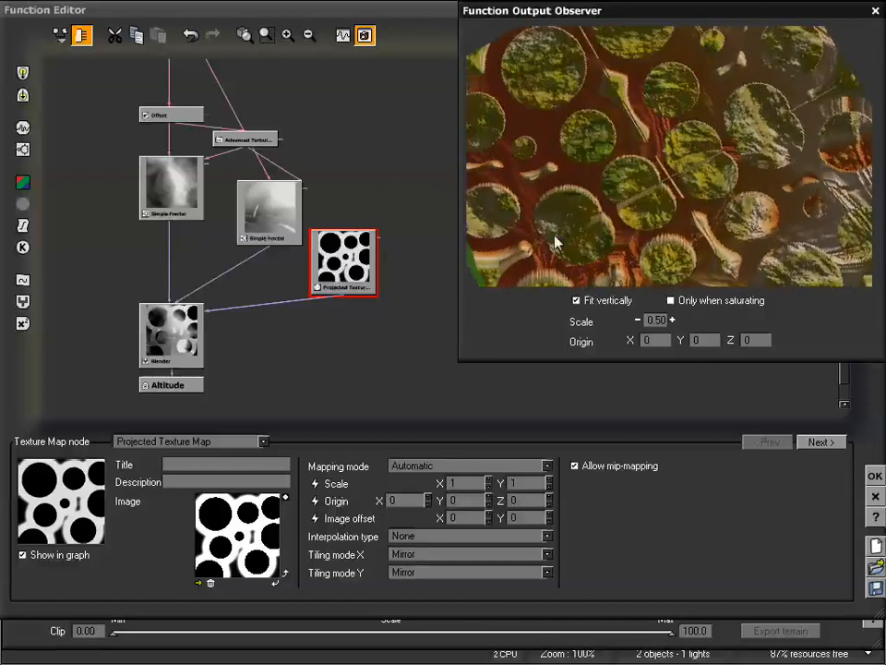
mouse_move(715, 157)
mouse_down()
mouse_move(702, 188)
mouse_move(613, 182)
mouse_move(703, 162)
mouse_move(679, 176)
mouse_move(696, 170)
mouse_move(689, 170)
mouse_move(691, 196)
mouse_move(679, 176)
mouse_move(692, 190)
mouse_move(708, 150)
mouse_move(700, 188)
mouse_move(694, 158)
mouse_move(723, 163)
mouse_up()
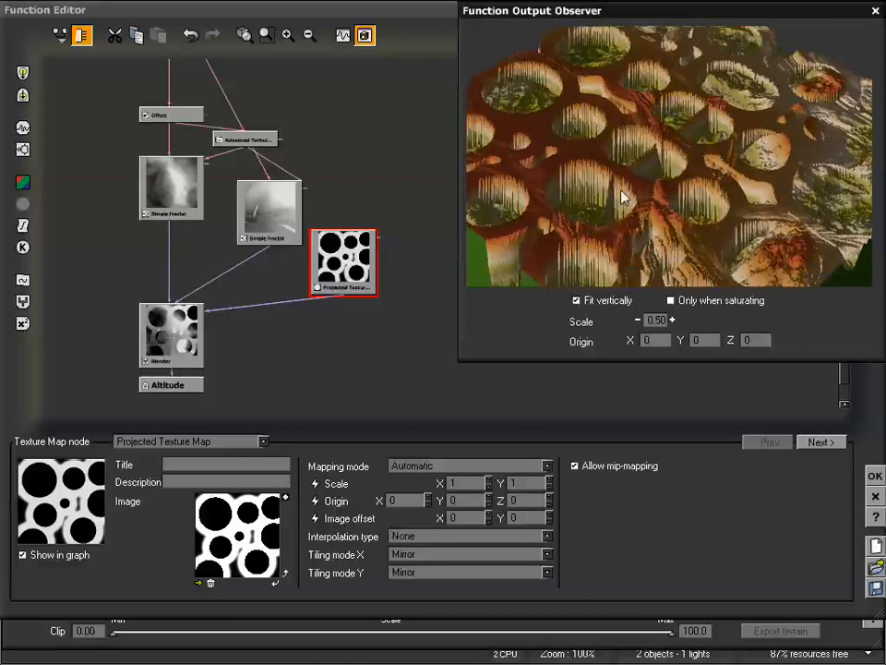
mouse_move(623, 196)
mouse_down()
mouse_move(638, 178)
mouse_move(632, 189)
mouse_up()
double_click(453, 485)
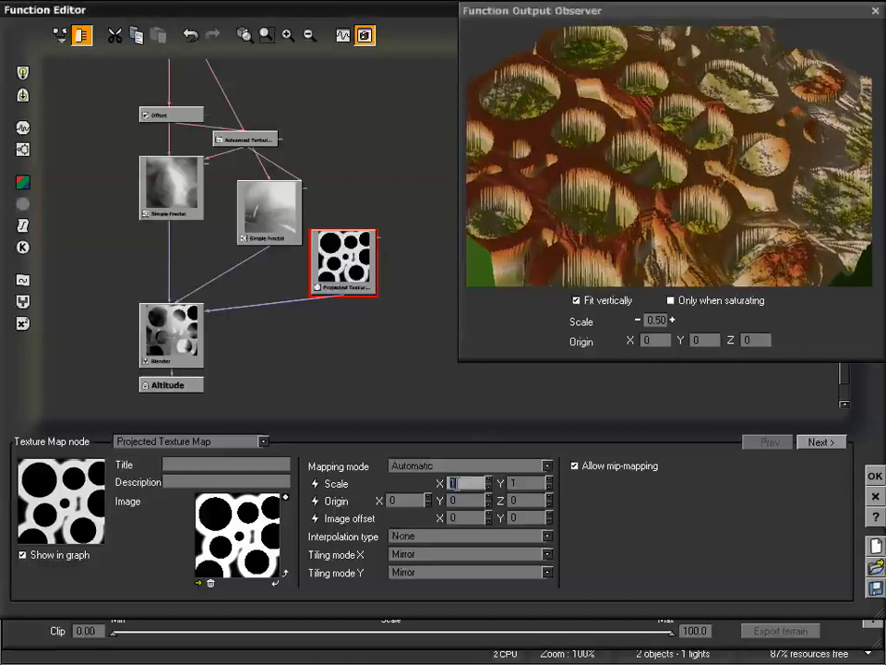
text(2)
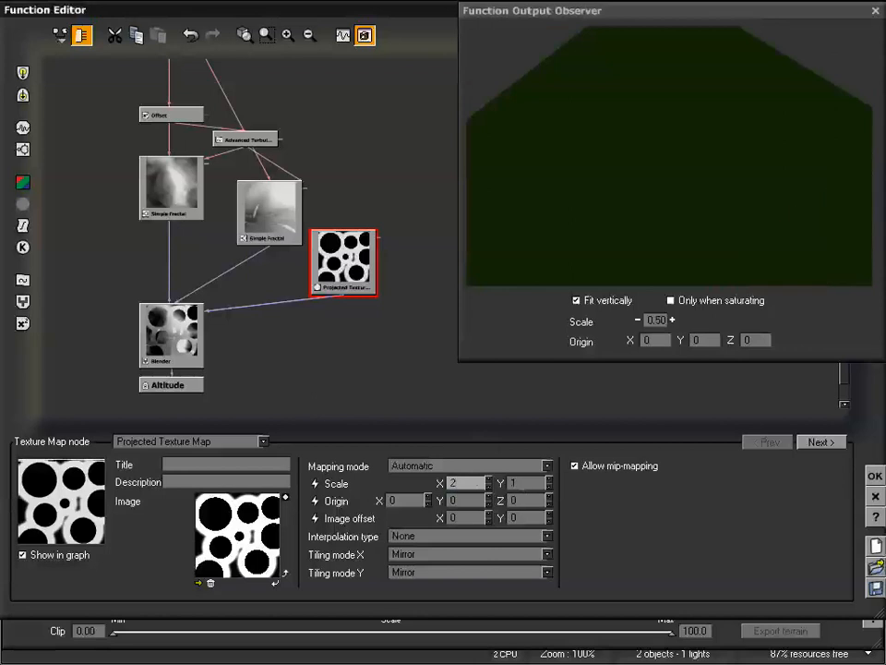
key(Tab)
text(2)
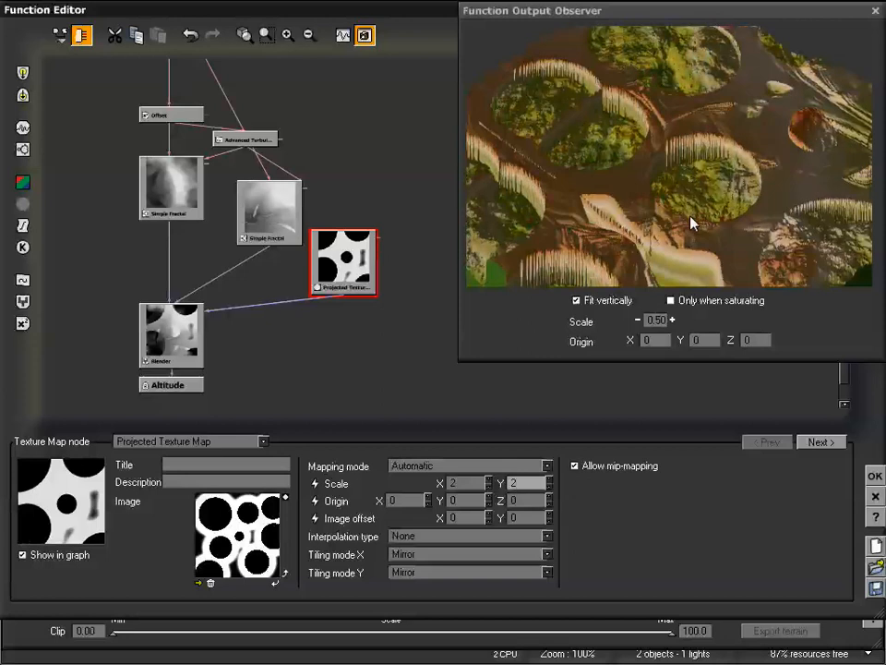
- Load picture 0004 from the Image Gradients collection into the Projected Texture Map
drag(694, 215, 664, 144)
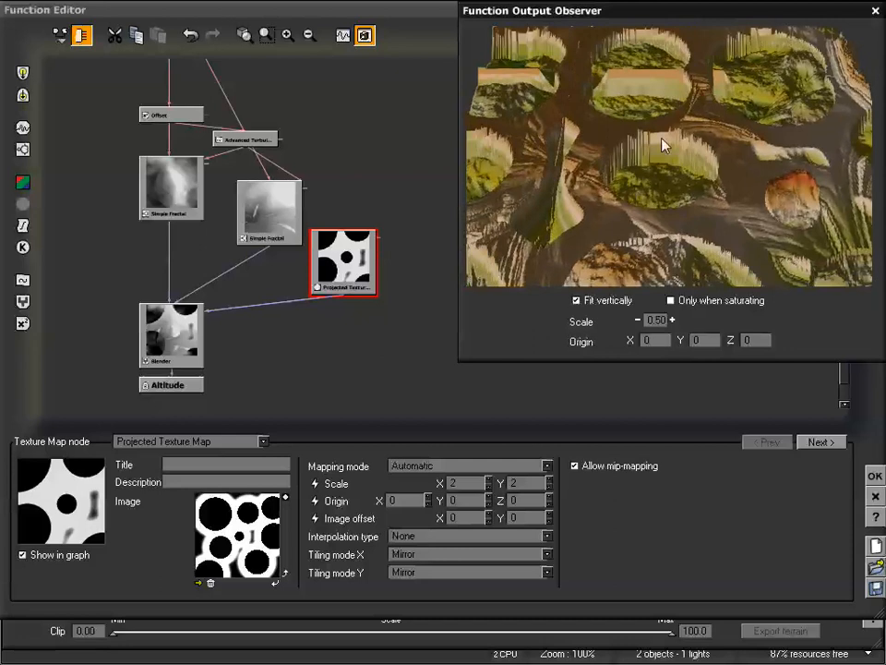
drag(600, 182, 584, 175)
click(199, 582)
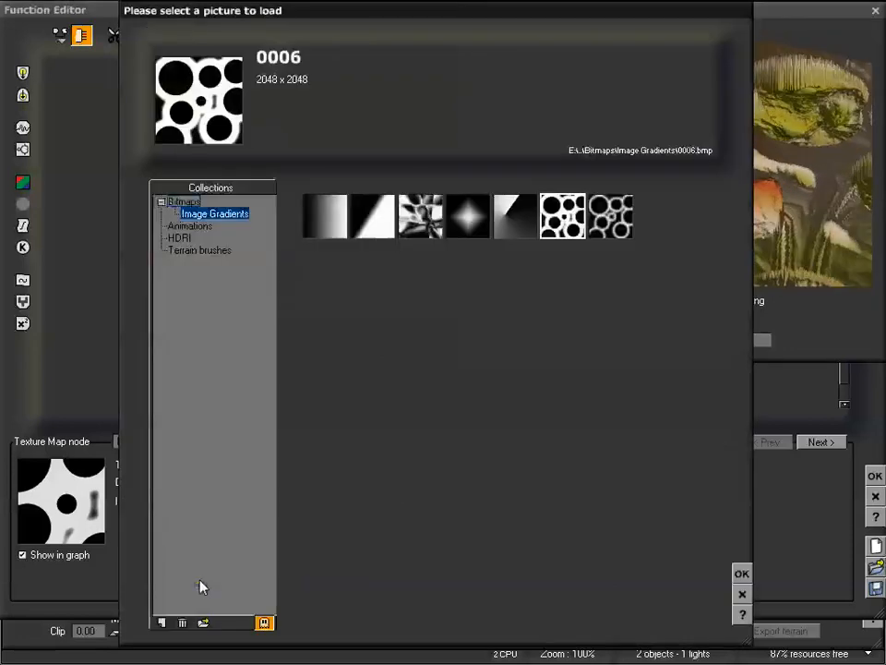
click(468, 233)
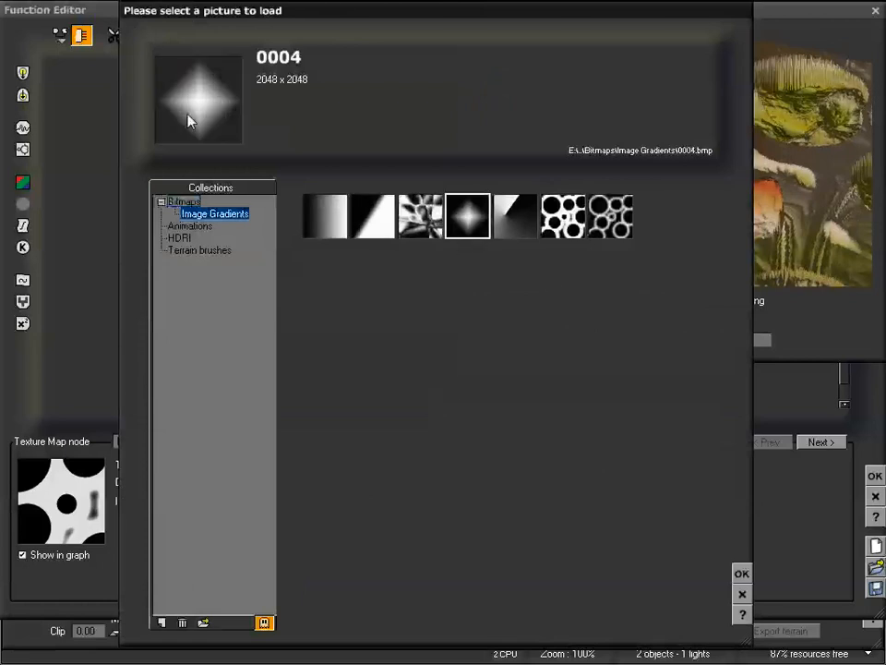
click(741, 574)
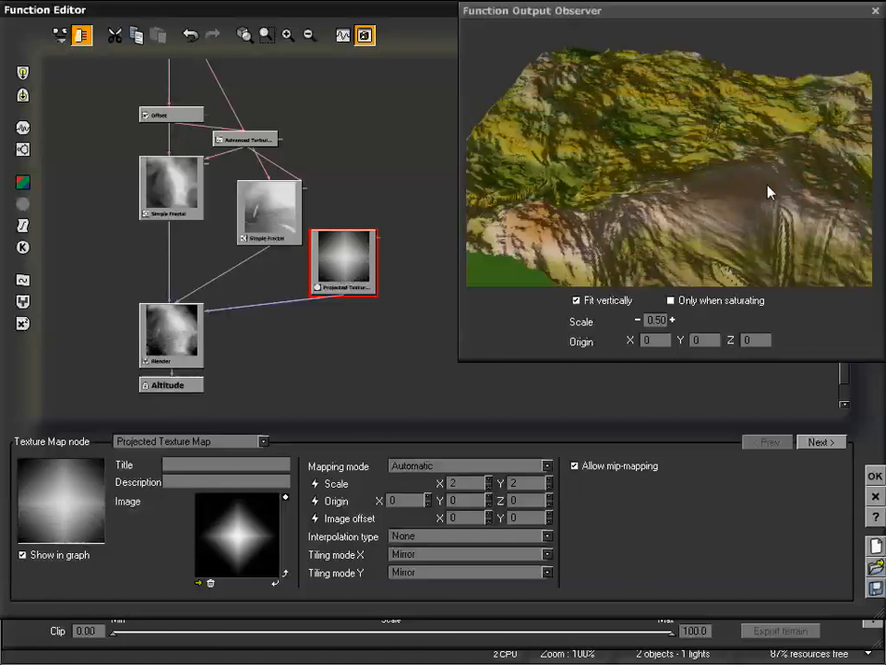
- Set the Projected Texture Map's X and Y scale to 1
drag(781, 201, 673, 76)
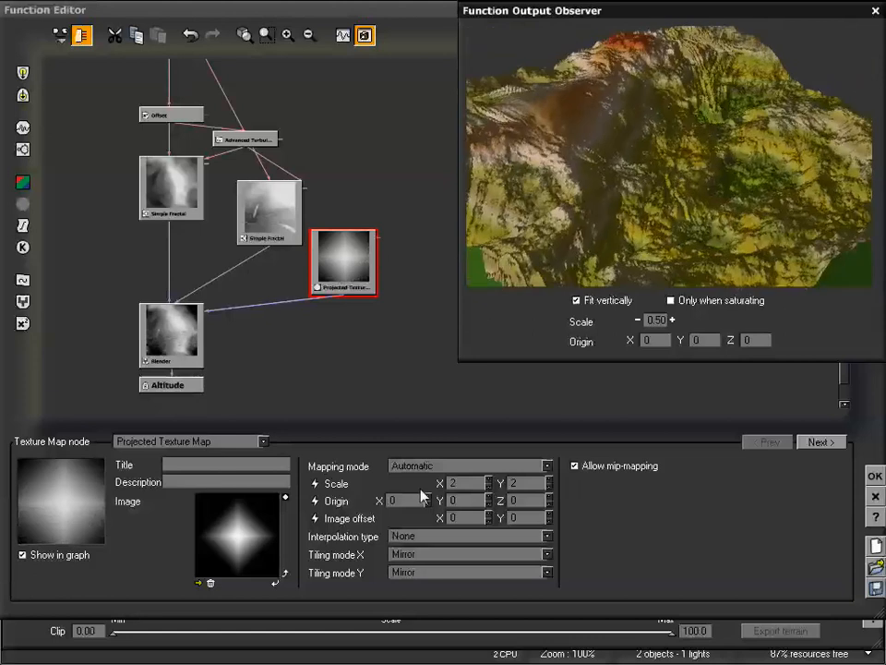
double_click(461, 484)
text(1)
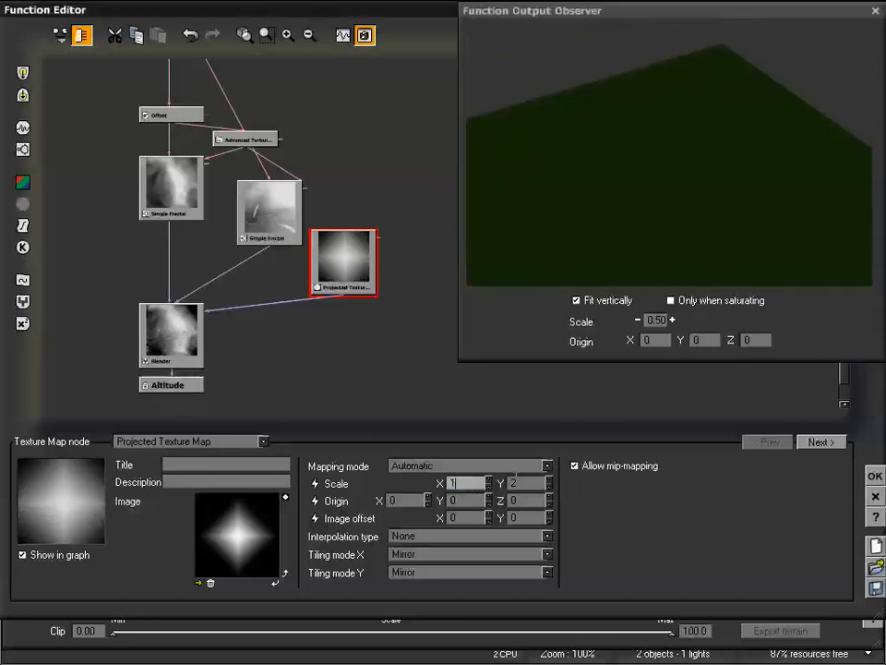
double_click(517, 484)
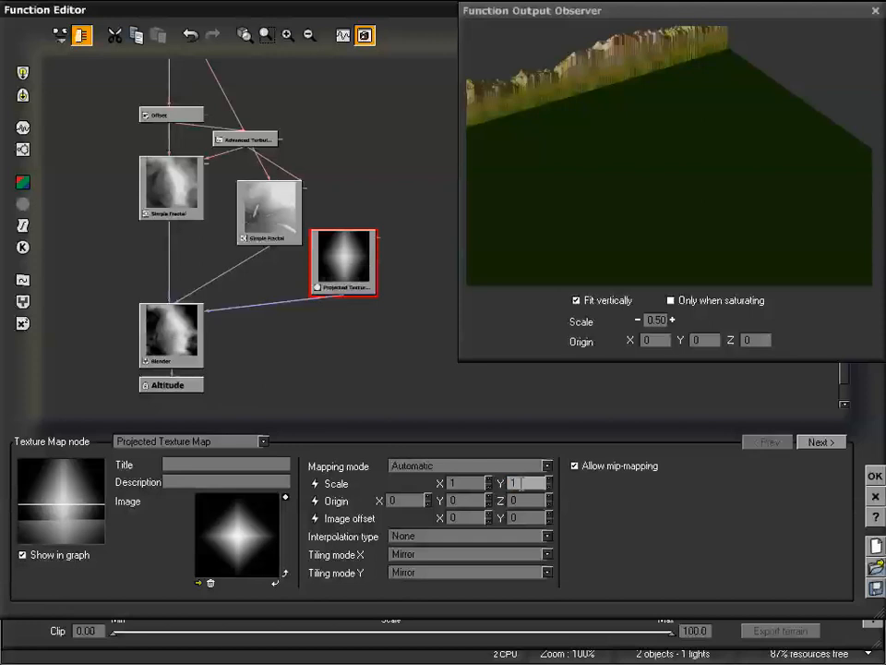
text(1)
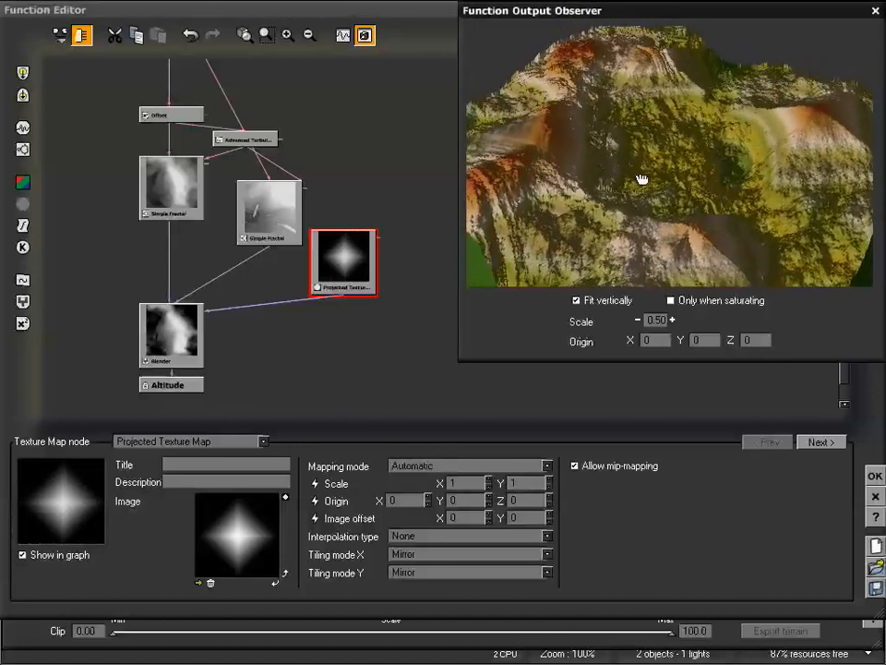
- Set the Projected Texture Map's mapping mode to Flat (vertical) and inspect the terrain from several angles
click(449, 466)
click(440, 492)
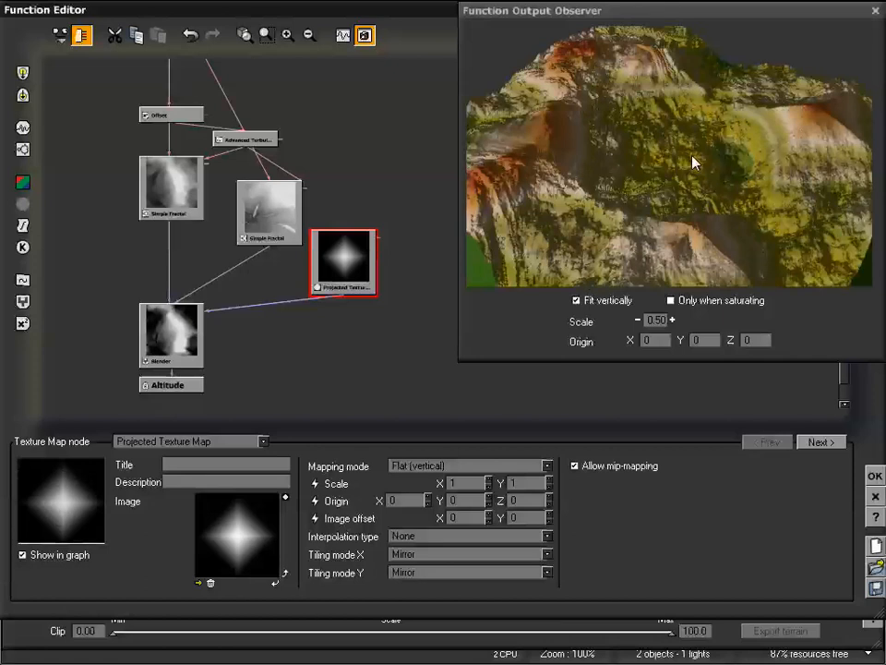
drag(704, 150, 618, 95)
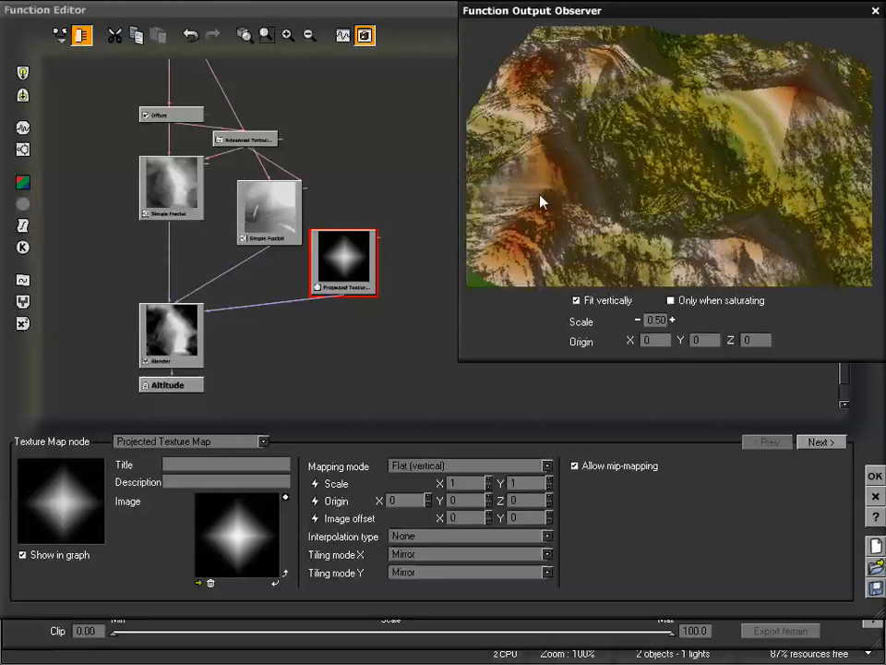
drag(543, 201, 637, 182)
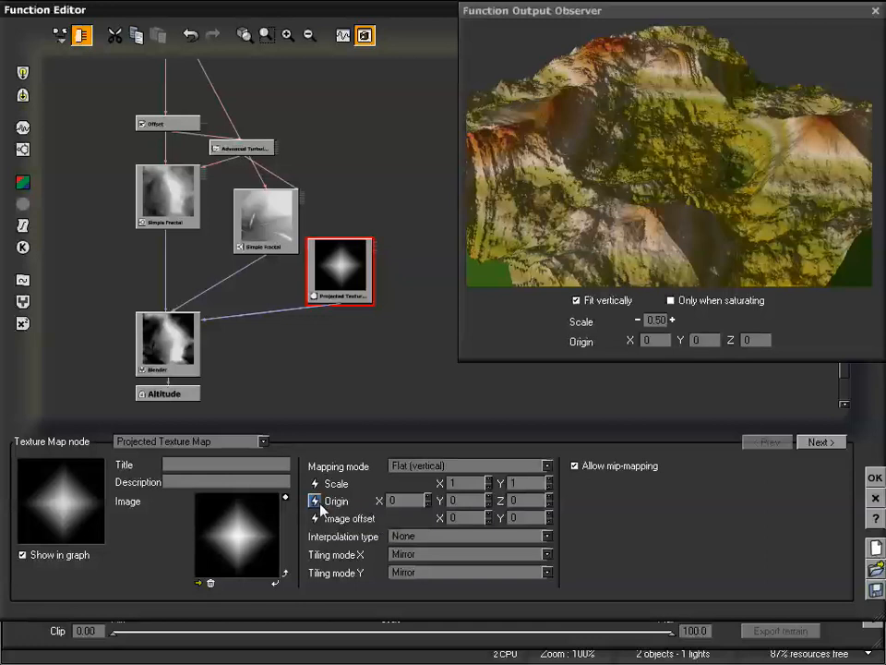
- Drive the Projected Texture Map's Origin from the Advanced Turbulence node, inspect the terrain, and delete the leftover constant vector
click(316, 502)
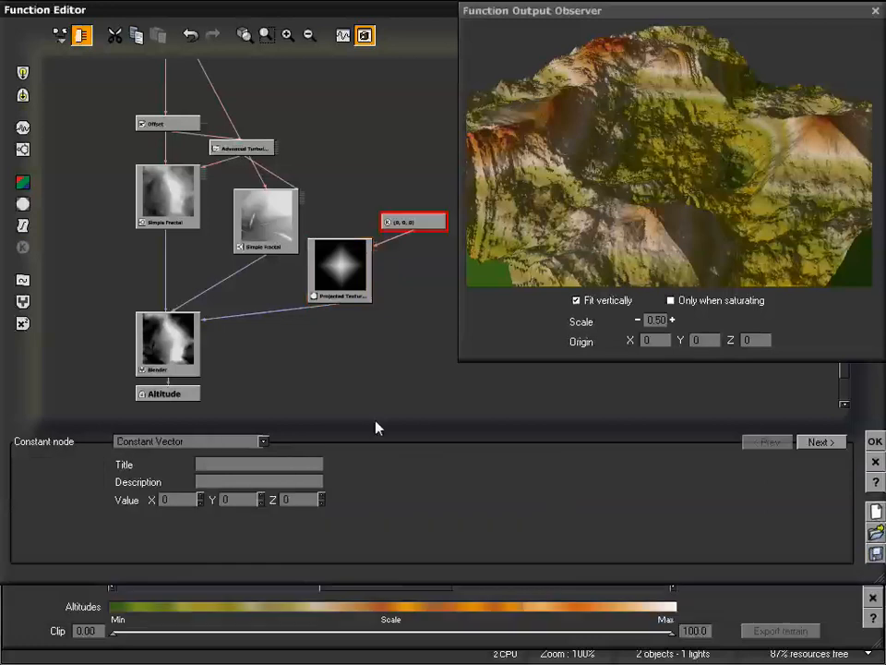
drag(409, 227, 242, 159)
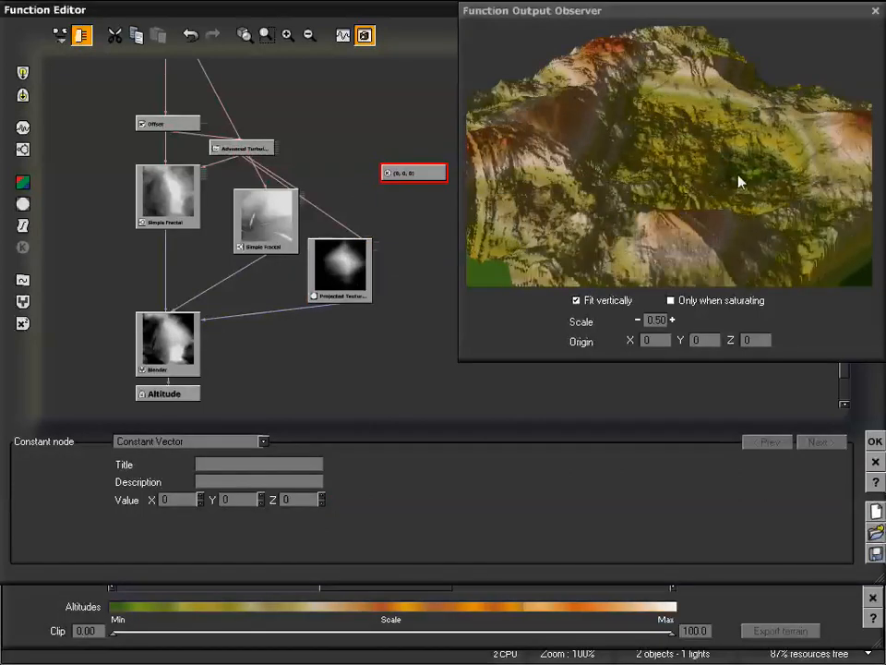
drag(674, 148, 652, 151)
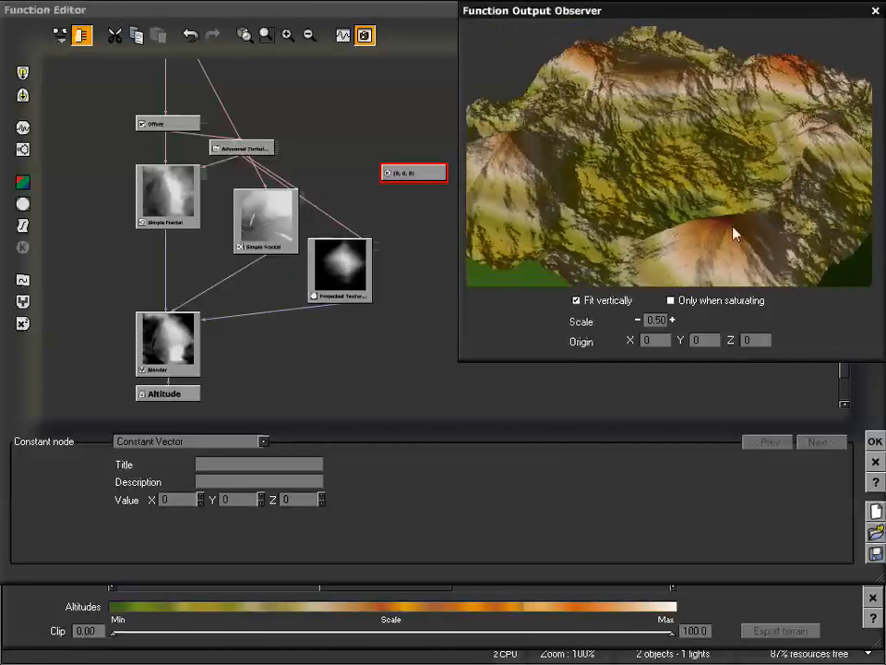
drag(633, 242, 657, 143)
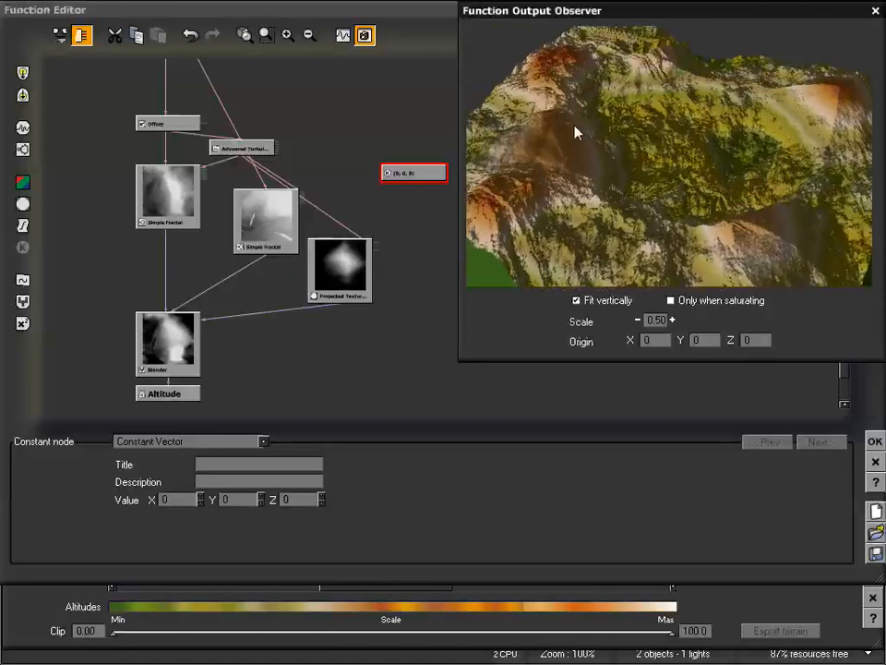
click(407, 175)
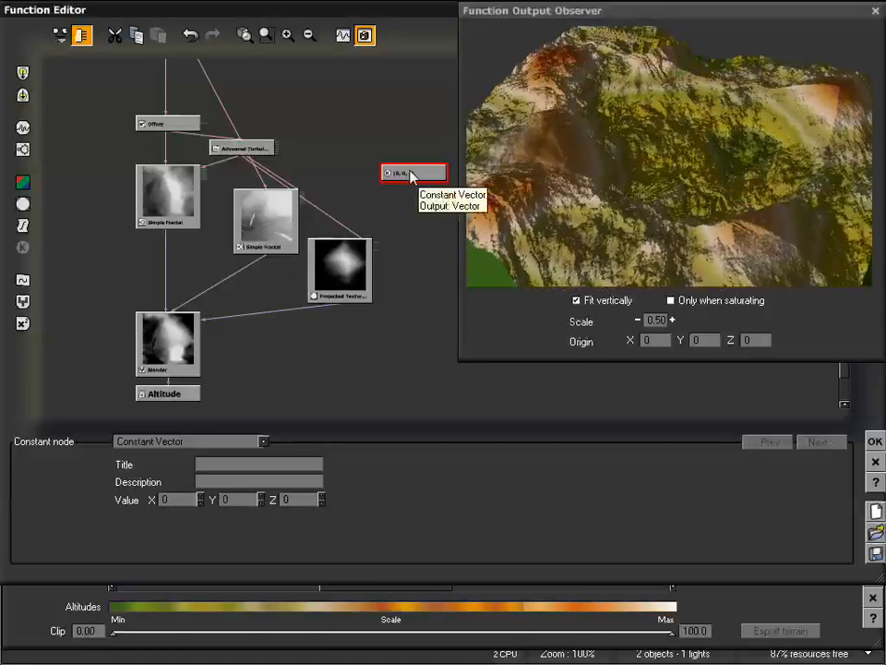
key(Delete)
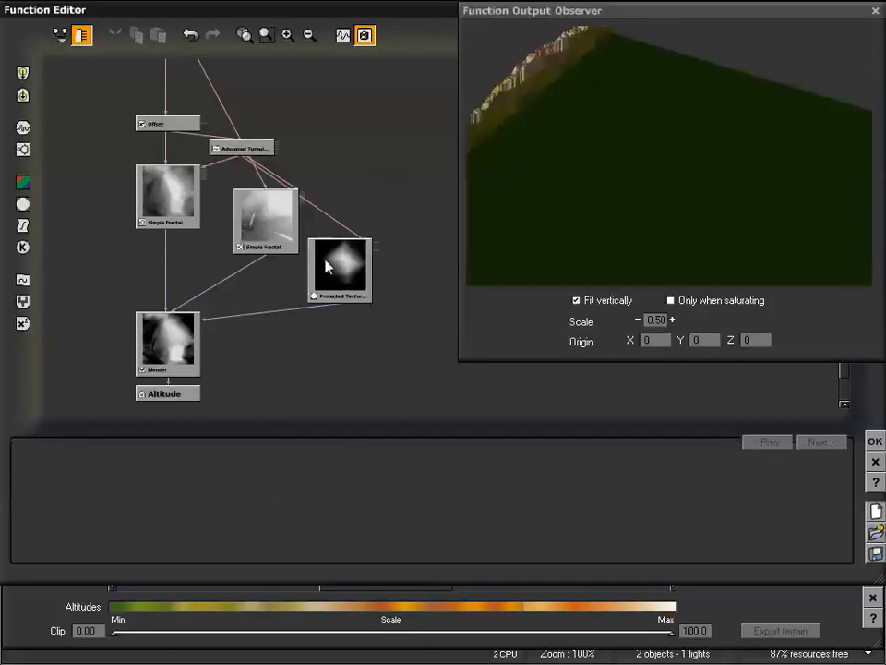
- Replace the Projected Texture Map with a Simple Fractal, remove its Wavelength link from Advanced Turbulence, and inspect the terrain
click(338, 261)
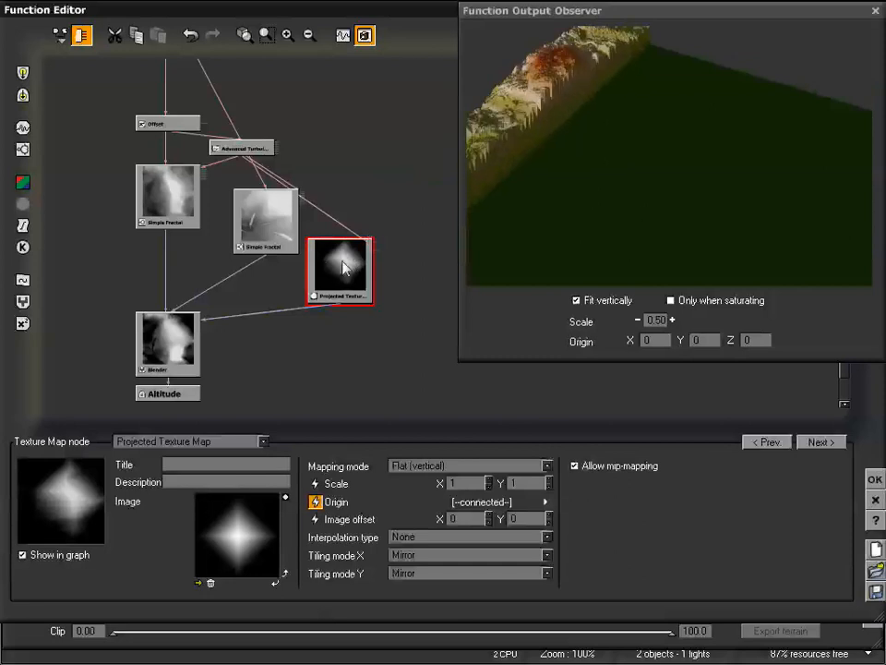
click(23, 149)
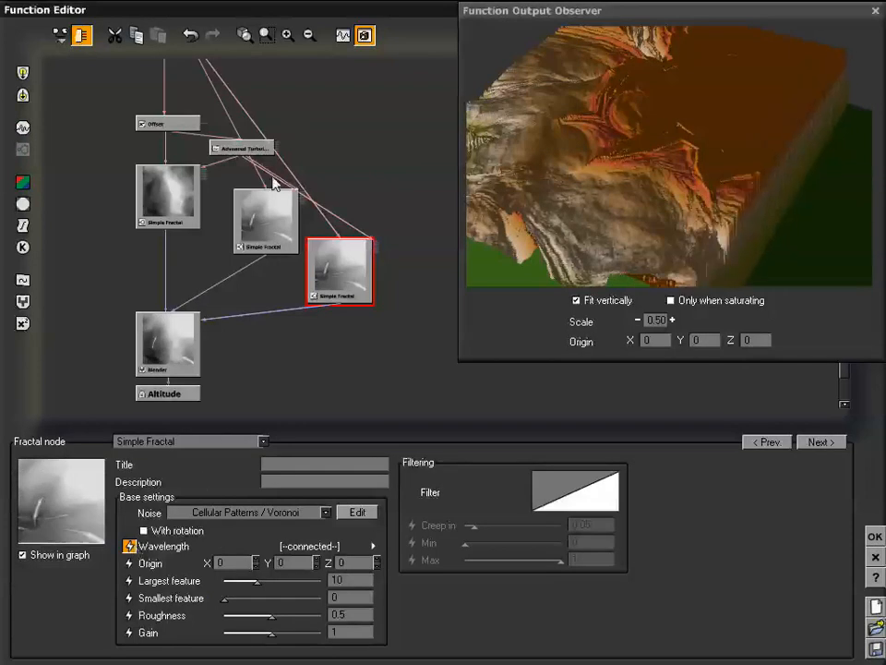
click(352, 232)
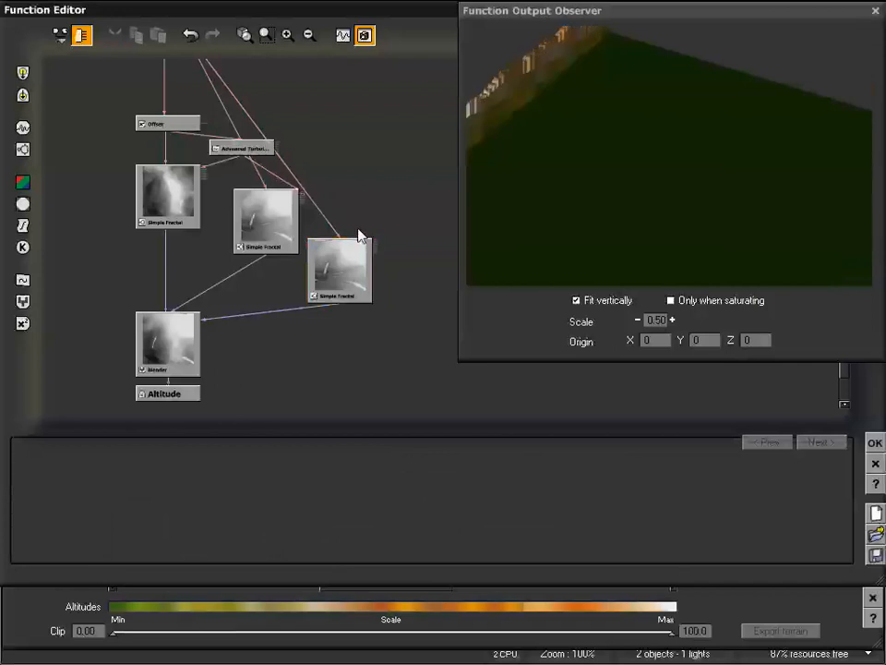
click(351, 271)
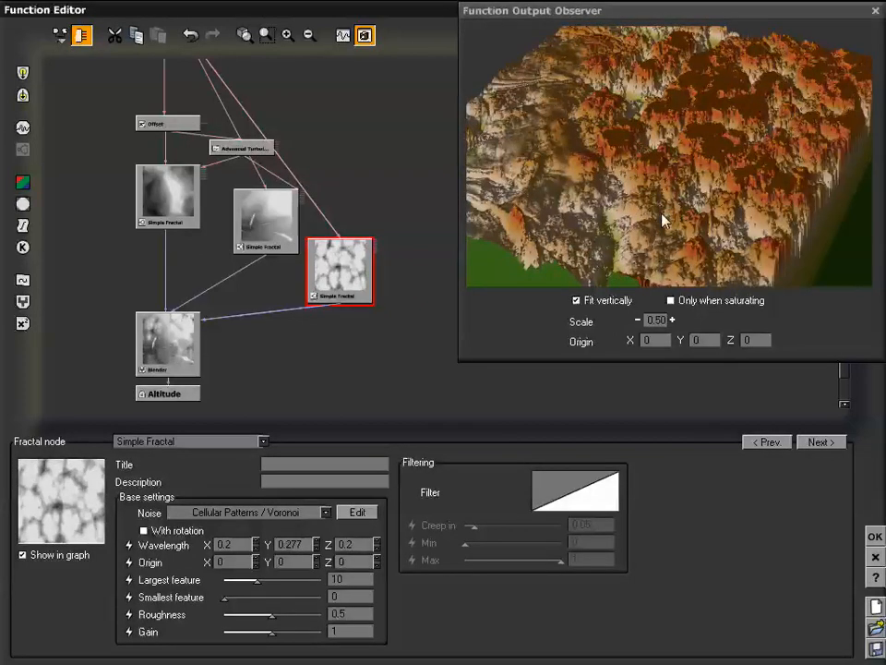
drag(669, 218, 732, 158)
drag(652, 114, 711, 165)
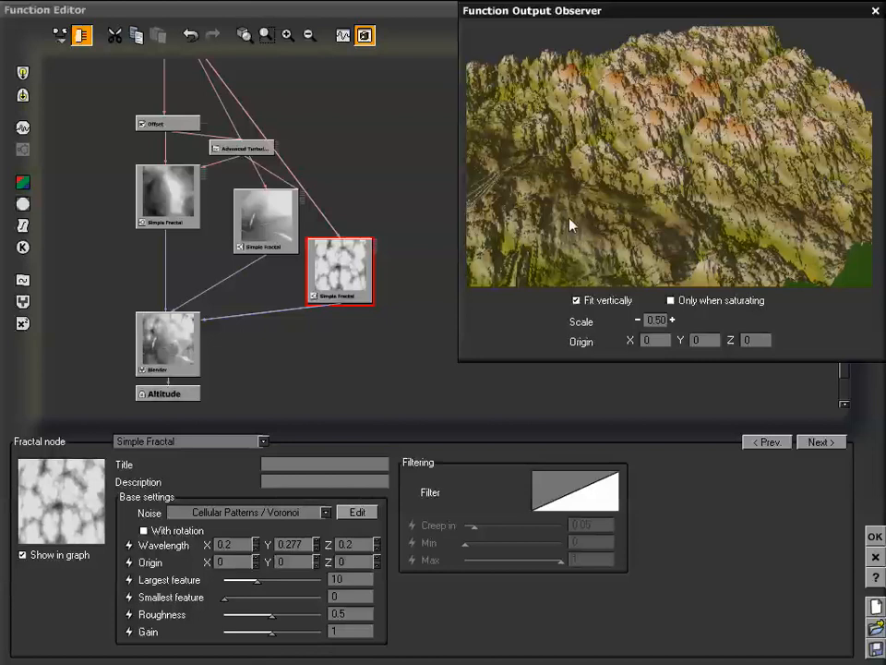
- Insert a Filter node into the connection between the new Simple Fractal and the Blender, and place it beneath that fractal
click(262, 312)
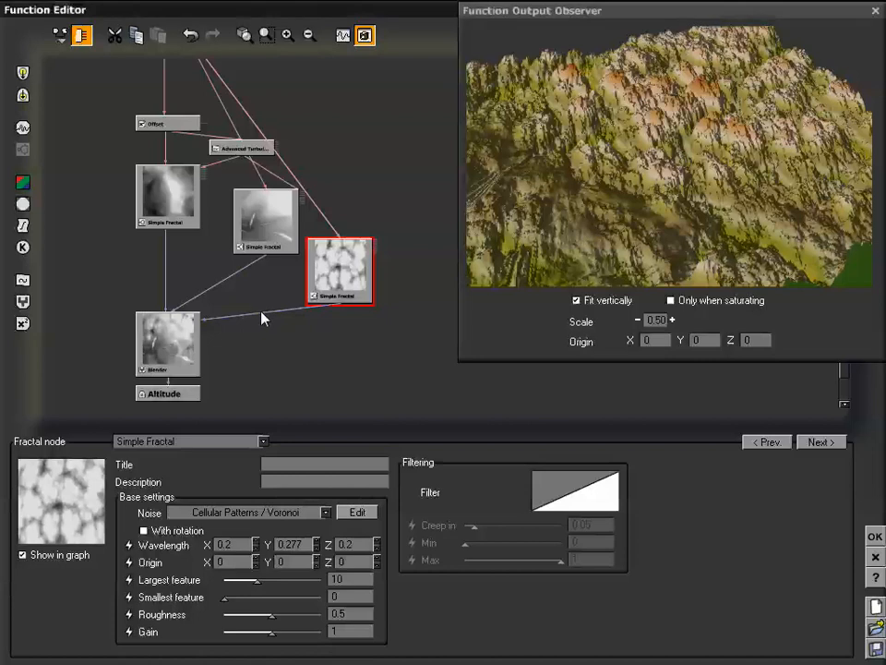
click(269, 314)
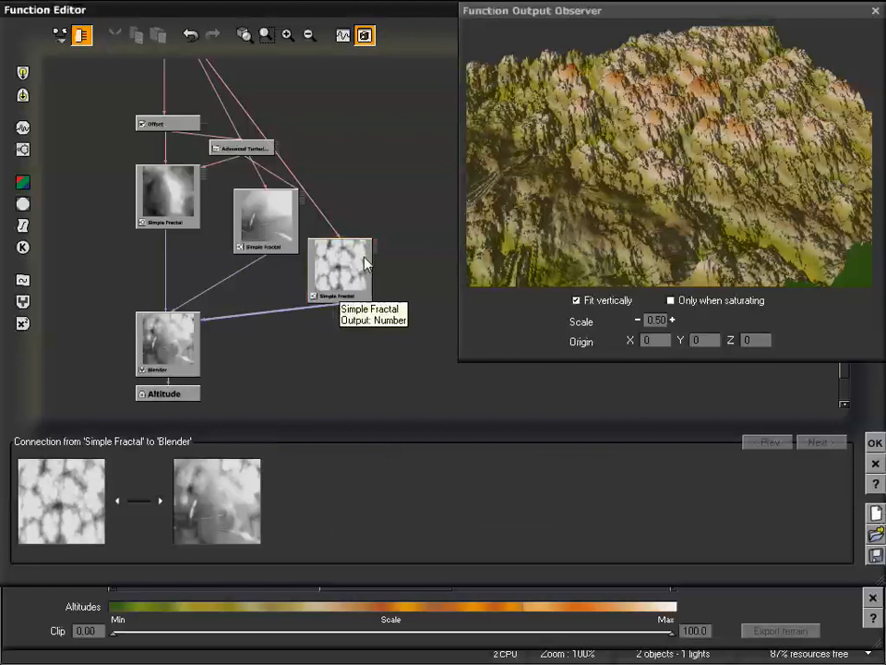
click(333, 257)
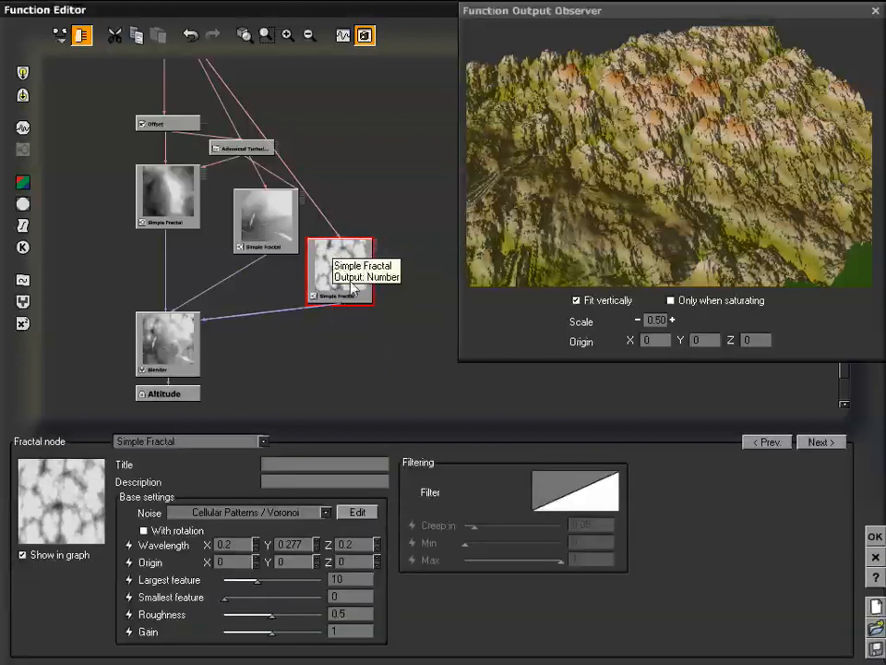
click(259, 317)
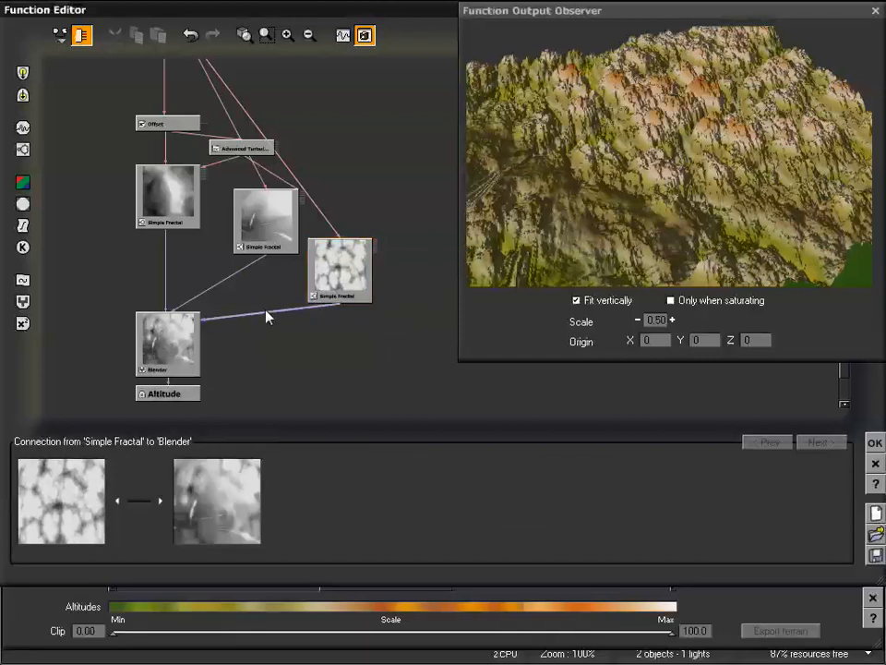
click(23, 225)
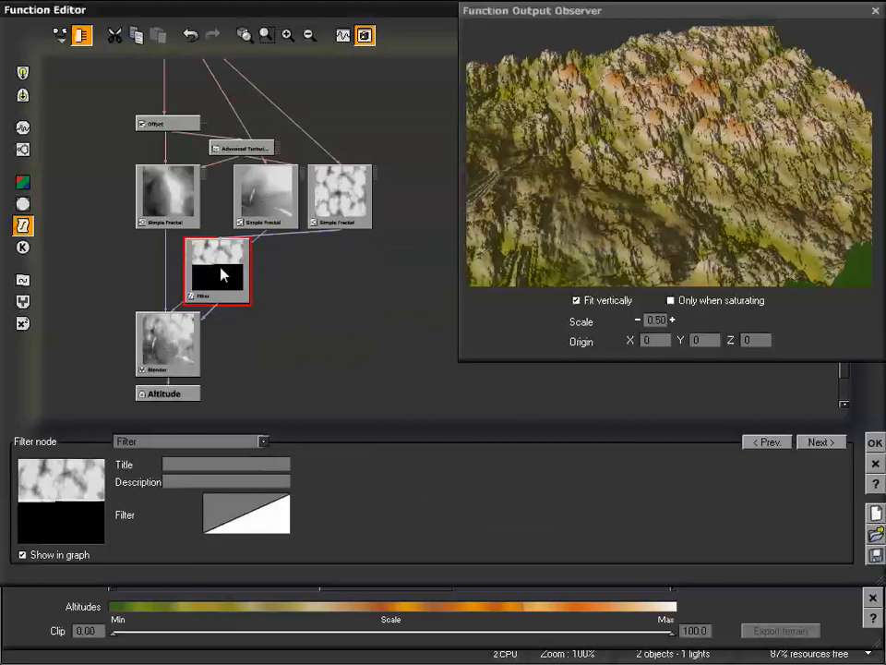
drag(232, 273, 320, 273)
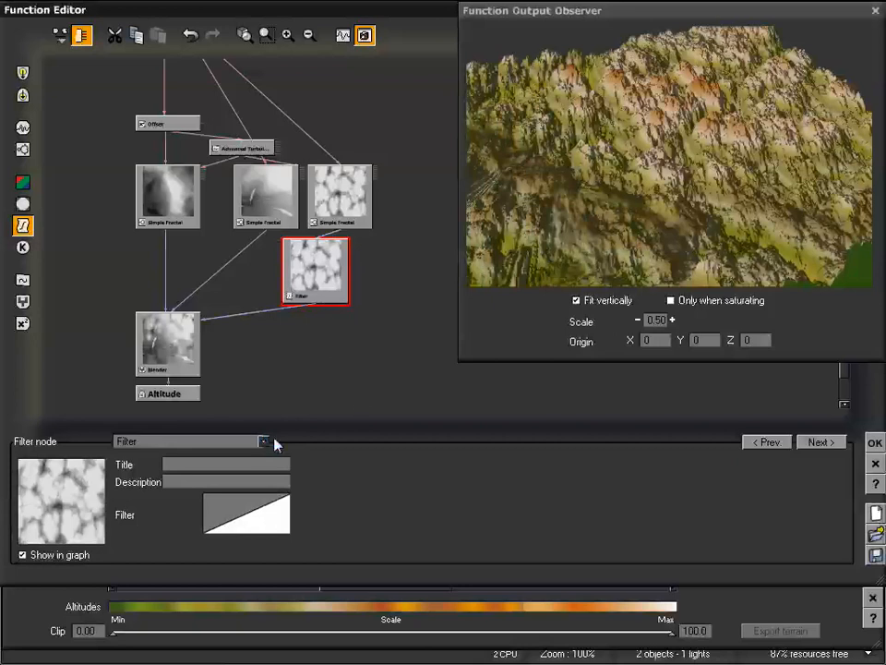
- Change the selected filter node to Sine wave, inspect the terrain output from several angles, and accept the function
click(264, 443)
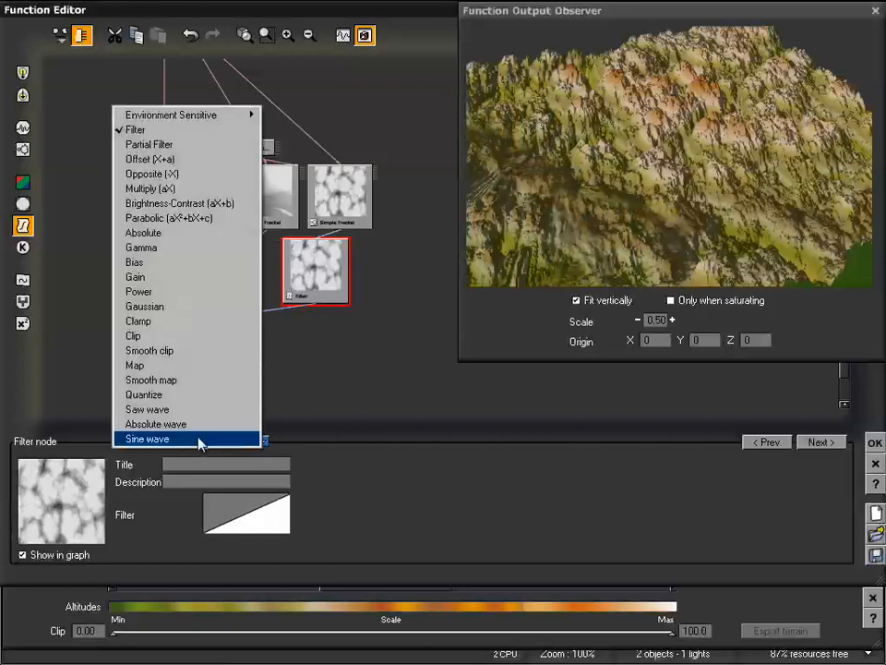
click(200, 440)
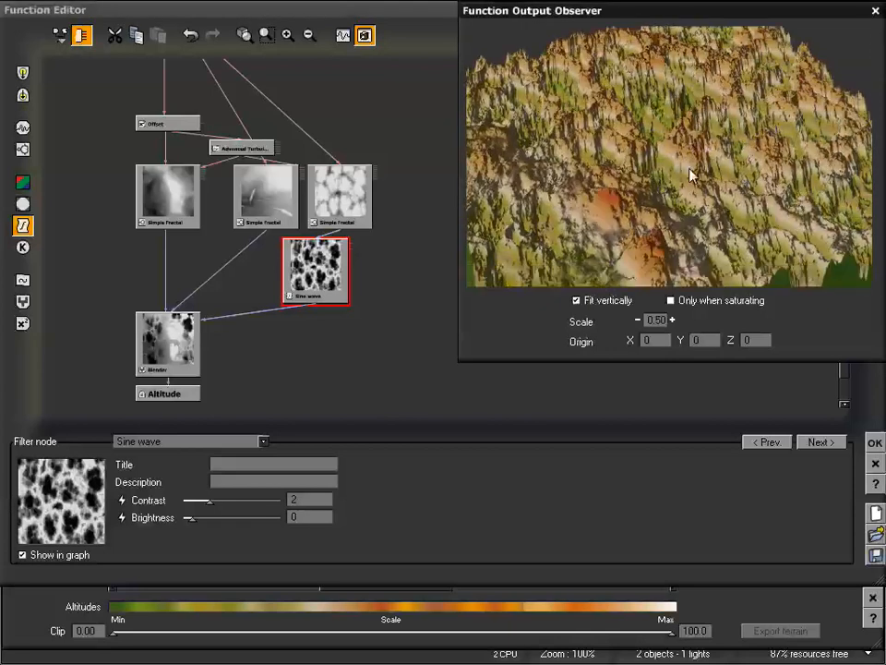
mouse_move(678, 135)
right_down()
mouse_move(679, 166)
mouse_move(666, 130)
right_up()
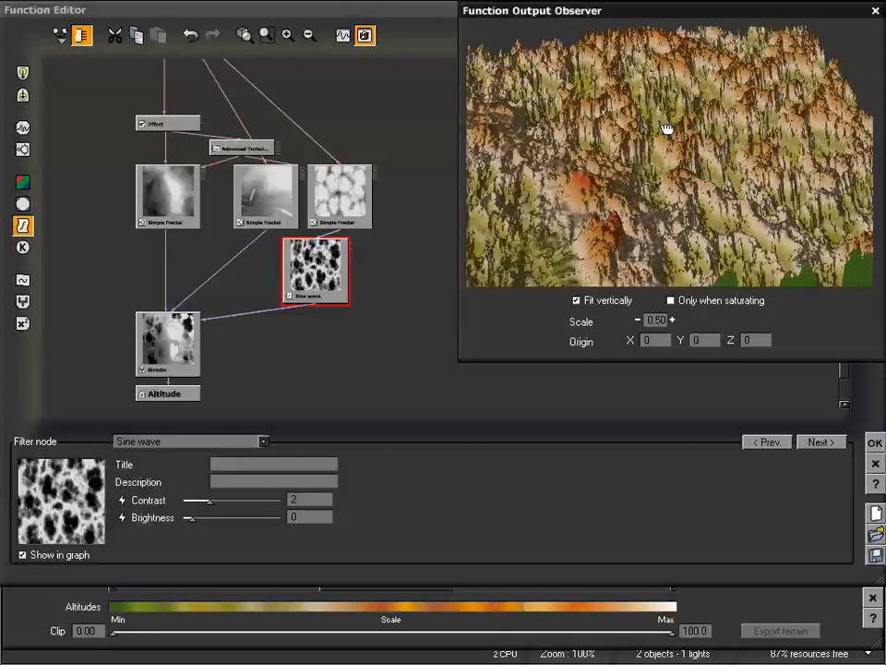
right_drag(673, 198, 699, 144)
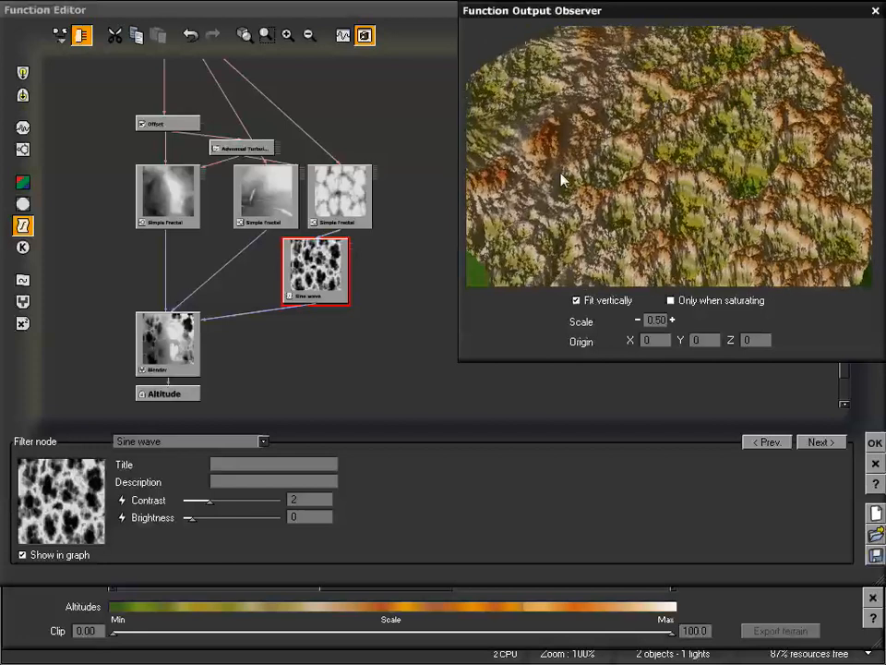
right_drag(593, 130, 686, 178)
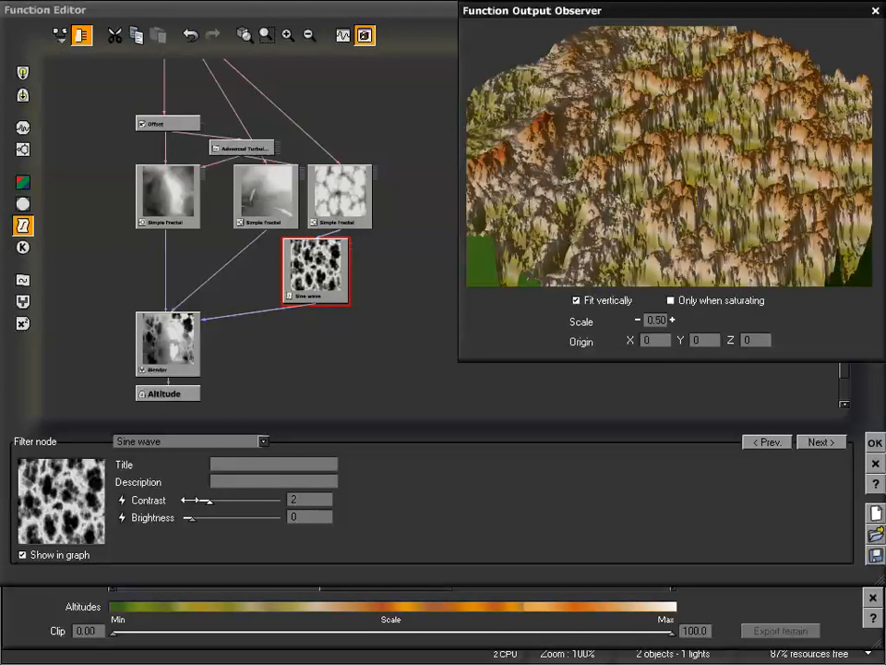
right_drag(609, 160, 631, 150)
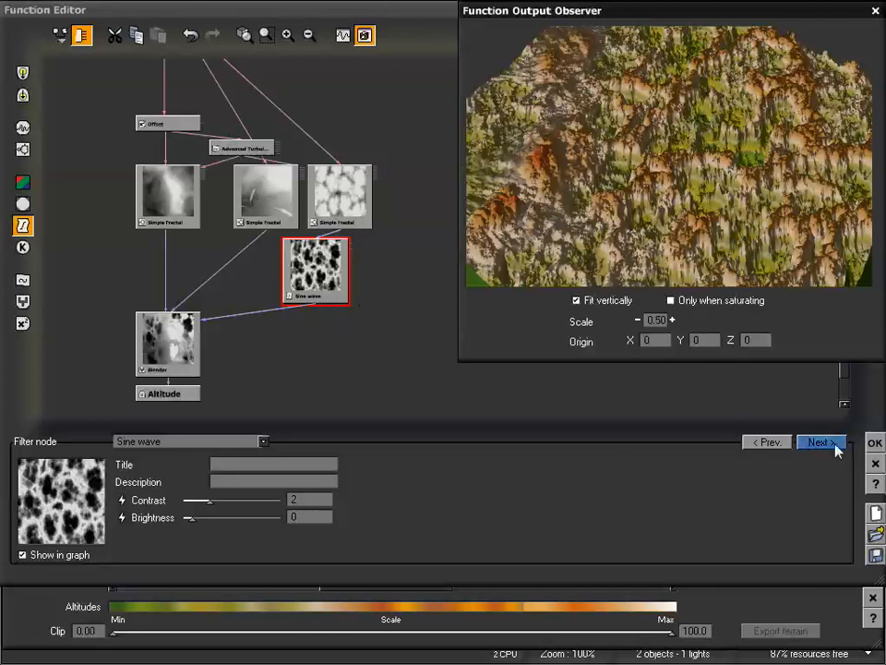
click(874, 444)
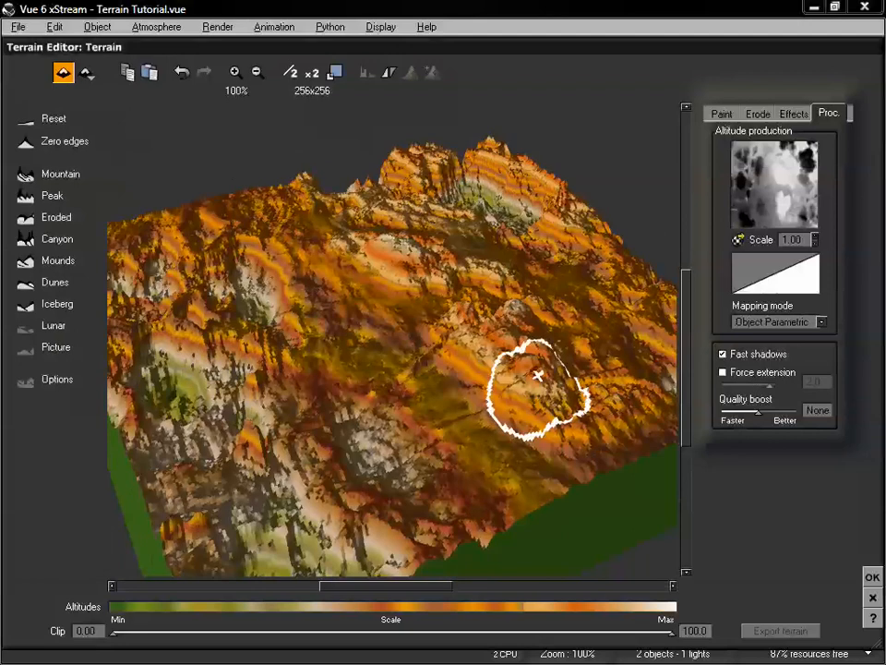
- Set the terrain's altitude production scale to 0.5 and apply the terrain edits
mouse_move(469, 360)
right_down()
mouse_move(486, 349)
mouse_move(471, 360)
mouse_move(483, 375)
mouse_move(511, 364)
mouse_move(443, 362)
mouse_move(462, 361)
right_up()
right_drag(518, 312, 524, 323)
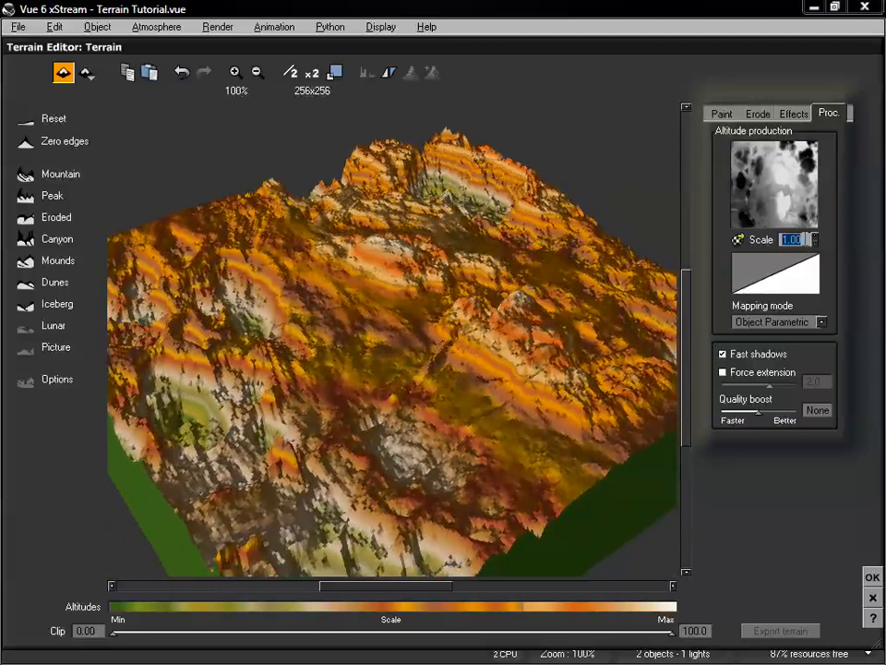
text(5)
key(Return)
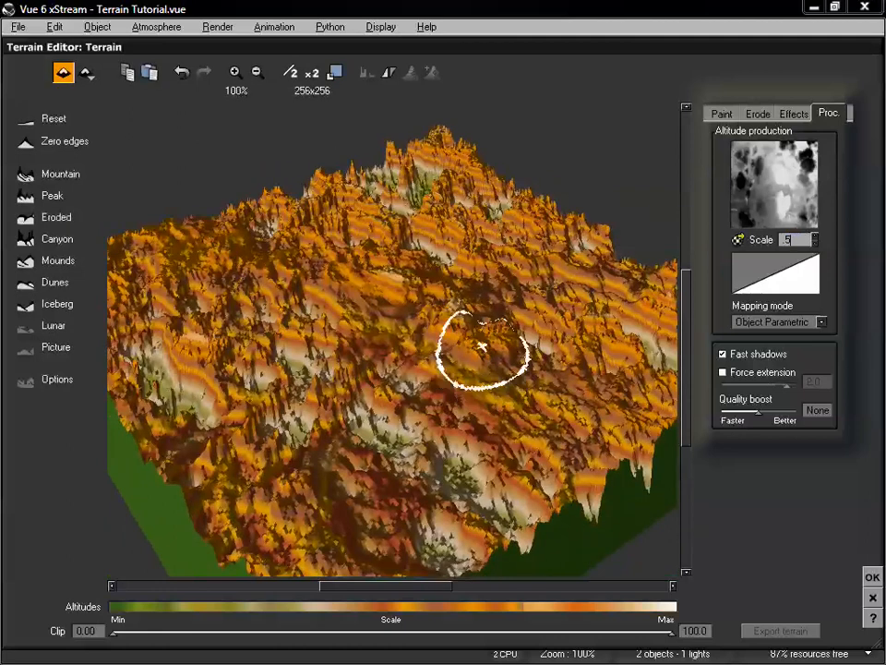
mouse_move(482, 346)
right_down()
mouse_move(479, 368)
mouse_move(418, 331)
mouse_move(469, 346)
mouse_move(448, 312)
right_up()
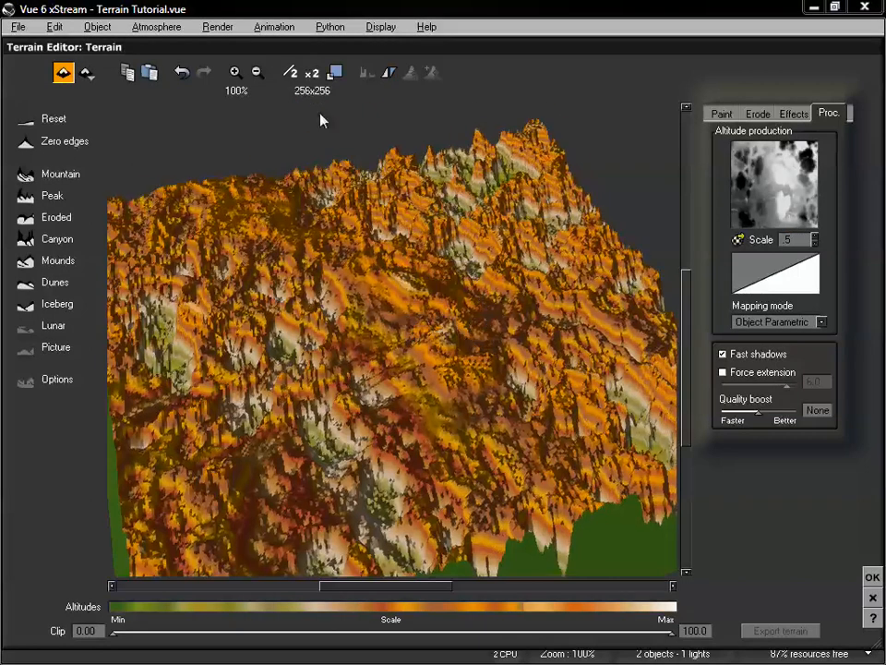
right_drag(435, 267, 435, 277)
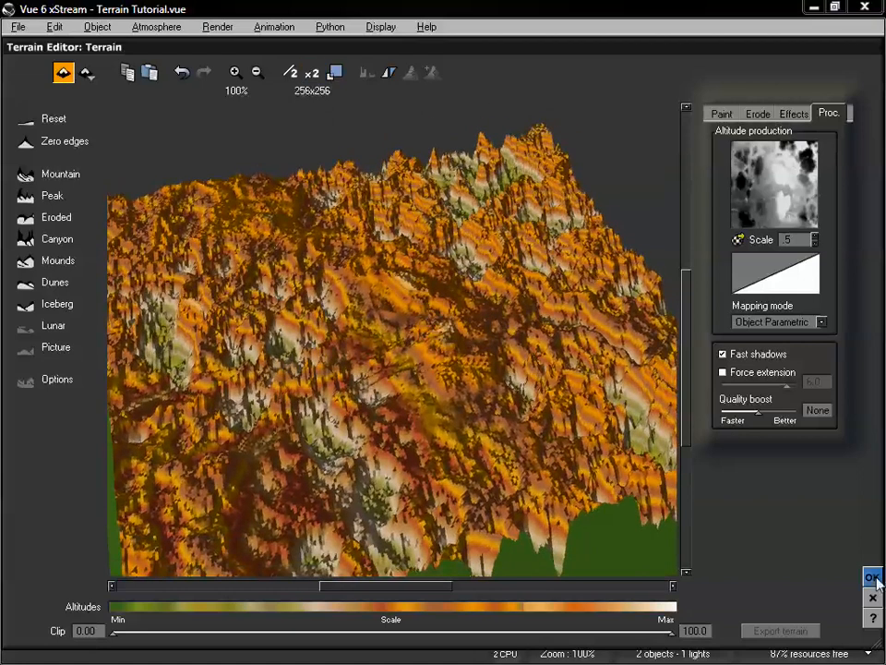
right_drag(366, 346, 370, 347)
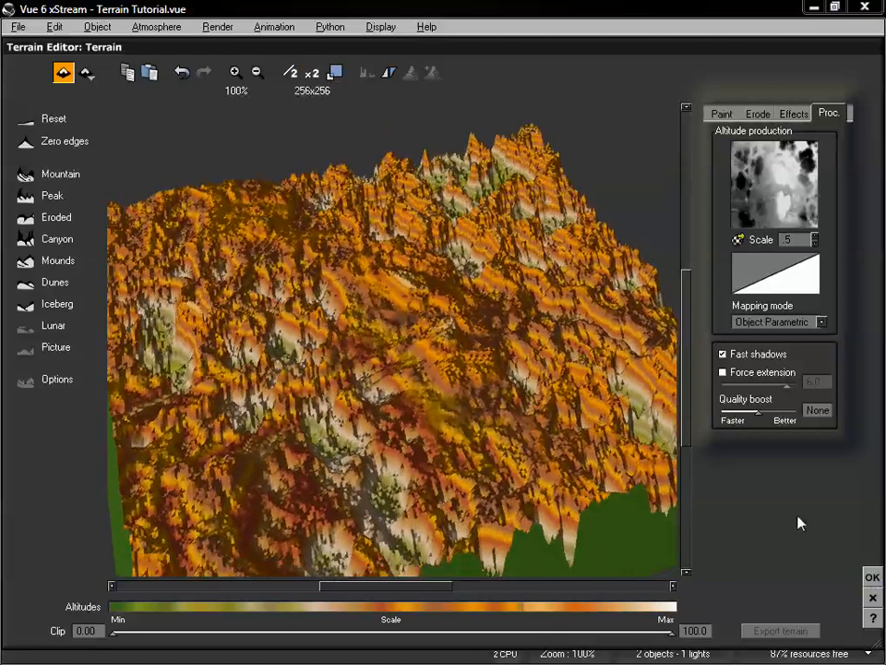
click(875, 581)
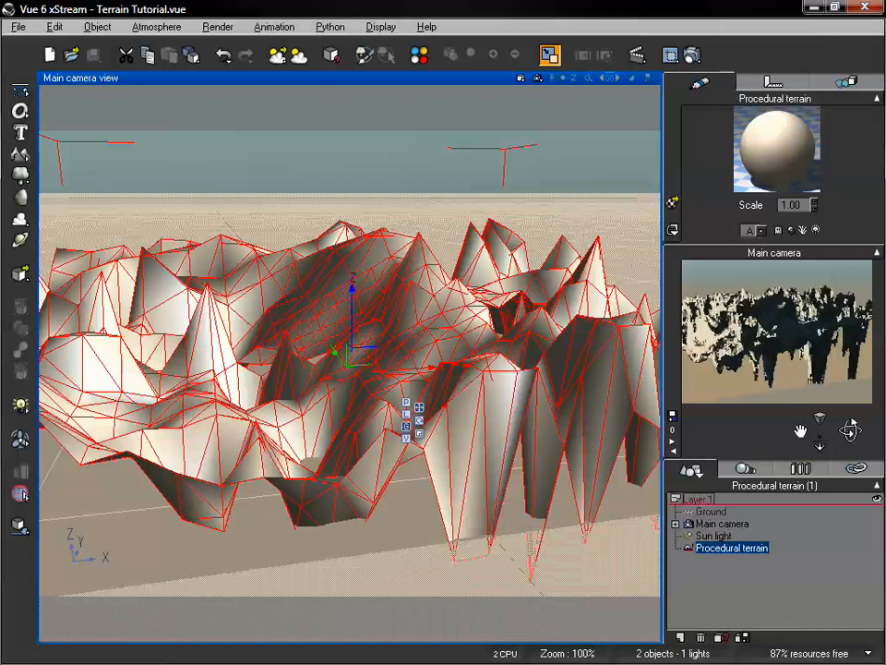
- Reopen the procedural terrain for editing and lower the altitude filter's end keypoint to Y about 0.745
drag(850, 431, 847, 427)
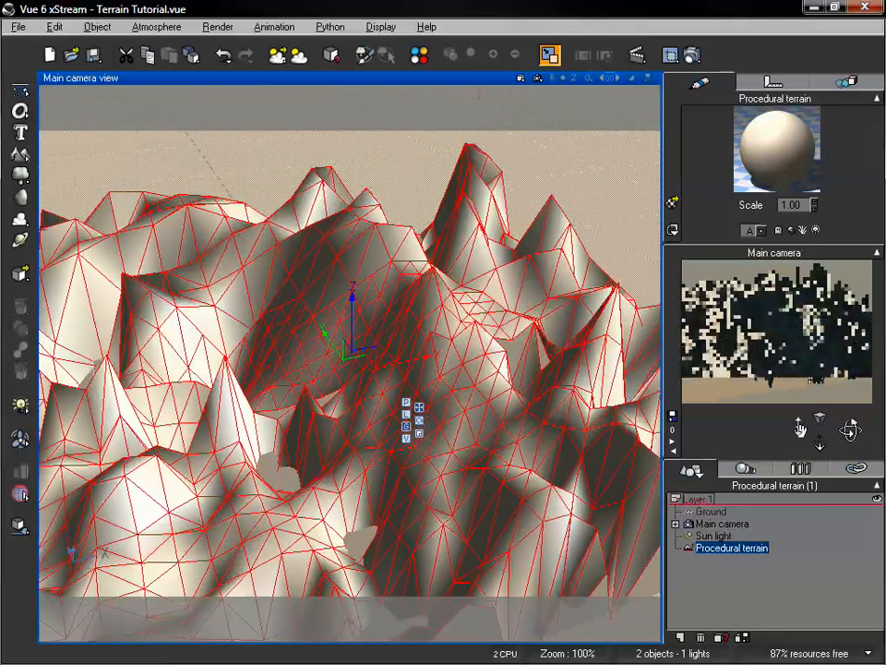
drag(802, 430, 800, 430)
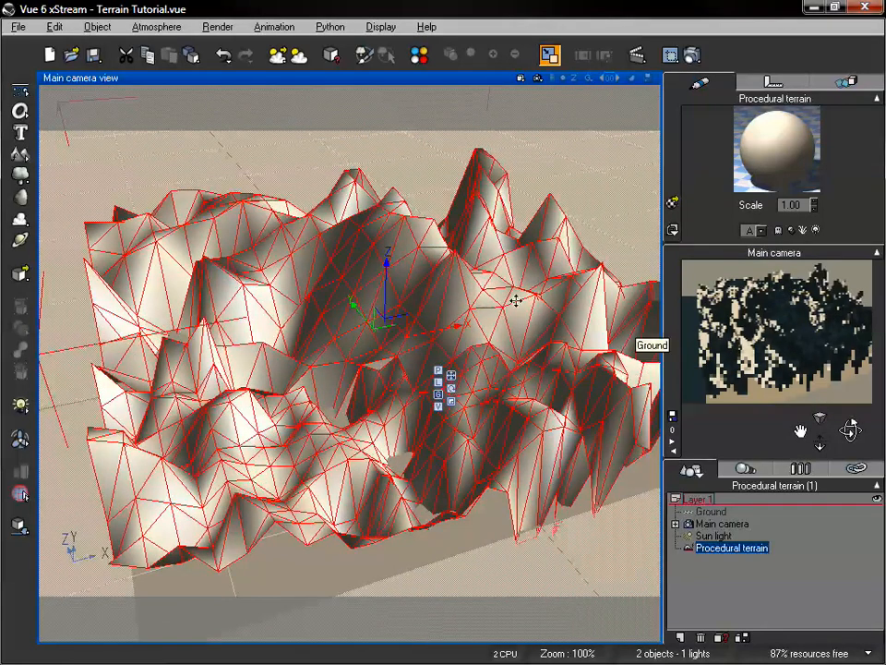
double_click(461, 300)
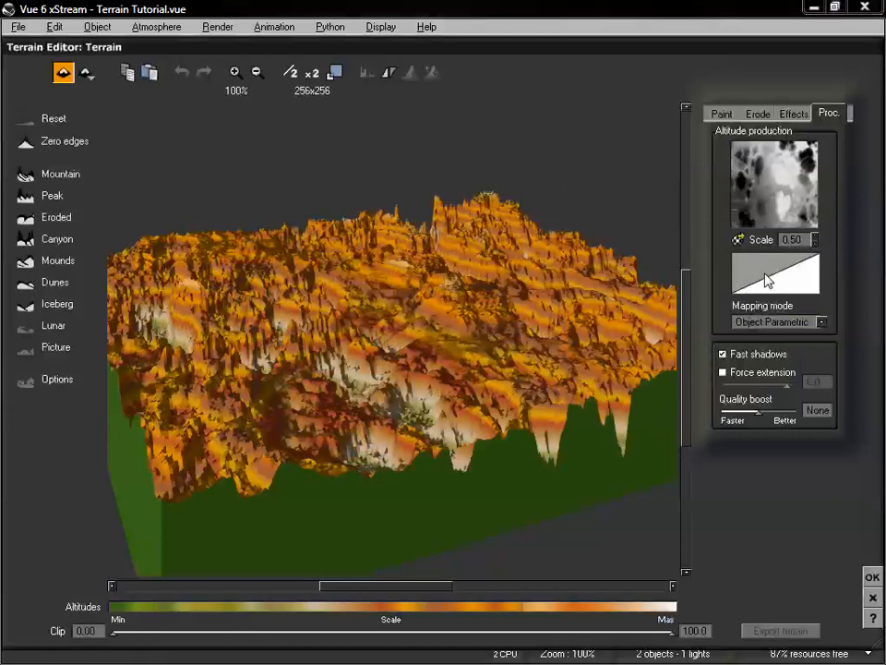
drag(573, 296, 552, 311)
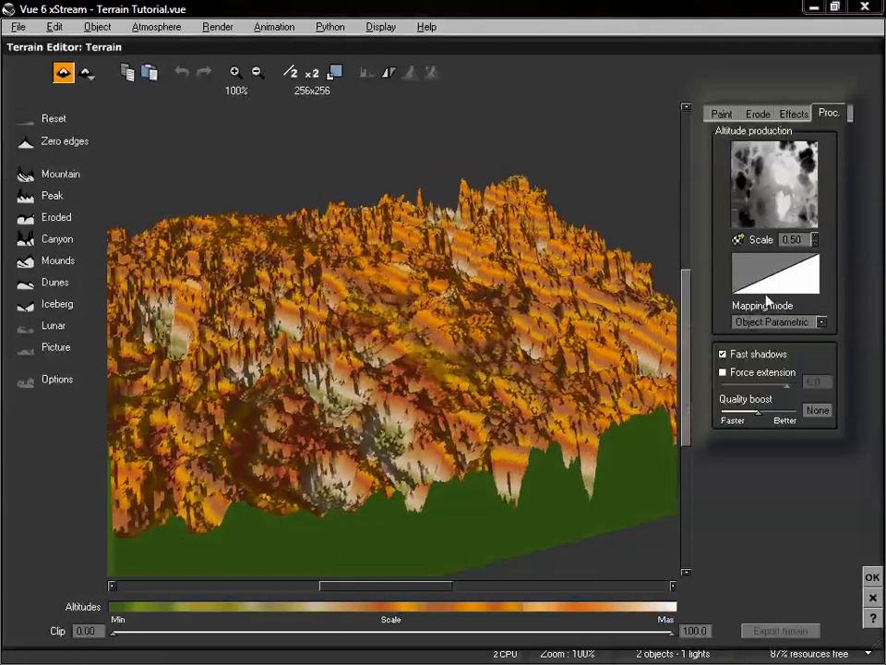
right_click(805, 278)
click(815, 282)
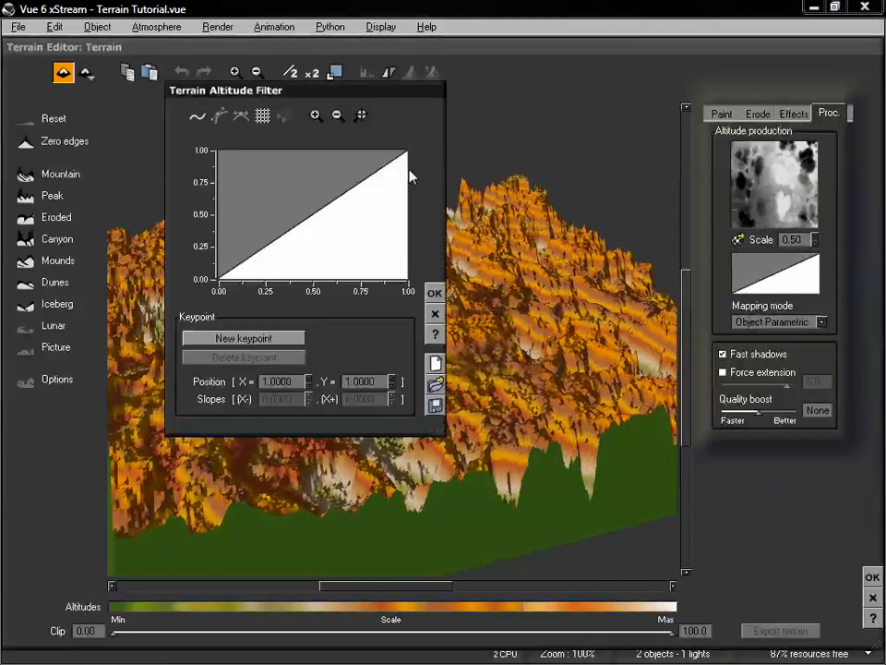
drag(404, 147, 406, 183)
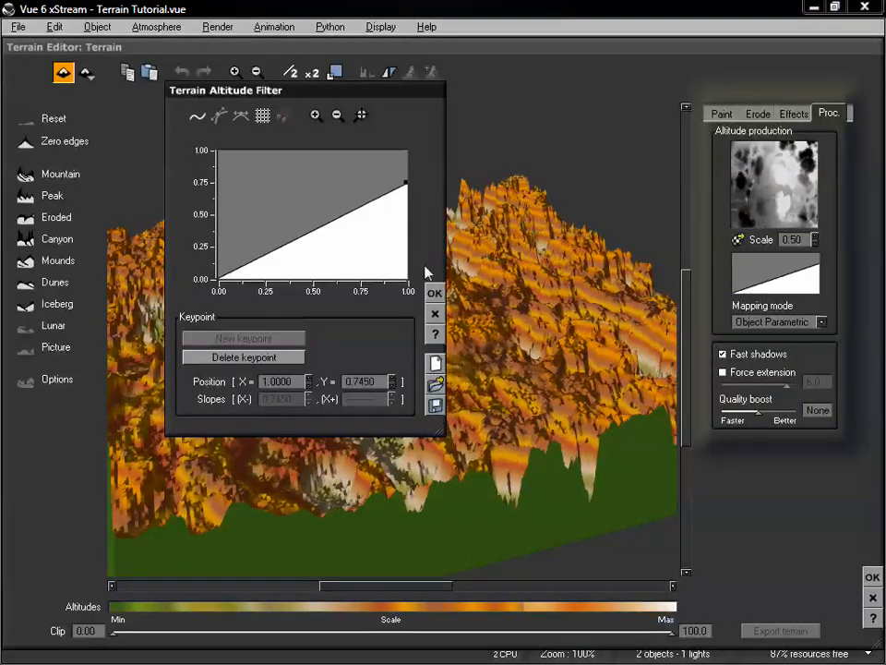
click(434, 292)
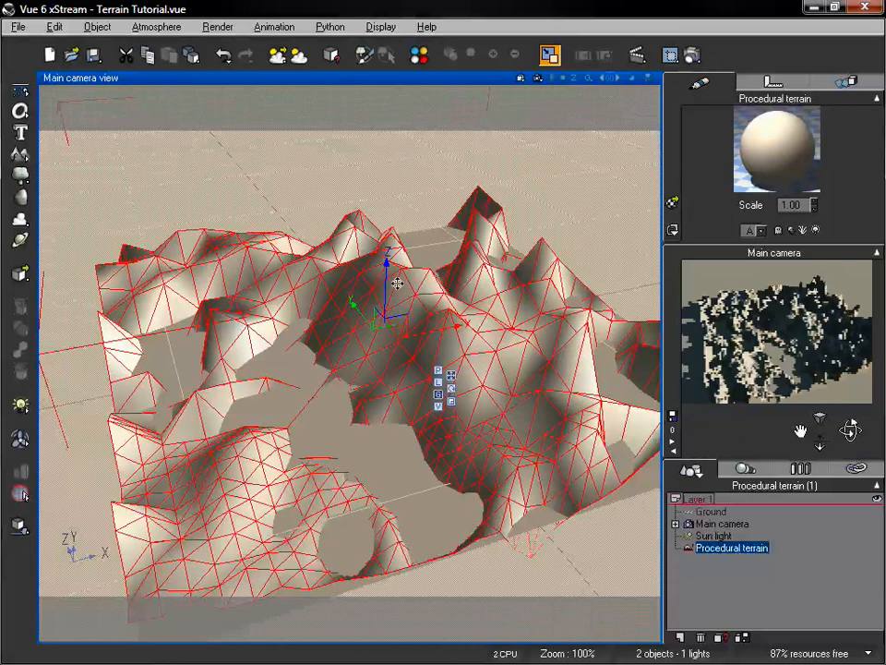
- Raise the procedural terrain along the Z axis above the ground plane
click(451, 401)
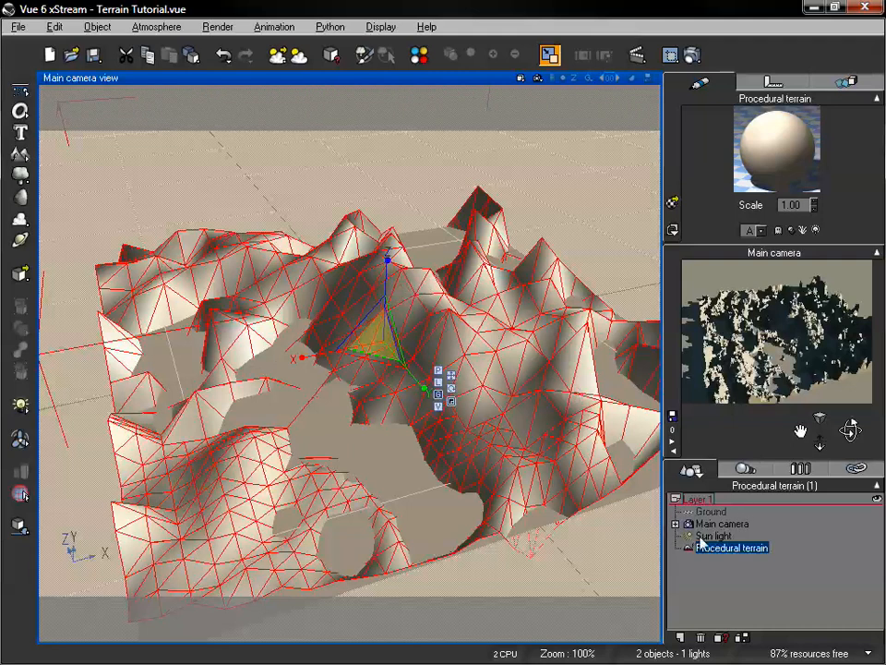
click(451, 377)
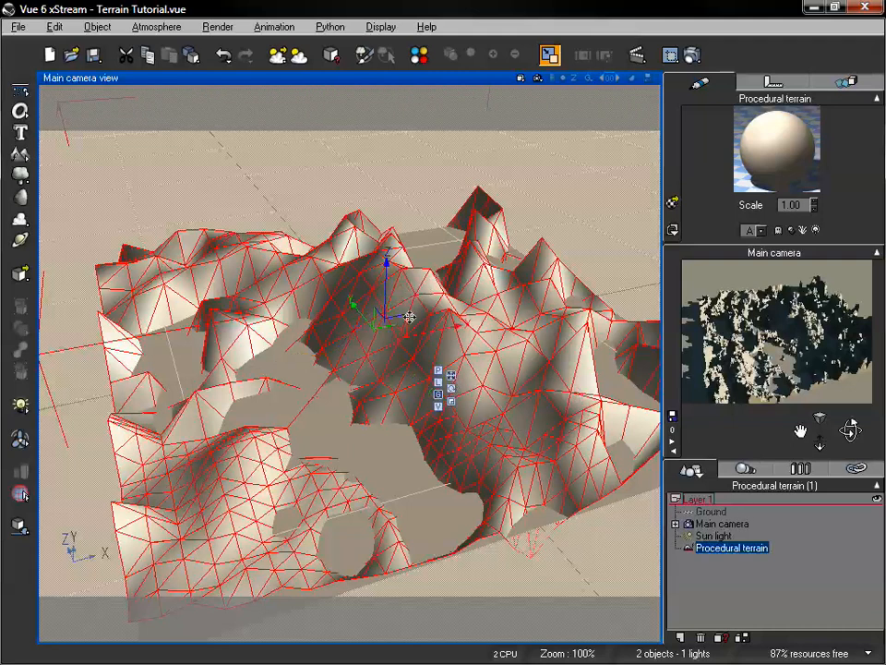
drag(387, 267, 389, 220)
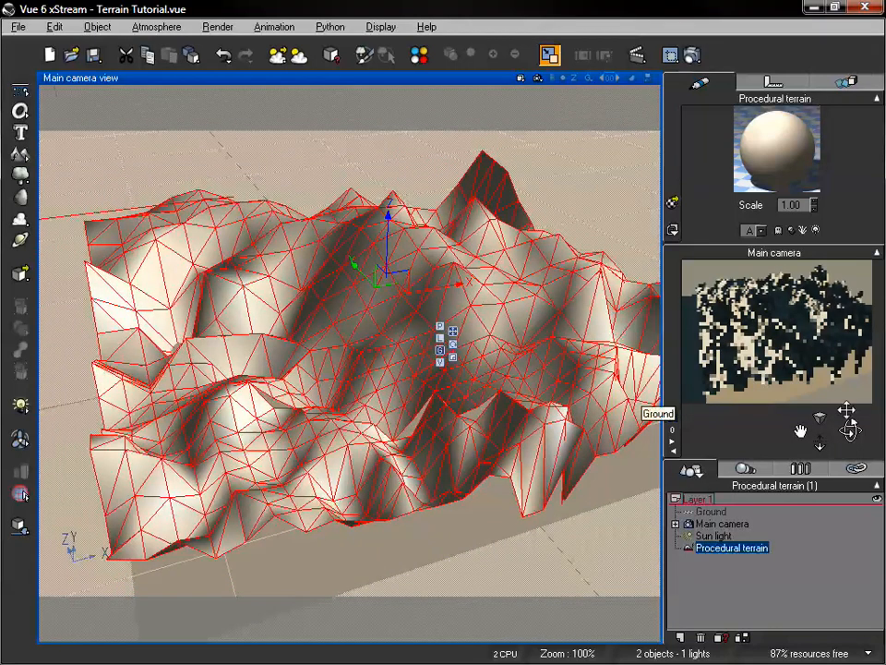
- Reframe the main camera closer to the terrain from a higher viewpoint and refresh the camera preview
right_drag(528, 297, 342, 366)
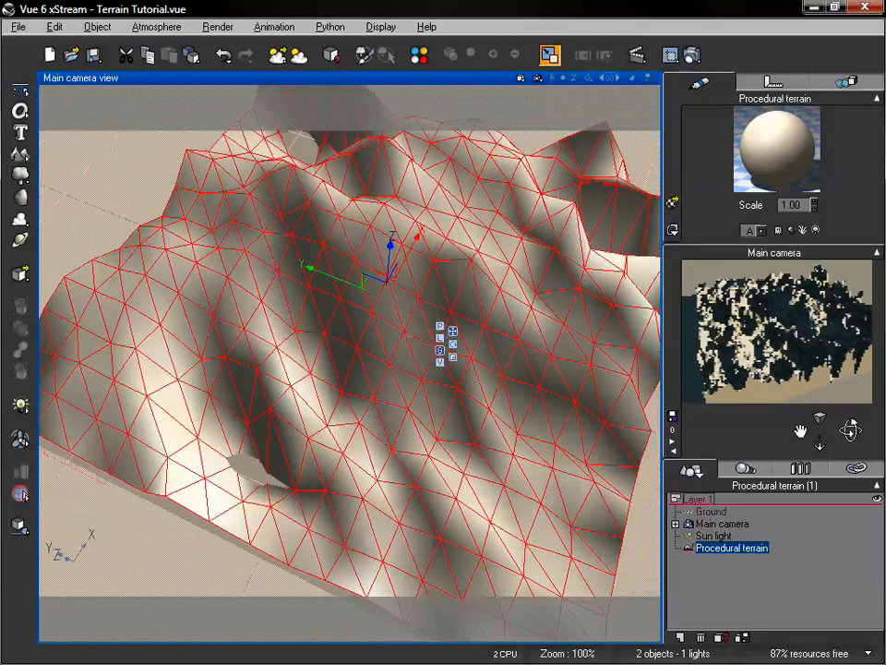
right_drag(591, 517, 452, 632)
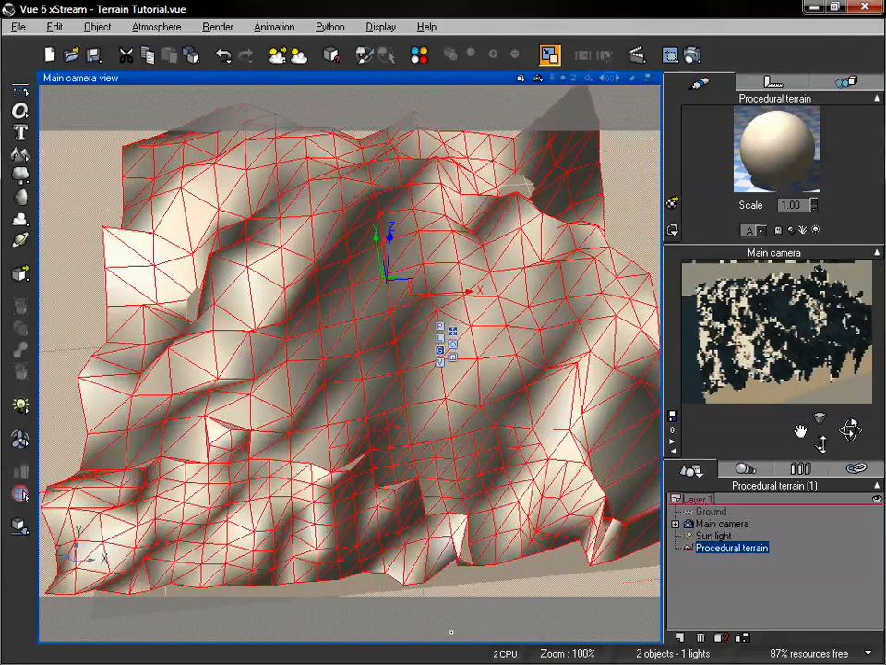
drag(820, 446, 820, 392)
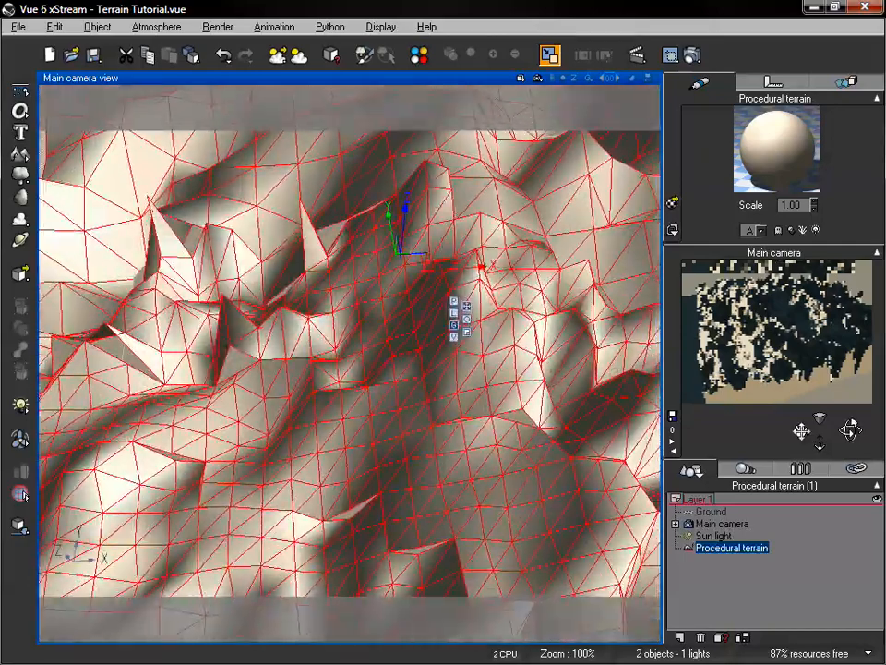
drag(799, 431, 801, 431)
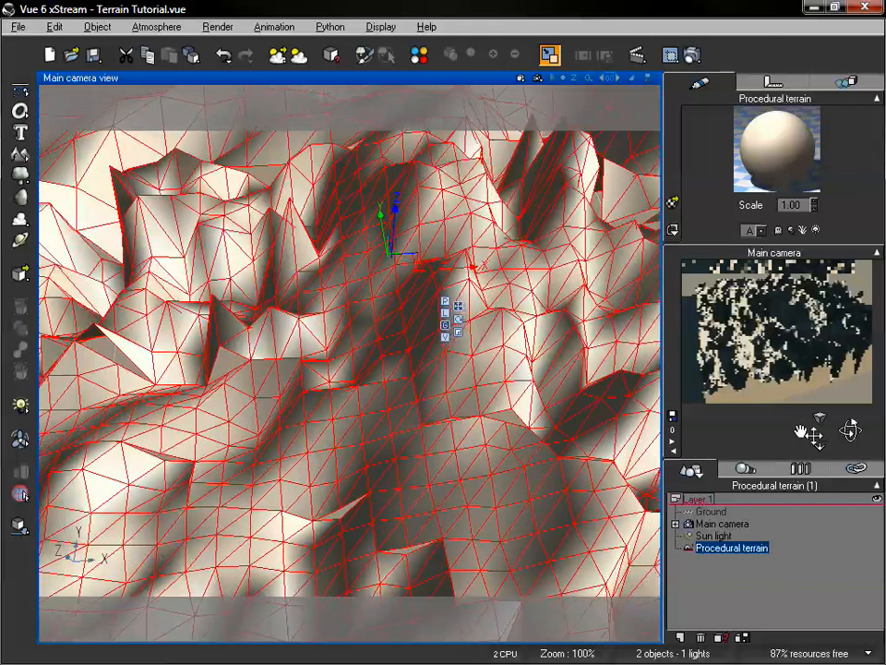
drag(820, 444, 820, 446)
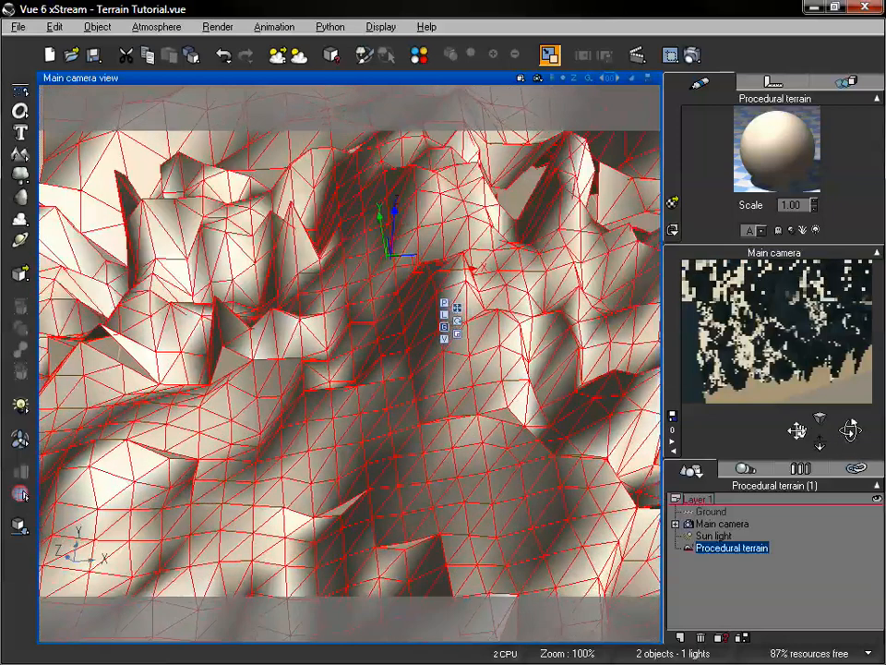
right_click(790, 360)
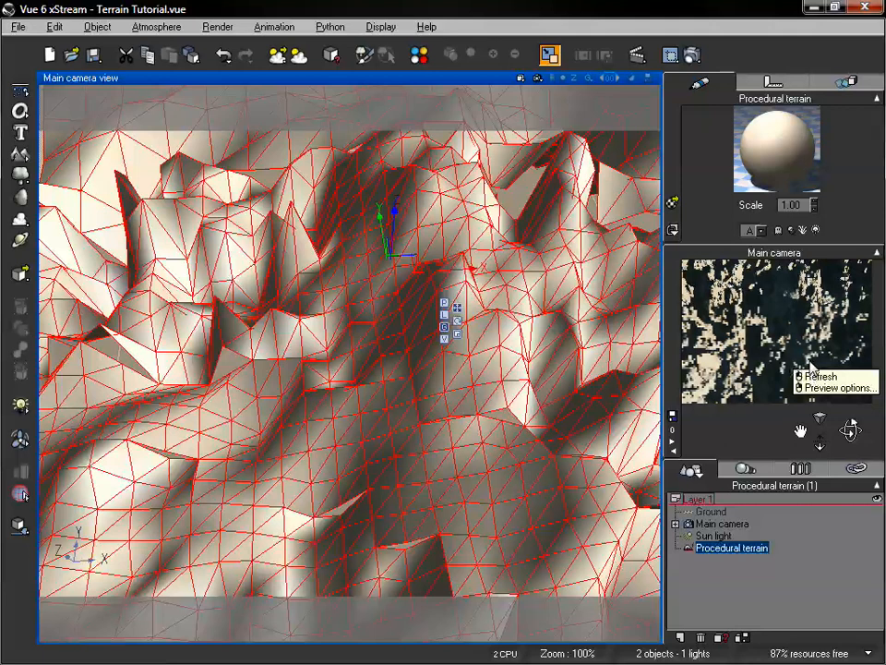
click(812, 374)
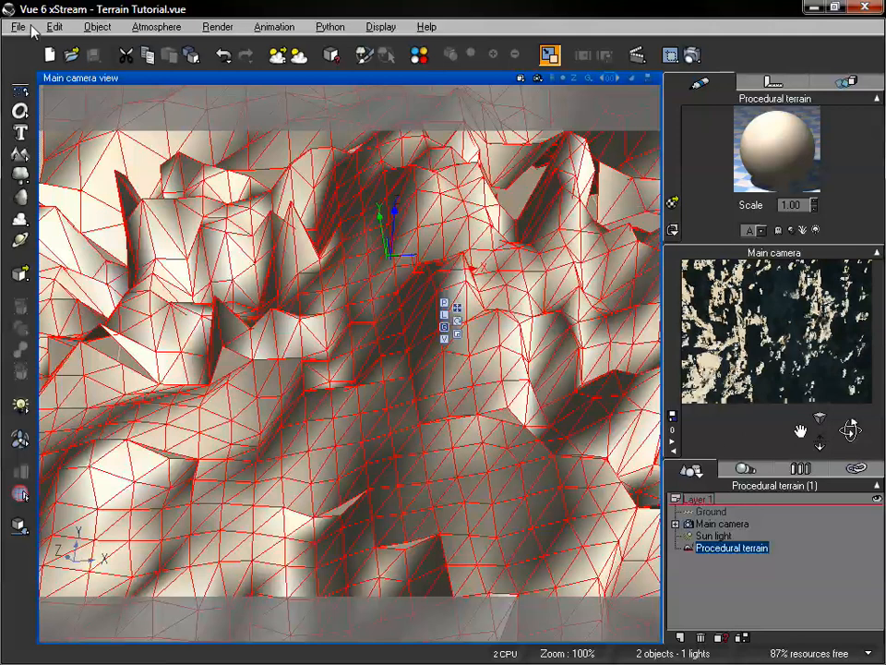
- Open the atmosphere settings and set the sun's azimuth to about 154.1°
click(18, 27)
click(164, 98)
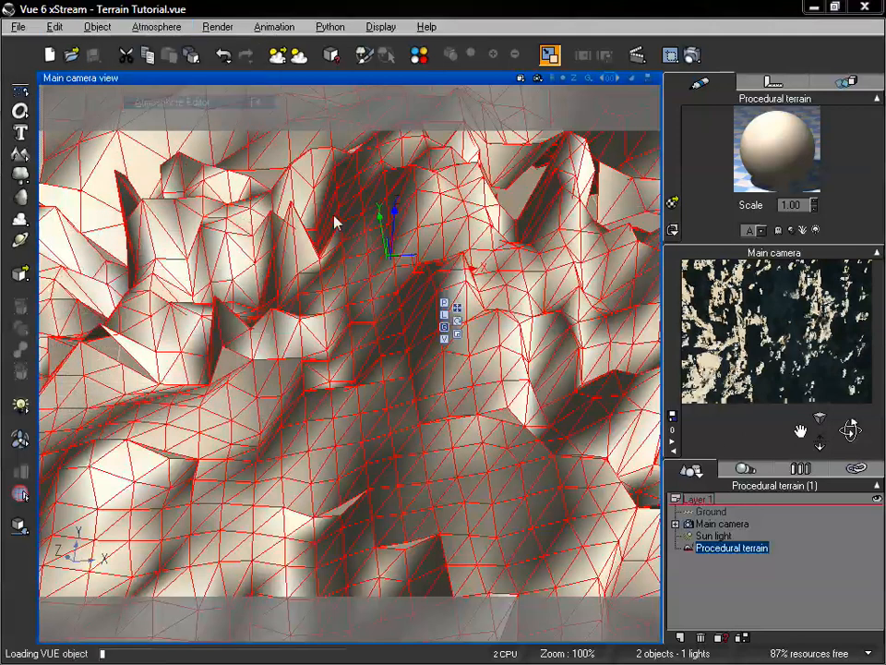
drag(287, 82, 213, 49)
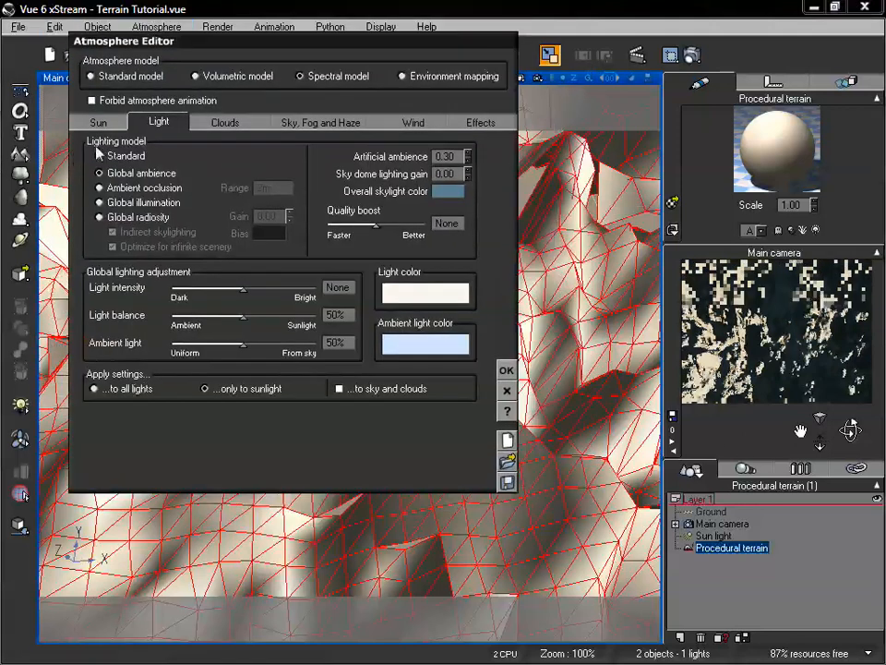
click(98, 122)
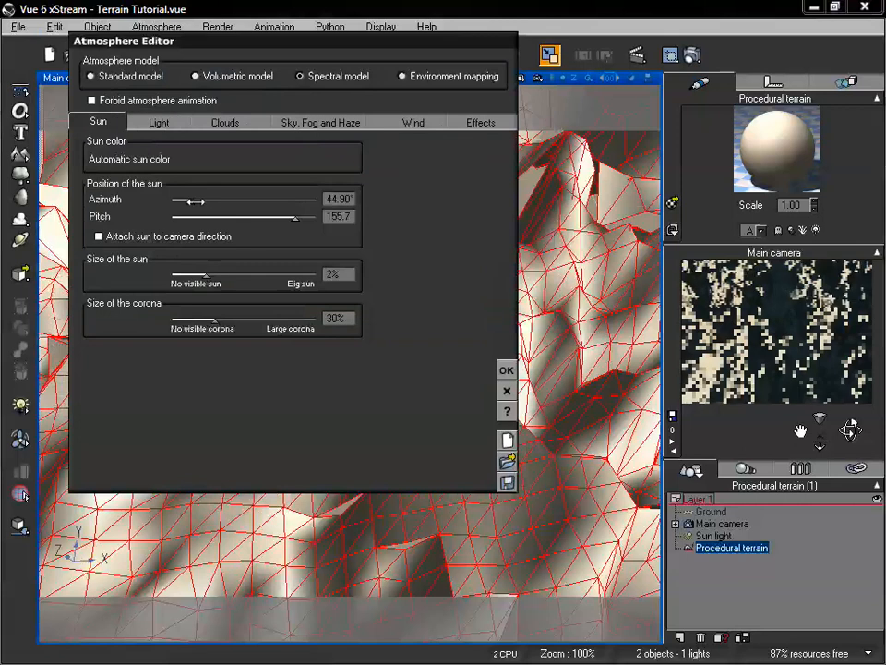
drag(195, 201, 237, 200)
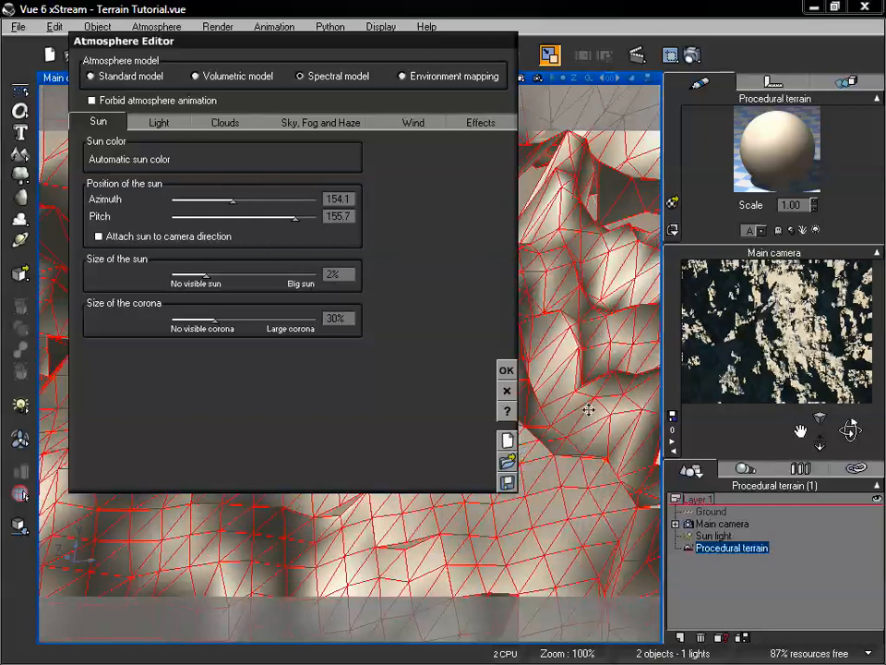
- Shift the atmosphere's light balance towards ambient to 36%, accept the atmosphere settings and refresh the main camera preview
click(152, 121)
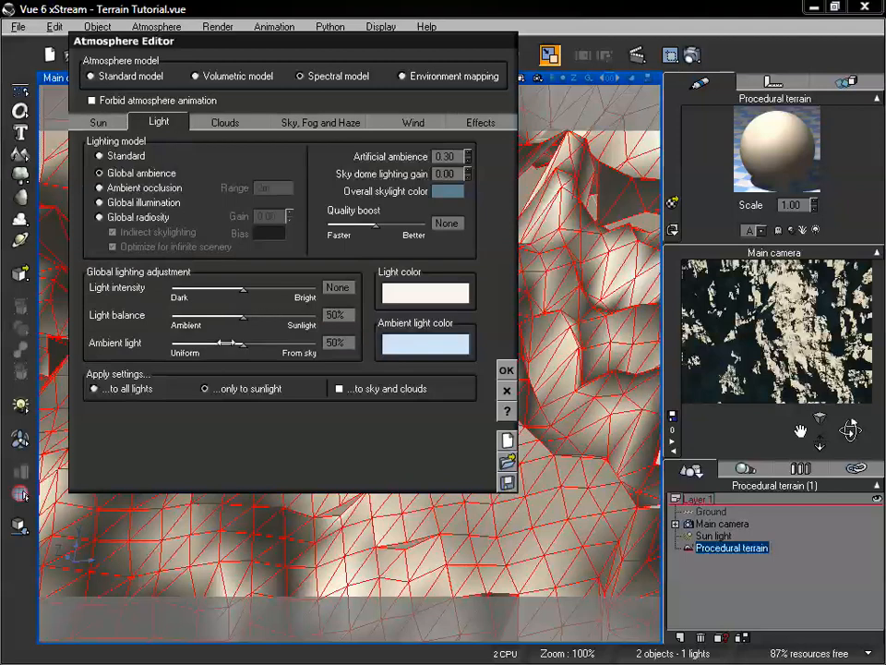
drag(247, 316, 224, 316)
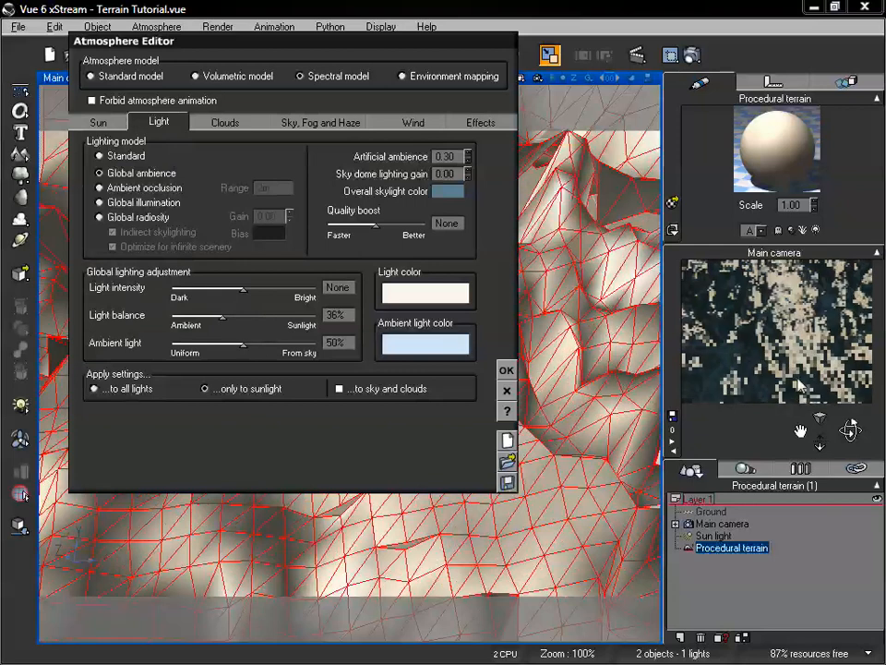
click(505, 369)
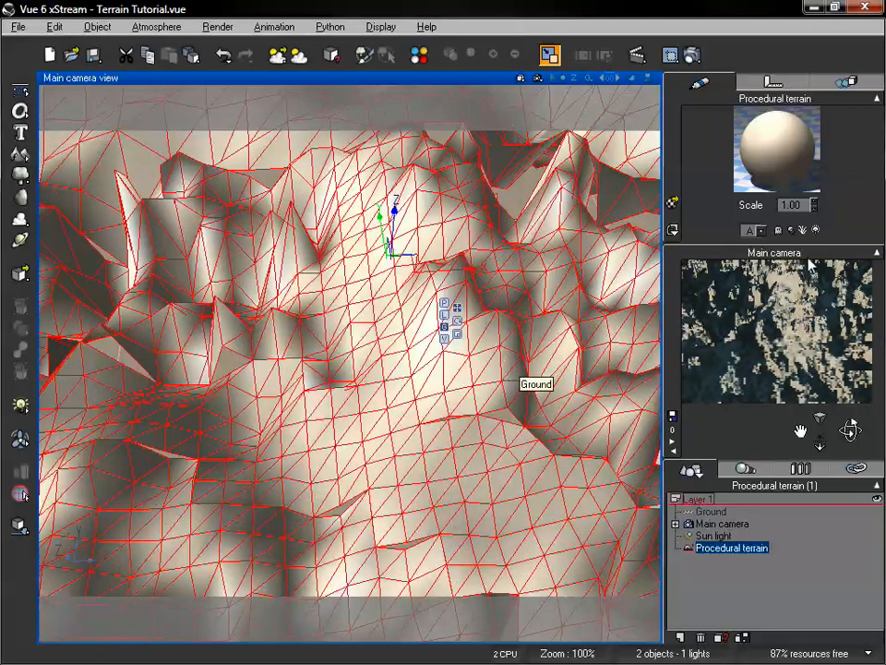
right_click(777, 314)
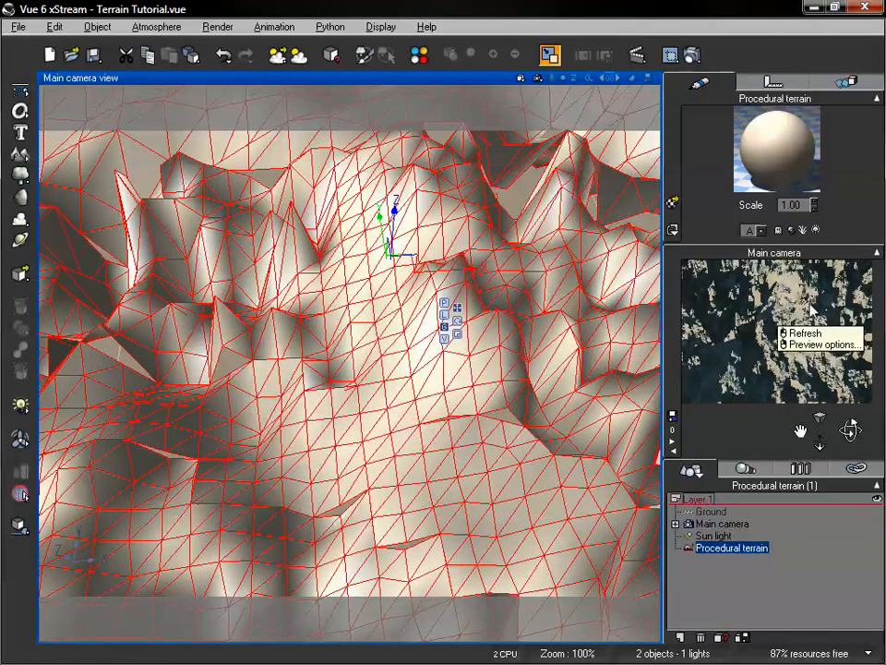
click(813, 310)
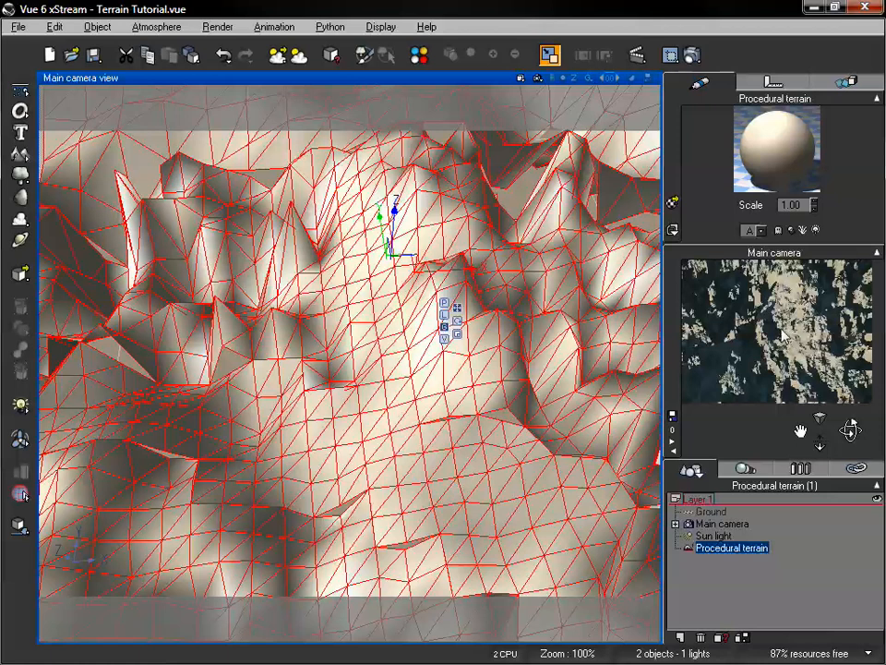
- Render the scene to screen at Final quality and 800x600, review the rendered image and close it
click(693, 55)
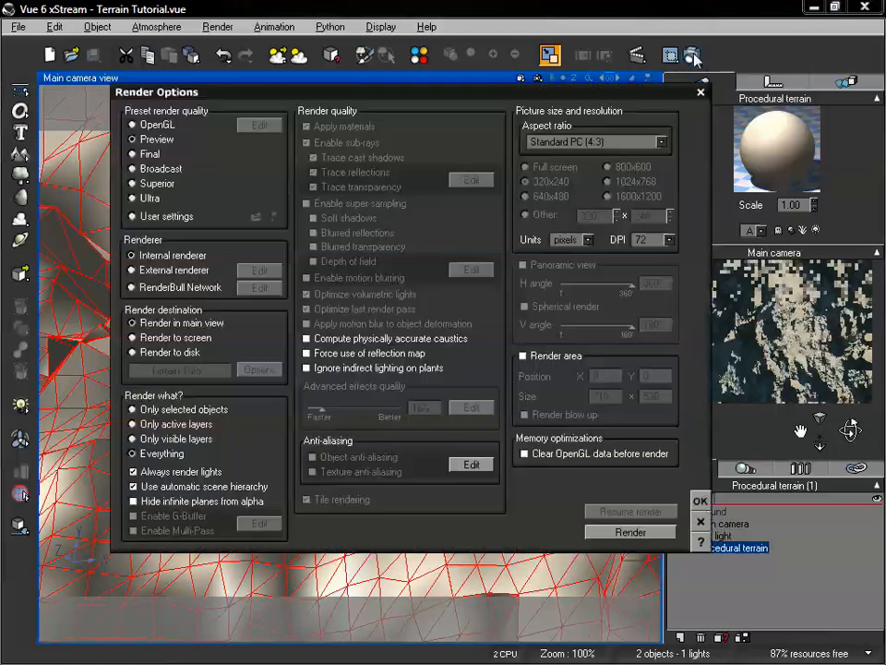
drag(523, 96, 520, 76)
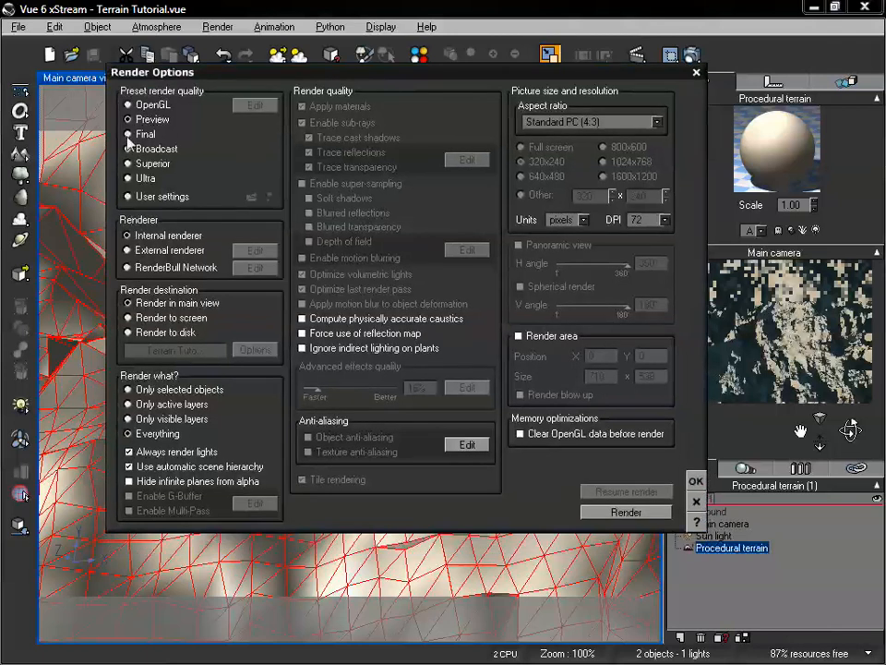
click(128, 136)
click(128, 318)
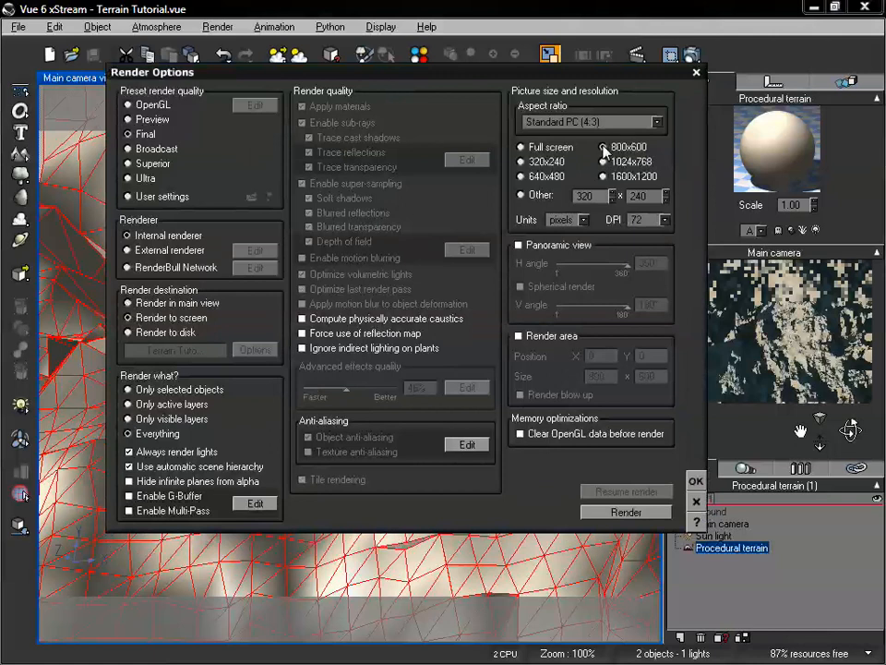
click(696, 481)
click(691, 55)
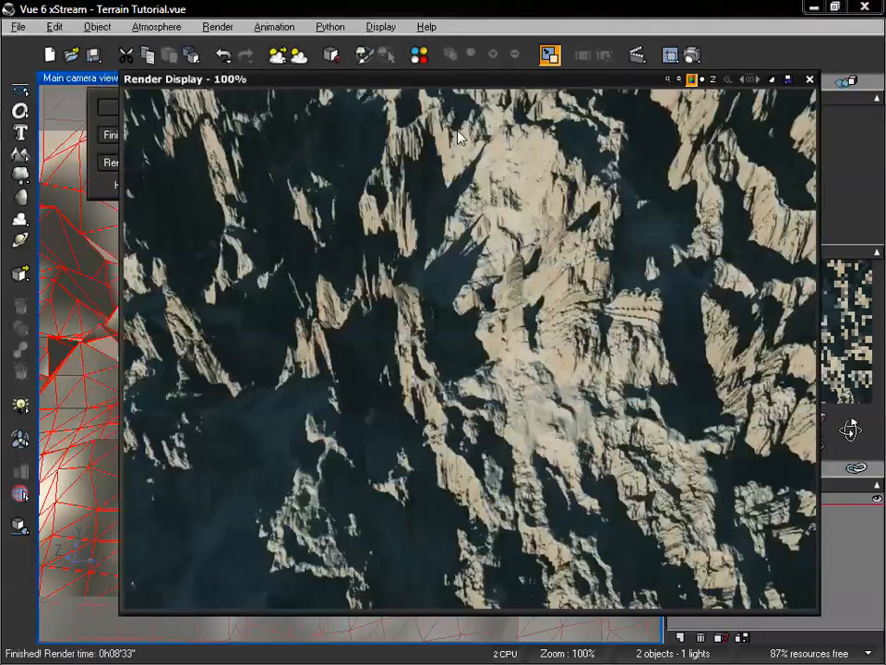
drag(484, 86, 477, 81)
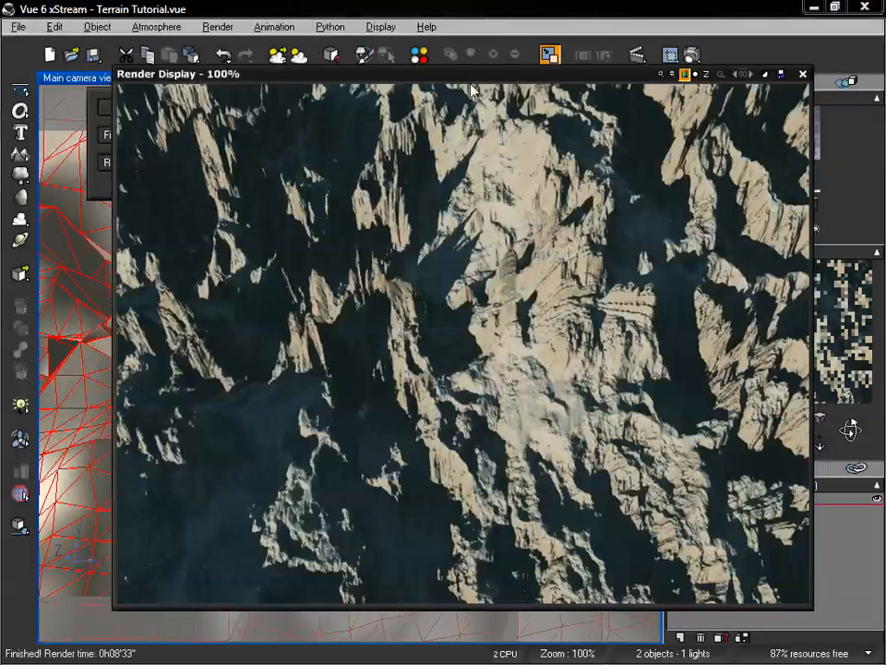
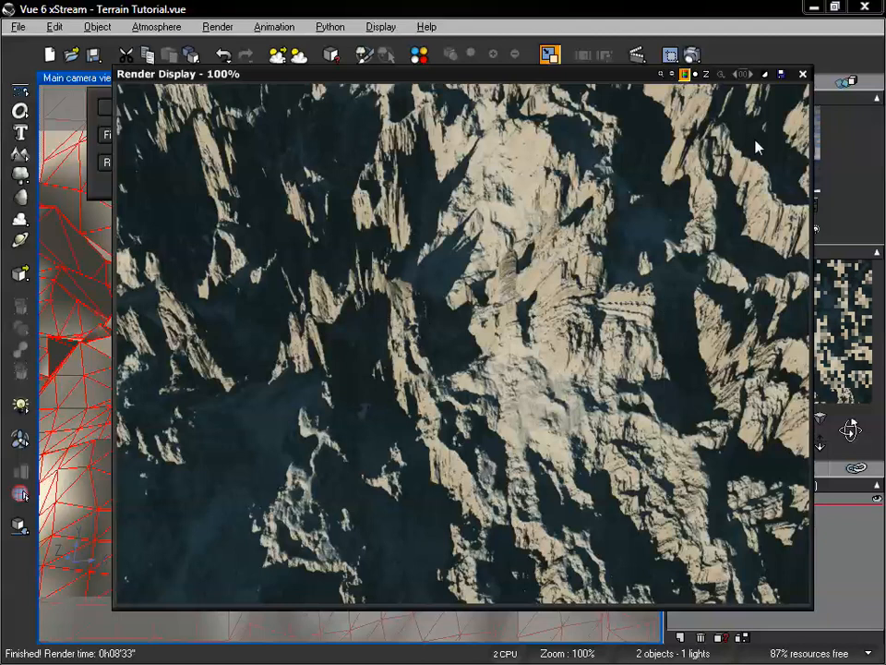
click(801, 75)
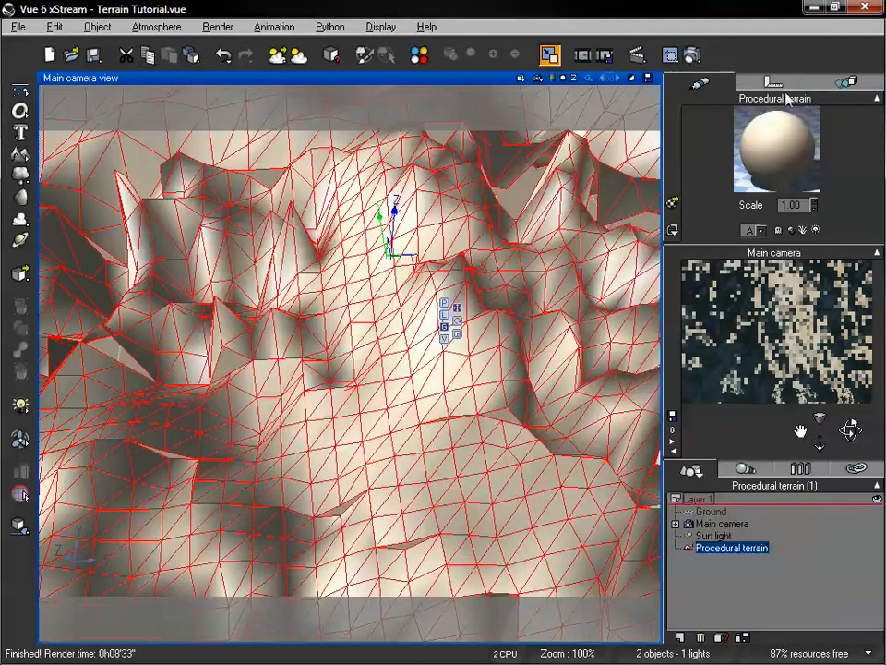
- Scale the procedural terrain down along its Z axis and refresh the main camera preview
click(457, 334)
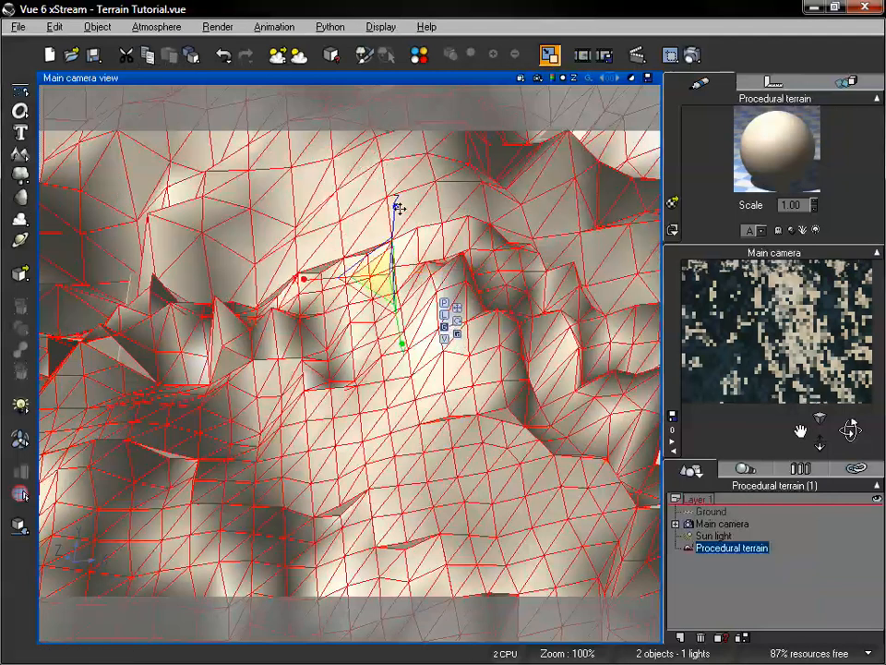
drag(397, 206, 394, 237)
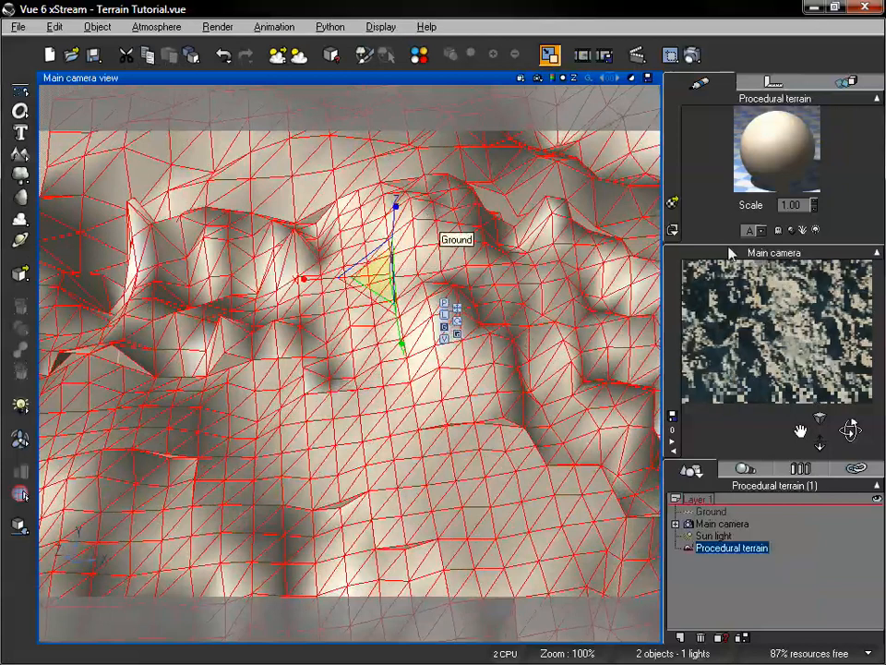
right_click(794, 310)
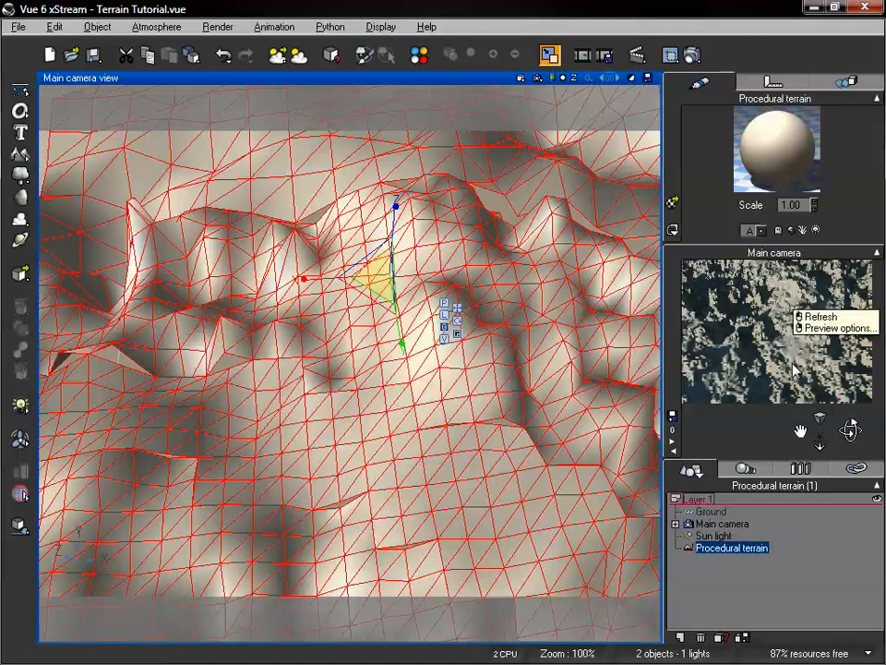
click(803, 316)
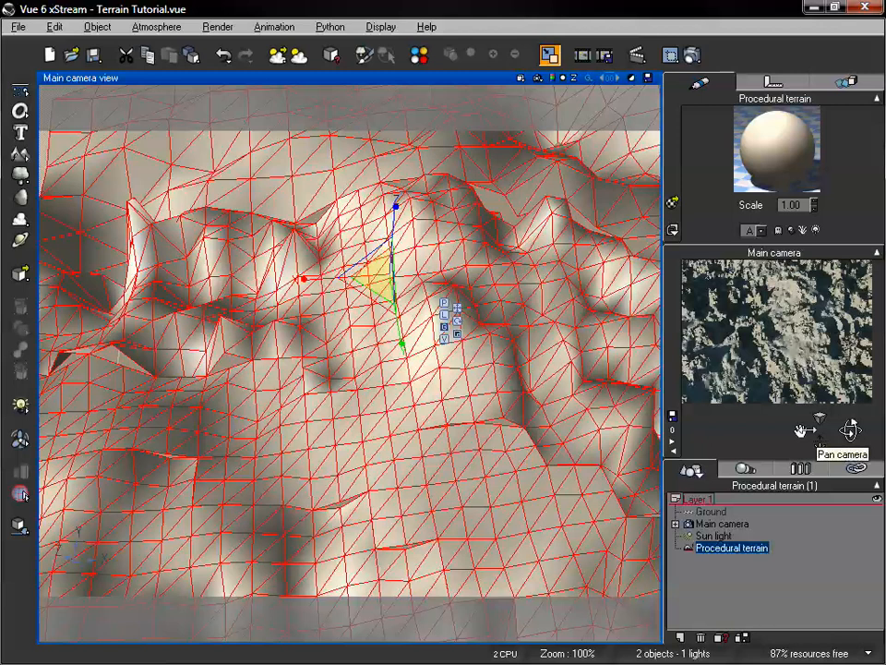
right_click(705, 321)
click(731, 331)
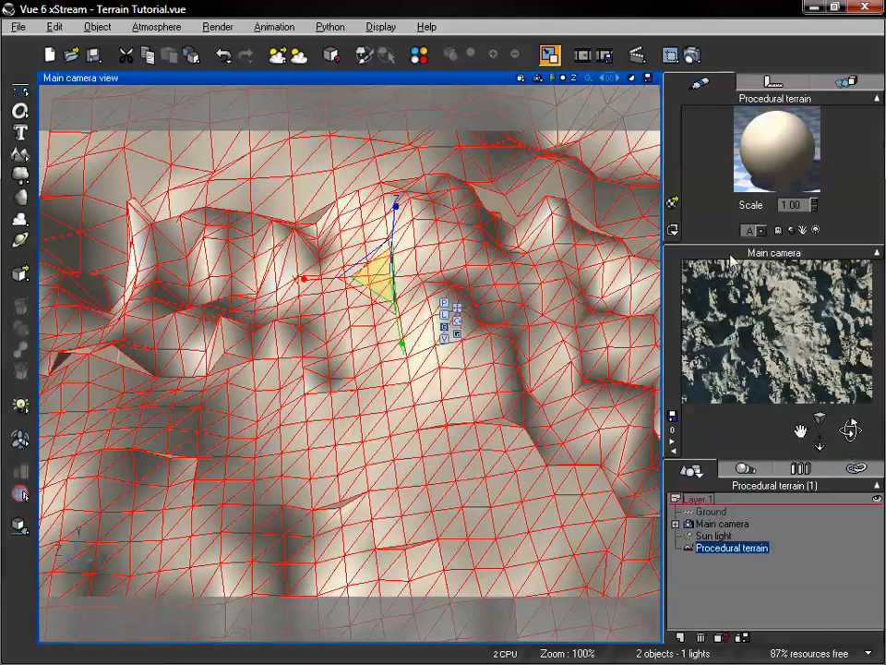
right_click(841, 363)
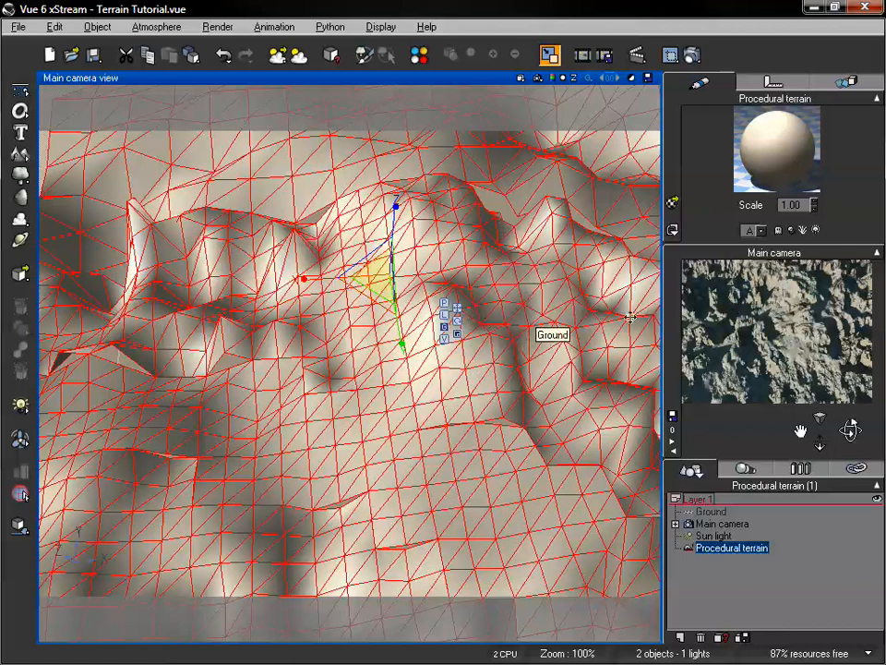
right_click(781, 330)
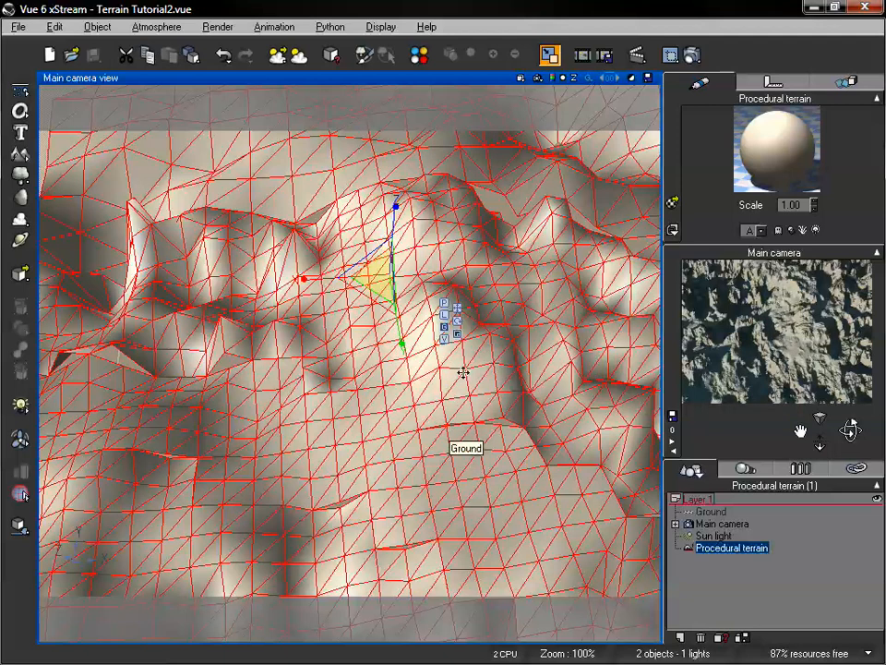
- Open the terrain's altitude function and delete the link from Advanced Turbulence to the wavelength of the Voronoi Simple Fractal node
double_click(465, 374)
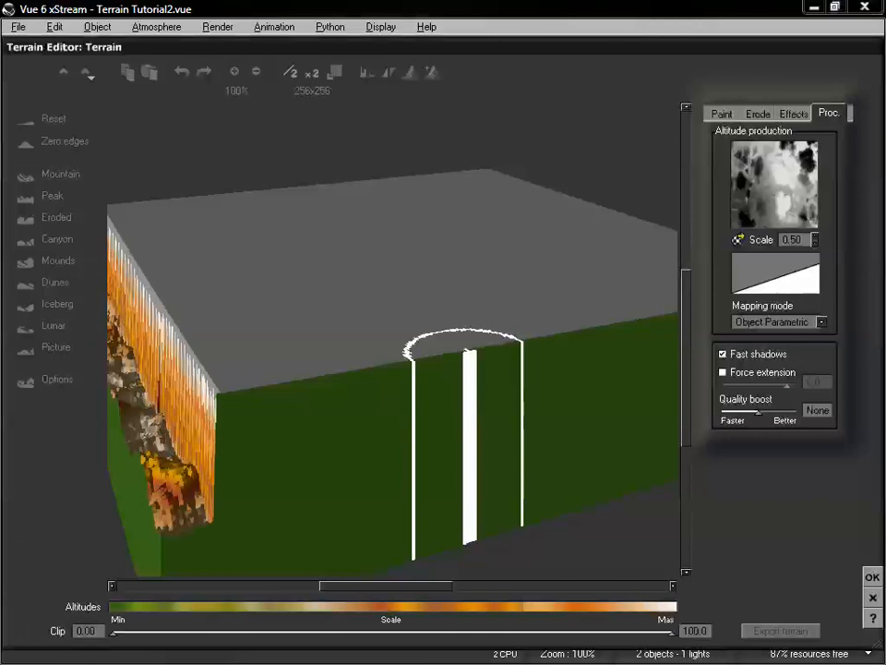
right_click(762, 171)
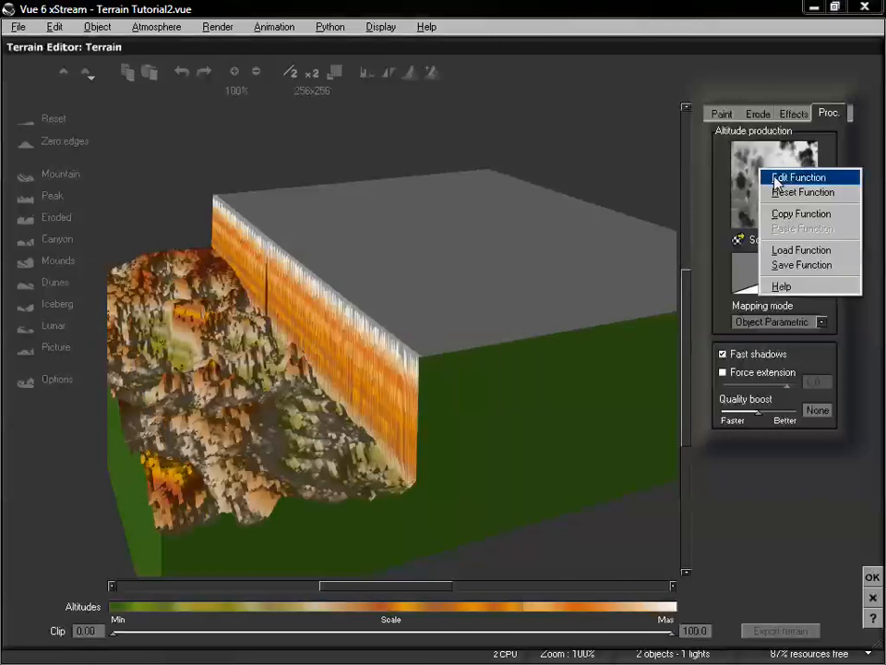
click(780, 177)
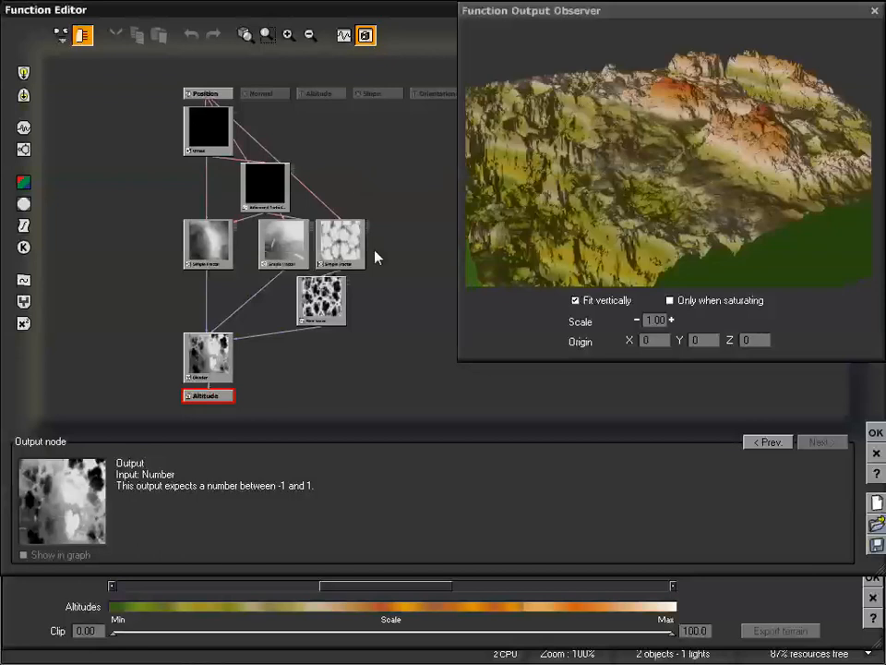
drag(288, 252, 275, 293)
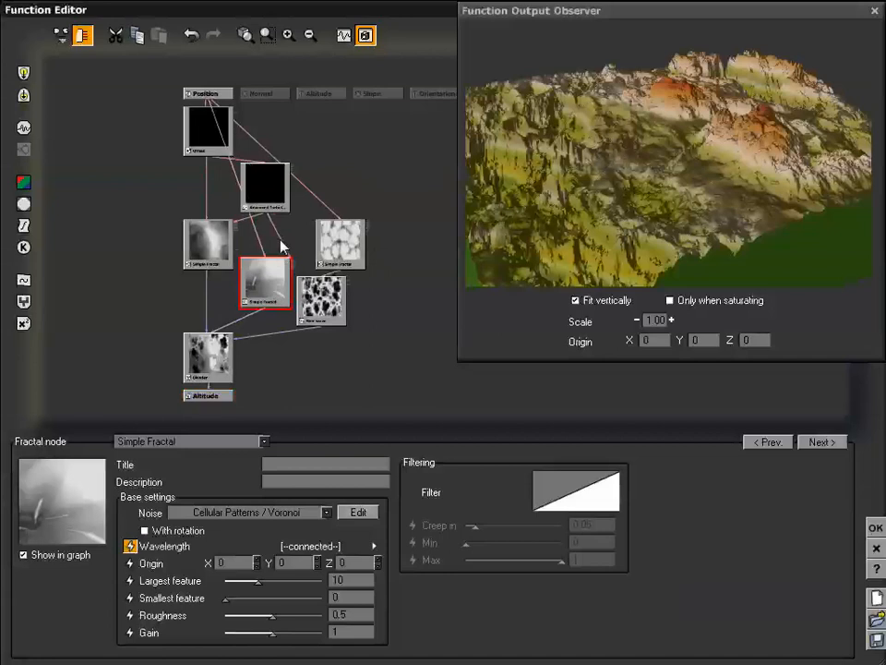
click(281, 247)
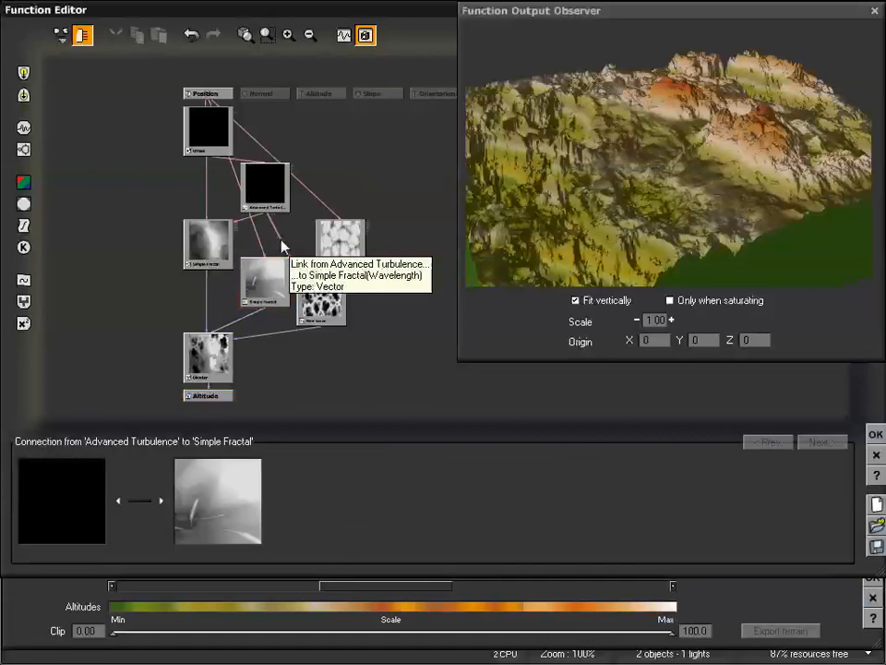
key(Delete)
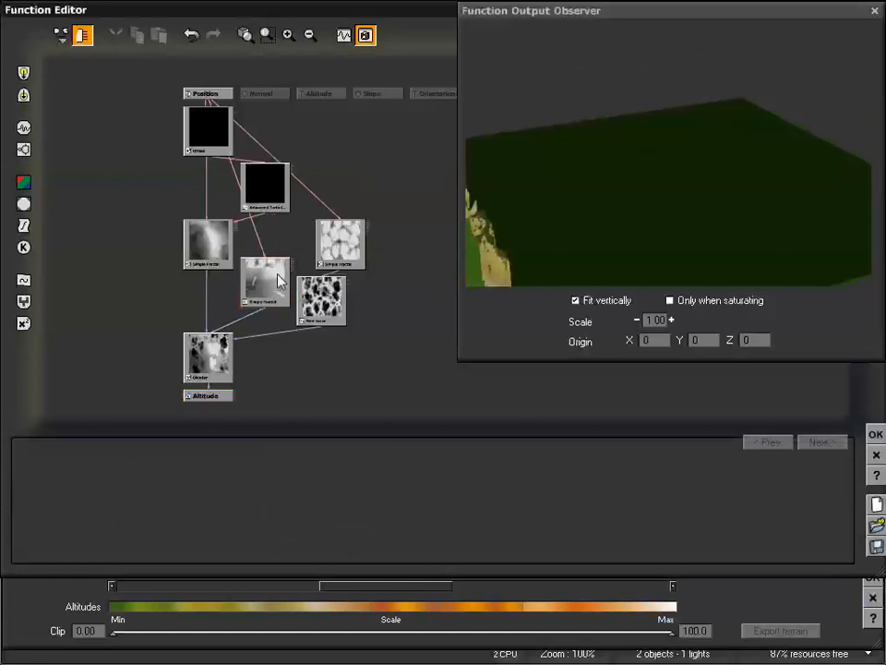
click(274, 274)
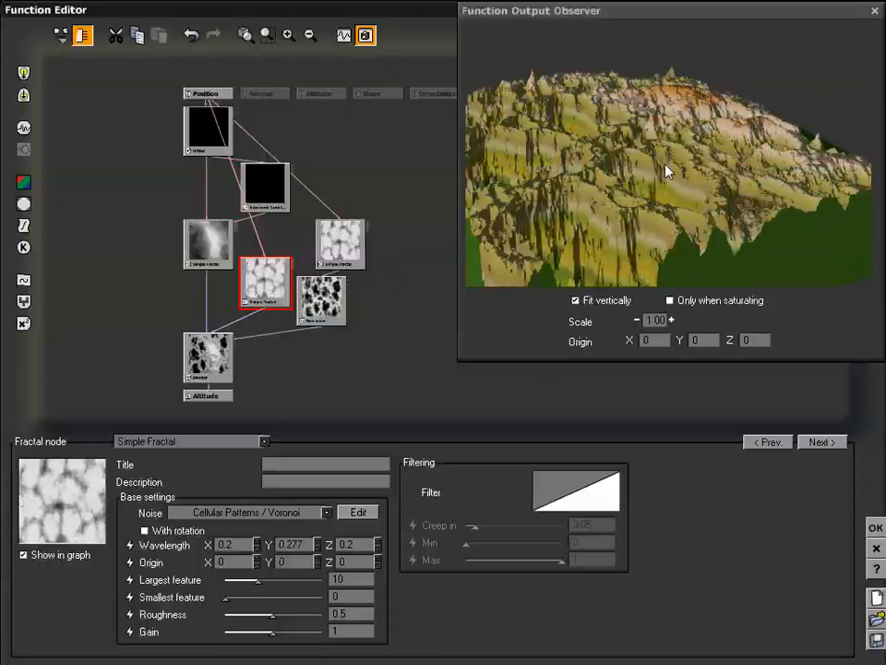
- Delete the unconnected Filter node, the Advanced Turbulence node and the leftover link from Offset to the Simple Fractal below it
drag(669, 162, 664, 190)
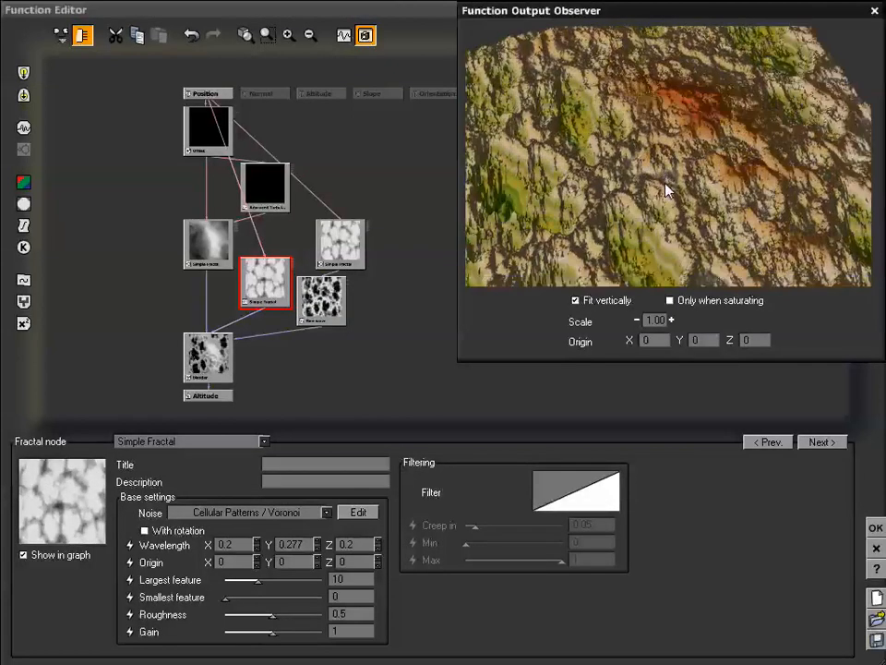
mouse_move(677, 193)
mouse_down()
mouse_move(677, 175)
mouse_move(678, 182)
mouse_up()
drag(611, 150, 673, 149)
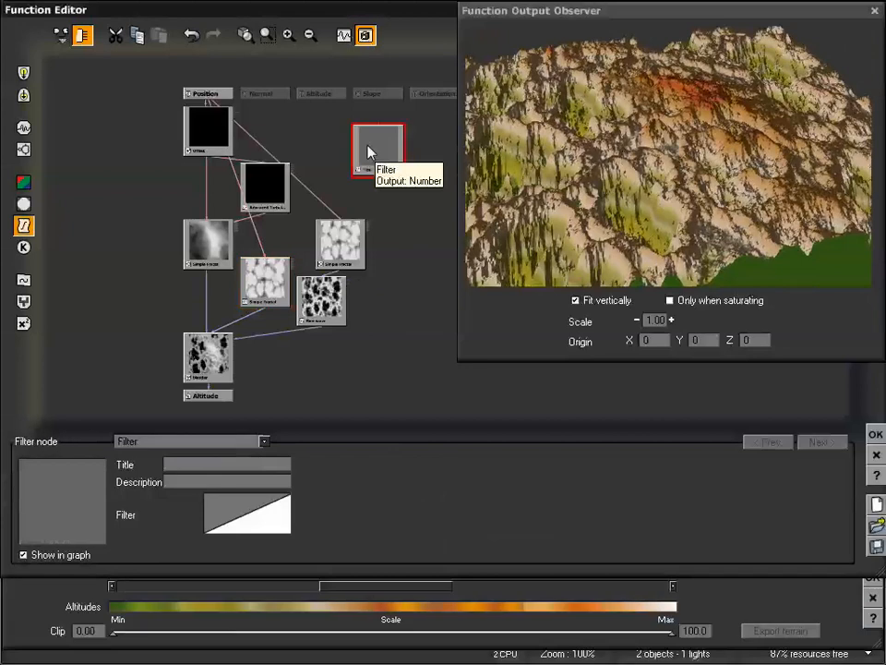
key(Delete)
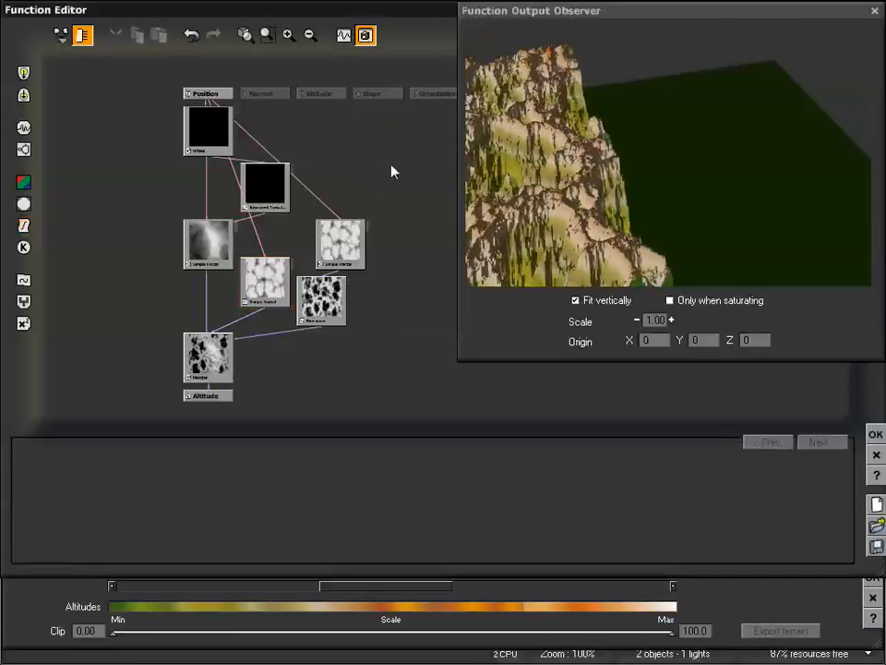
click(270, 195)
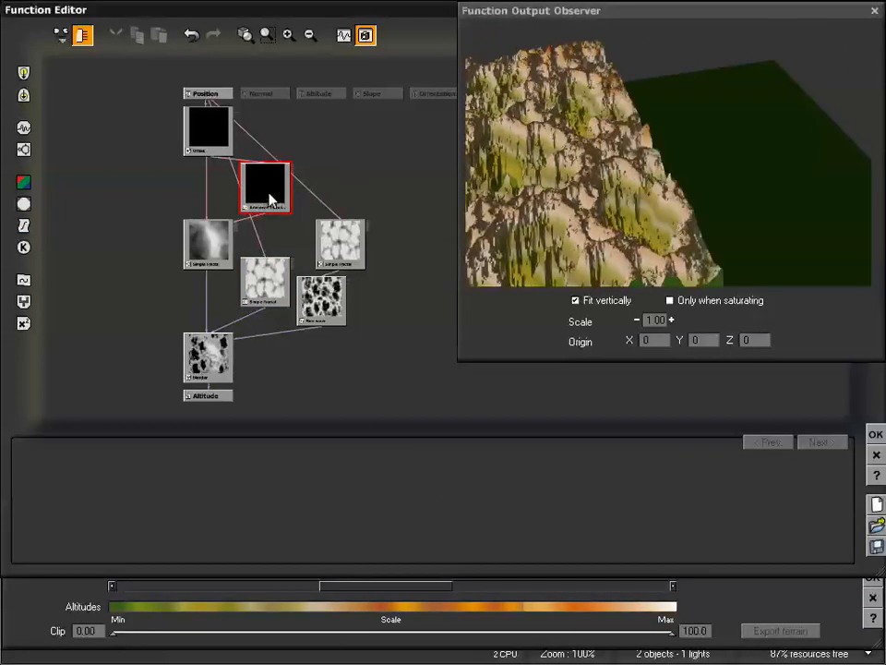
key(Delete)
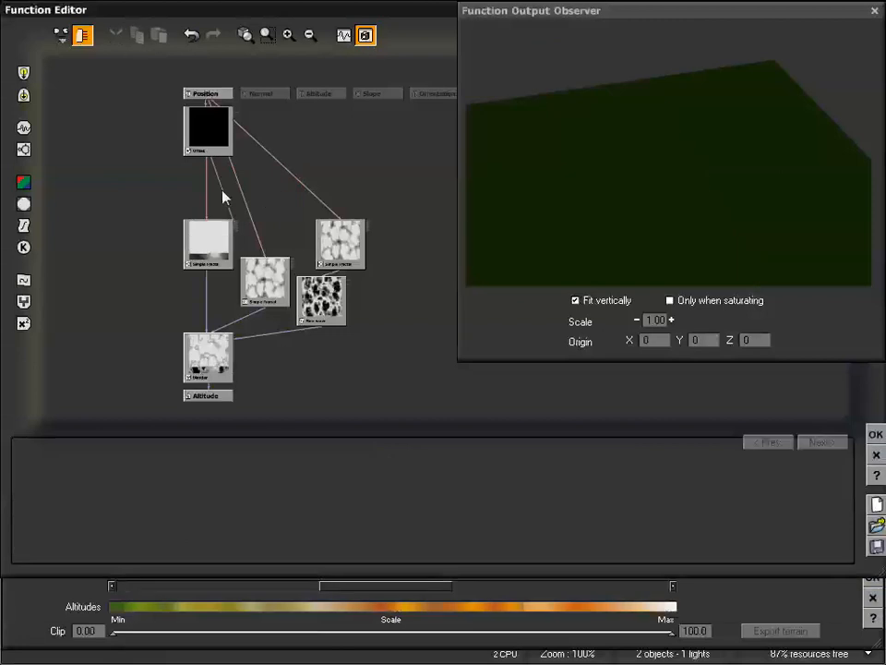
click(230, 197)
key(Delete)
- Move the Offset node down, closer to the Simple Fractal node it feeds, and check the terrain preview
click(222, 141)
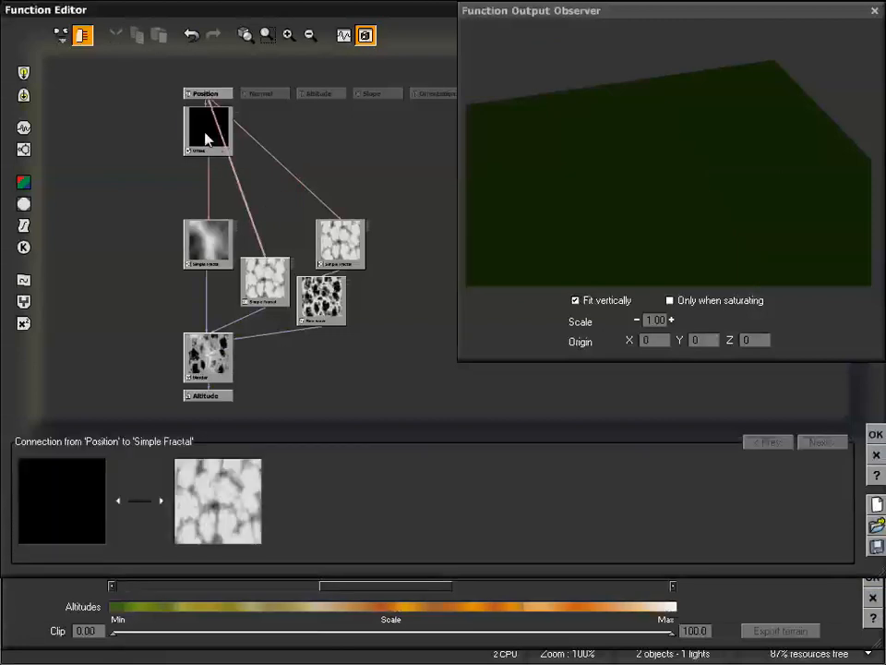
drag(208, 139, 207, 192)
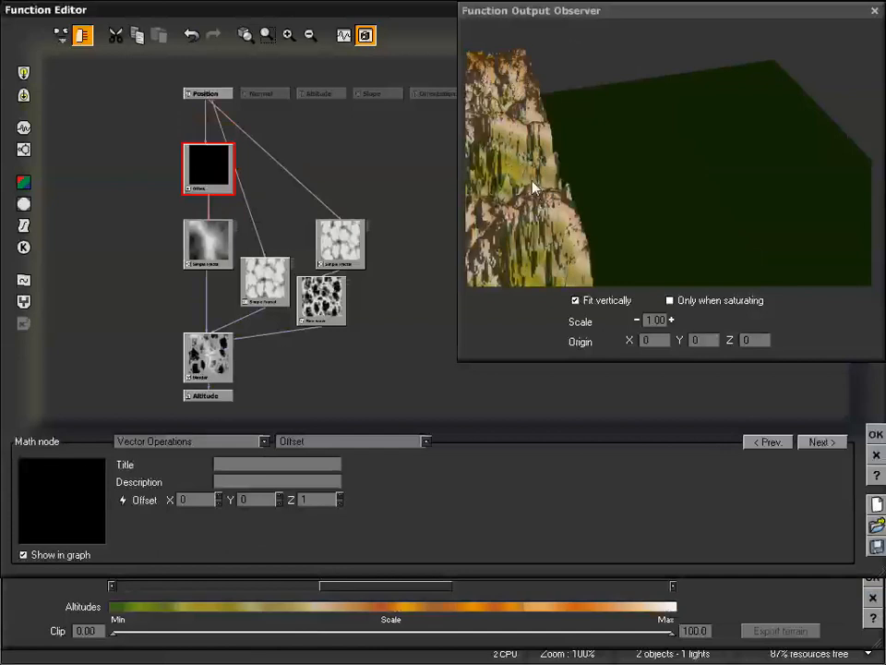
drag(518, 198, 590, 210)
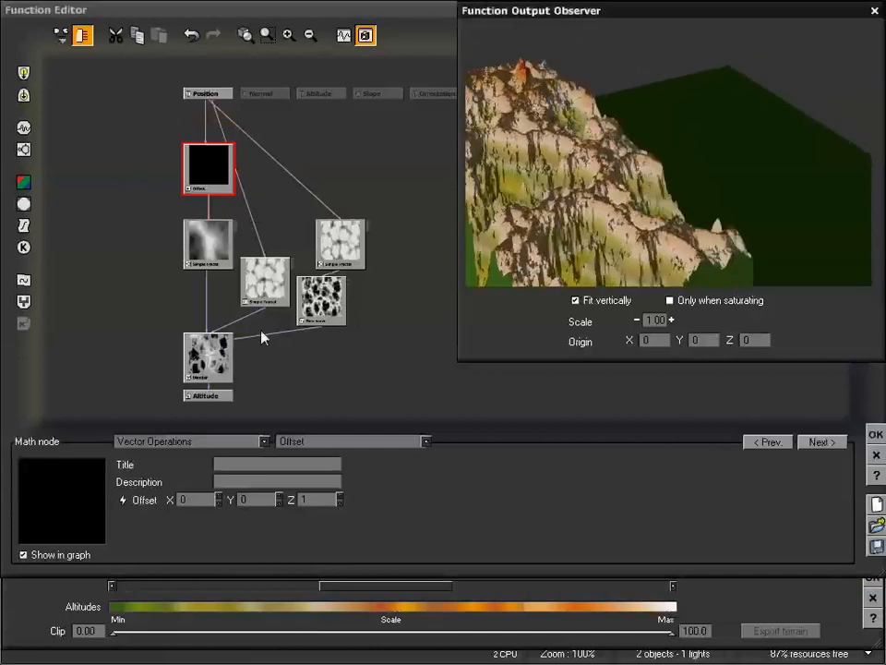
- Delete the Sine wave filter node and move the middle Simple Fractal up level with the other two fractal nodes
click(324, 302)
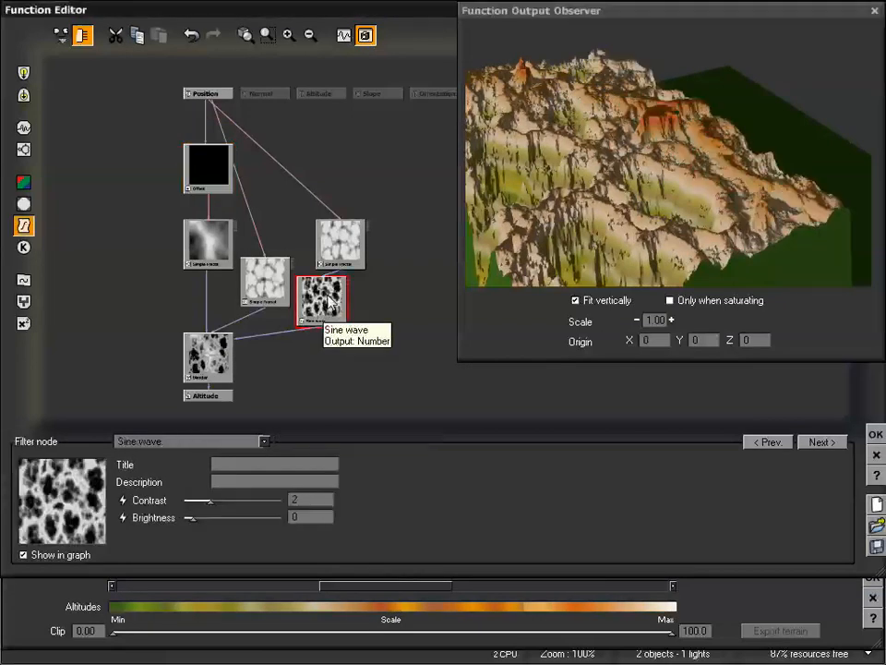
key(Delete)
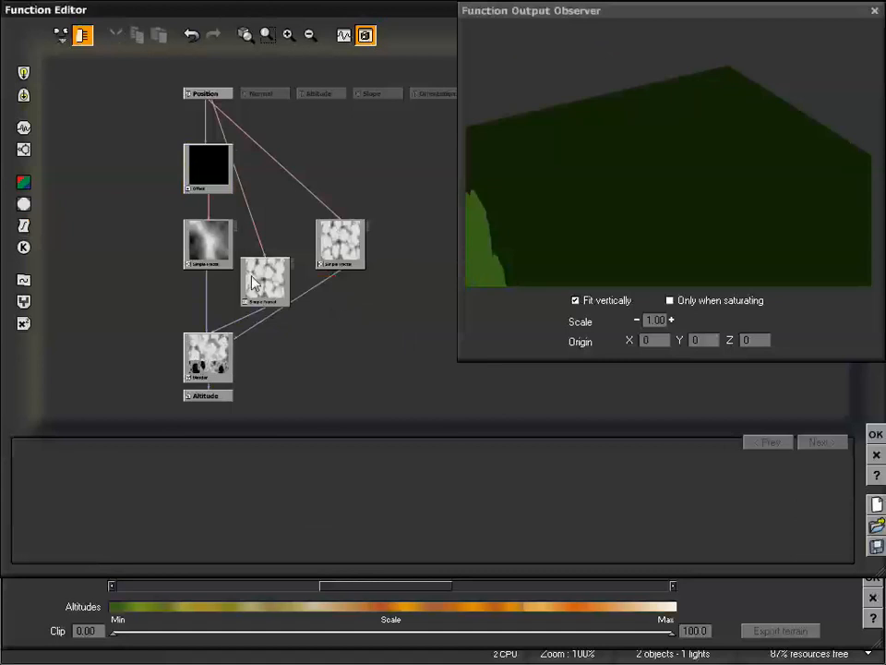
drag(277, 277, 277, 242)
click(222, 249)
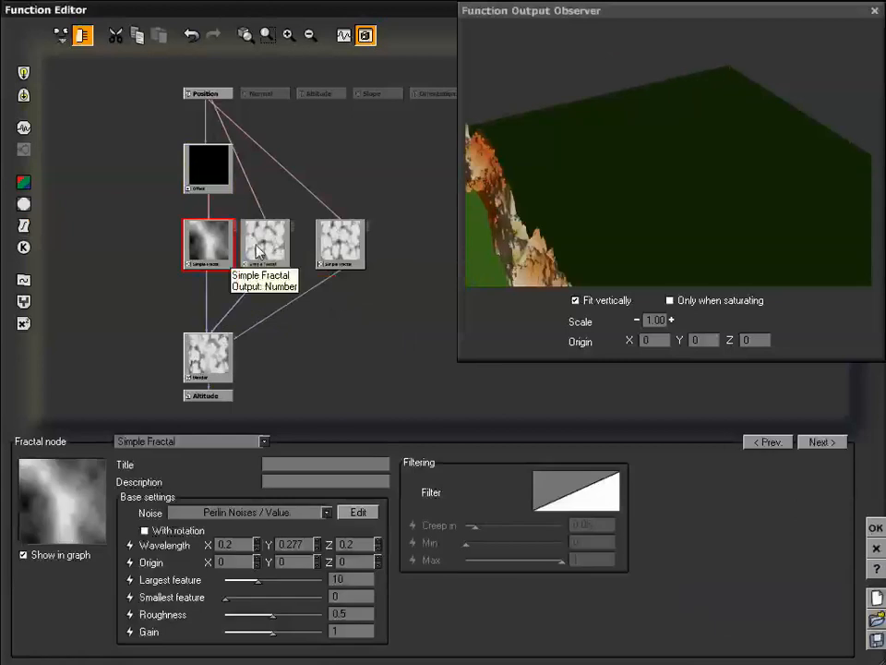
- Change the noise of the middle Simple Fractal node to Cellular Patterns / Crystals
click(259, 250)
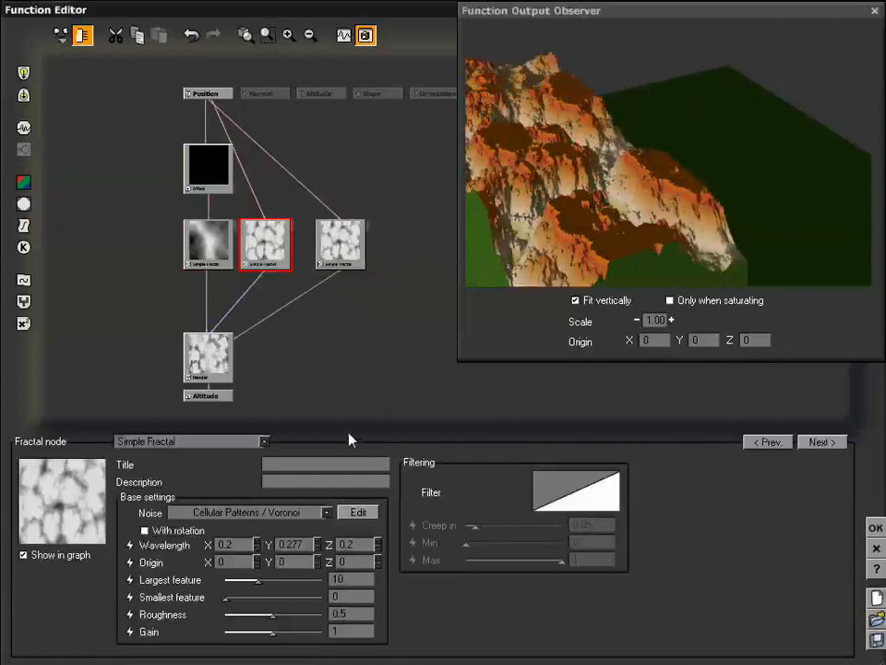
click(326, 513)
mouse_move(273, 530)
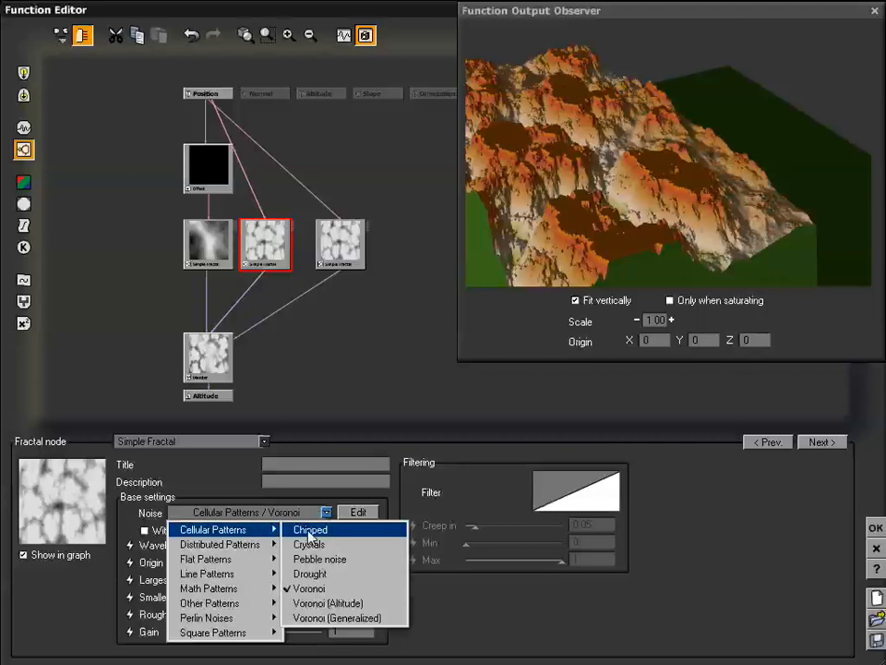
click(328, 546)
click(328, 546)
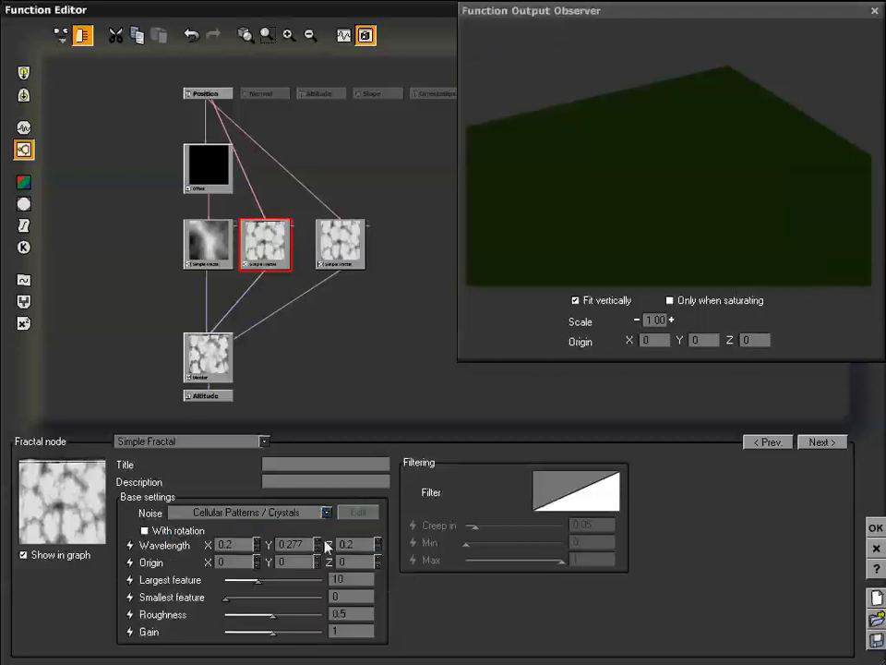
- Change the noise of the remaining Voronoi Simple Fractal to Perlin Noises / Value-Gradient and inspect the terrain preview
click(358, 261)
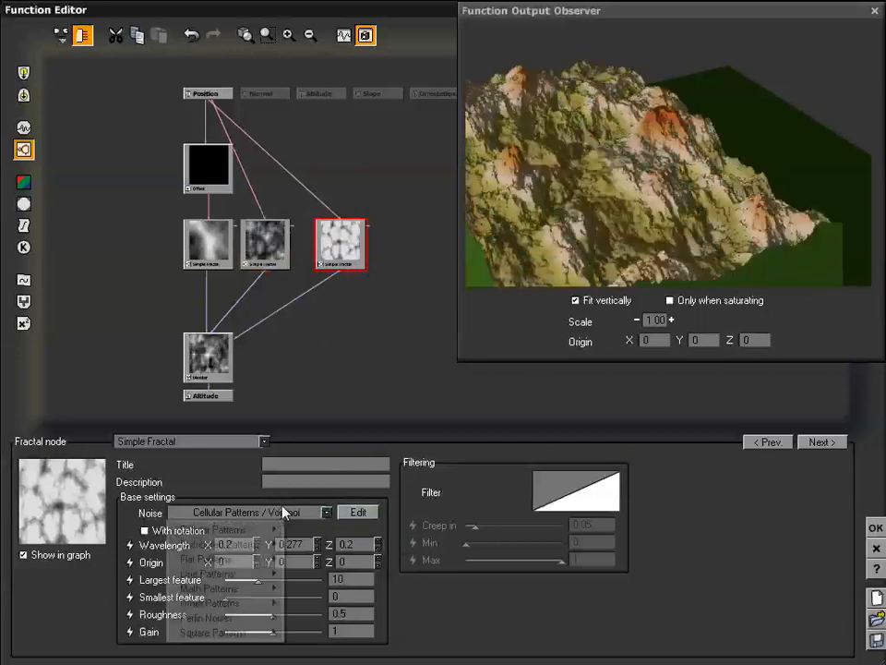
click(280, 511)
mouse_move(252, 591)
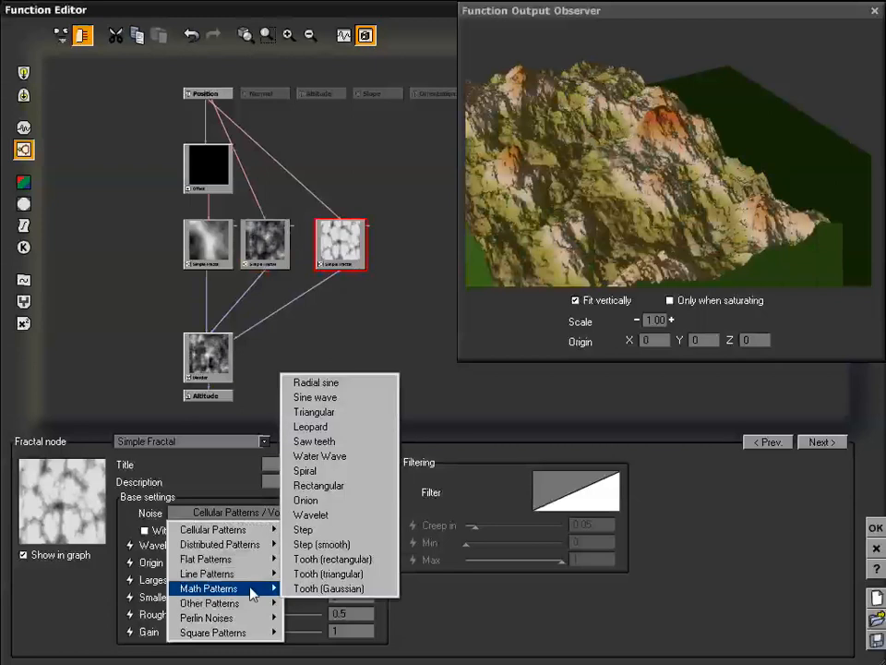
mouse_move(252, 549)
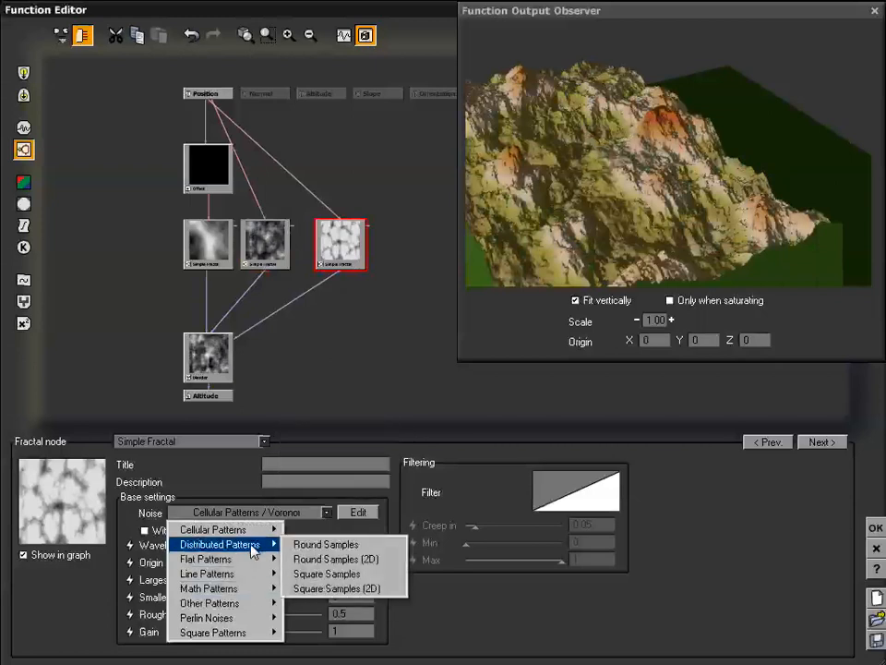
mouse_move(221, 617)
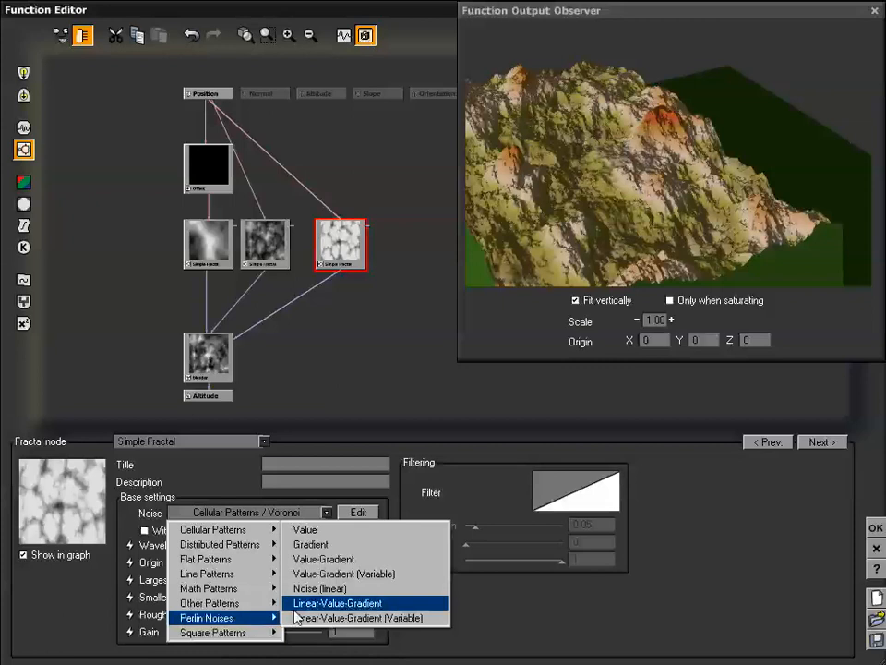
click(325, 559)
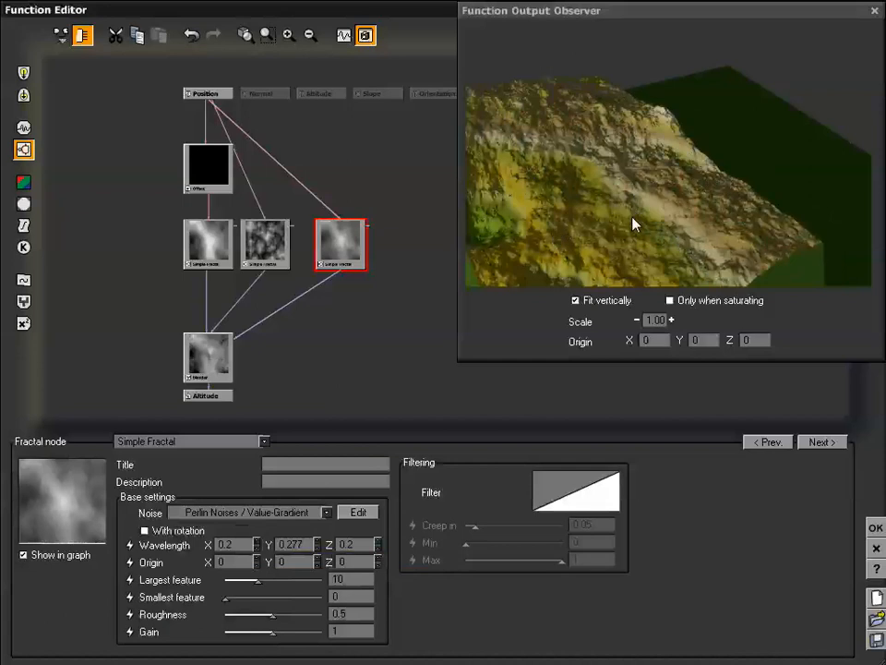
mouse_move(631, 217)
mouse_down()
mouse_move(632, 226)
mouse_move(637, 204)
mouse_move(642, 209)
mouse_up()
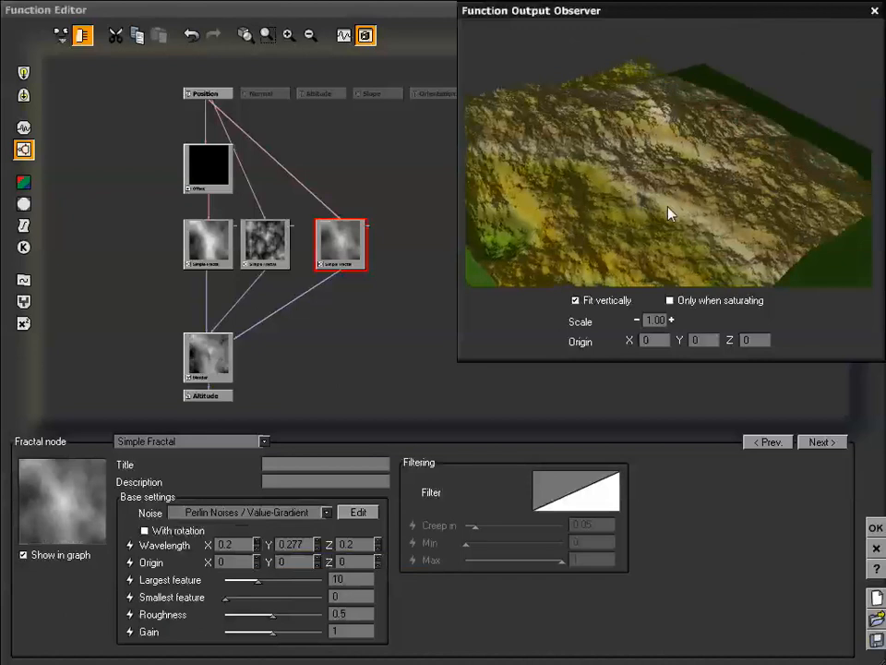
mouse_move(668, 210)
mouse_down()
mouse_move(668, 192)
mouse_move(674, 207)
mouse_up()
click(387, 210)
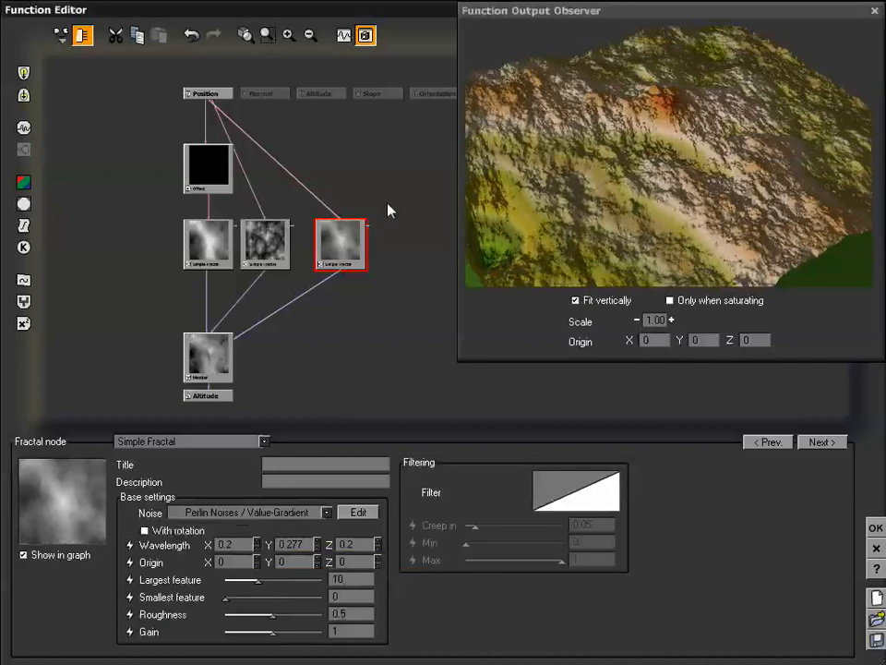
- Change the Offset math node's vector operation to Rotation And Twist
click(223, 164)
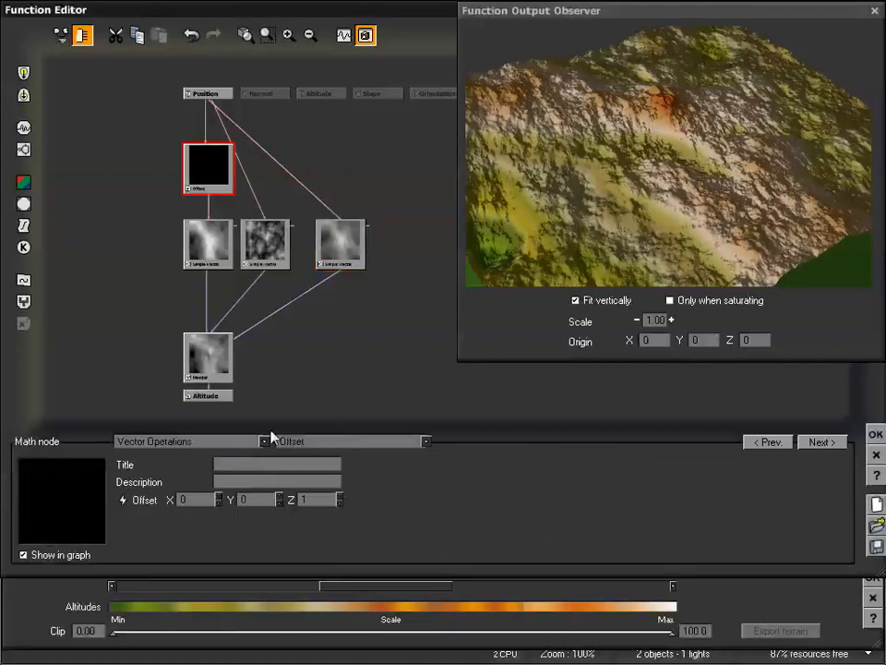
click(356, 445)
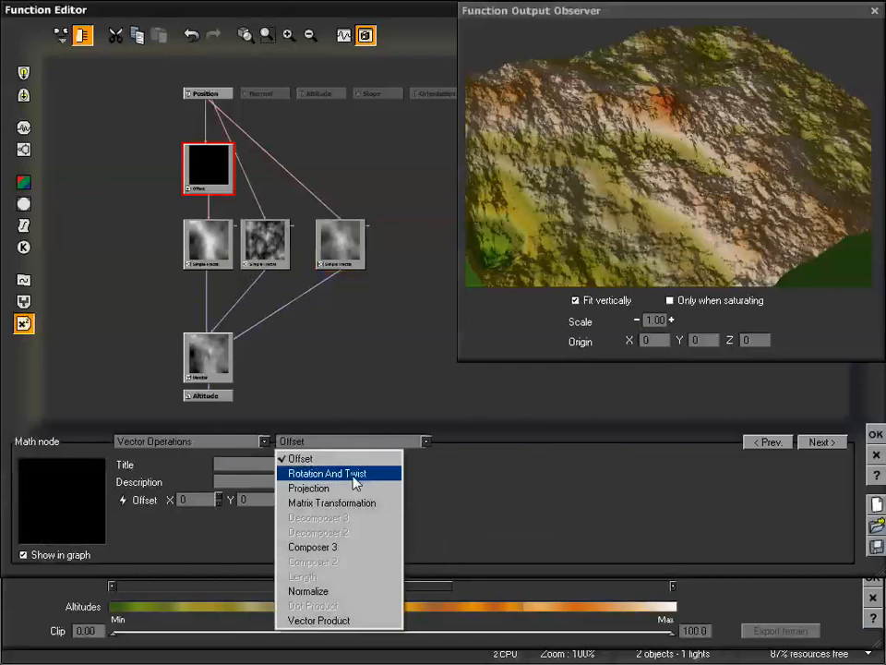
click(356, 474)
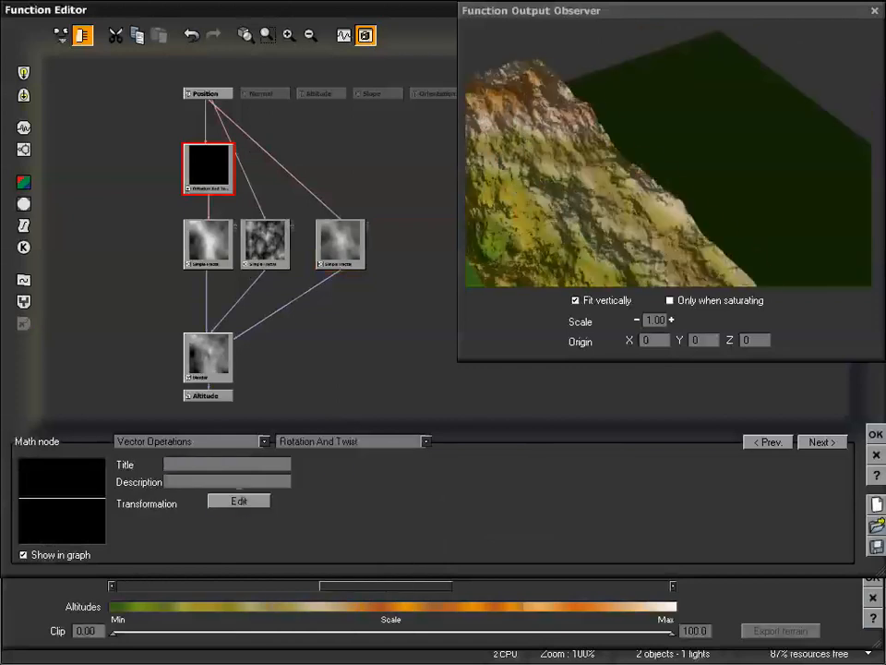
- Set the node's rotation to about X 49°, Y 95°, Z 189° and twist to Y to X -41°, Y to Z 27°, X to Z 59°
click(240, 503)
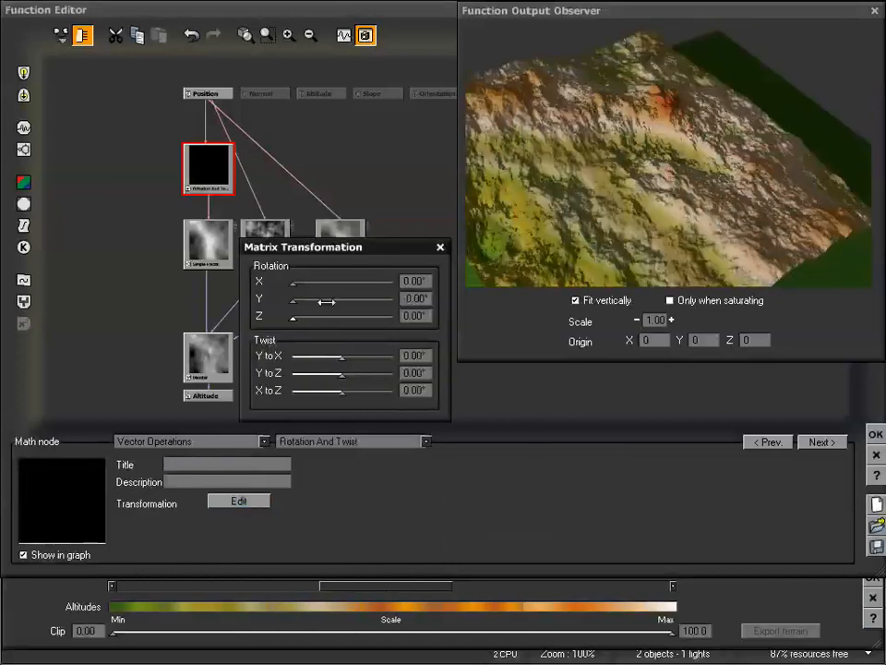
drag(295, 285, 318, 299)
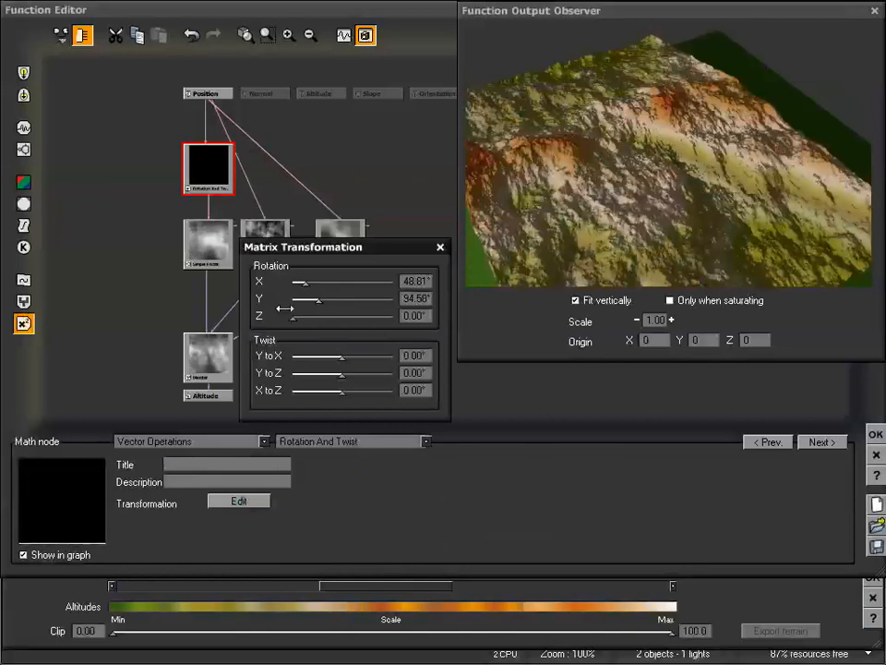
drag(300, 316, 355, 316)
drag(340, 356, 379, 391)
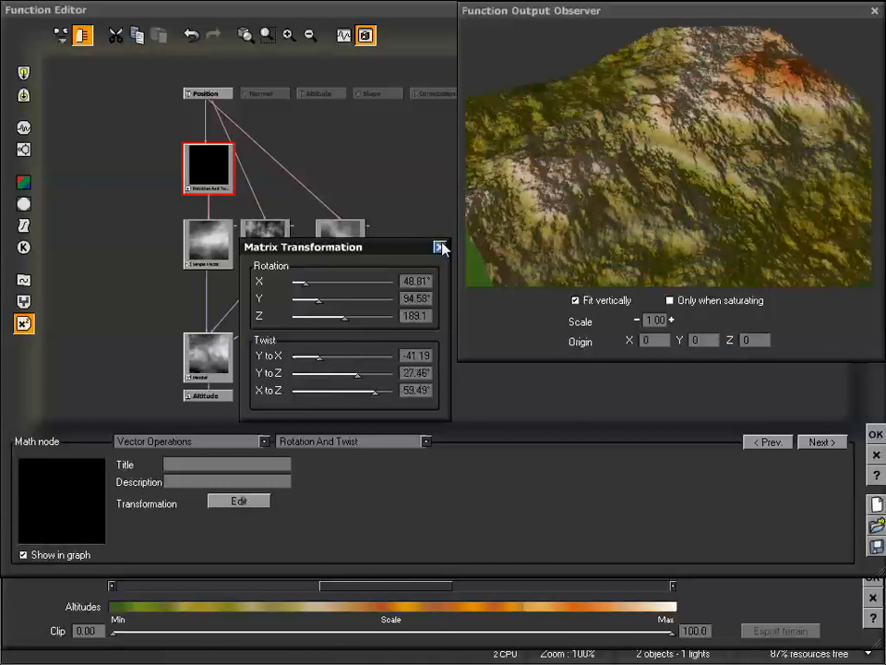
click(441, 247)
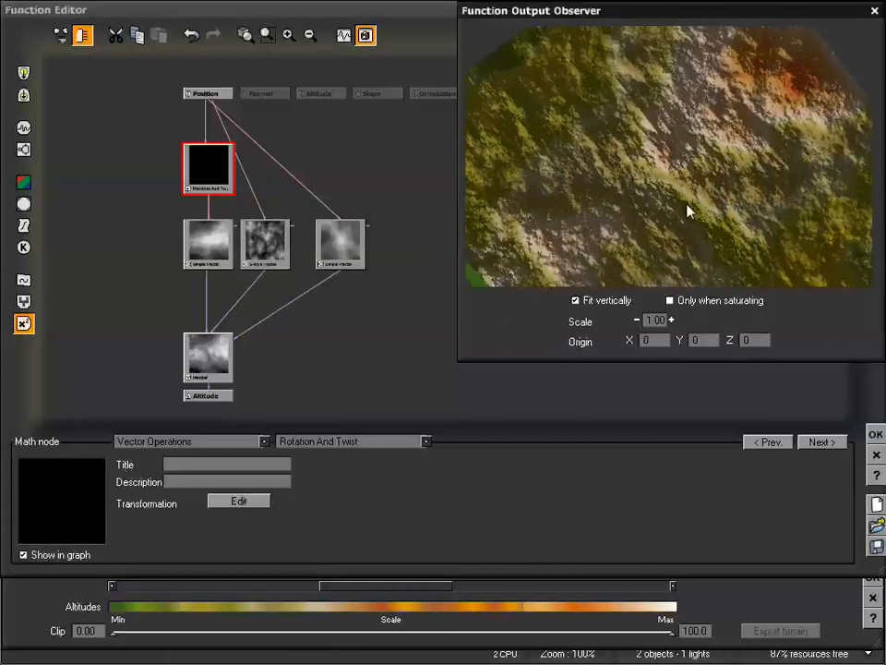
drag(698, 178, 659, 171)
drag(715, 178, 699, 120)
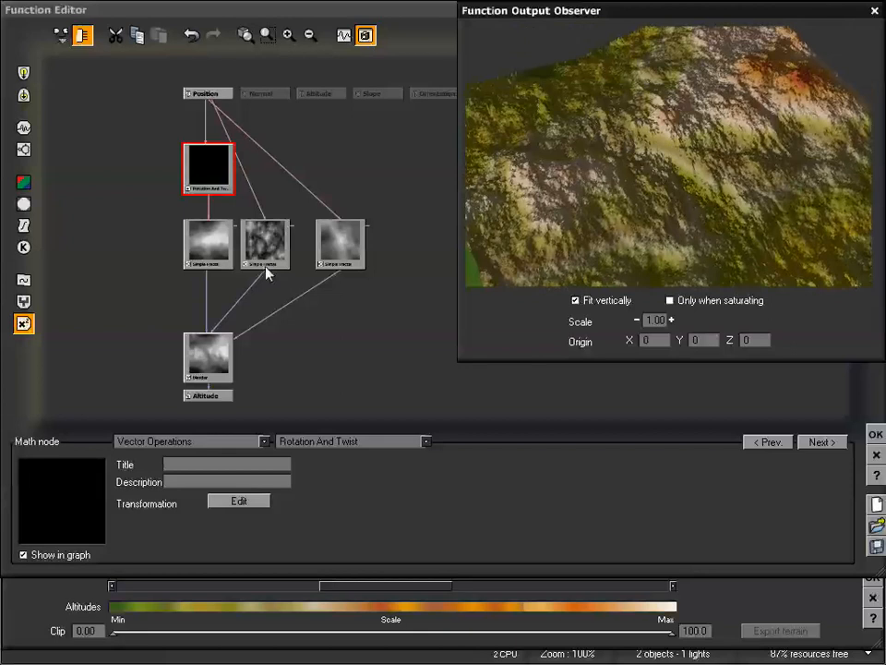
- Move the three Simple Fractal nodes and the Blender node up, leaving free space between Blender and Altitude
drag(264, 251, 273, 206)
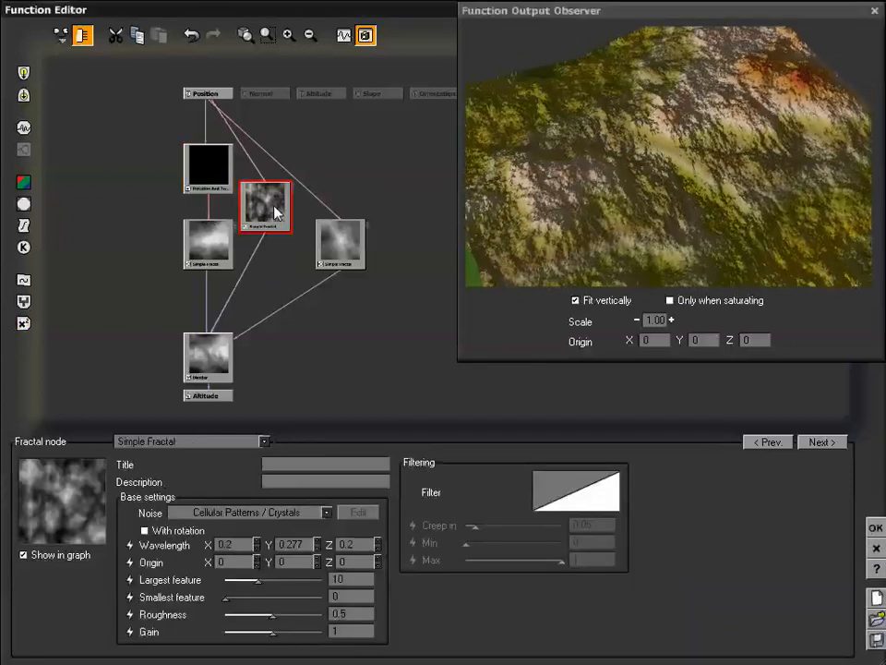
drag(336, 257, 337, 201)
drag(217, 357, 206, 283)
click(207, 231)
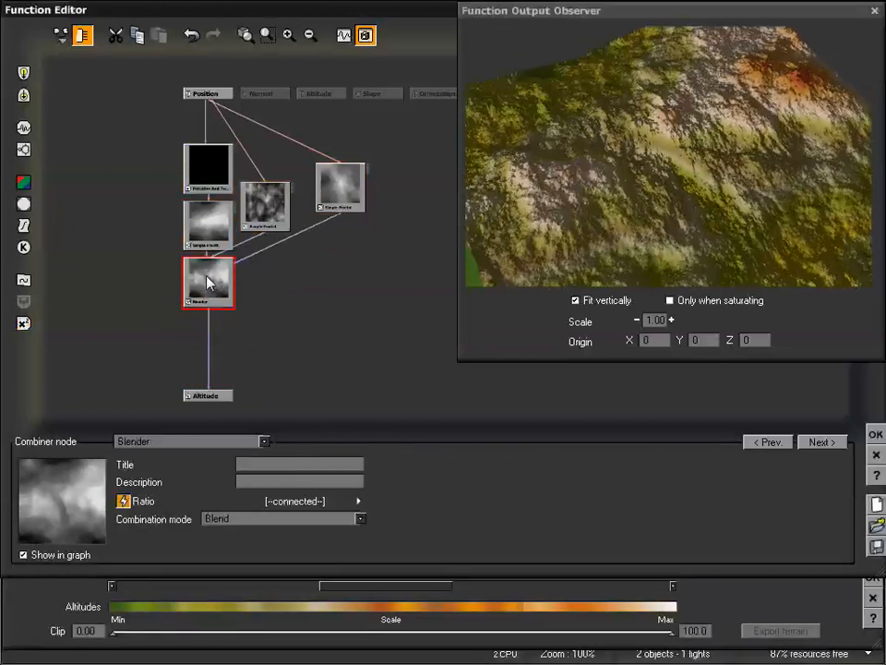
drag(633, 234, 724, 179)
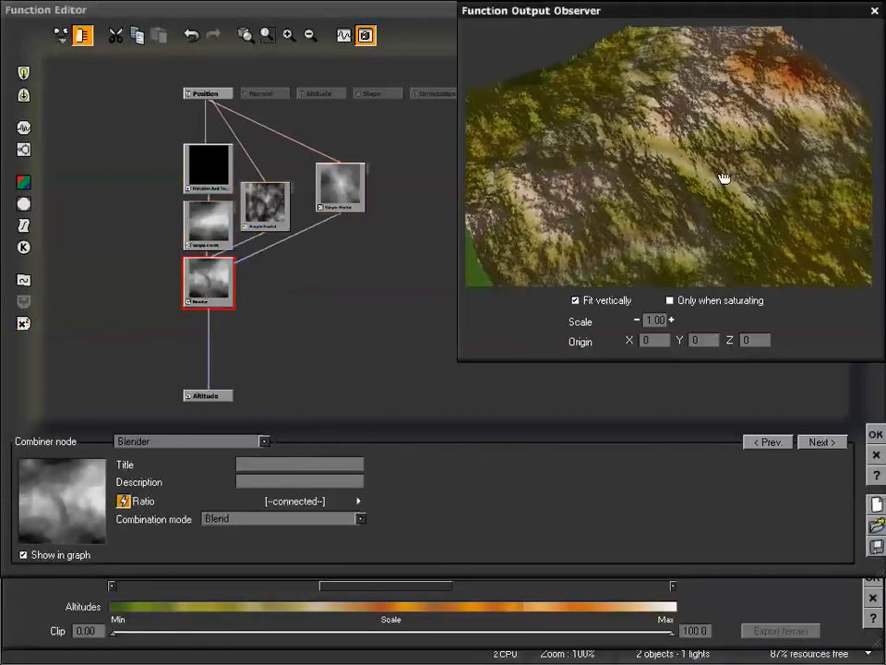
- Insert a Sine wave filter node into the link between Blender and Altitude and inspect the terrain preview
click(209, 348)
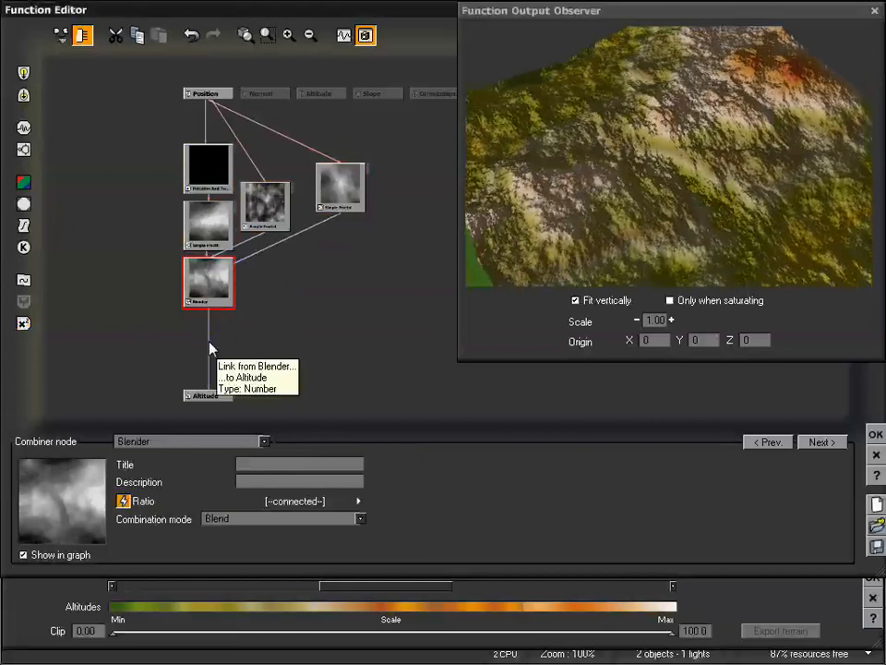
click(209, 349)
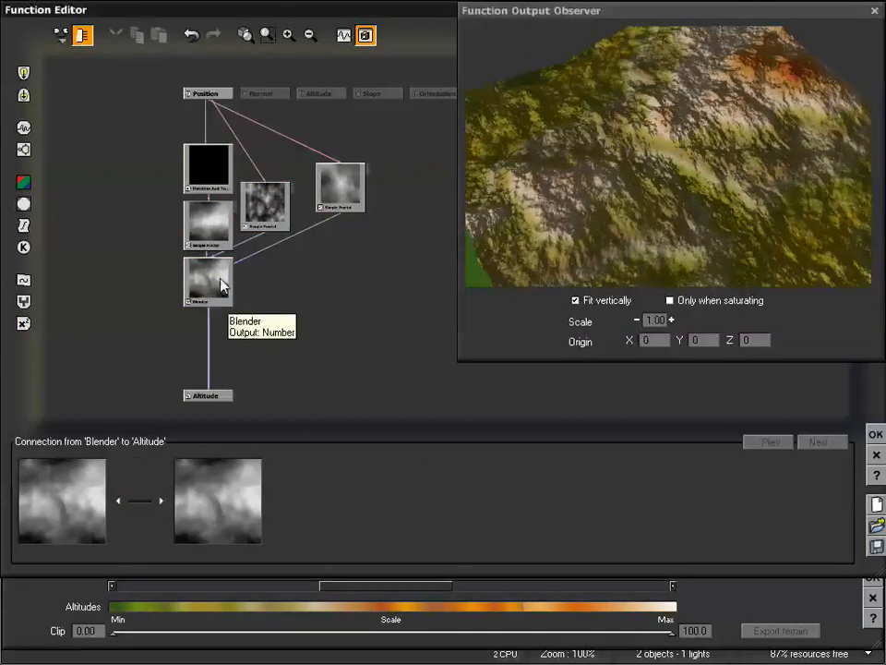
click(23, 225)
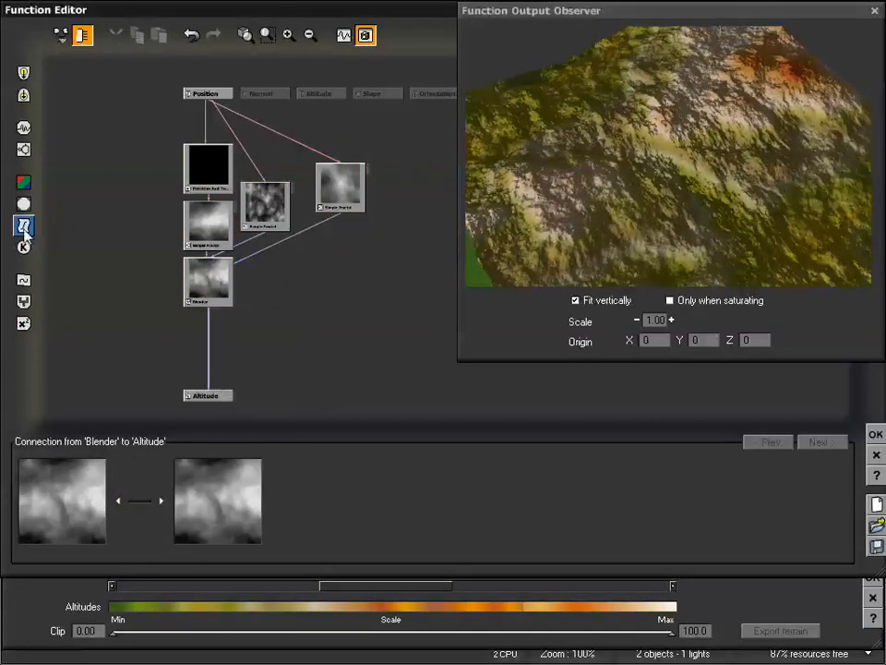
click(208, 337)
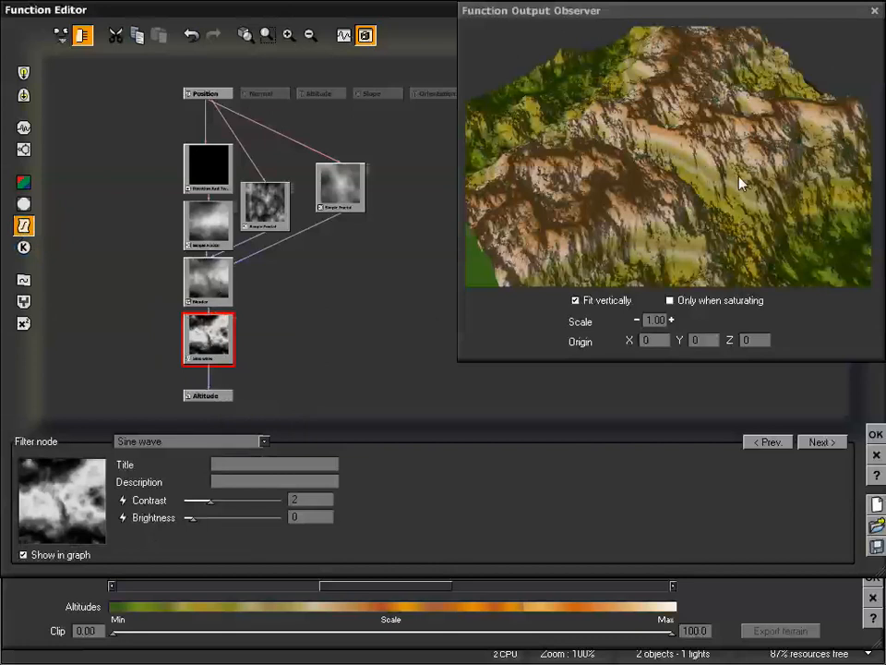
drag(743, 182, 704, 198)
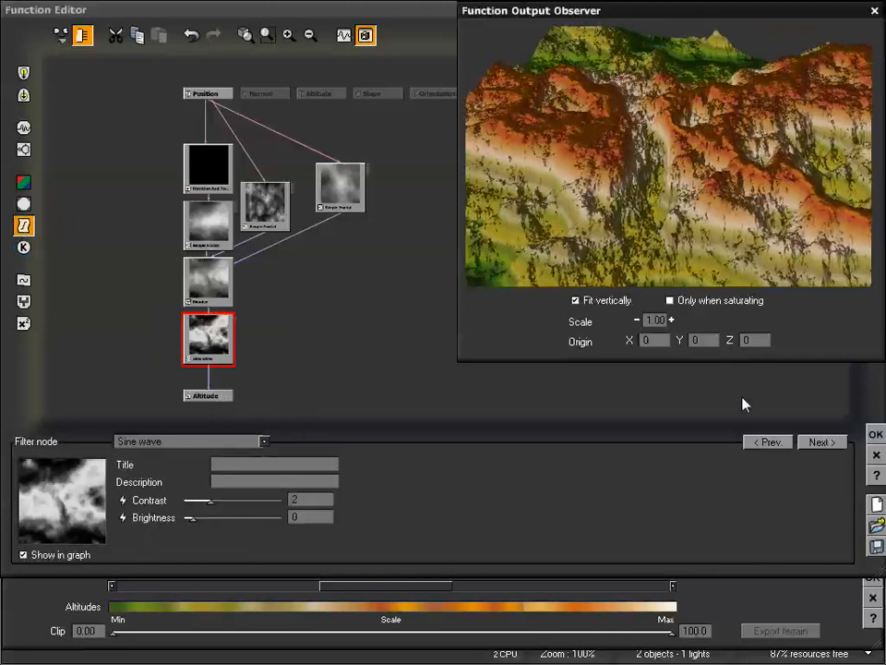
- Accept the altitude function, inspect the reshaped terrain and apply the changes to the scene
click(877, 436)
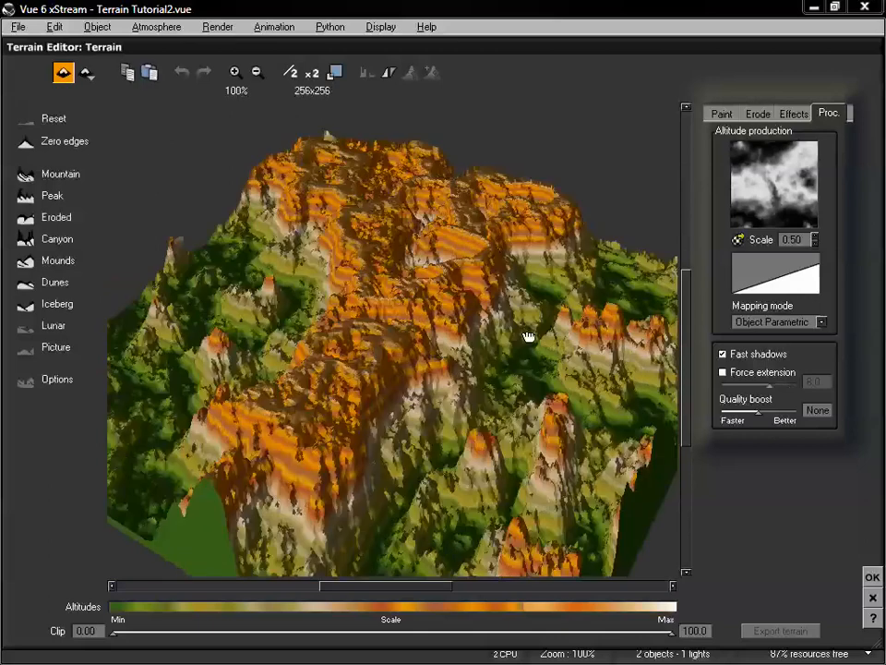
drag(528, 336, 440, 336)
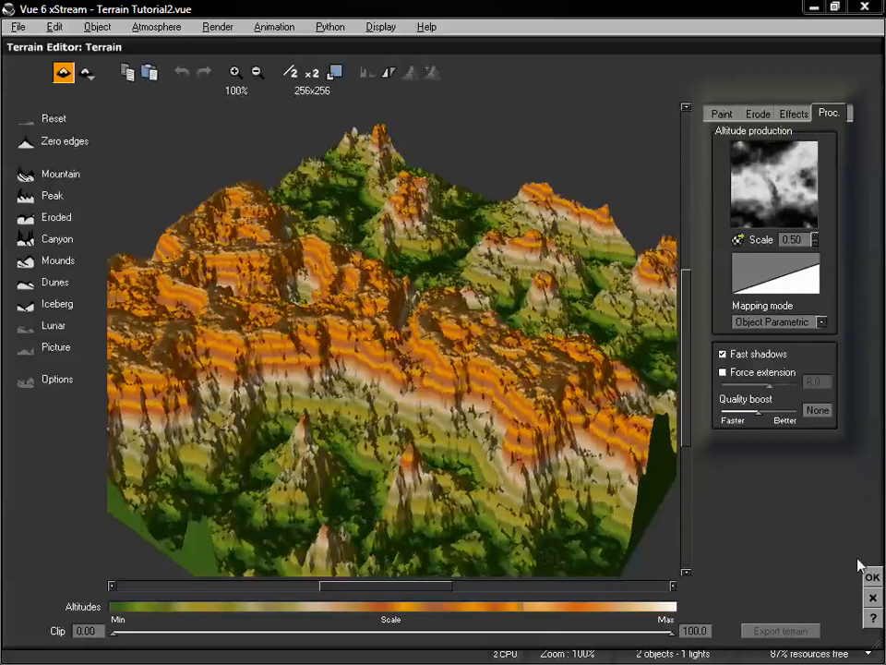
click(872, 578)
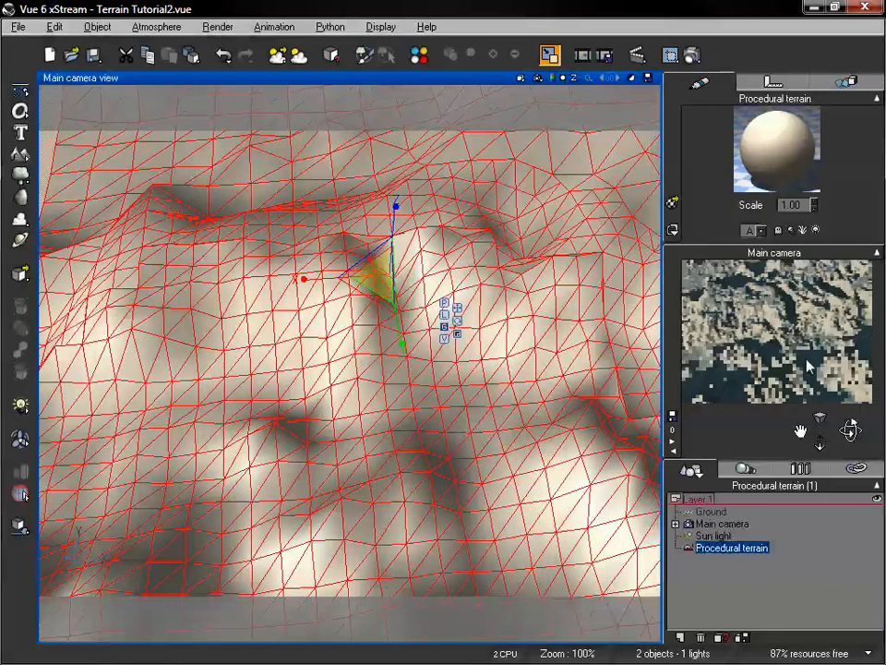
- Refresh the main camera preview and render the reshaped procedural terrain
right_click(801, 388)
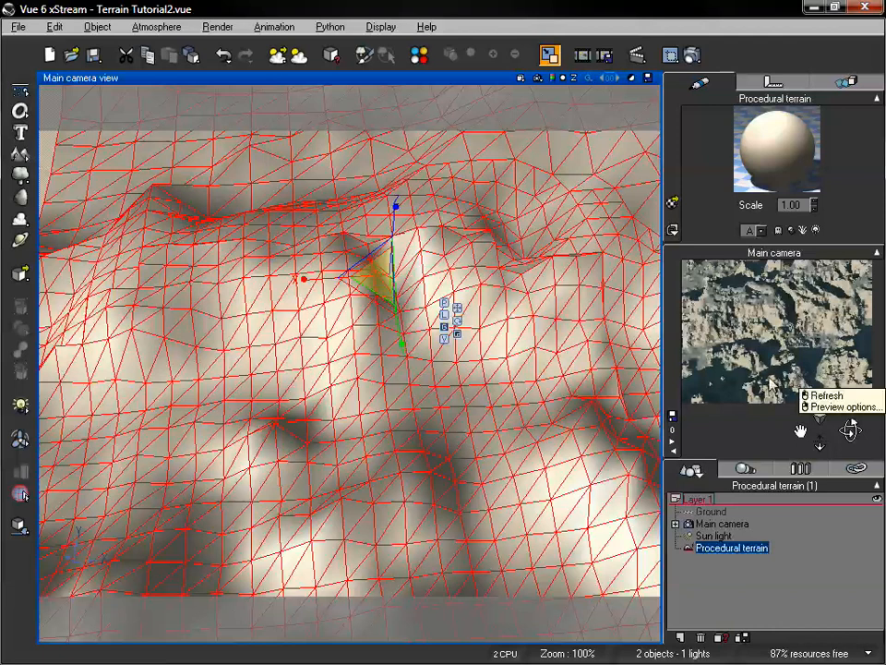
click(736, 395)
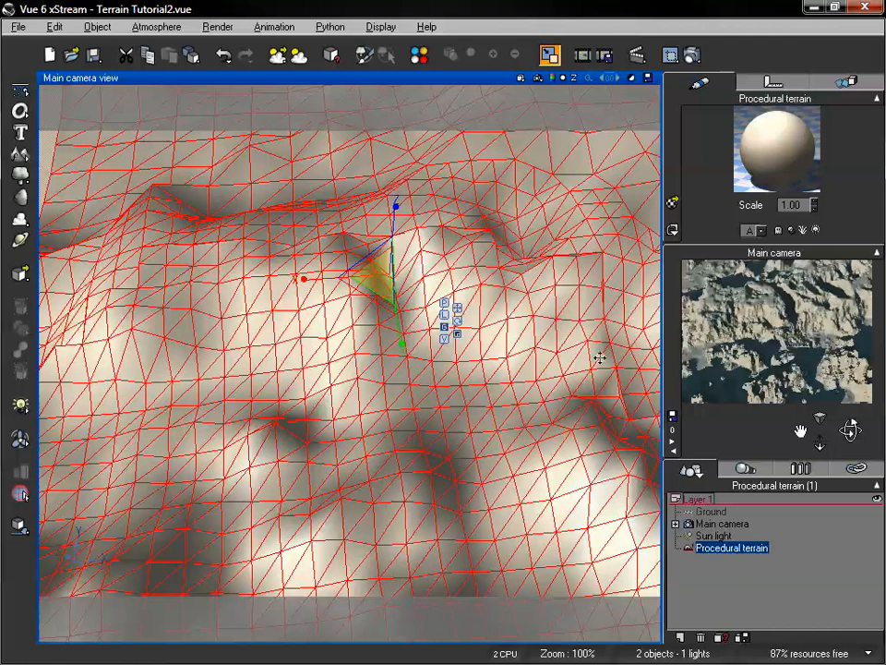
right_click(800, 334)
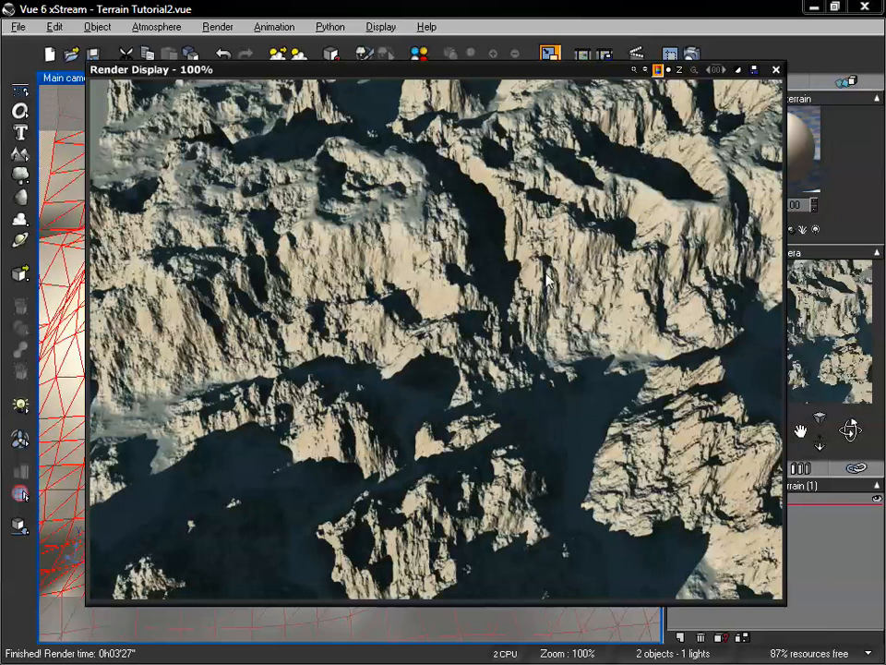
- Close the finished render and open the procedural terrain's altitude production function for editing
drag(489, 72, 491, 75)
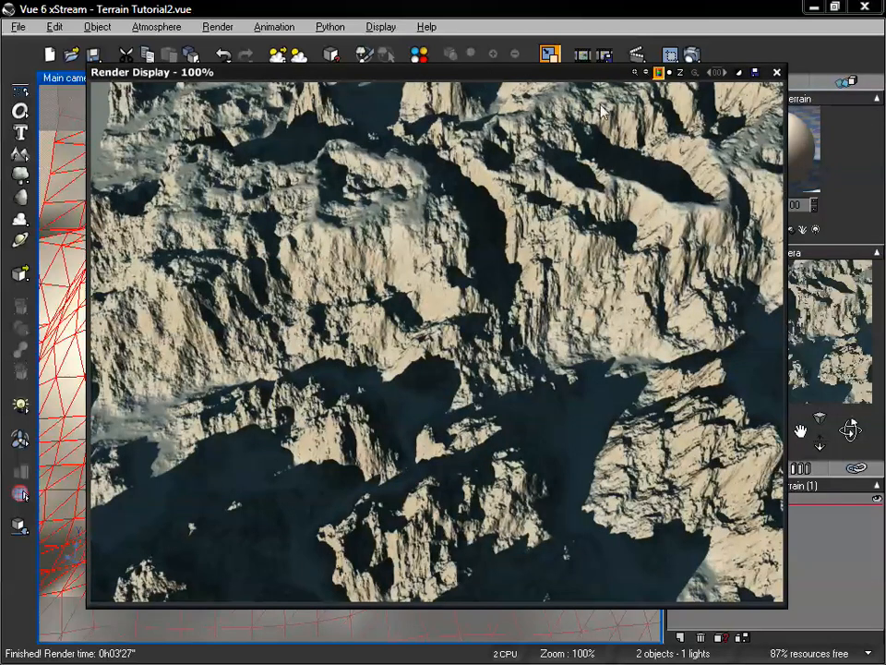
click(777, 72)
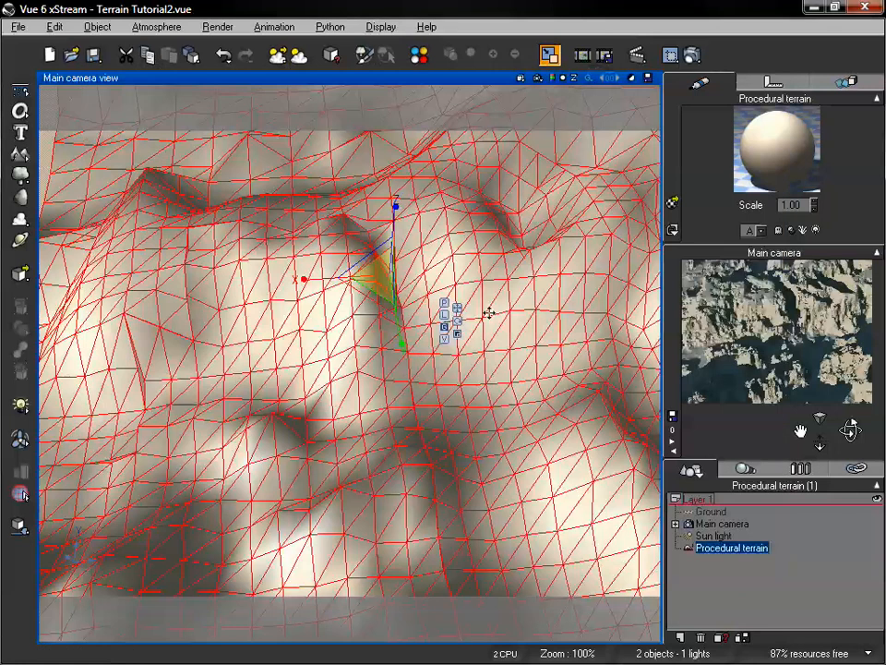
double_click(491, 311)
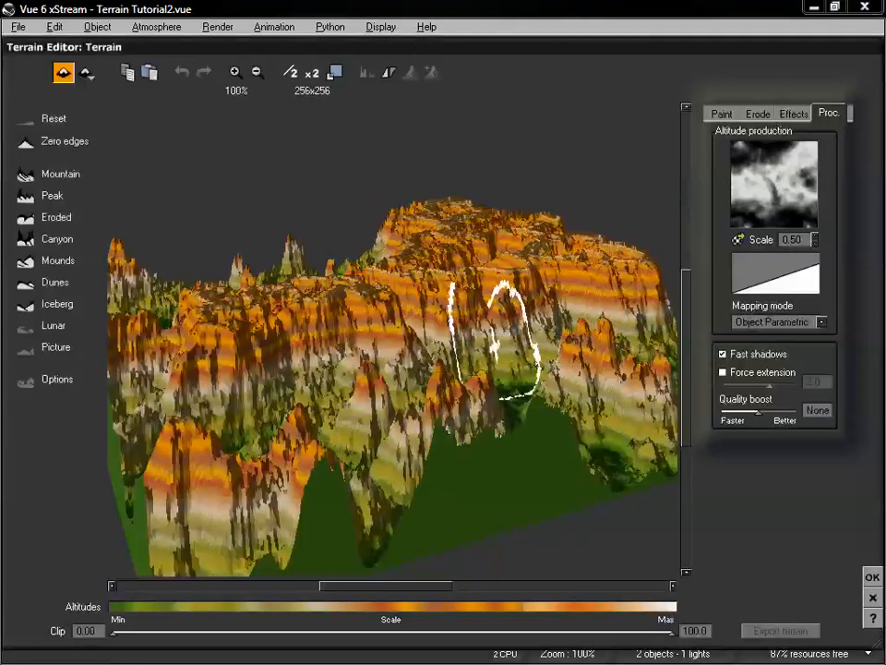
right_drag(472, 298, 471, 323)
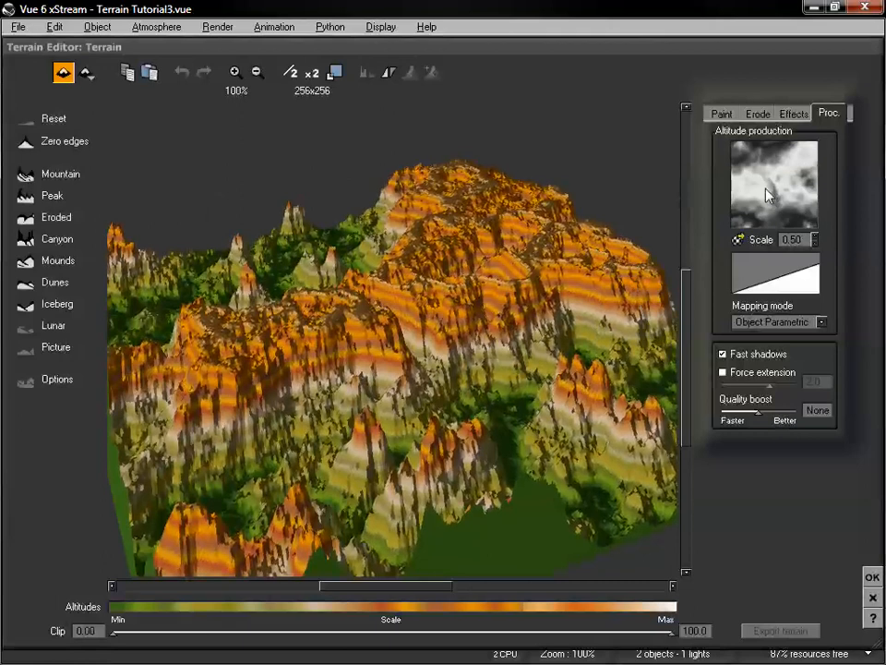
double_click(765, 177)
right_click(765, 178)
click(781, 183)
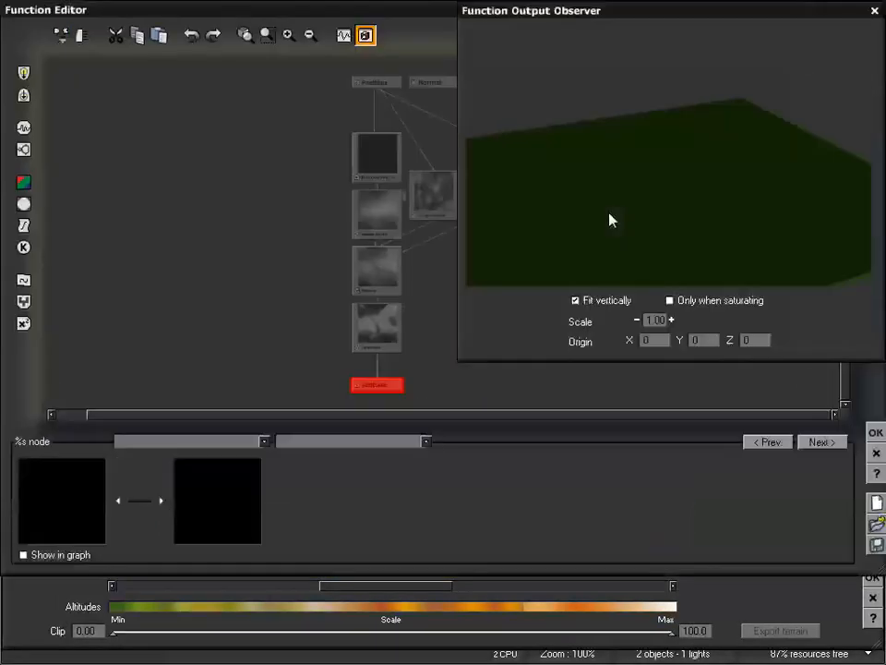
- Change the Sine wave node above Altitude to the Filter type and inspect the terrain preview
drag(435, 284, 308, 298)
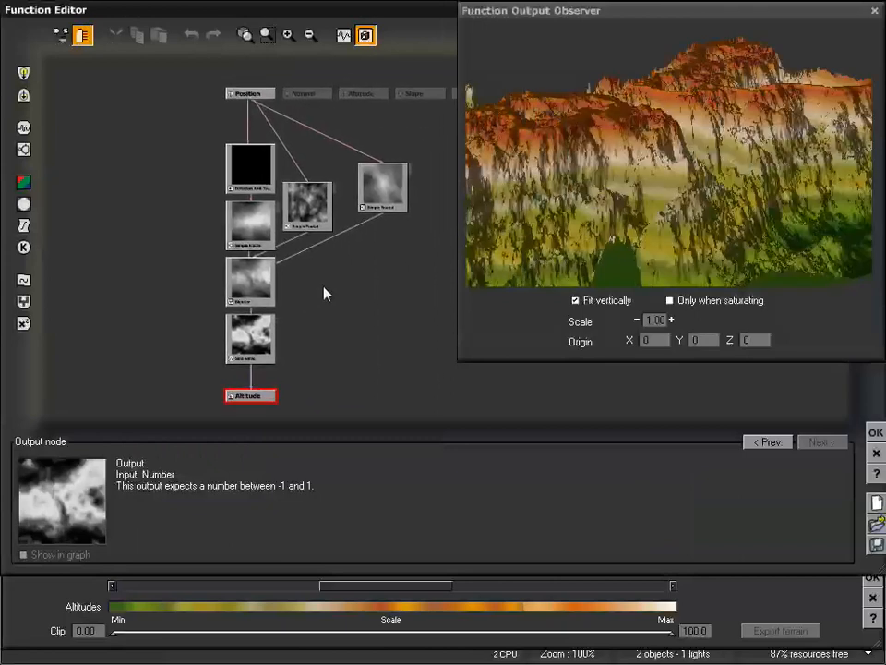
click(254, 349)
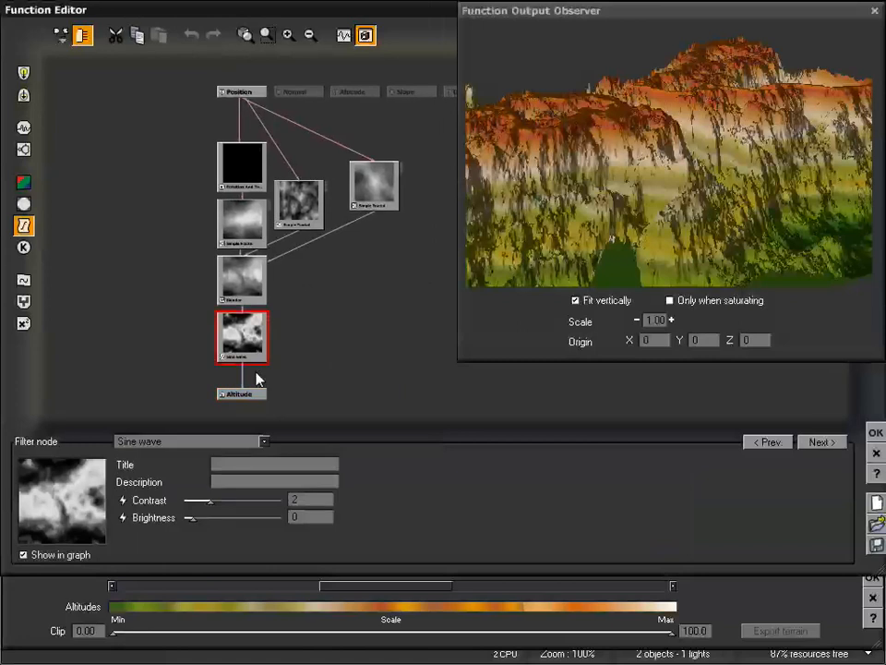
click(264, 442)
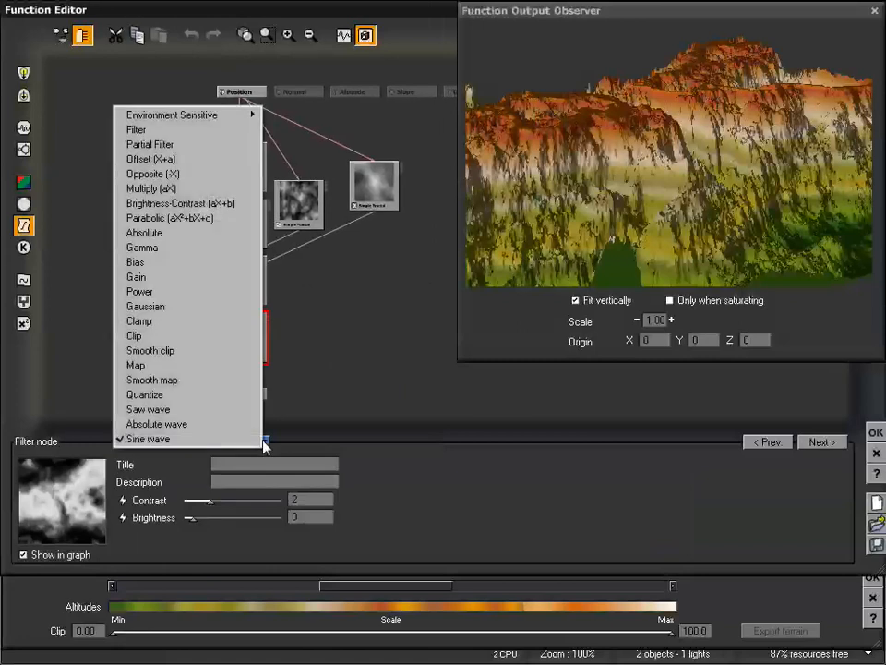
click(161, 134)
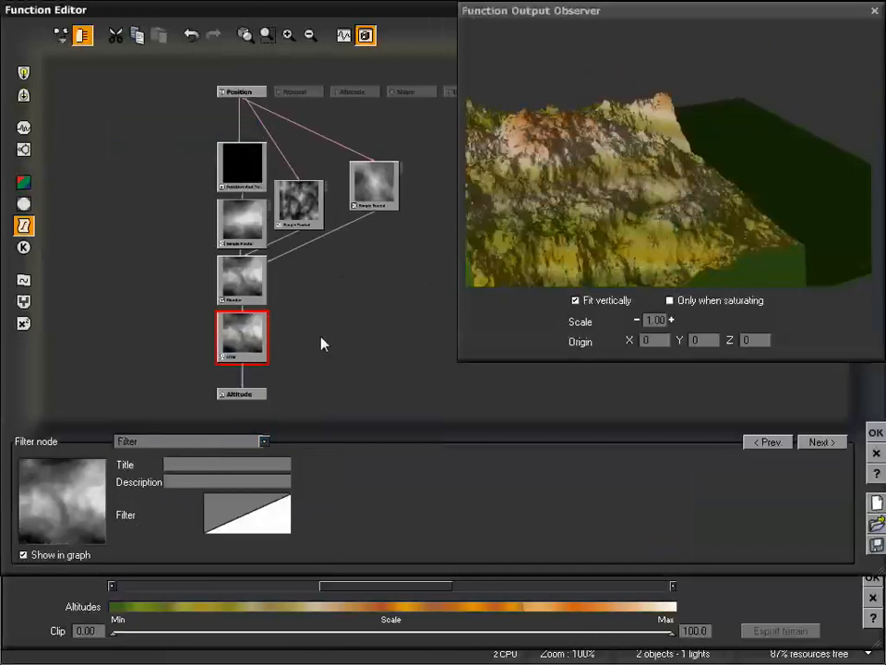
drag(515, 289, 640, 261)
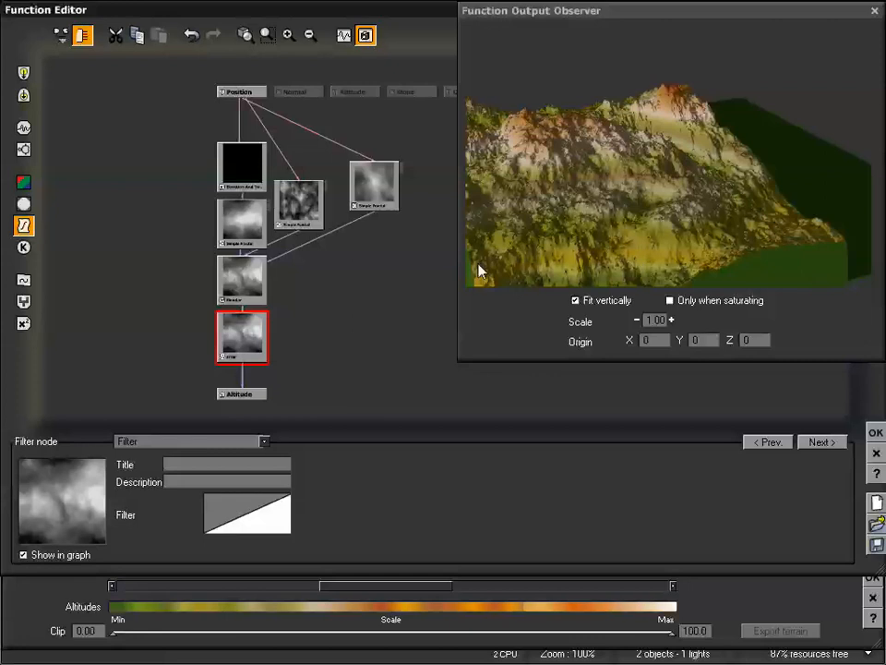
drag(479, 268, 631, 191)
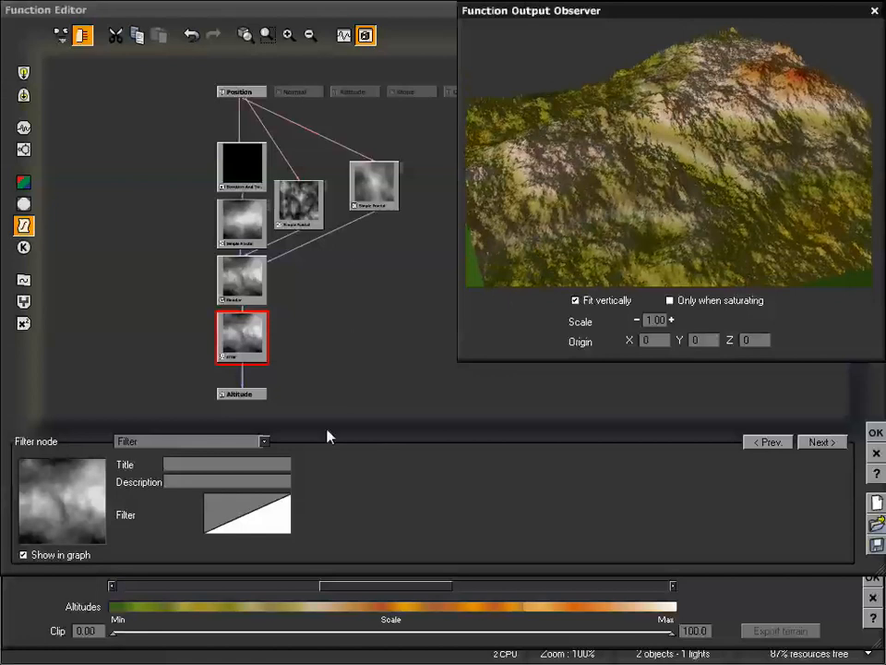
- Edit the filter profile into a smooth curve with a keypoint at X 0.2968, Y 0.2617 and slopes of 0.2940
right_click(244, 512)
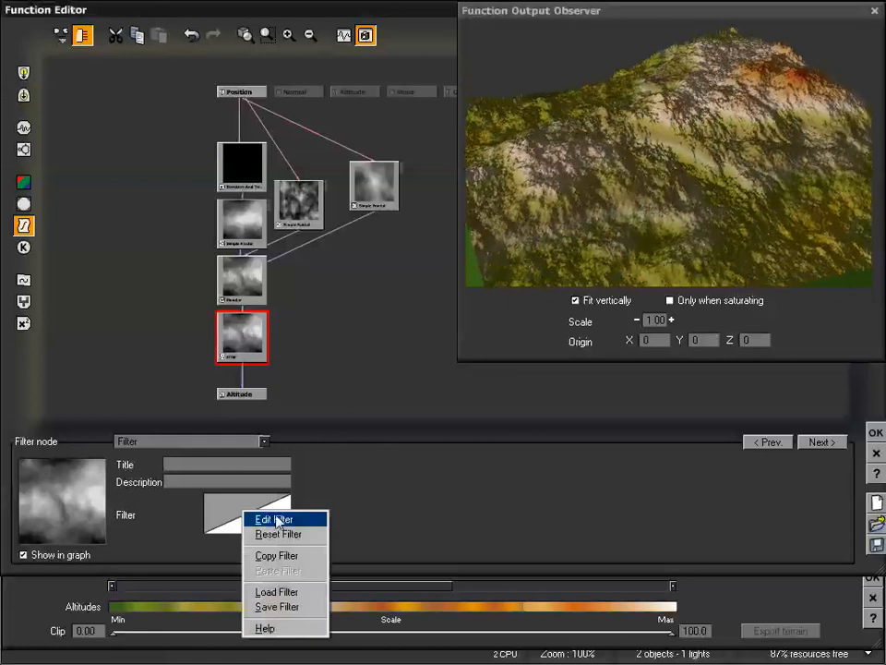
click(288, 520)
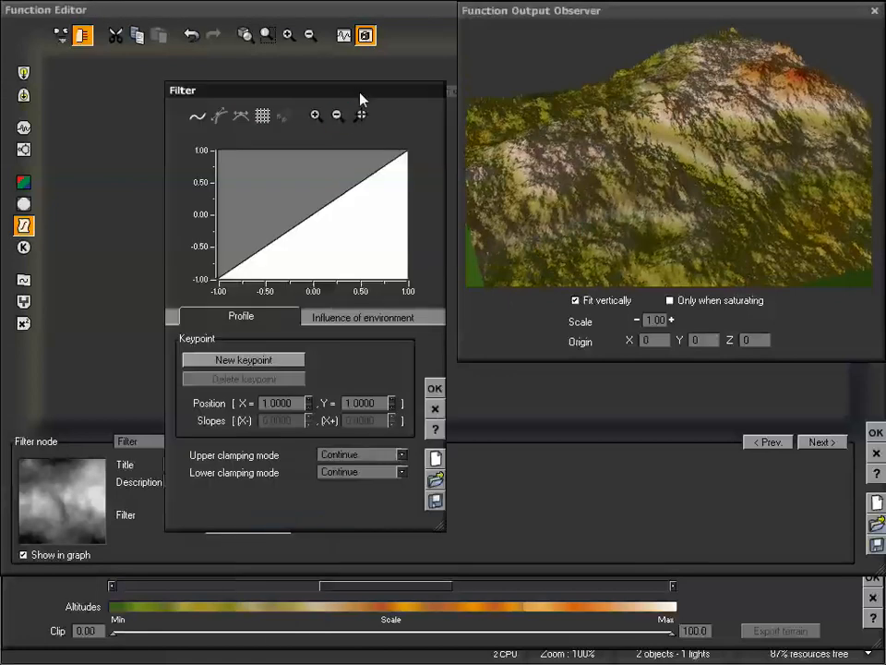
drag(362, 95, 372, 15)
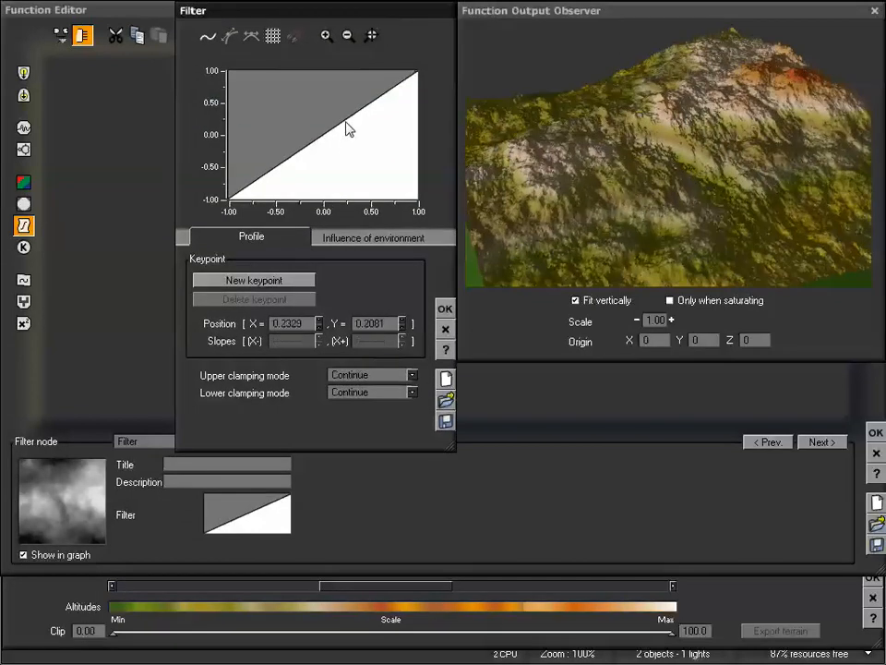
click(218, 37)
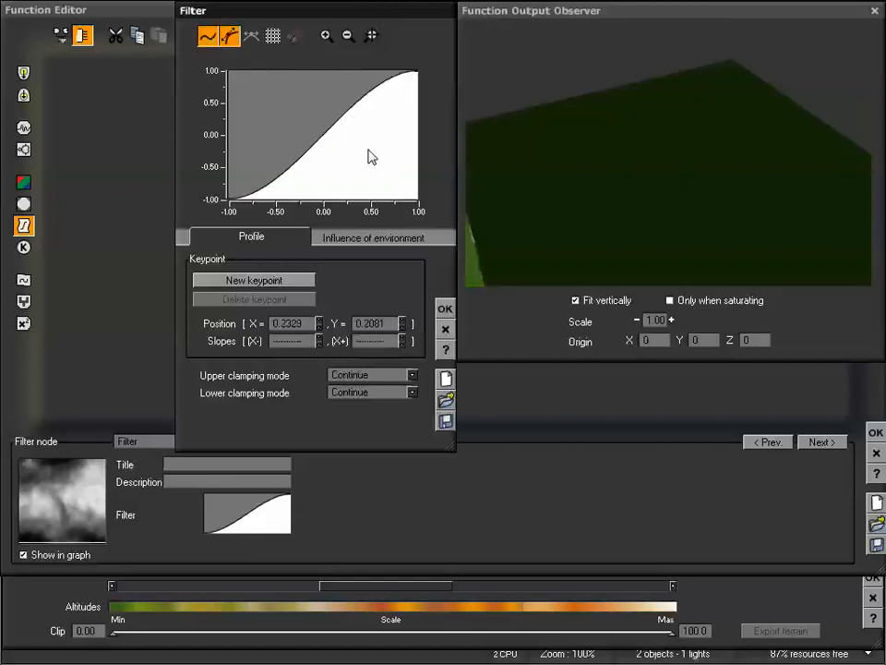
drag(340, 142, 335, 132)
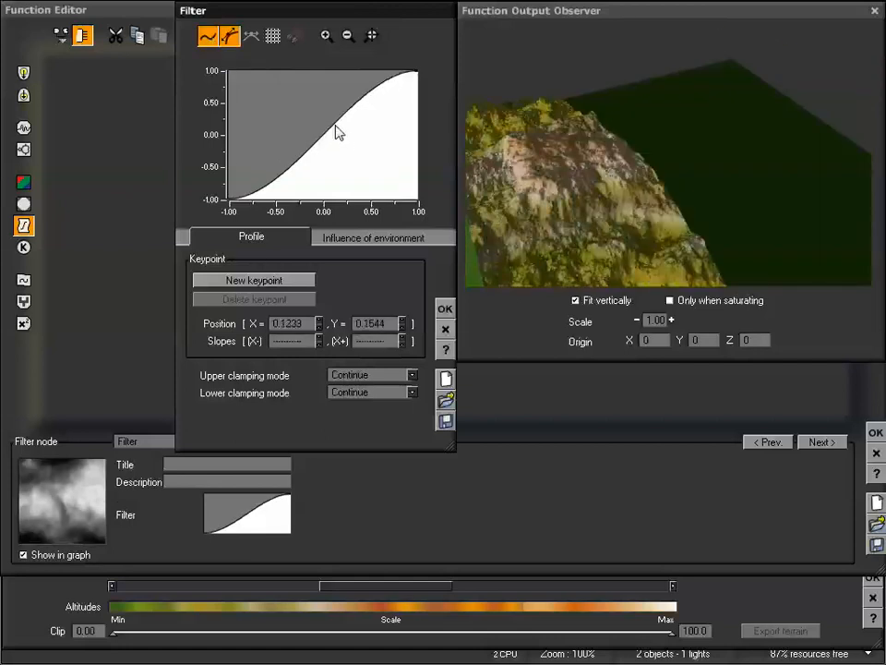
click(328, 135)
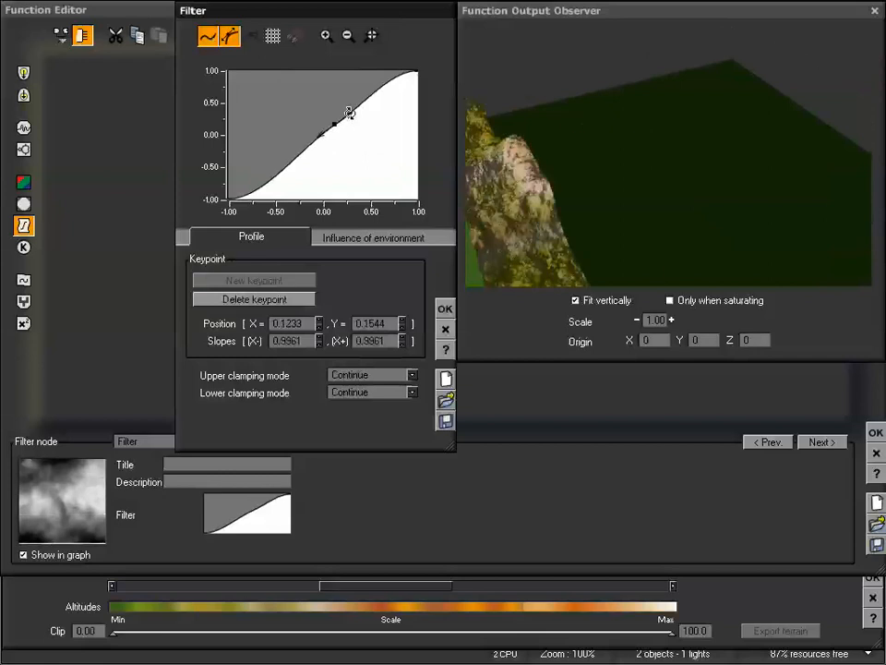
drag(336, 126, 368, 114)
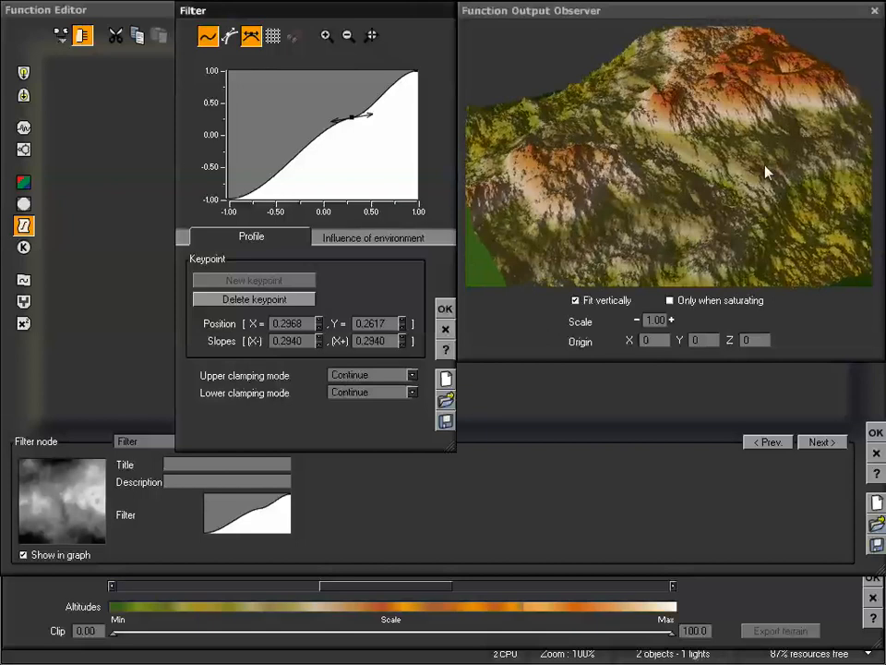
- Inspect the terrain preview from several angles and try Clamp as the filter's upper clamping mode
drag(766, 171, 758, 194)
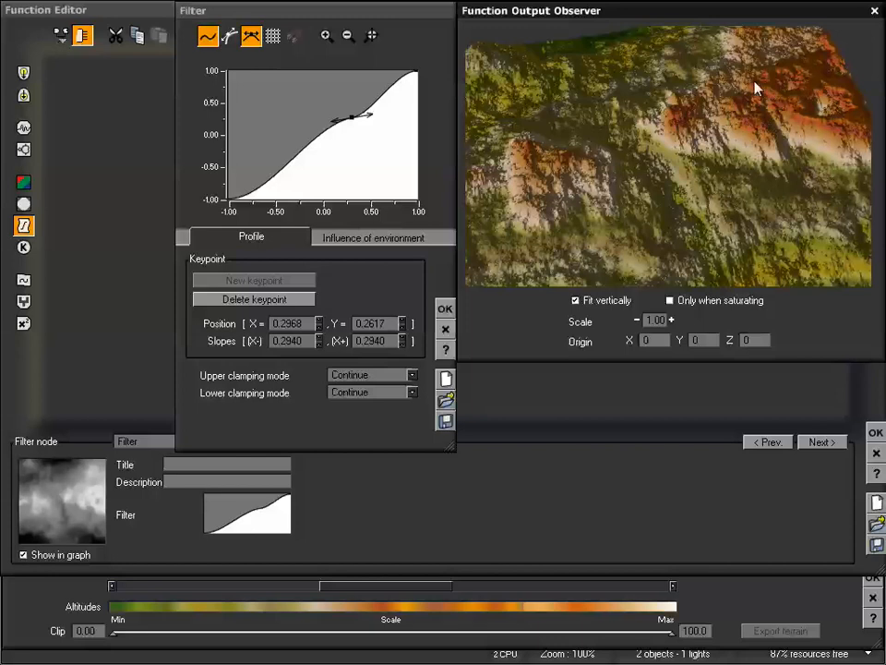
drag(750, 142, 802, 114)
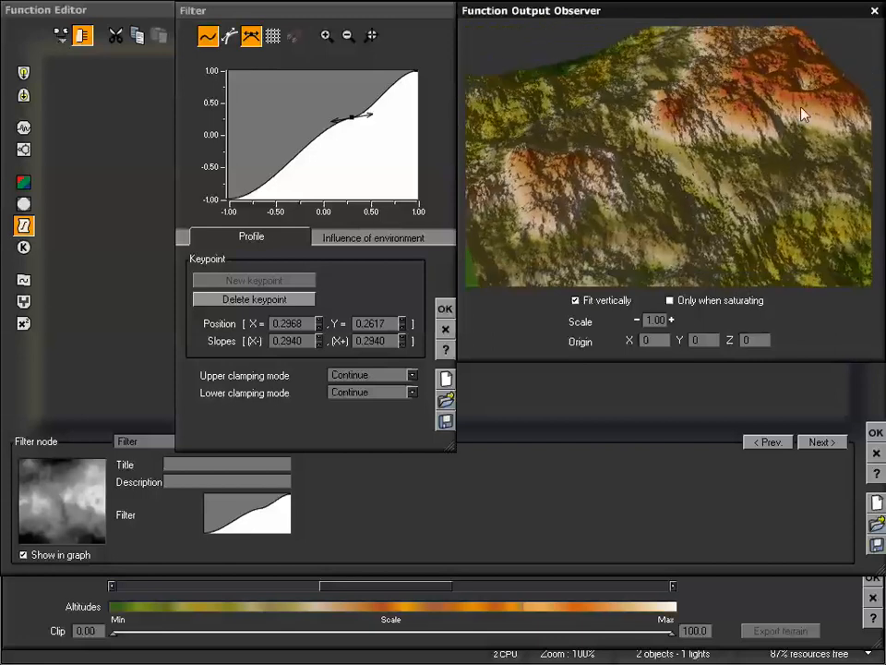
mouse_move(752, 140)
mouse_down()
mouse_move(744, 139)
mouse_move(769, 136)
mouse_up()
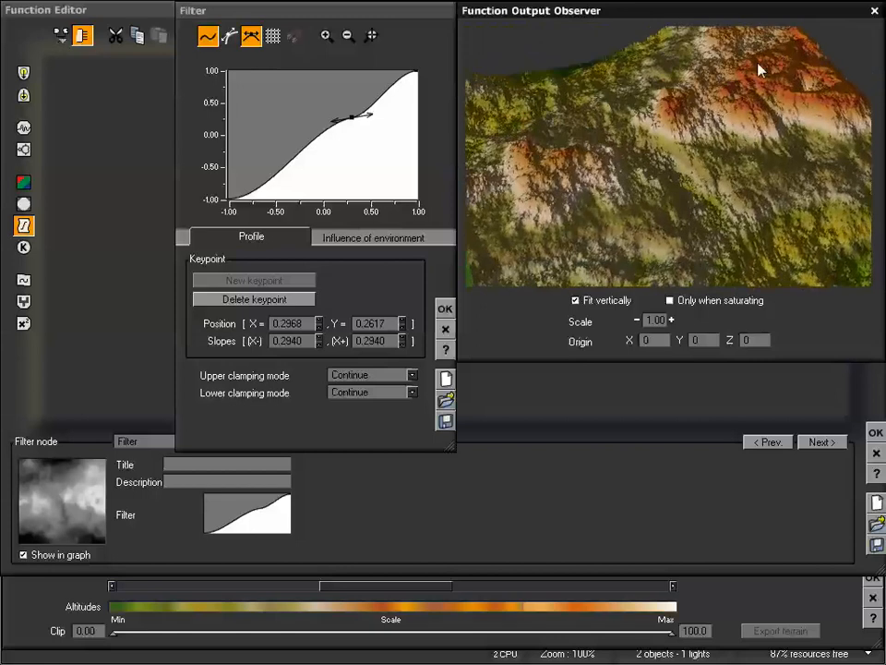
mouse_move(746, 180)
mouse_down()
mouse_move(744, 148)
mouse_move(746, 180)
mouse_up()
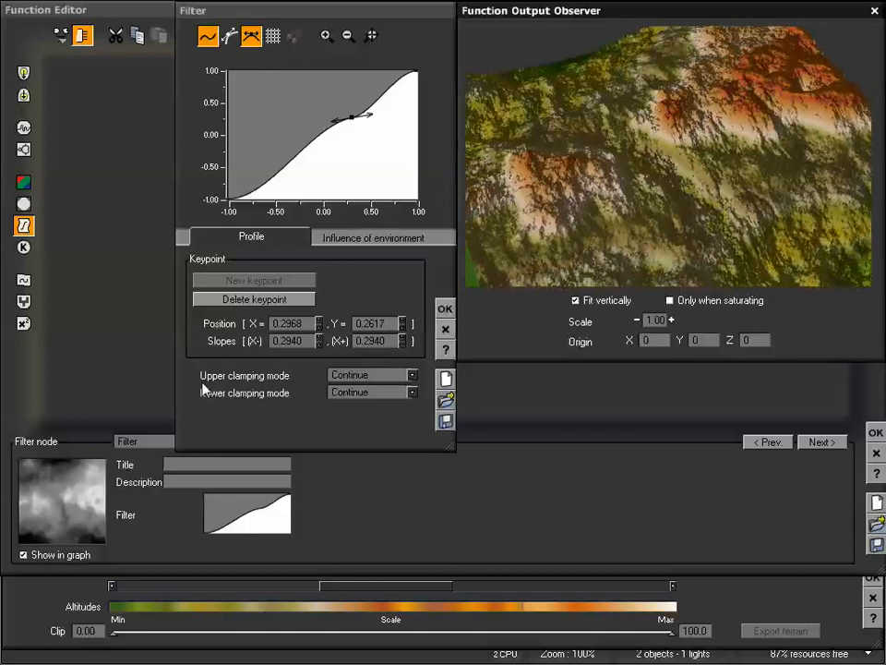
click(374, 375)
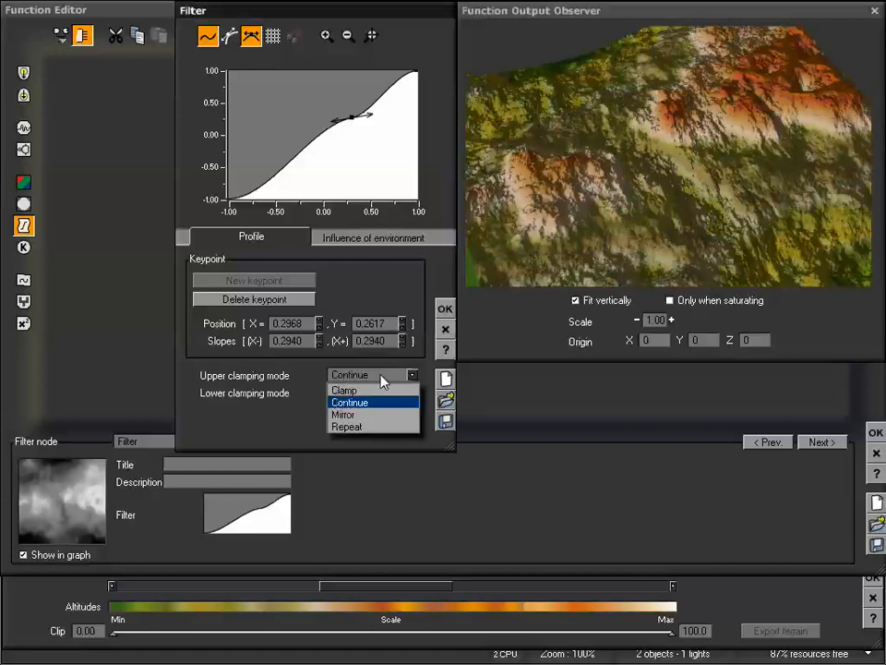
click(365, 391)
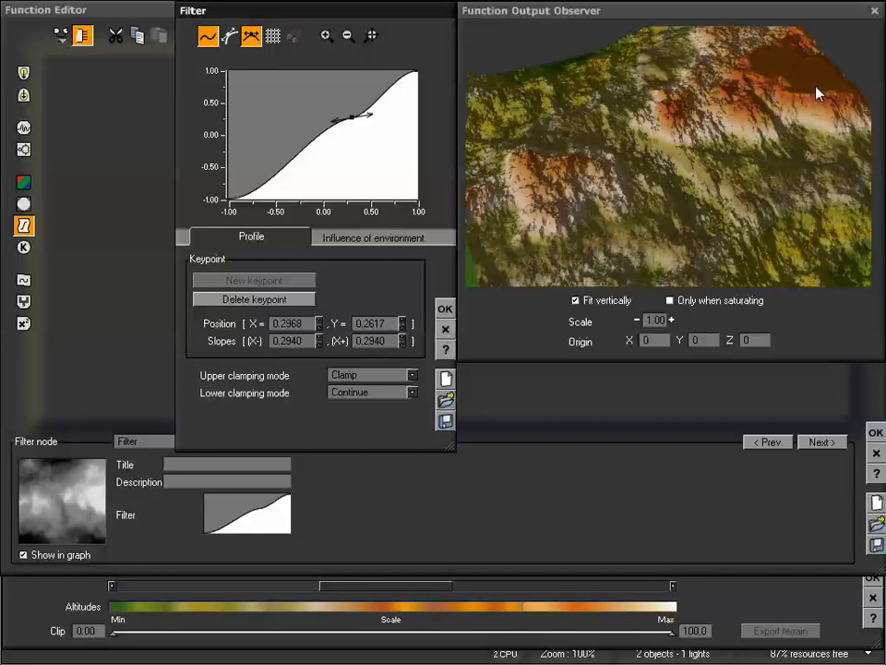
- Try Mirror as the upper clamping mode and inspect the peaks in the terrain preview
click(412, 374)
click(362, 413)
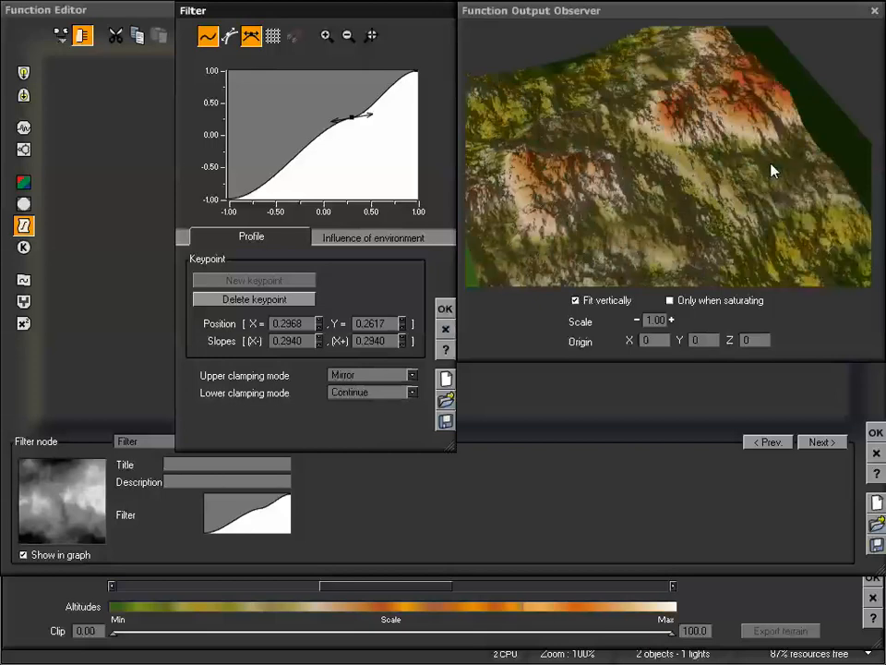
drag(753, 142, 695, 165)
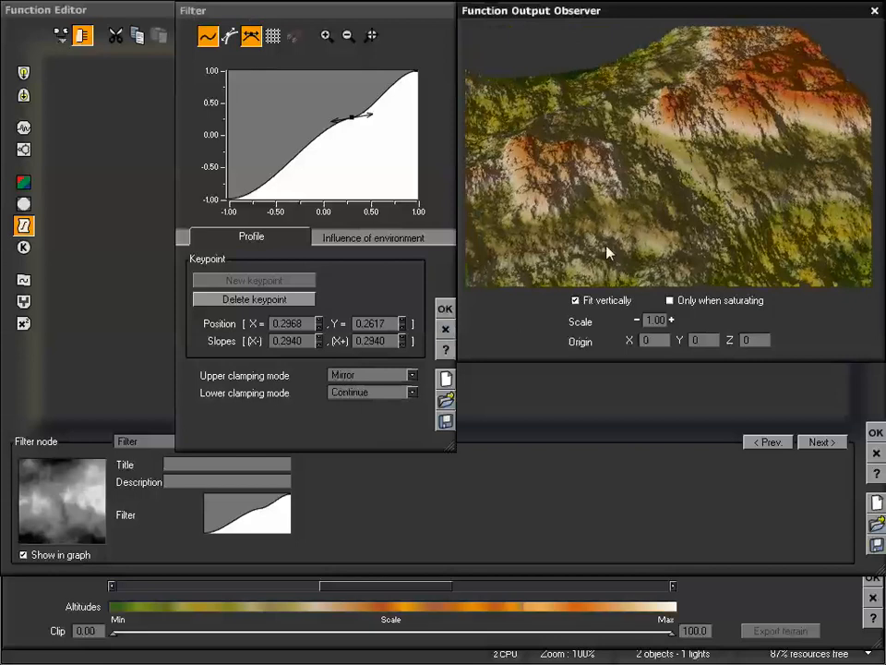
drag(632, 200, 640, 201)
- Try Repeat as the upper clamping mode and examine its effect on the terrain preview
click(412, 376)
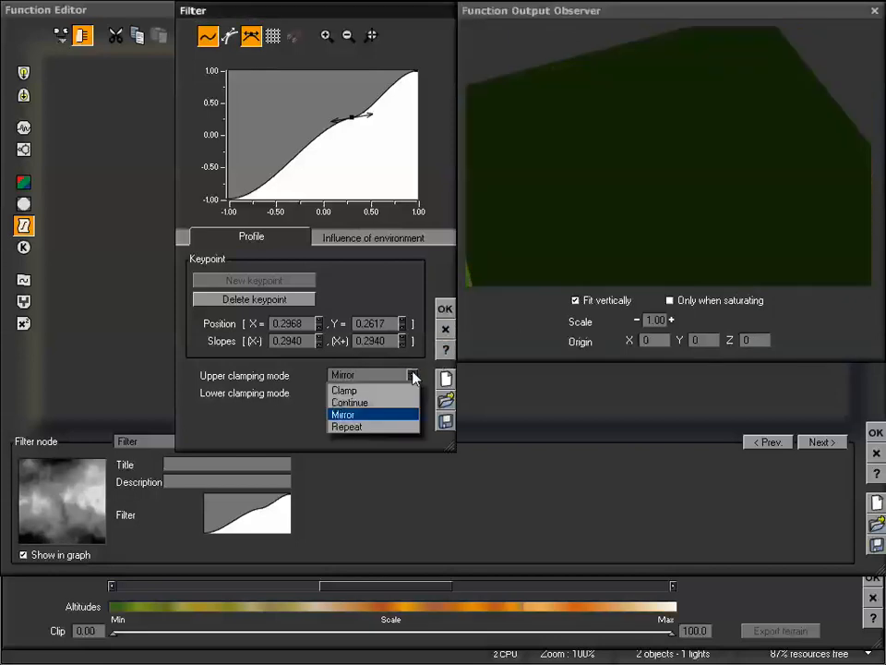
click(374, 427)
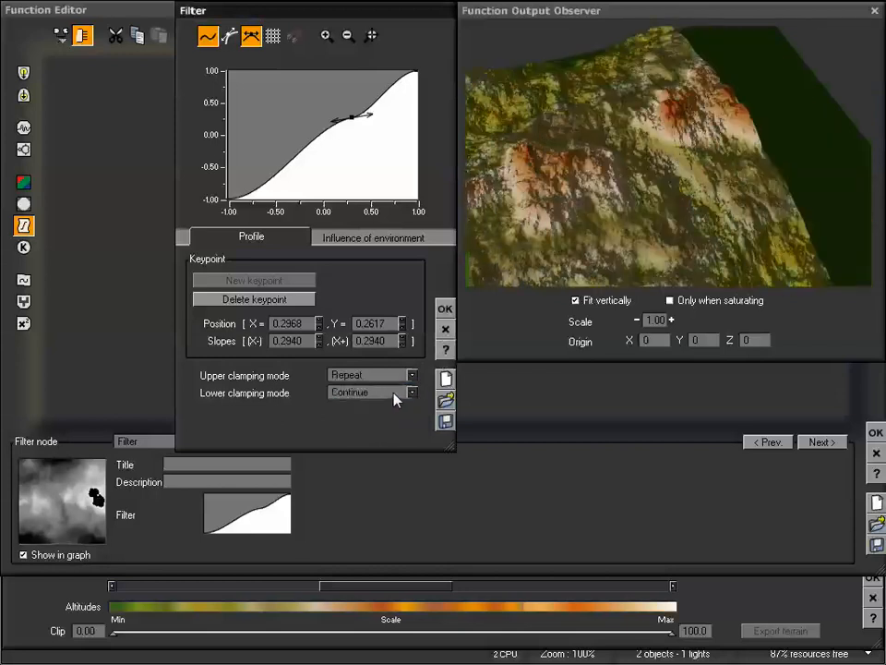
drag(707, 138, 704, 191)
drag(739, 148, 709, 168)
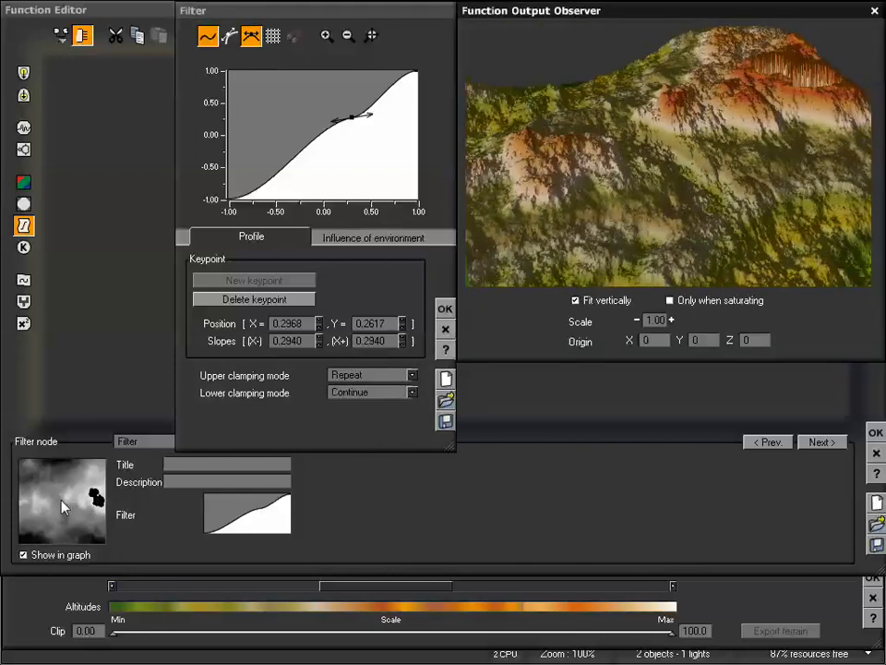
- Switch the upper clamping mode to Mirror and back to Continue to compare the terrain previews
click(374, 377)
click(360, 417)
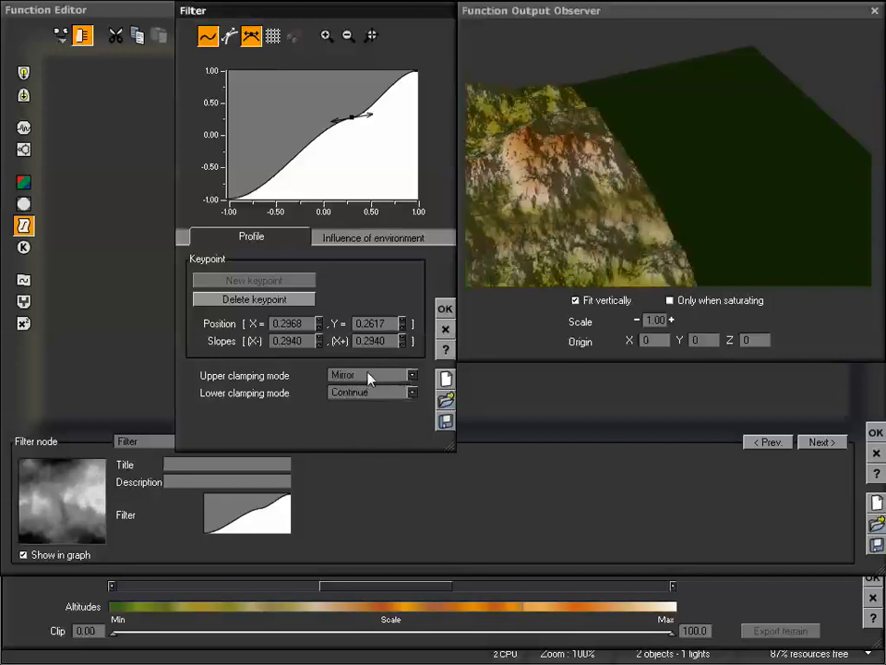
click(368, 376)
click(362, 404)
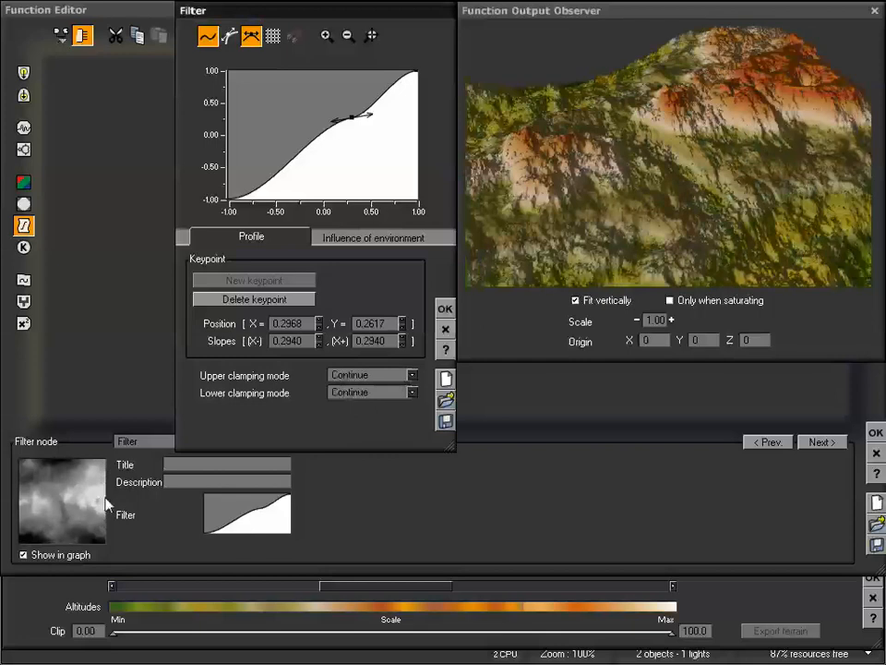
- Compare Mirror with the tilted terrain preview once more and set the upper clamping mode to Clamp
drag(679, 90, 678, 114)
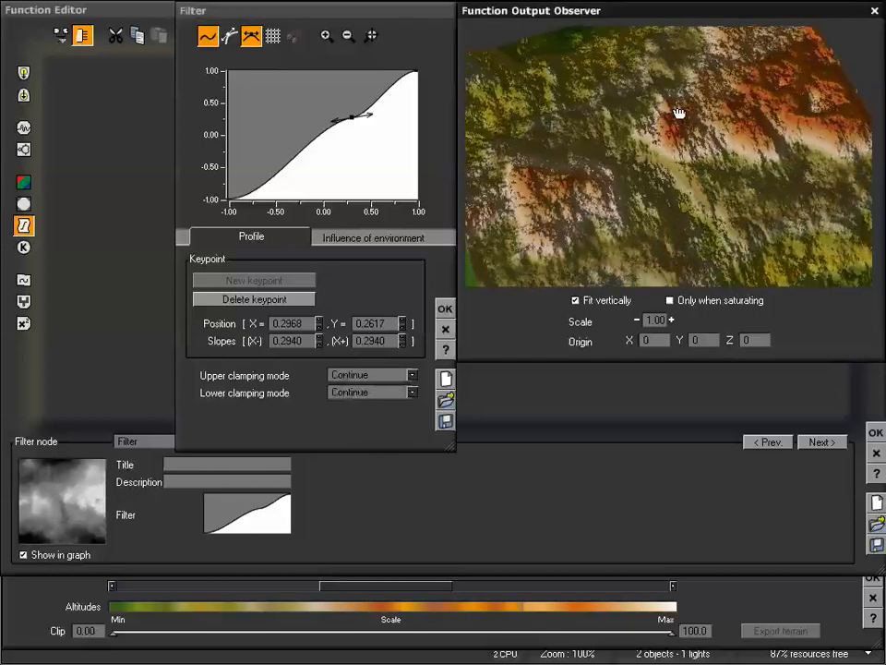
click(381, 373)
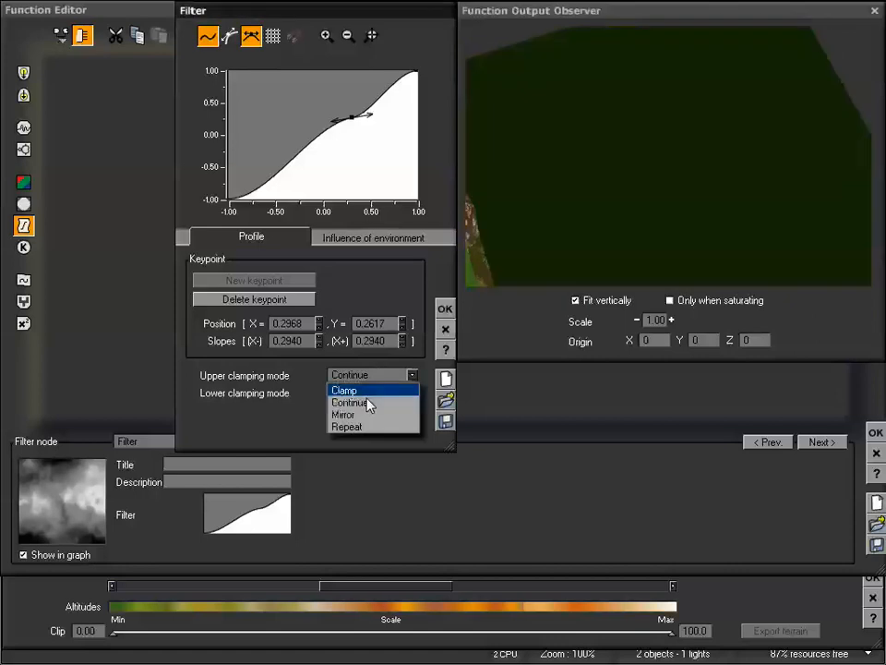
click(367, 416)
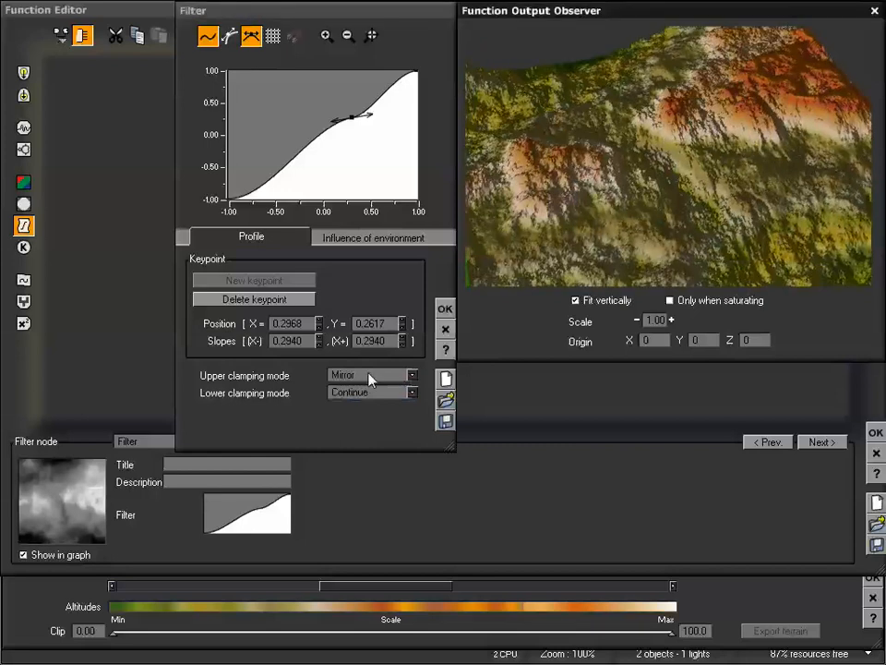
click(372, 376)
click(366, 391)
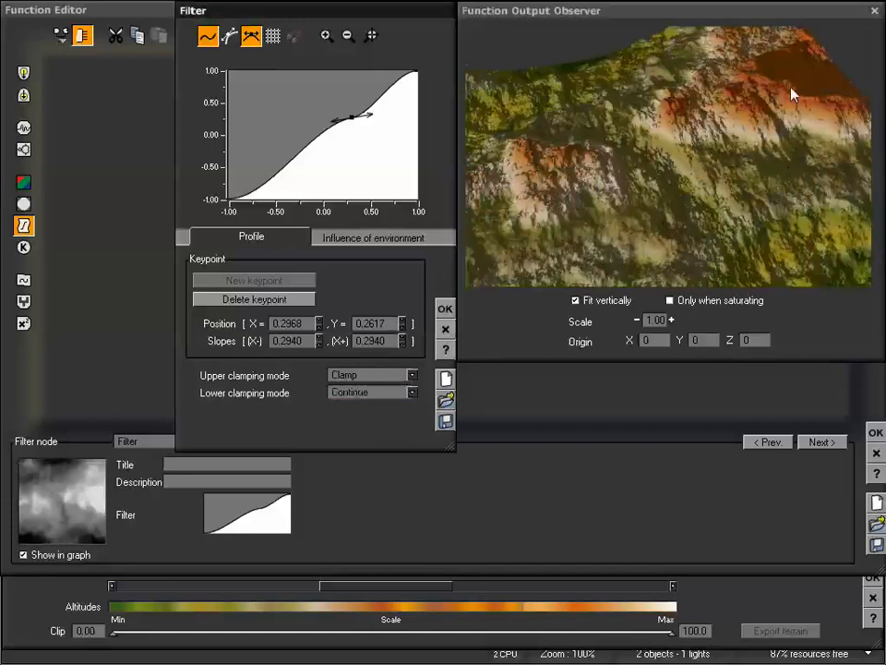
- Set the filter's upper clamping mode to Continue and inspect the peaks in the terrain preview
click(388, 375)
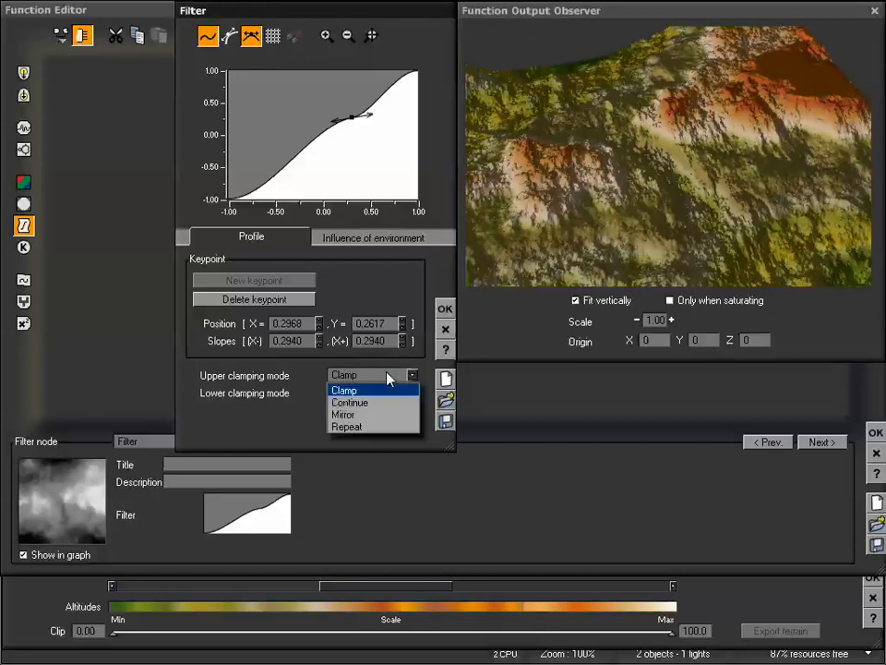
click(372, 404)
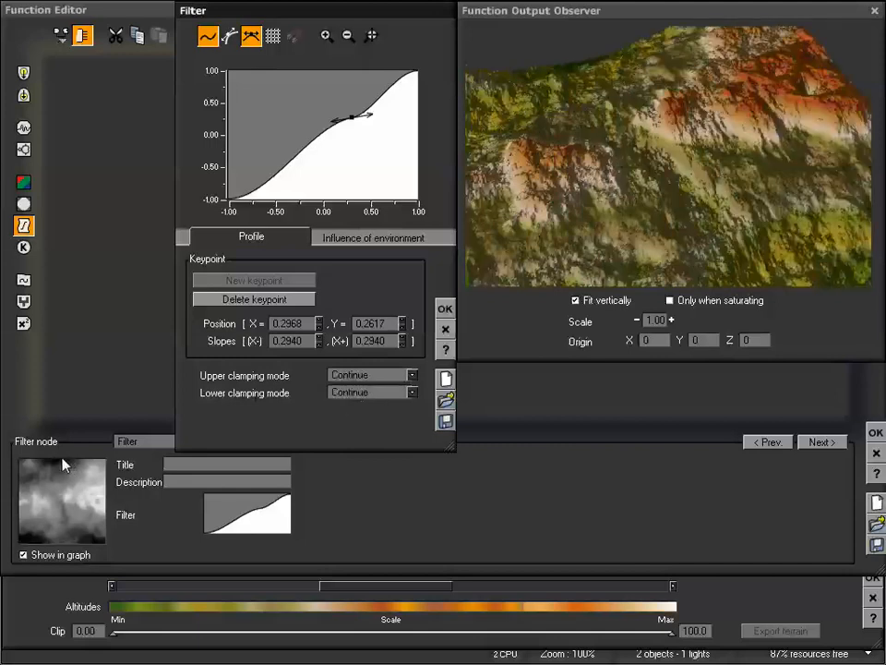
drag(654, 140, 660, 148)
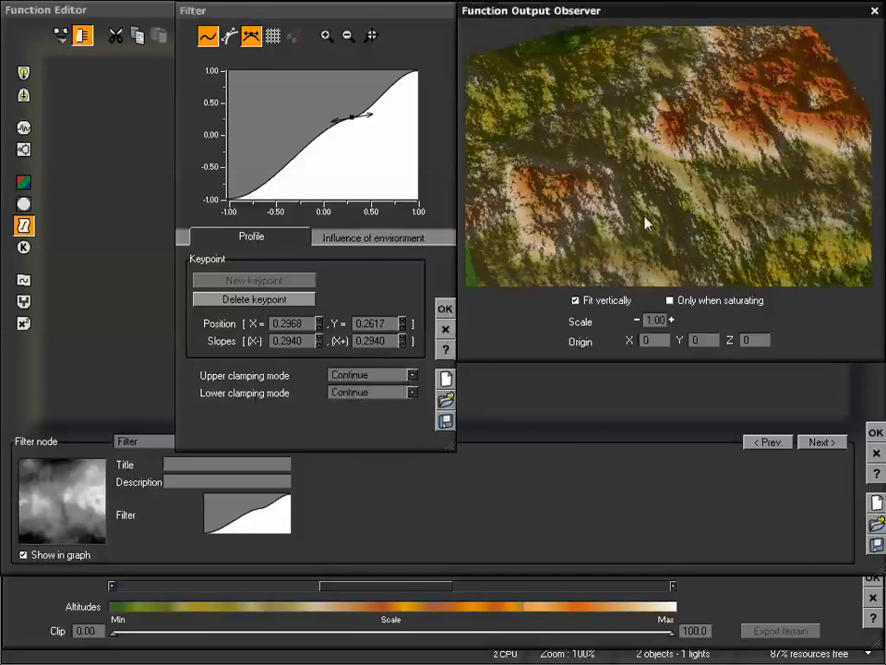
mouse_move(646, 221)
mouse_down()
mouse_move(629, 190)
mouse_move(634, 172)
mouse_move(679, 204)
mouse_move(637, 220)
mouse_up()
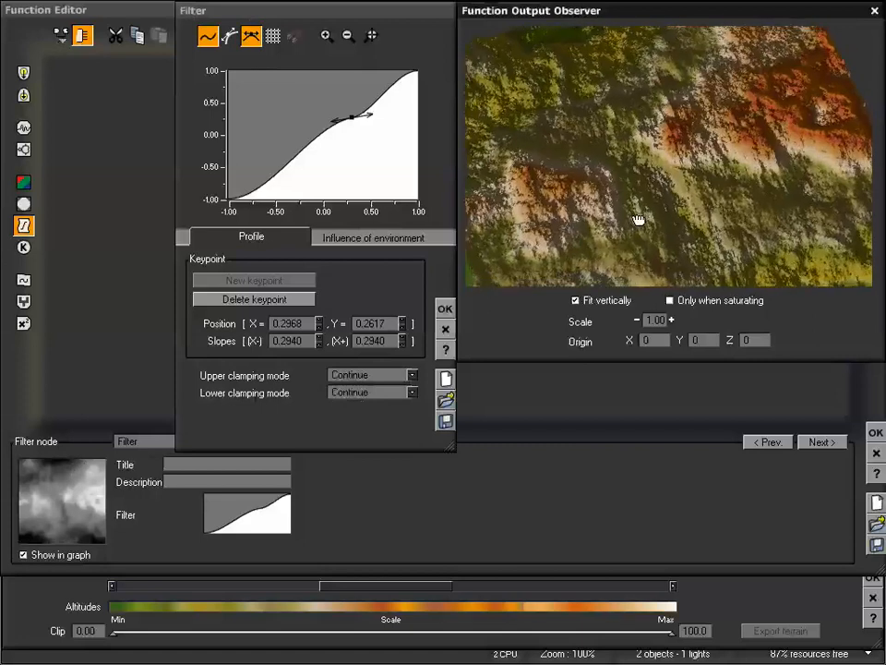
- Try Clamp as the lower clamping mode, inspect the low areas of the terrain preview, and restore Continue
click(367, 393)
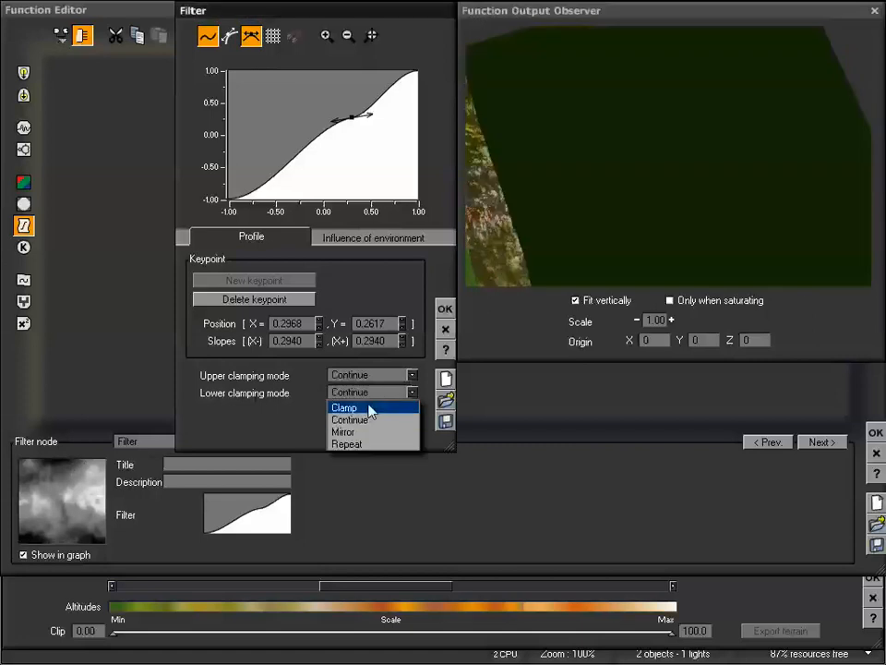
click(369, 406)
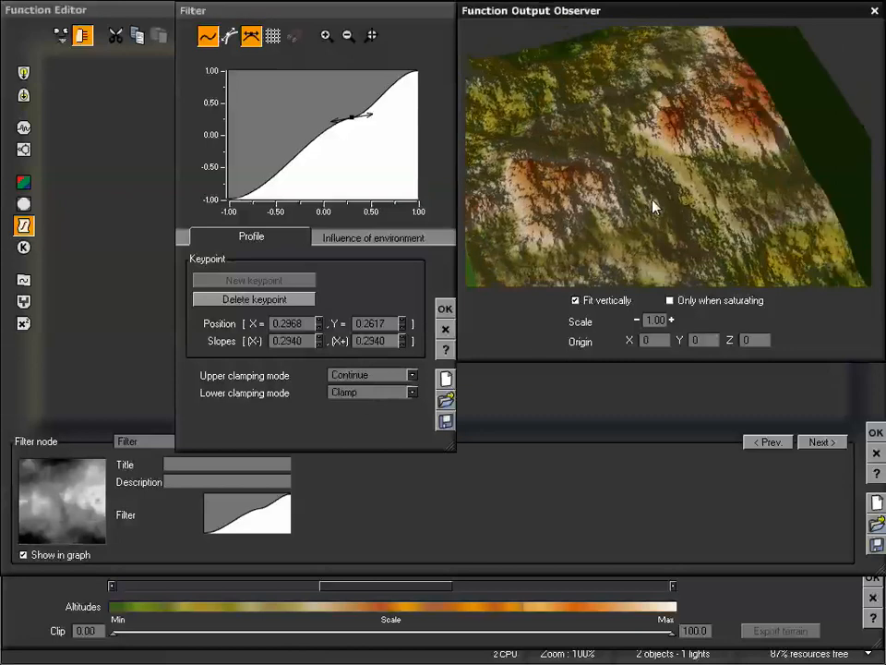
mouse_move(620, 203)
mouse_down()
mouse_move(662, 197)
mouse_move(633, 205)
mouse_up()
click(372, 393)
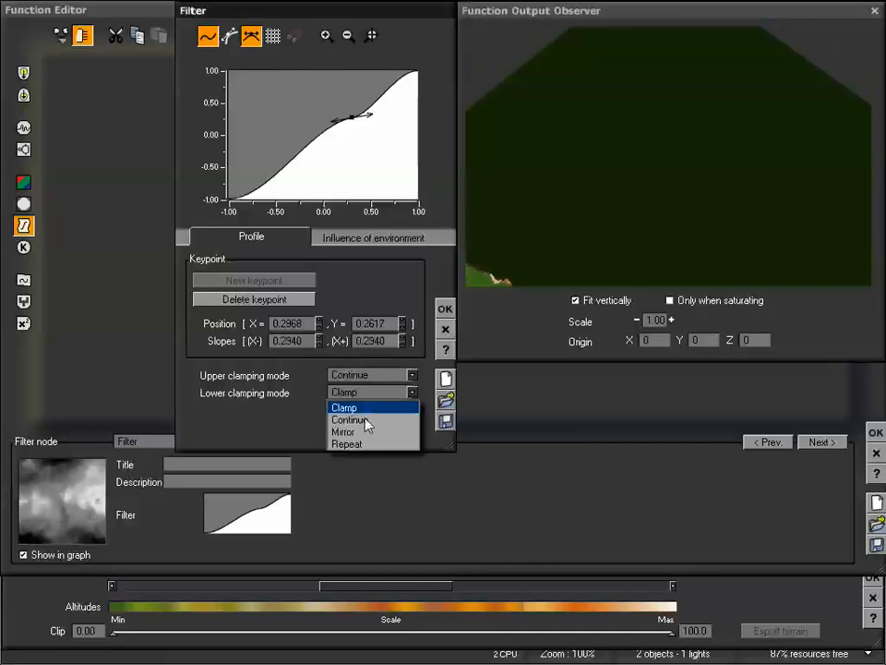
click(365, 419)
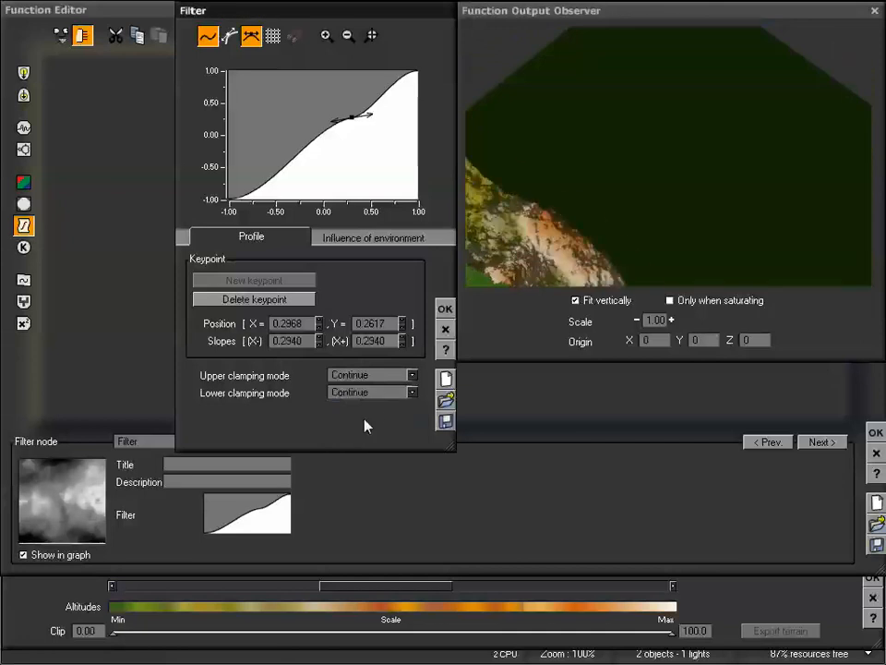
- Try Mirror and Repeat as the lower clamping mode, examine the terrain preview from several angles, and restore Continue
click(380, 395)
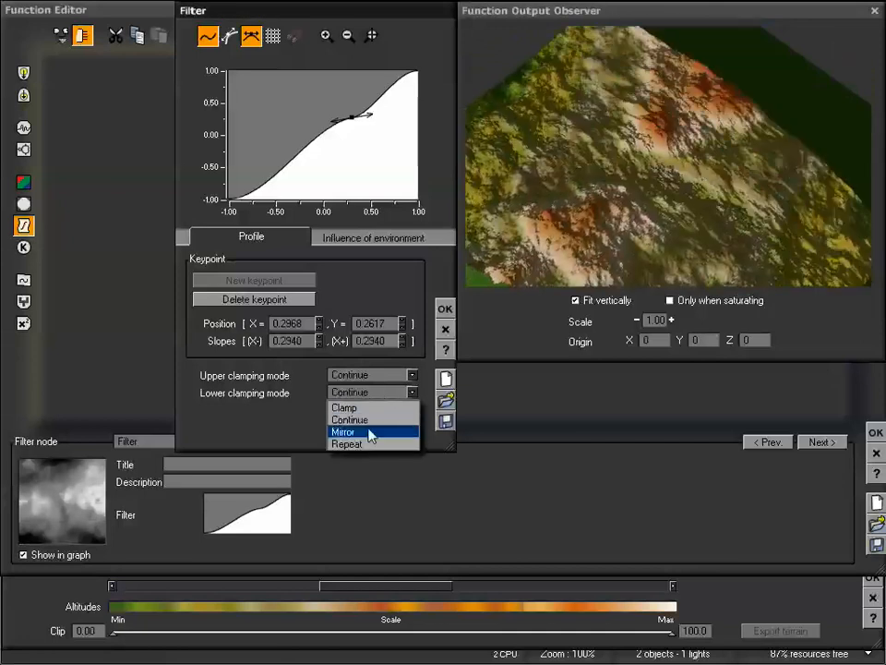
click(369, 432)
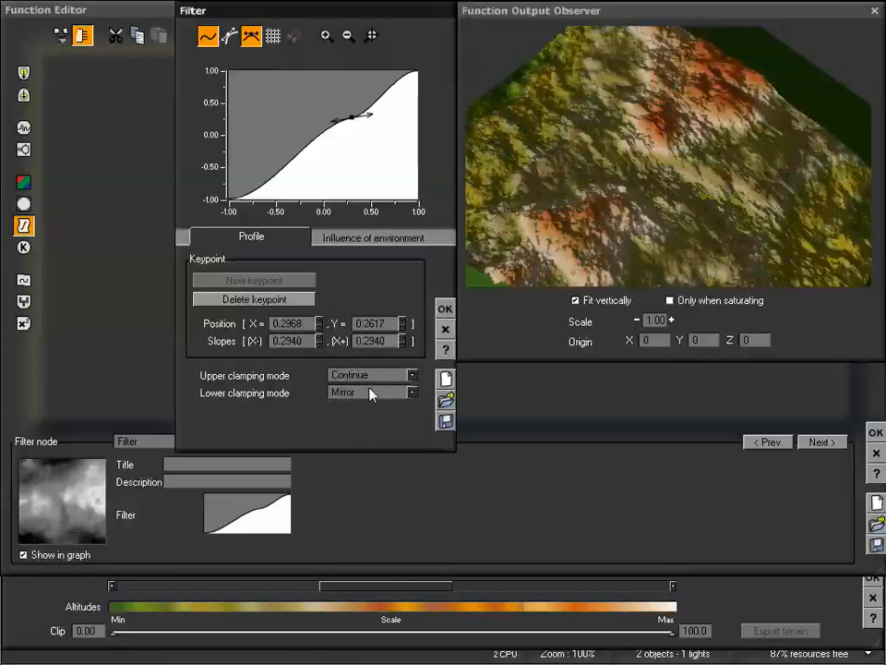
click(370, 392)
click(356, 442)
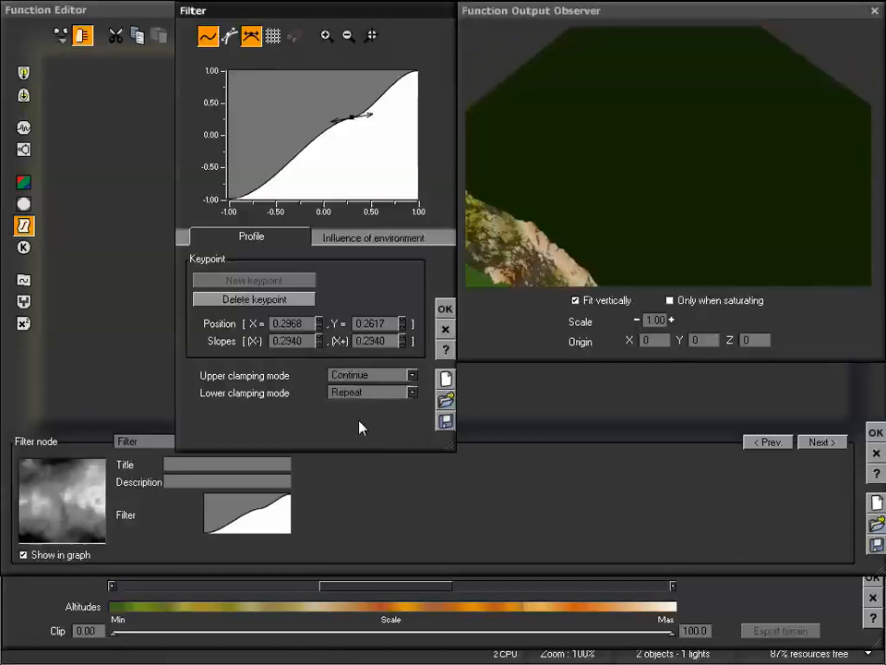
drag(659, 215, 689, 121)
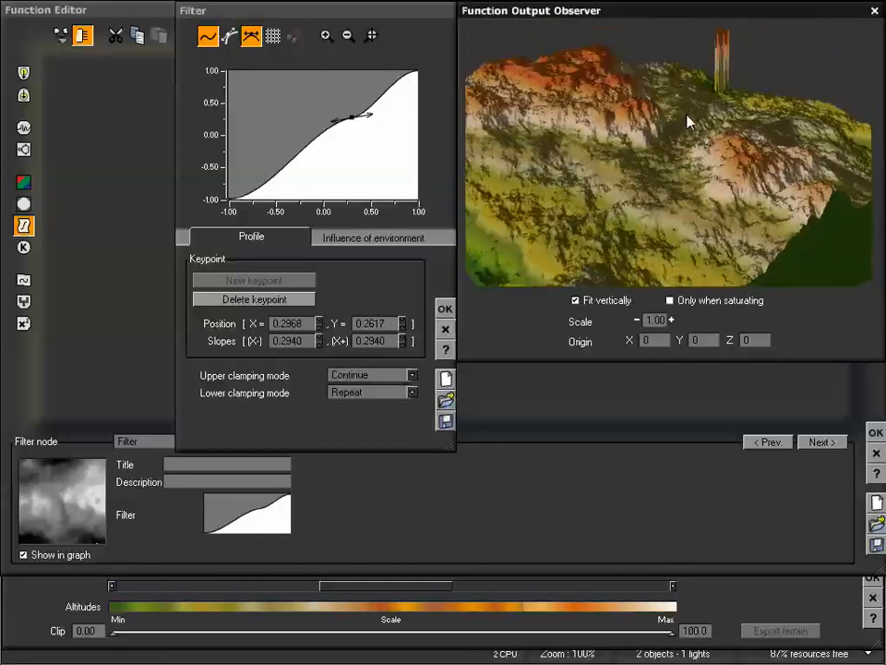
drag(711, 33, 712, 179)
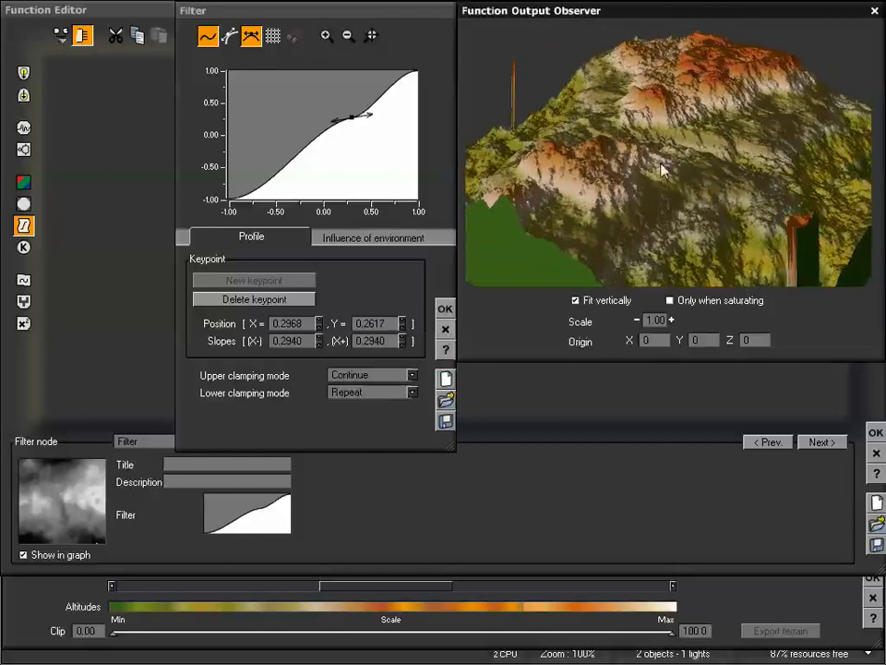
mouse_move(662, 163)
mouse_down()
mouse_move(649, 150)
mouse_move(597, 153)
mouse_move(610, 180)
mouse_move(603, 156)
mouse_move(572, 144)
mouse_move(576, 174)
mouse_move(613, 213)
mouse_move(608, 167)
mouse_move(639, 174)
mouse_move(669, 150)
mouse_move(670, 161)
mouse_up()
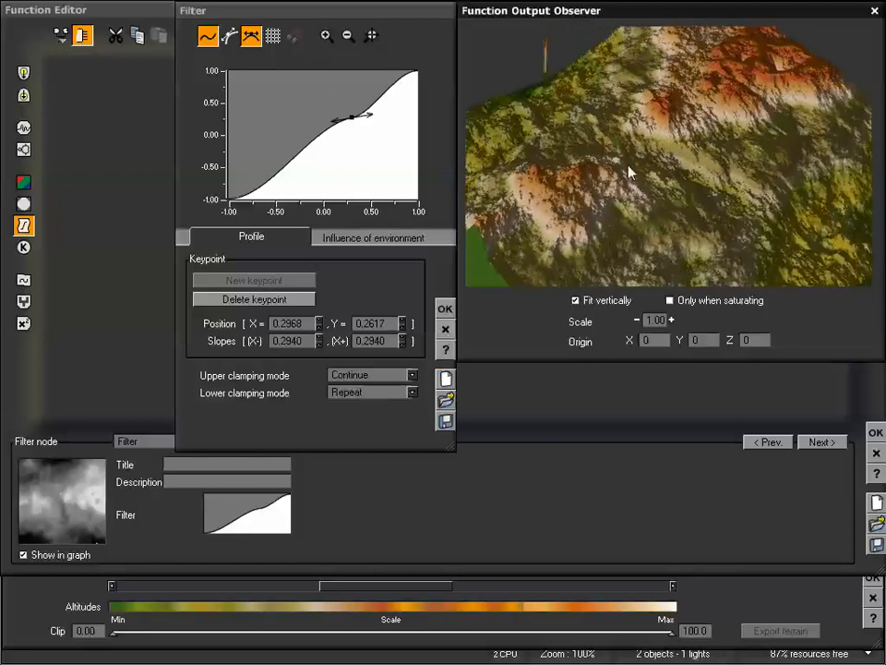
click(393, 393)
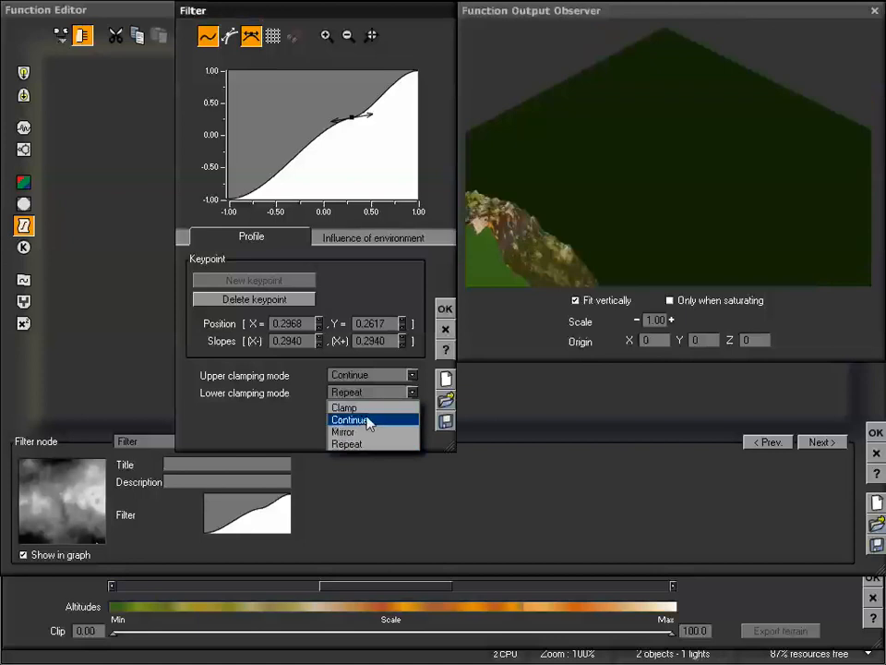
click(364, 420)
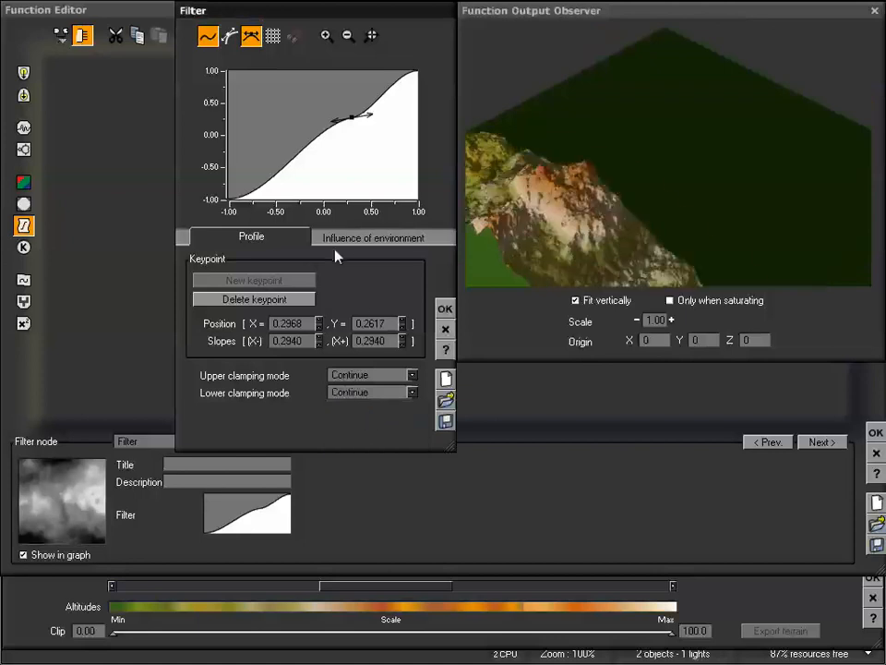
- Make the filter dependent on altitude in its environment influence settings and inspect the terrain preview
click(385, 242)
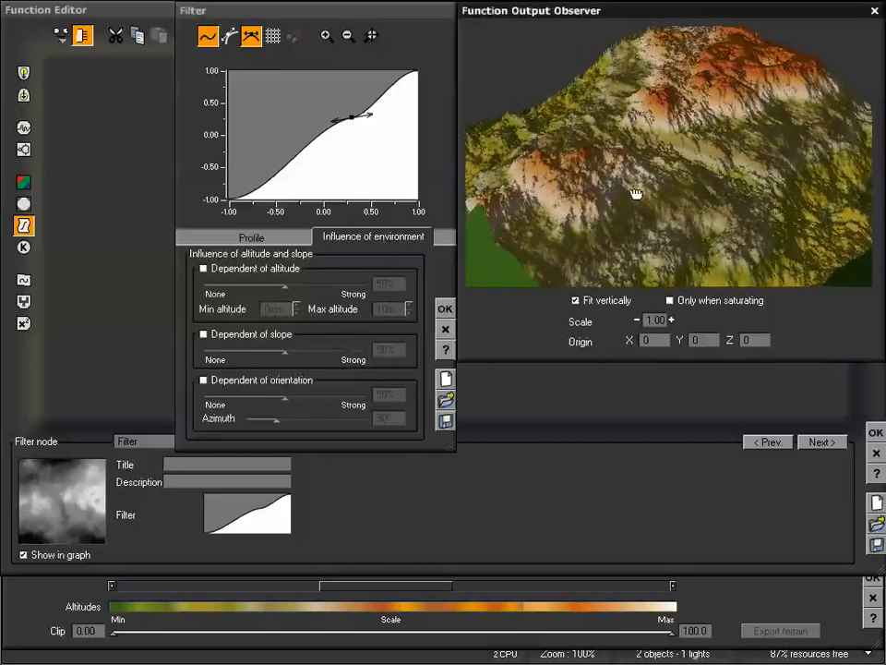
drag(635, 205, 655, 148)
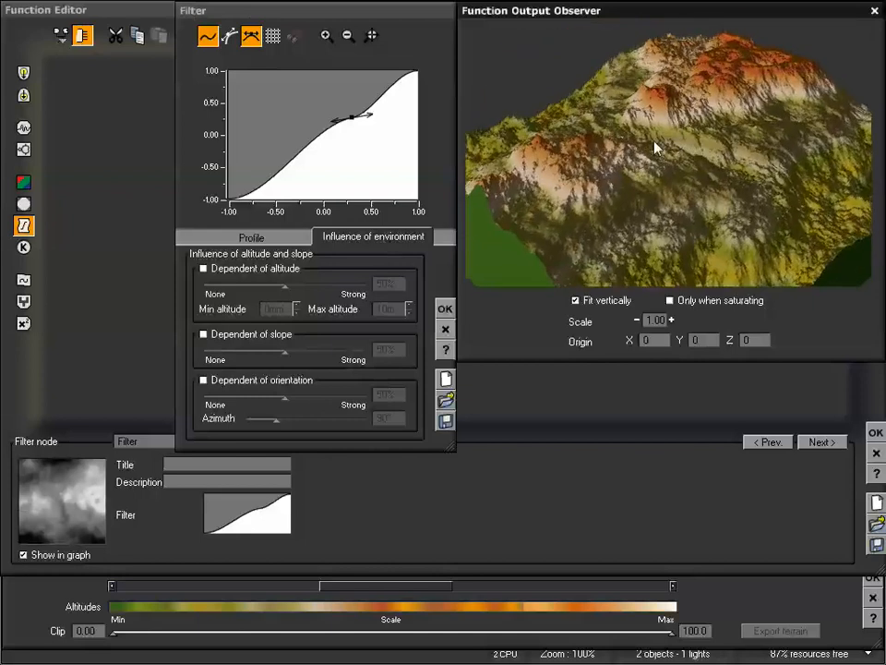
click(202, 267)
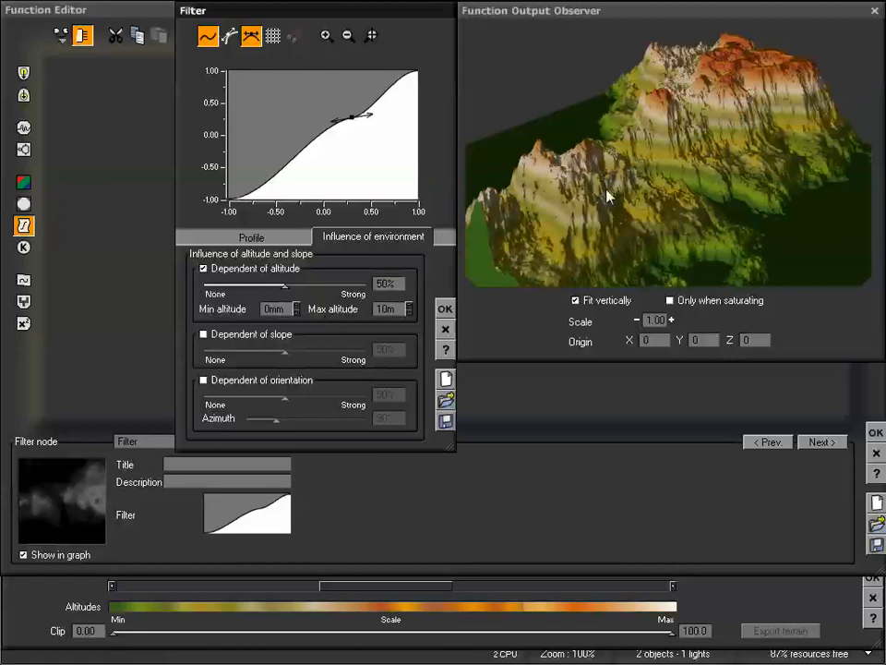
drag(669, 165, 729, 104)
drag(633, 118, 640, 178)
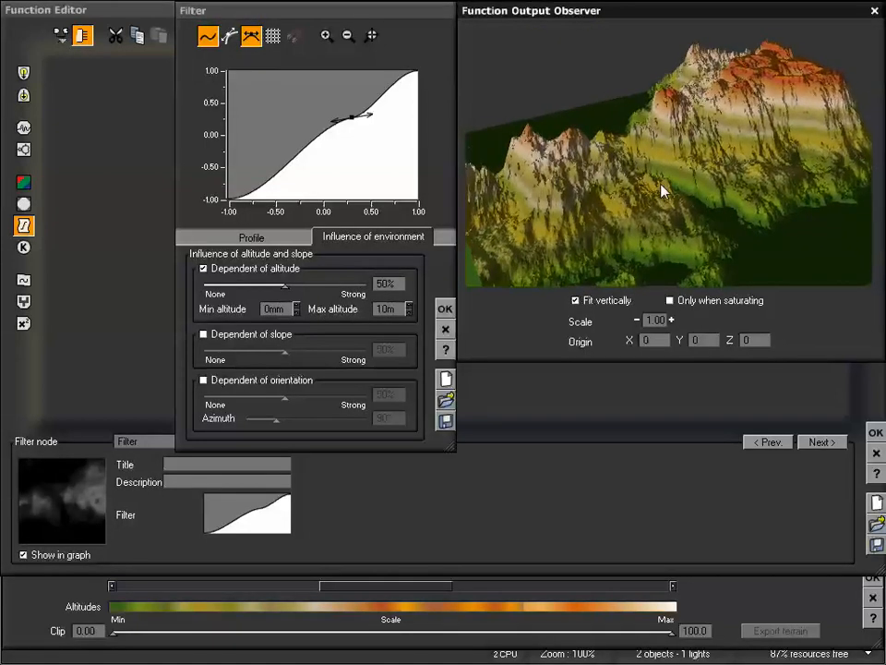
- Try an altitude dependency of 27% and examine the terrain preview from different angles
drag(284, 285, 259, 284)
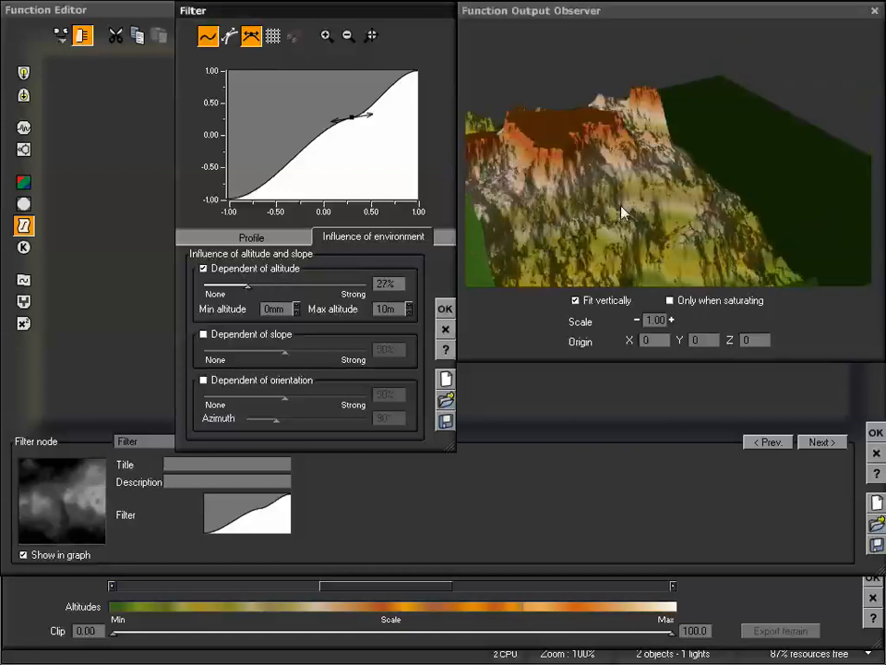
drag(659, 191, 676, 154)
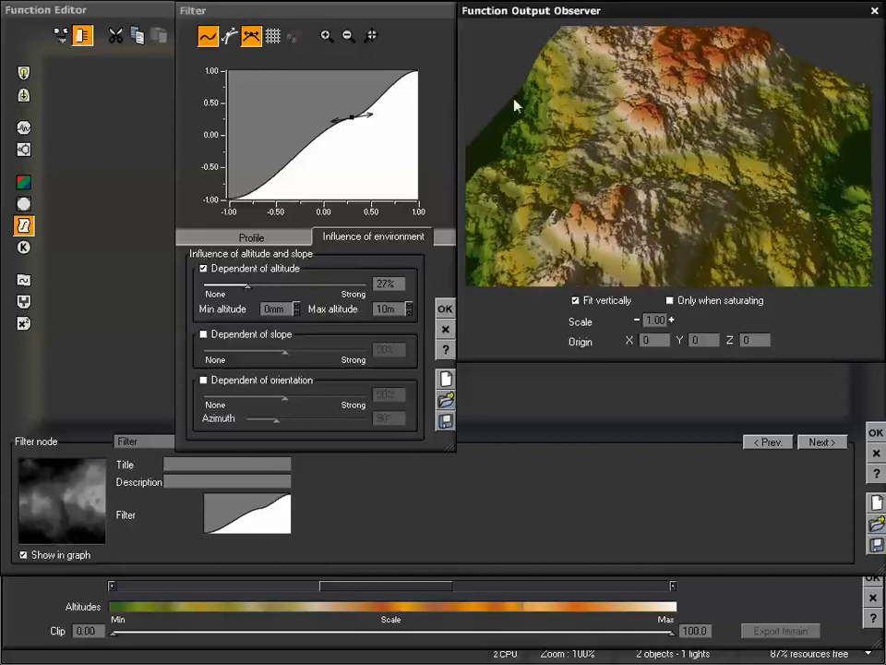
drag(529, 129, 645, 133)
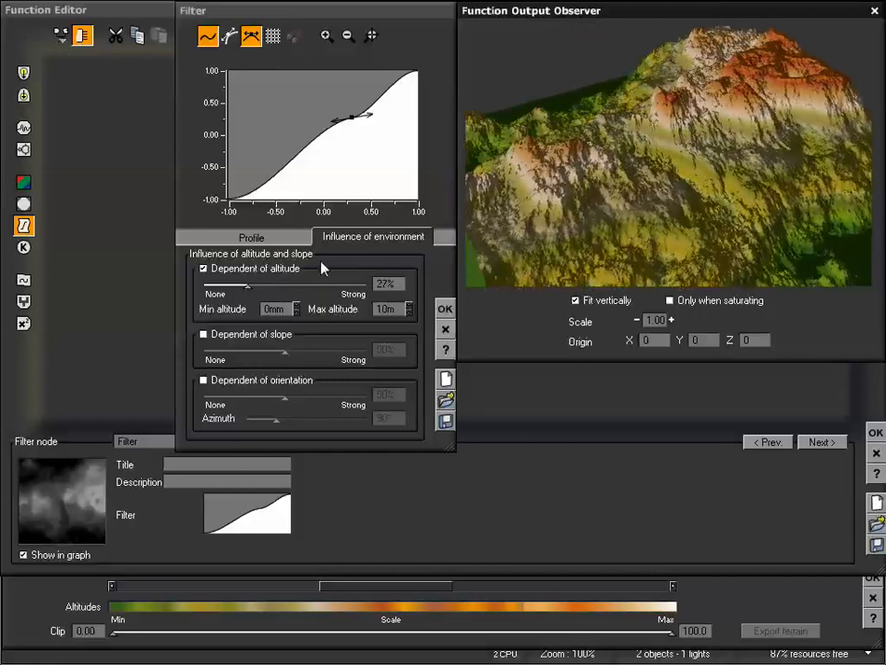
- Try an altitude dependency of 84%, inspect the terrain preview, and set the dependency to 50%
drag(256, 286, 338, 286)
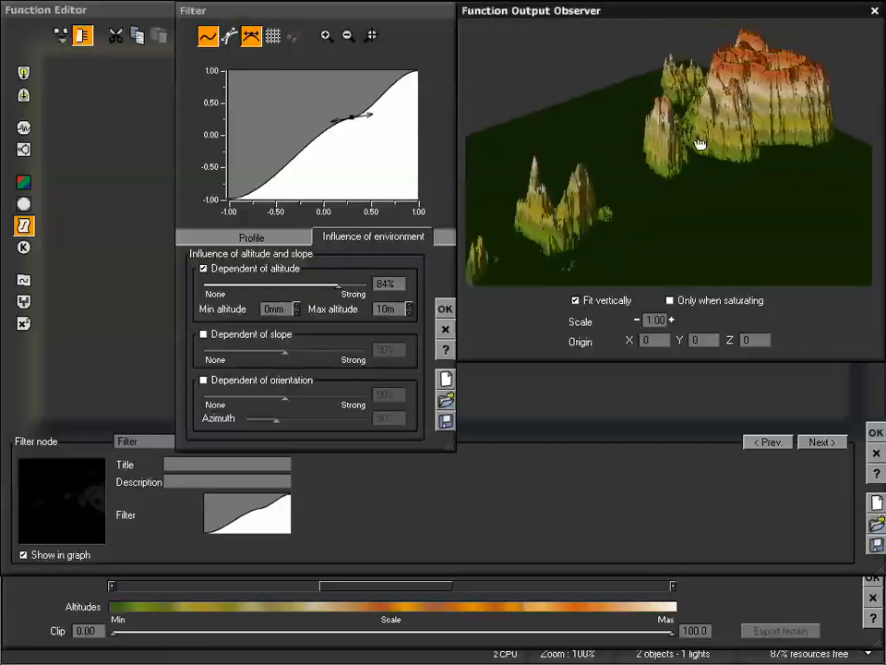
mouse_move(669, 188)
mouse_down()
mouse_move(703, 187)
mouse_move(639, 184)
mouse_move(663, 179)
mouse_move(662, 189)
mouse_up()
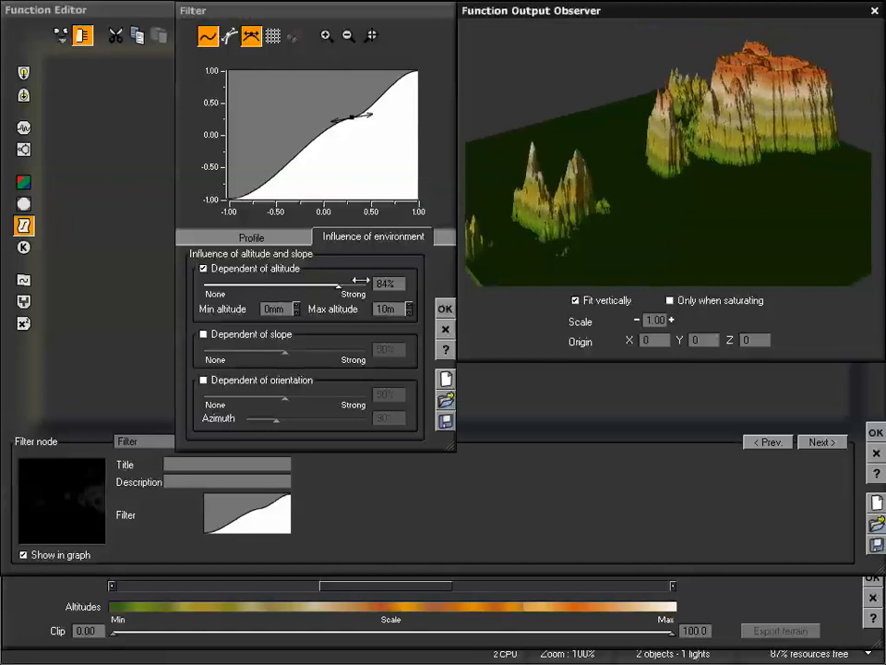
drag(343, 284, 287, 285)
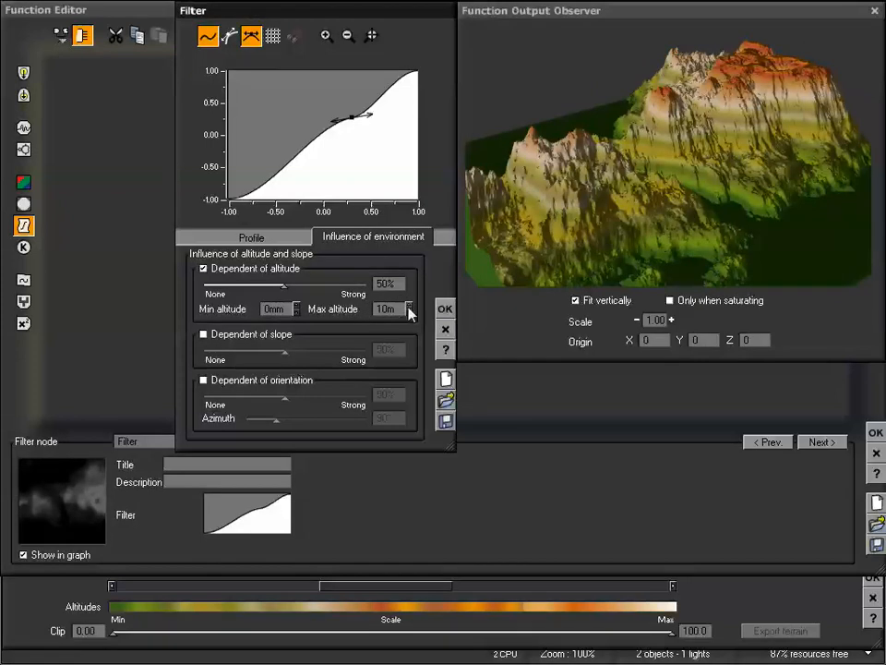
- Try a maximum altitude of 16.9 m for the altitude dependency, set it to 5.7 m, and compare the previews
drag(409, 310, 409, 300)
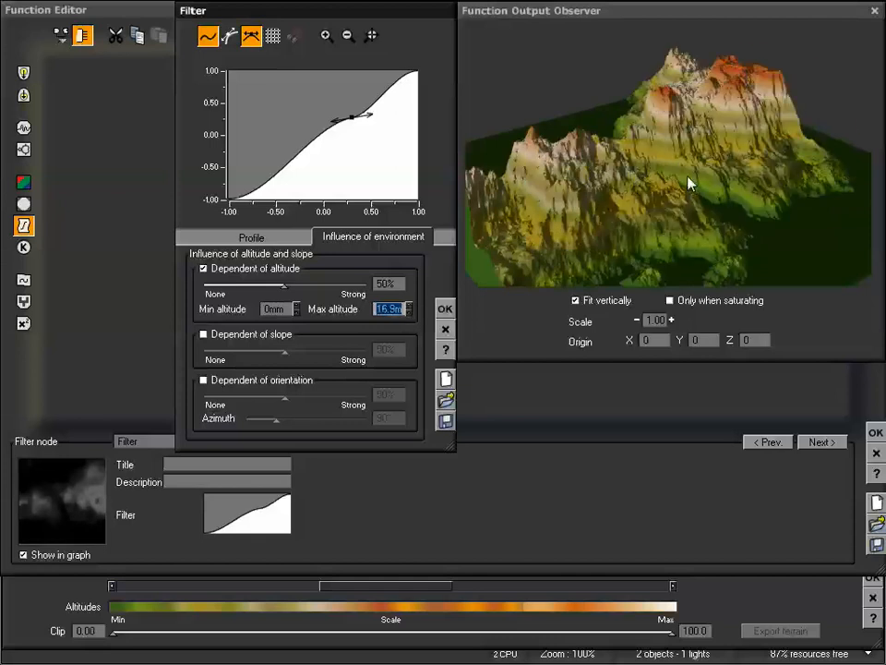
drag(732, 148, 711, 127)
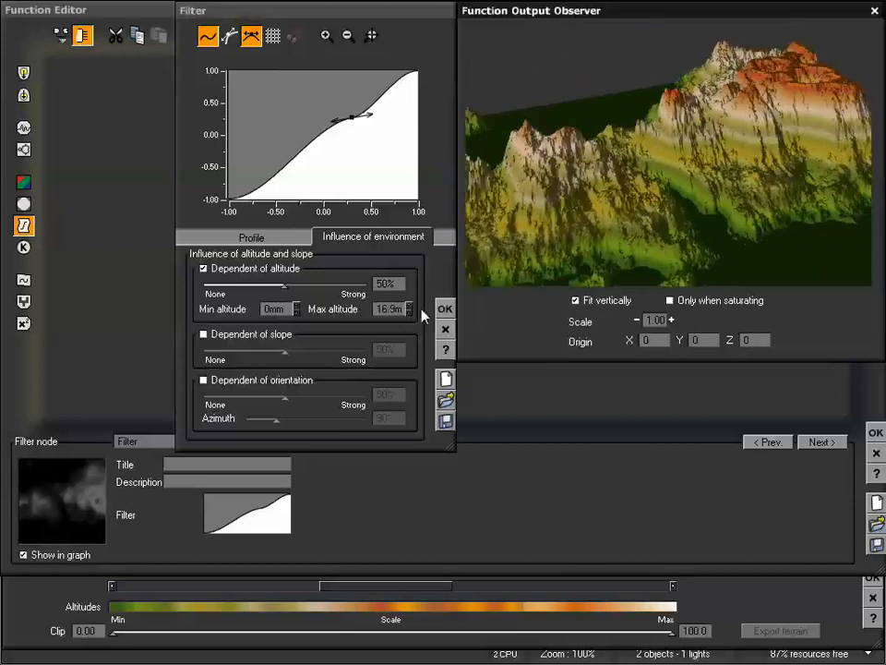
mouse_move(410, 309)
mouse_down()
mouse_move(410, 327)
mouse_move(410, 312)
mouse_up()
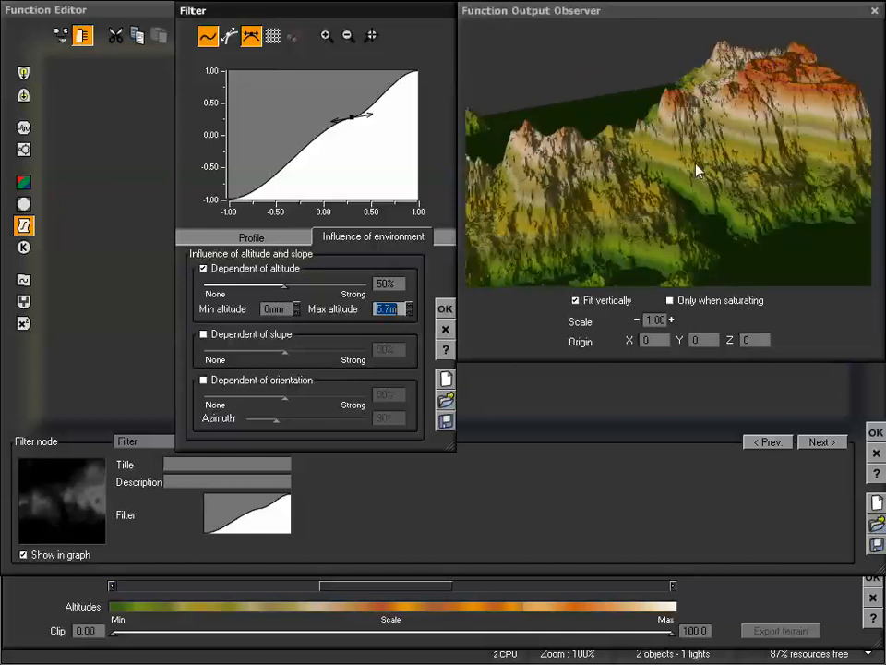
mouse_move(696, 166)
mouse_down()
mouse_move(735, 161)
mouse_move(670, 153)
mouse_move(694, 166)
mouse_up()
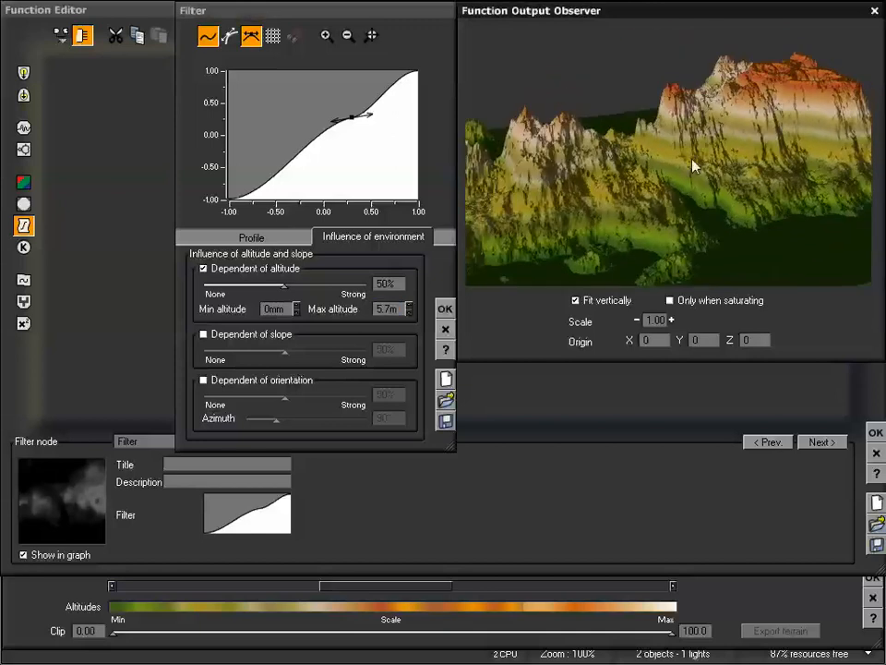
- Set the altitude dependency's minimum altitude to 4.1 m and inspect the terrain preview
click(296, 306)
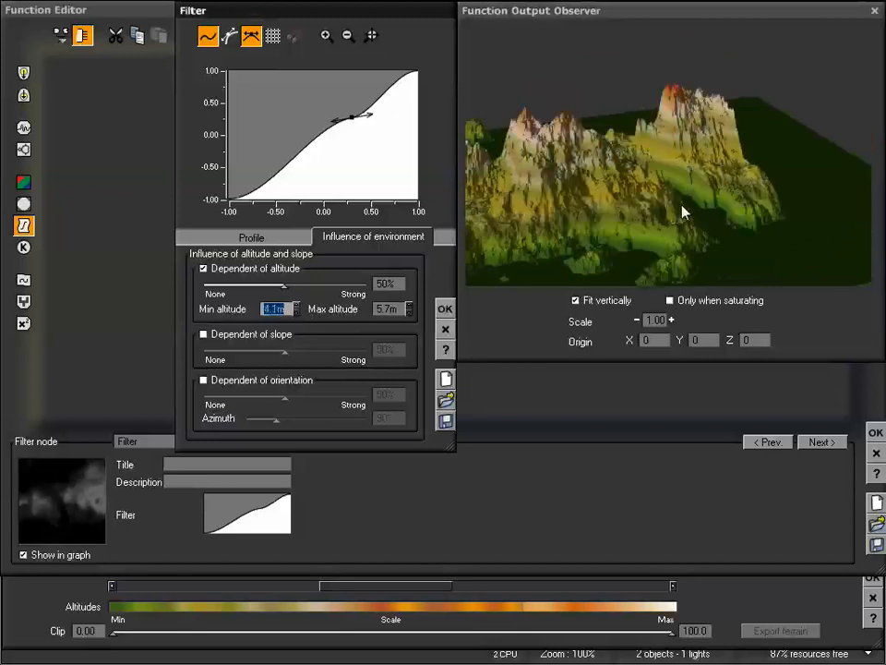
drag(668, 181, 551, 197)
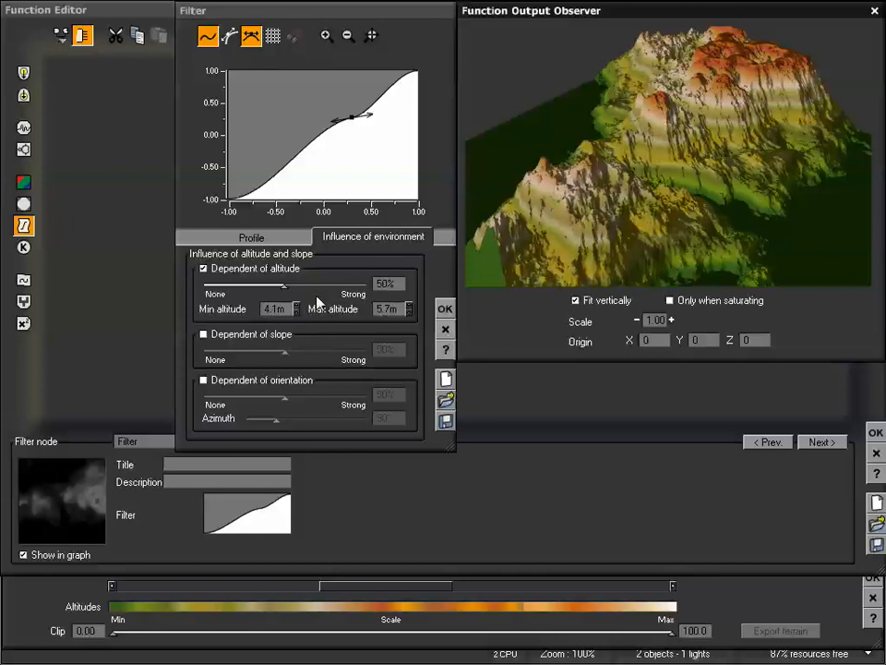
drag(674, 171, 679, 170)
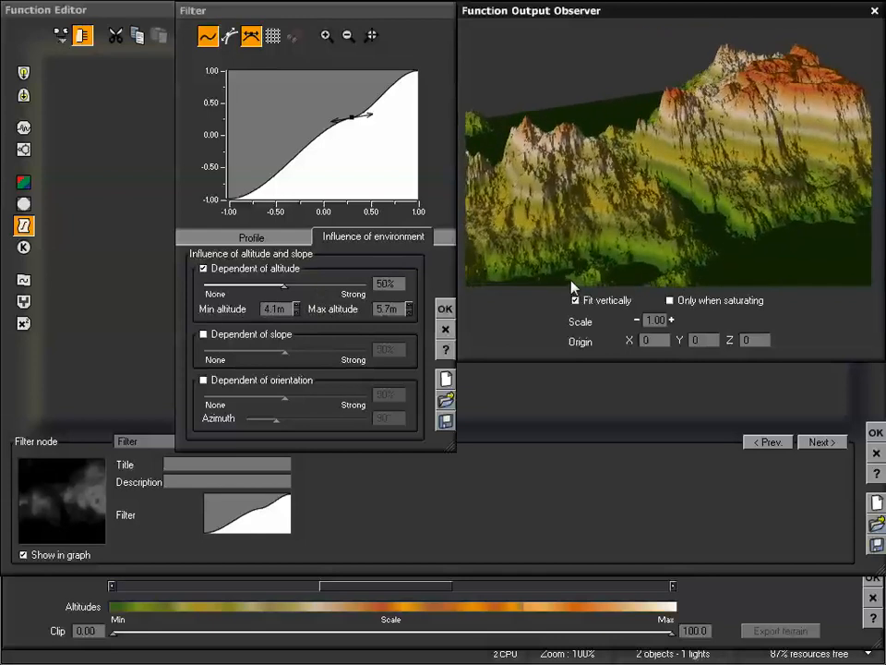
- Strengthen the filter's altitude dependency to 84% and inspect the isolated peaks in the terrain preview
drag(299, 289, 348, 284)
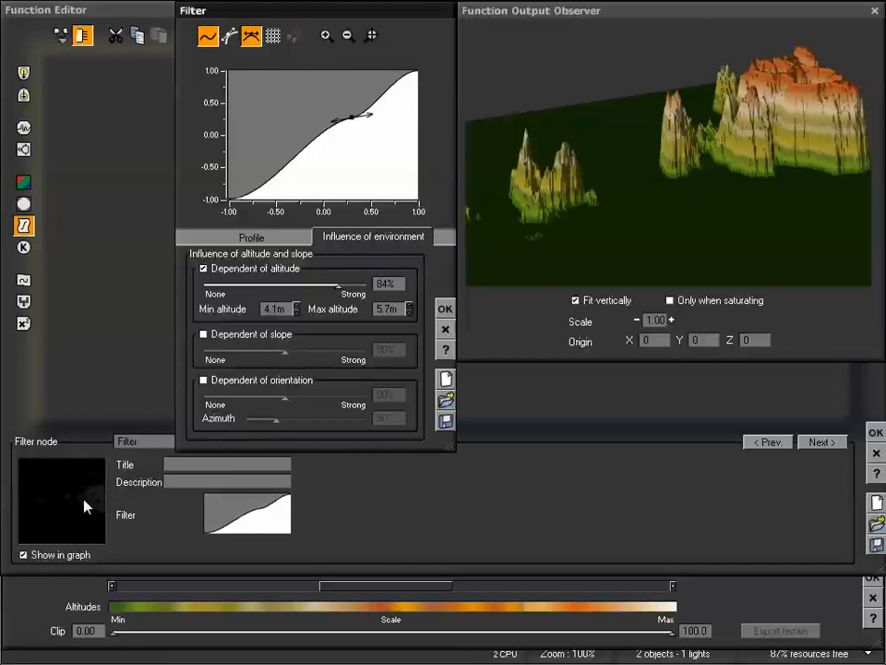
drag(630, 247, 664, 226)
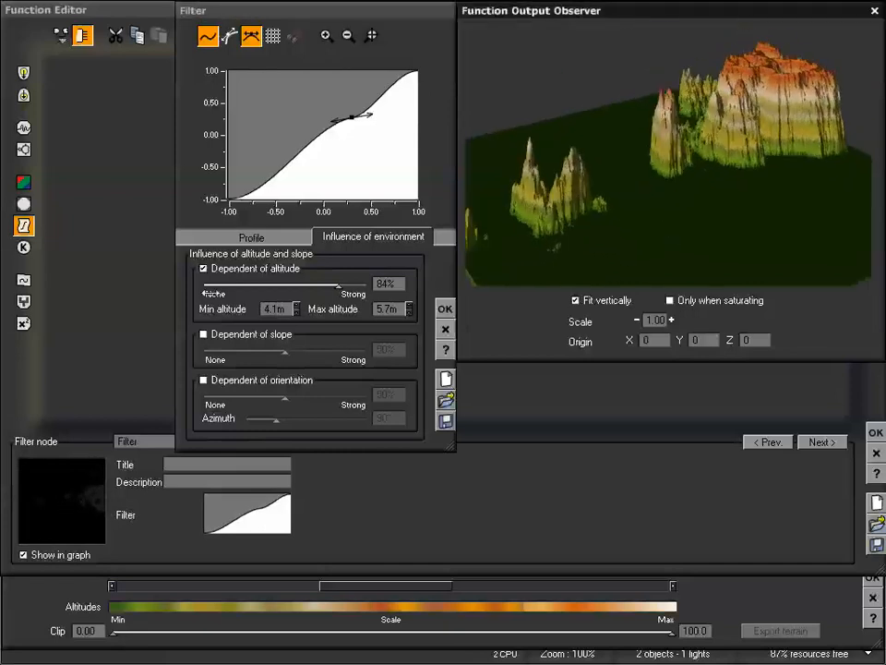
- Replace the filter's altitude dependency with a 50% slope dependency and inspect the terrain preview from several angles
click(203, 269)
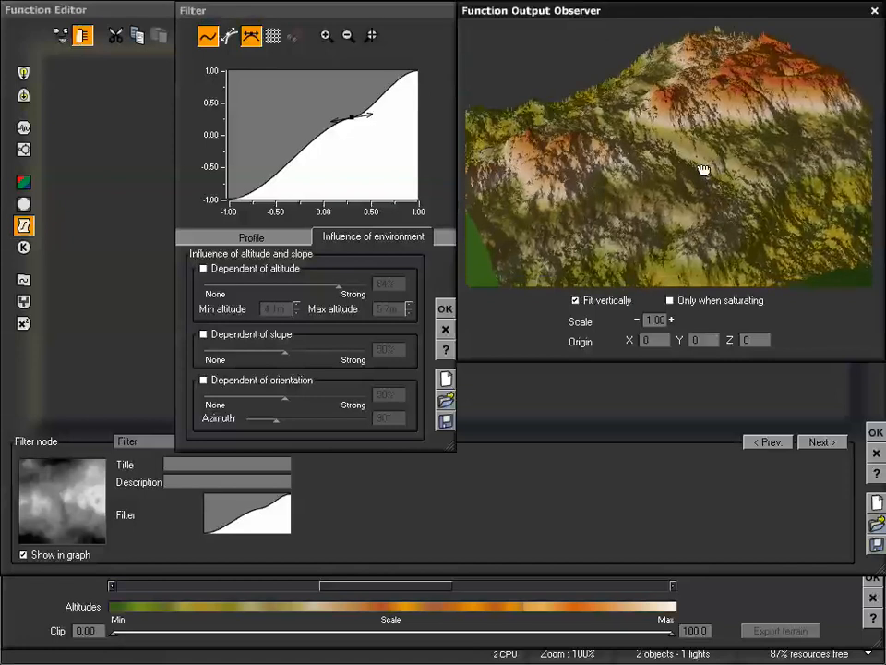
click(203, 334)
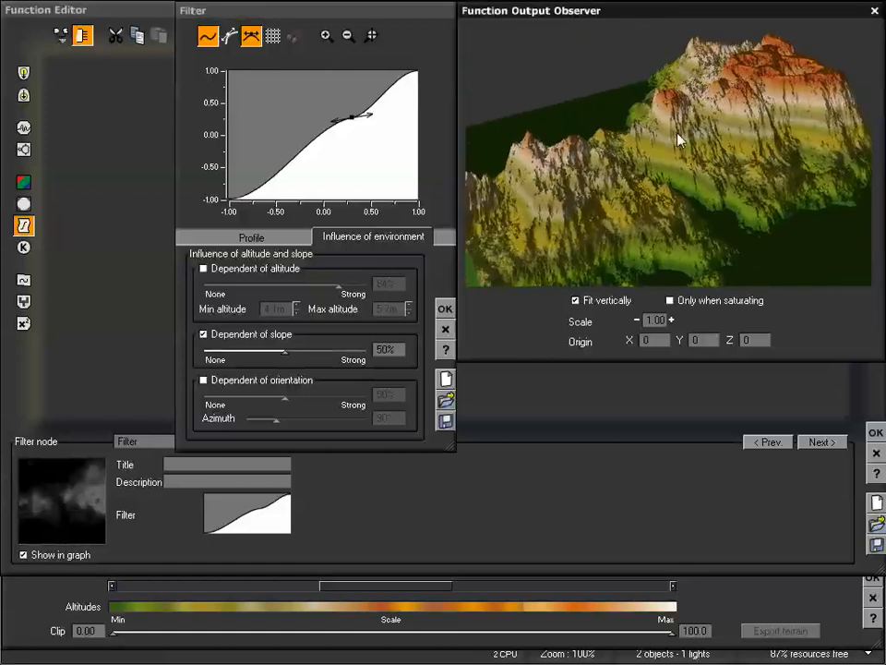
drag(676, 138, 562, 184)
drag(651, 211, 692, 194)
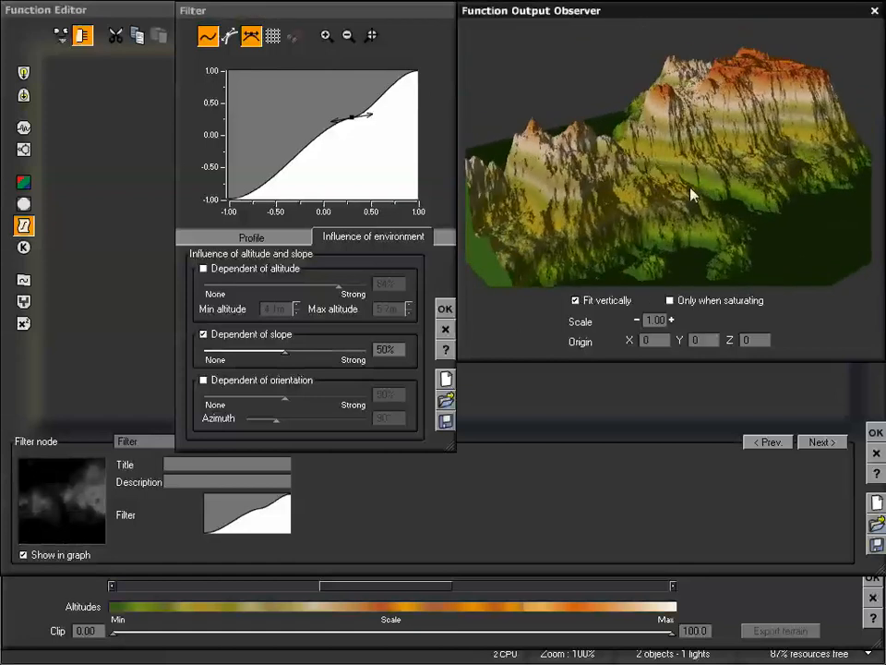
drag(765, 182, 653, 141)
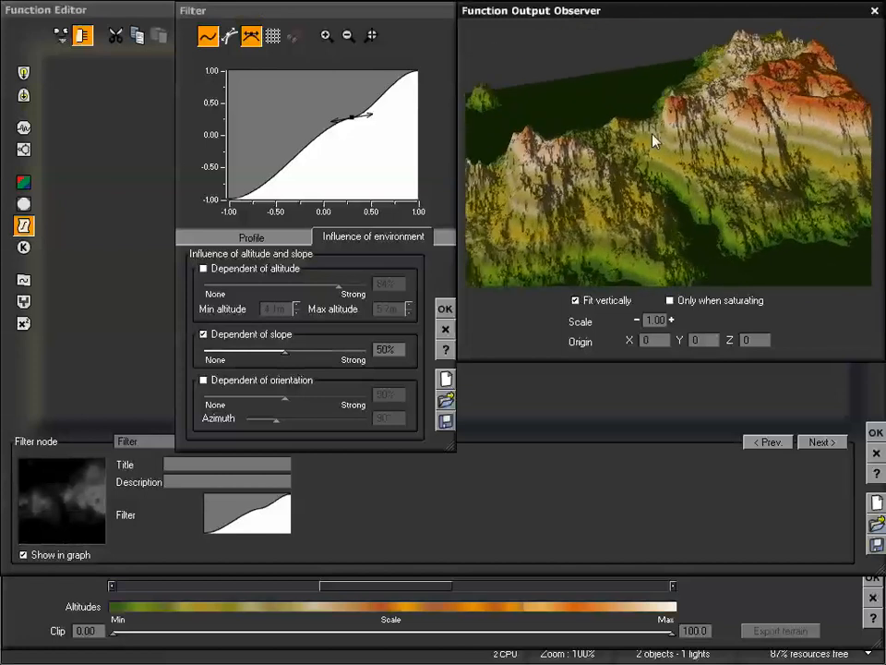
- Try slope dependencies of 75% and 95%, set the dependency to 15%, and compare the terrain previews
drag(289, 345, 326, 348)
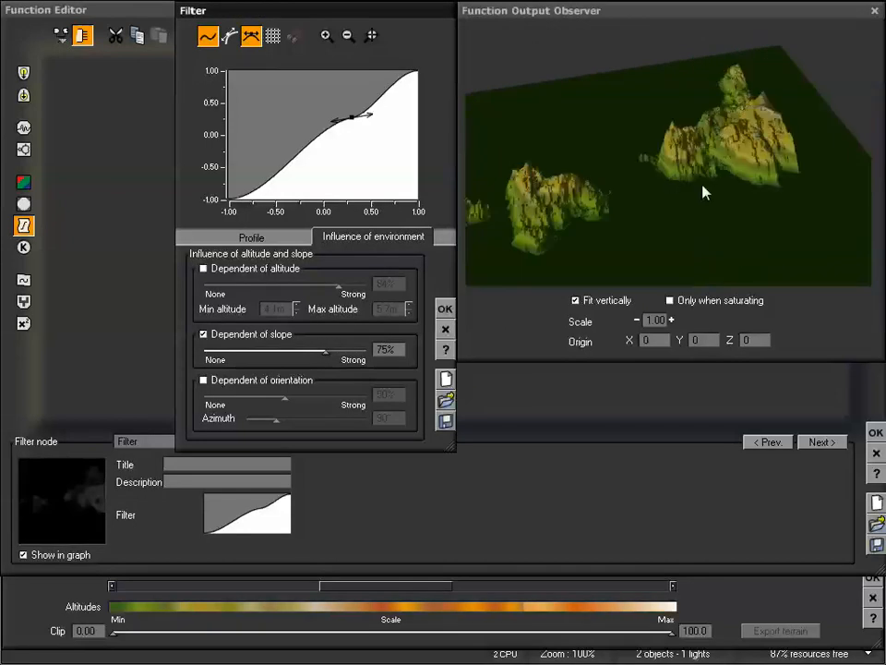
mouse_move(702, 164)
mouse_down()
mouse_move(767, 131)
mouse_move(699, 150)
mouse_up()
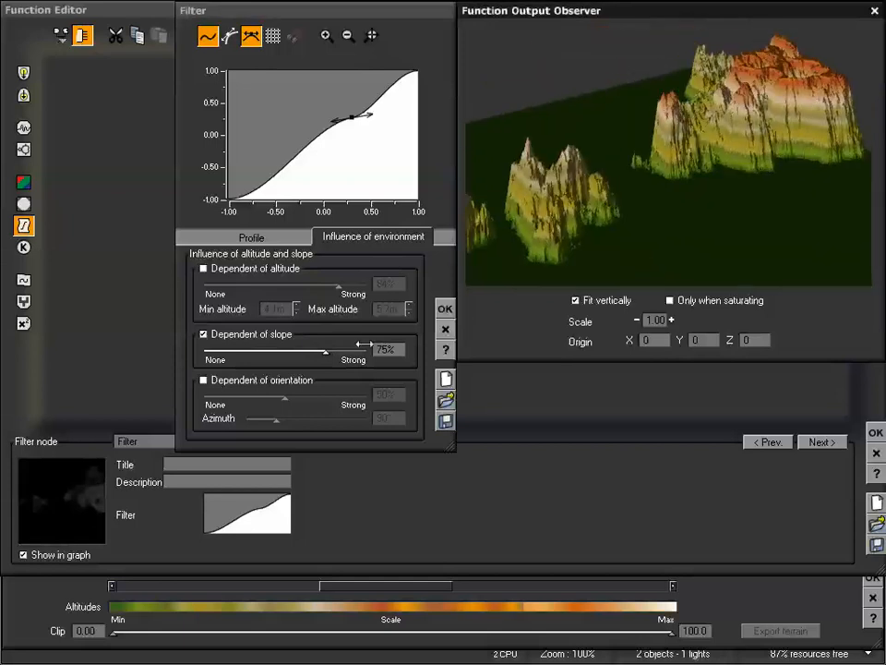
drag(323, 350, 355, 348)
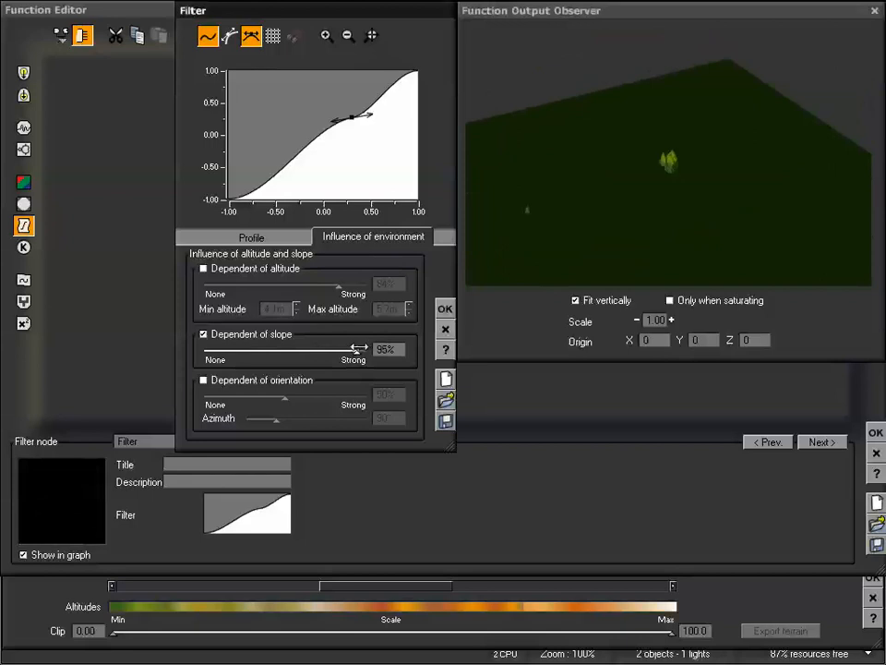
drag(755, 159, 742, 180)
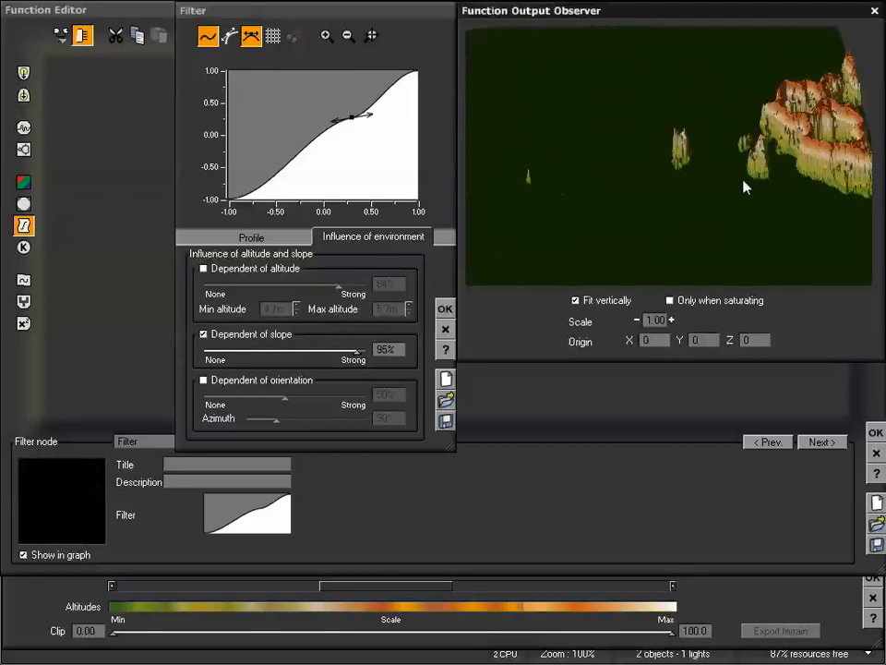
drag(814, 135, 681, 159)
drag(349, 343, 335, 344)
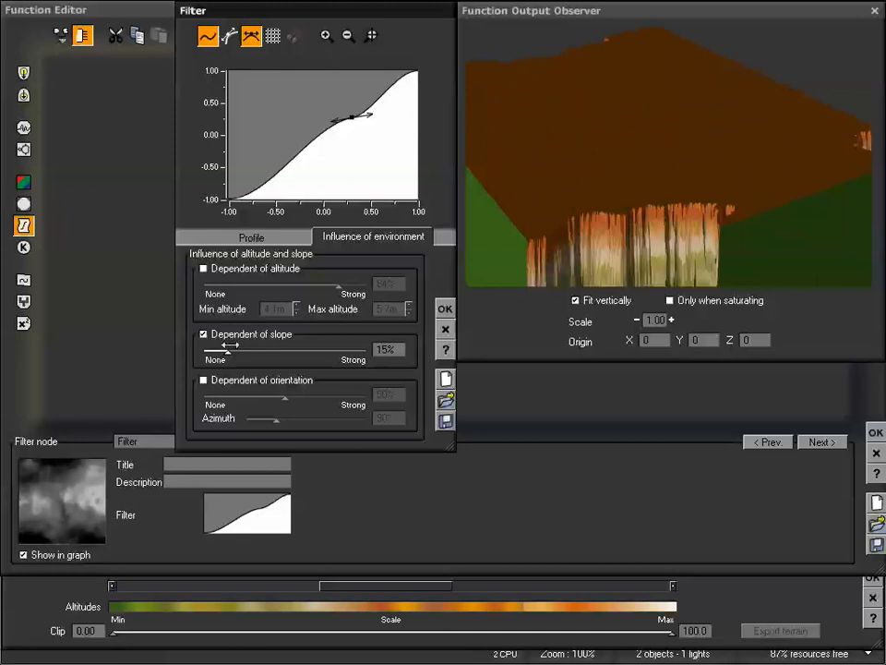
drag(627, 172, 659, 177)
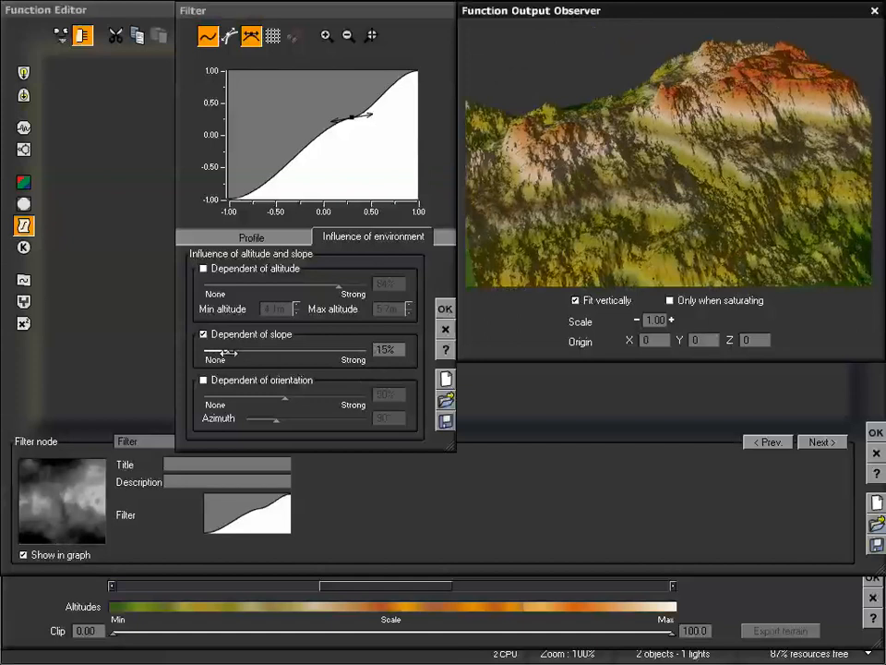
- Add an altitude dependency of 48% with a minimum altitude of 0 and a maximum altitude of 10.1 m
click(205, 270)
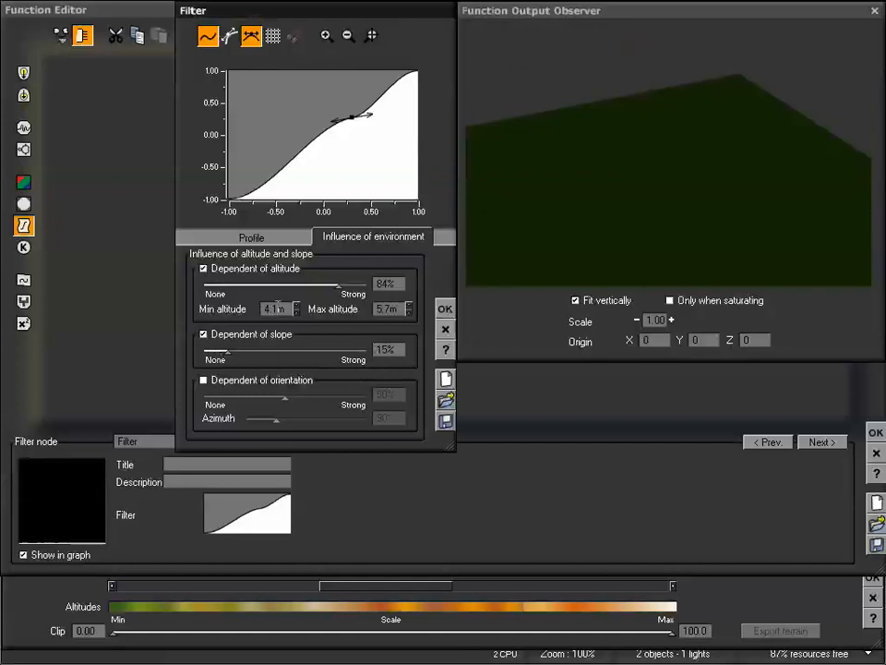
double_click(275, 309)
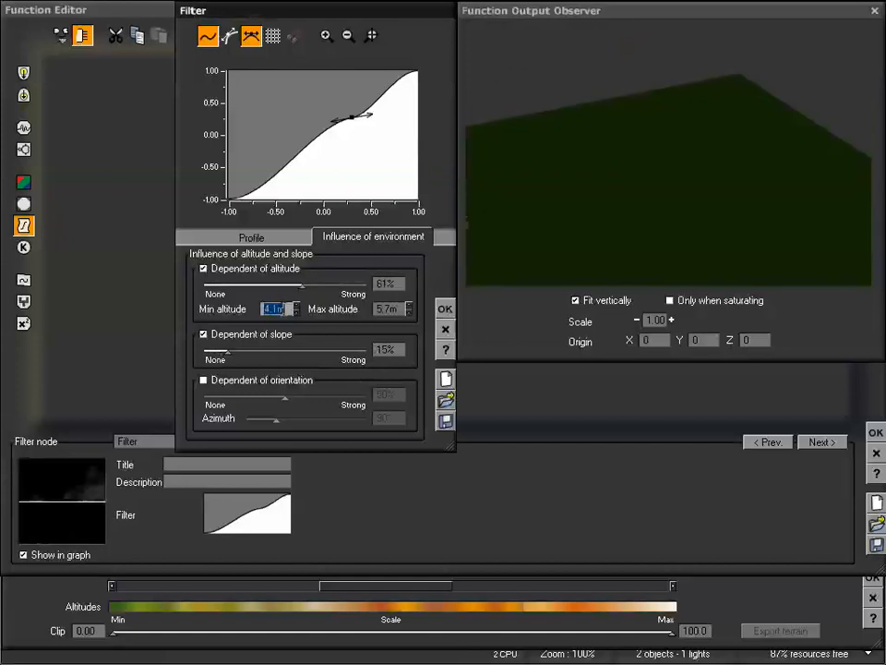
text(0)
key(Tab)
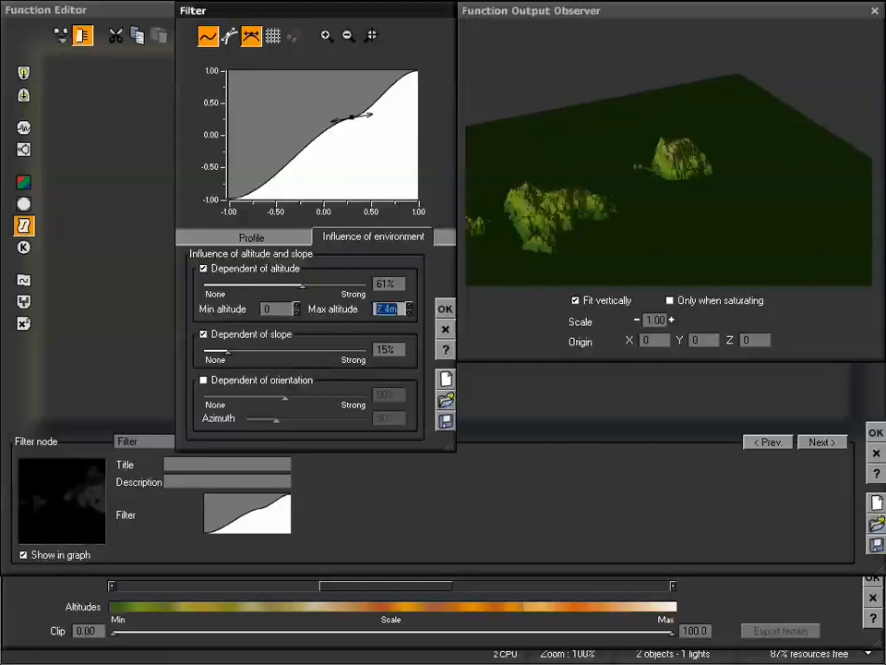
drag(409, 309, 409, 293)
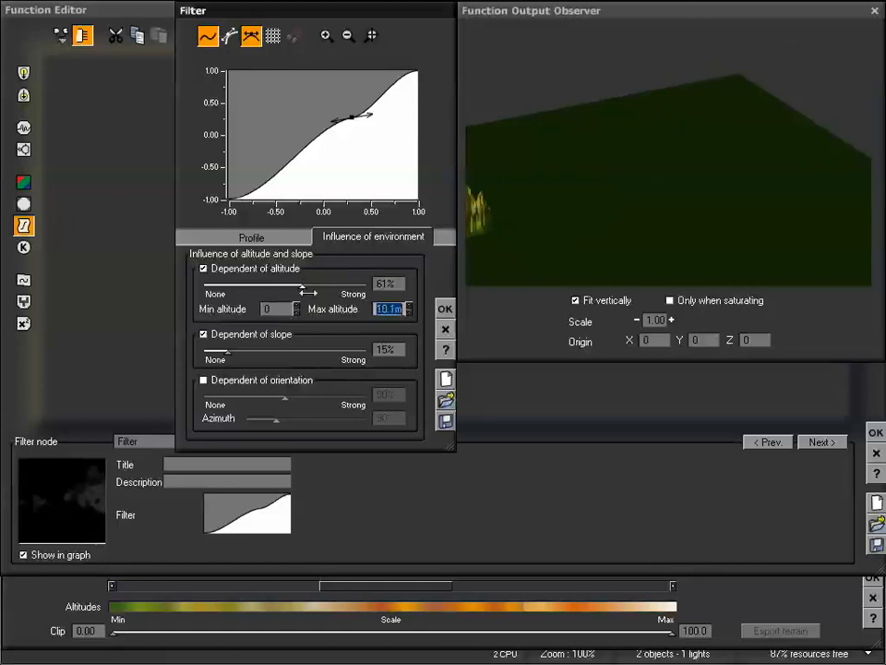
drag(300, 285, 282, 285)
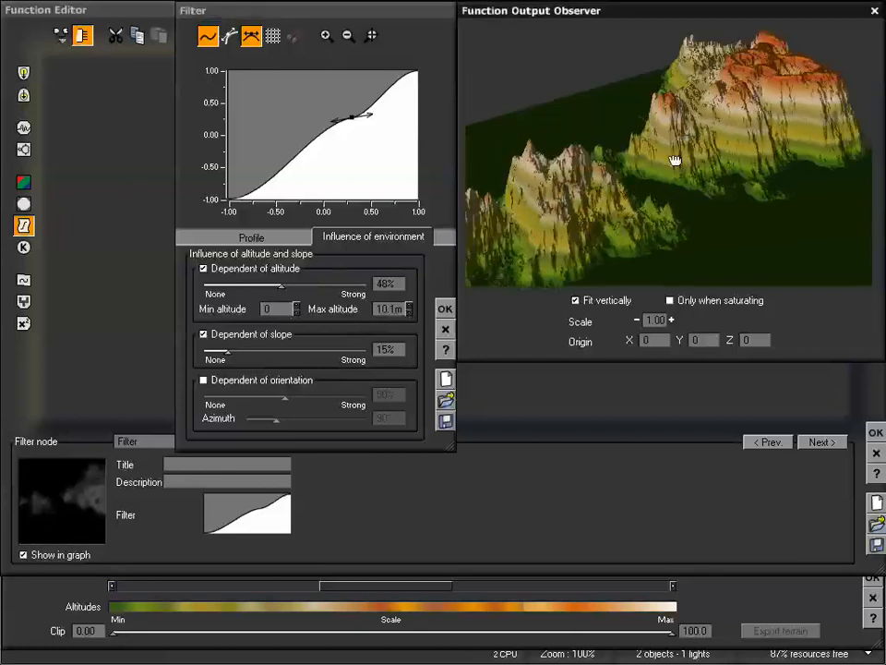
- Reduce the filter's slope dependency to 6% and inspect the combined effect in the terrain preview
drag(227, 347, 295, 341)
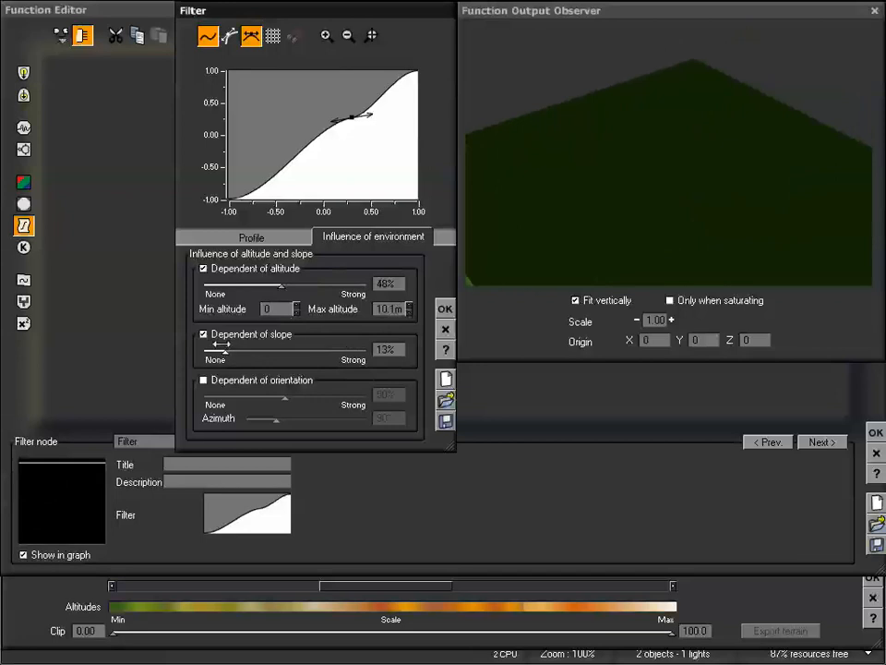
drag(222, 351, 213, 351)
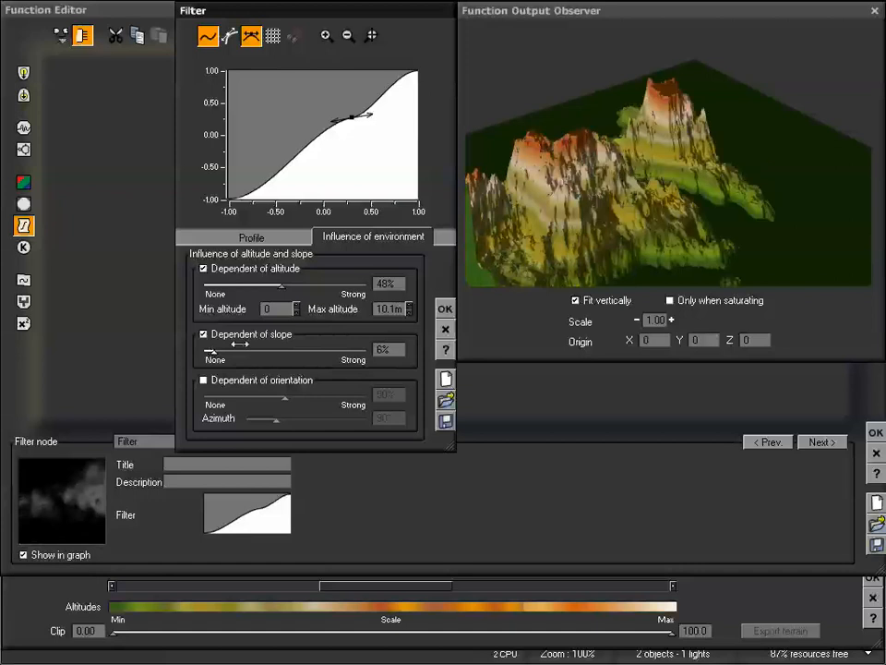
drag(687, 138, 737, 163)
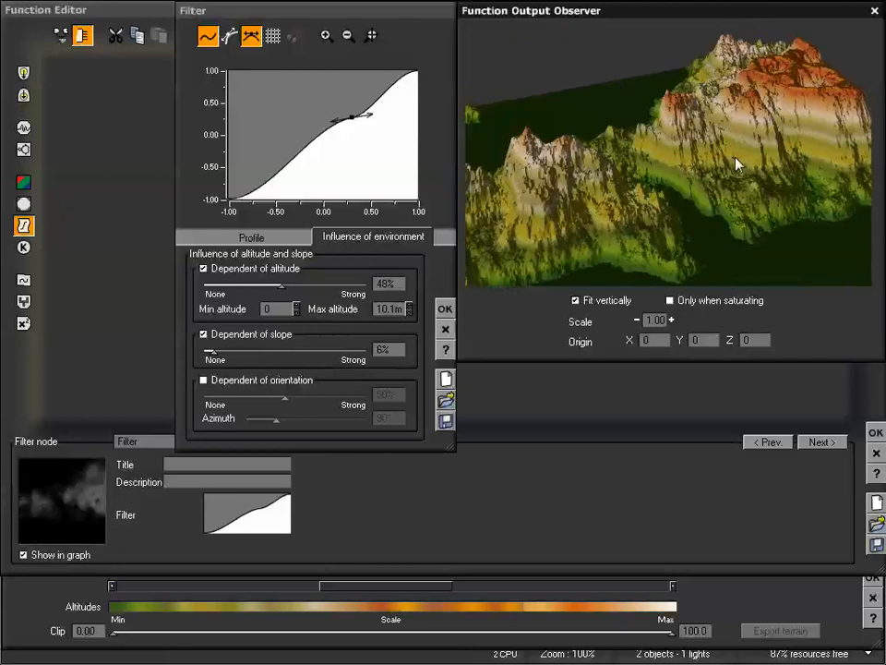
- Turn off the slope and altitude dependencies, enable an 89% orientation dependency with an azimuth of 293°, and inspect the preview
click(204, 335)
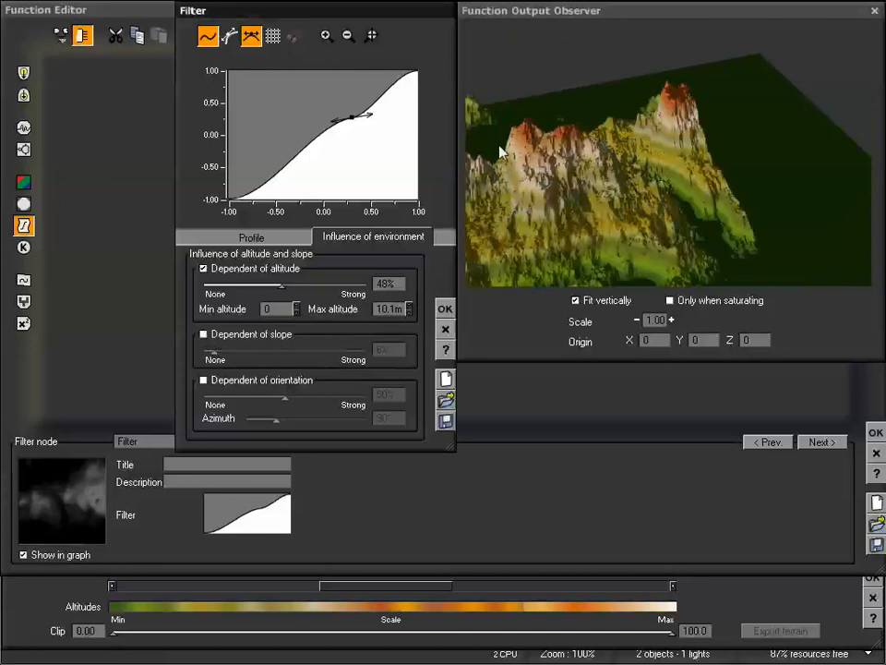
click(204, 268)
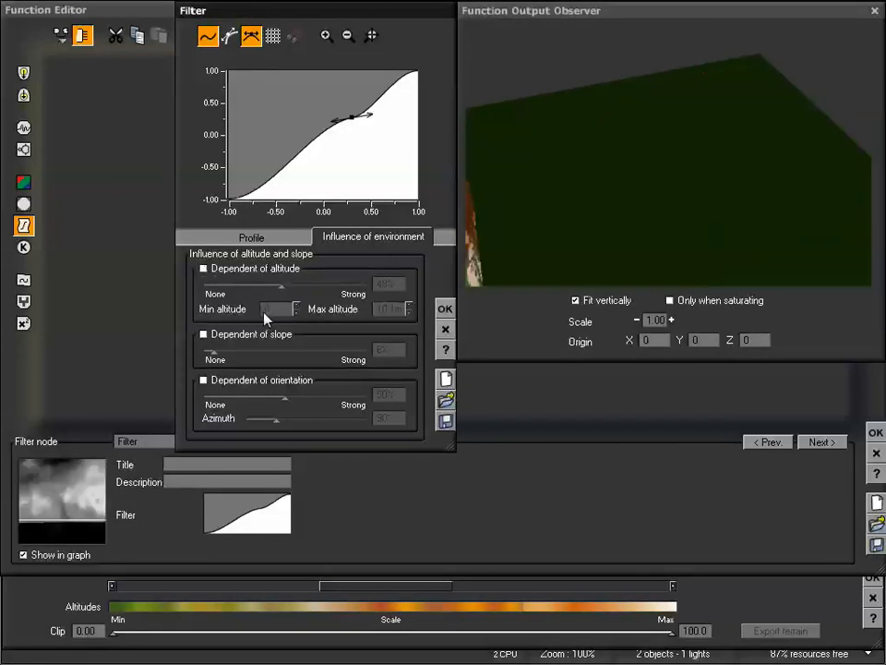
click(204, 380)
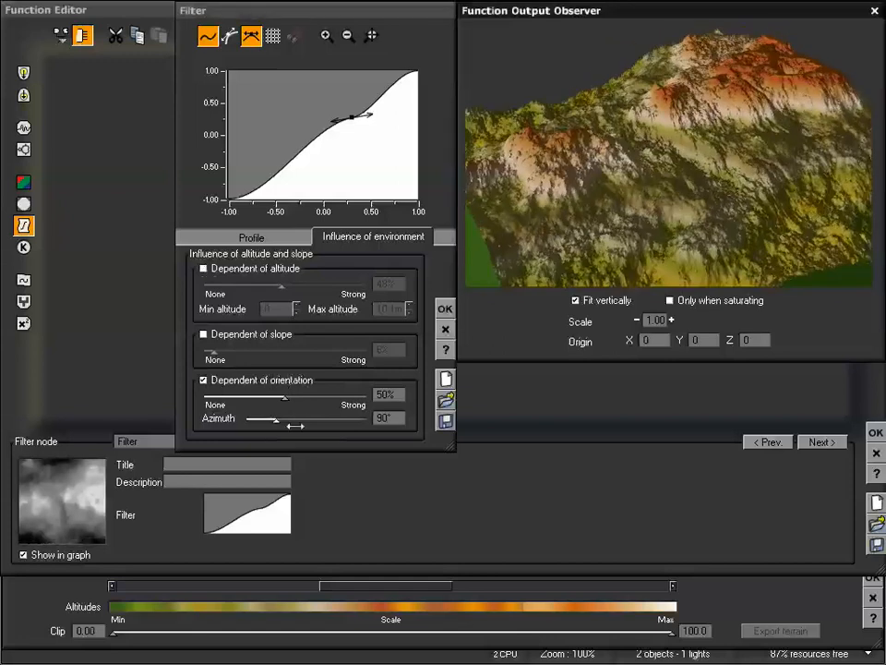
drag(289, 396, 334, 396)
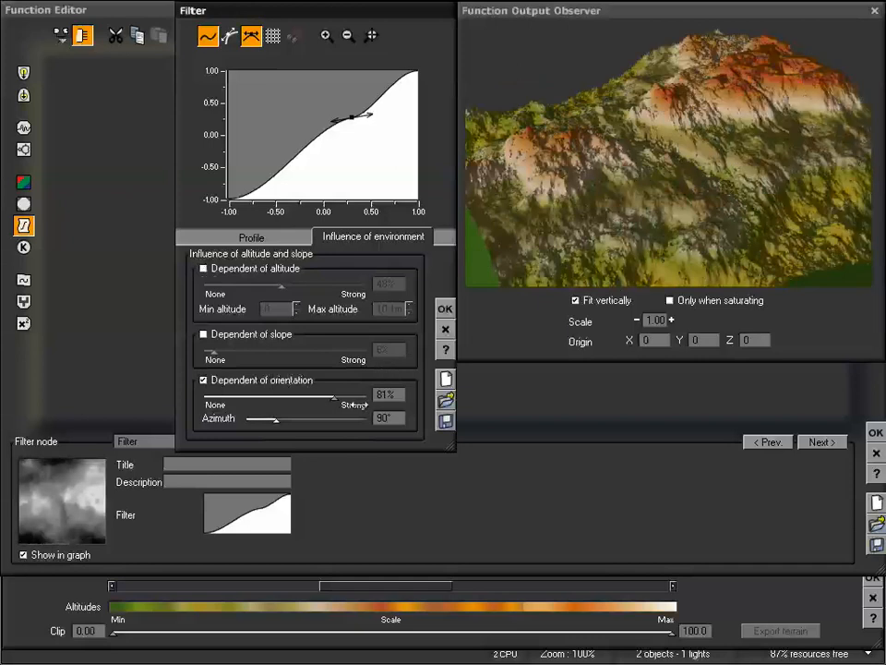
drag(314, 418, 343, 419)
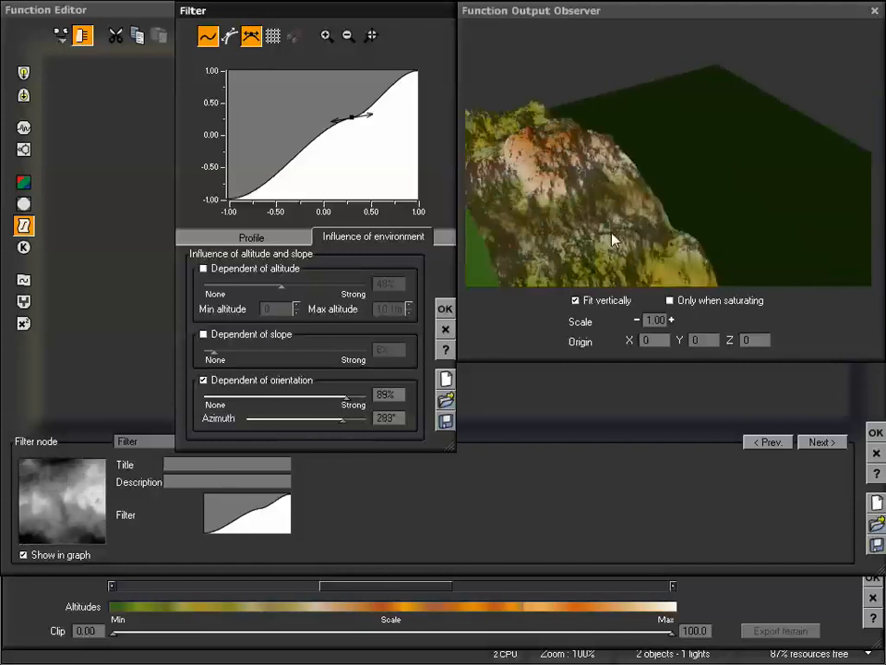
drag(649, 190, 678, 207)
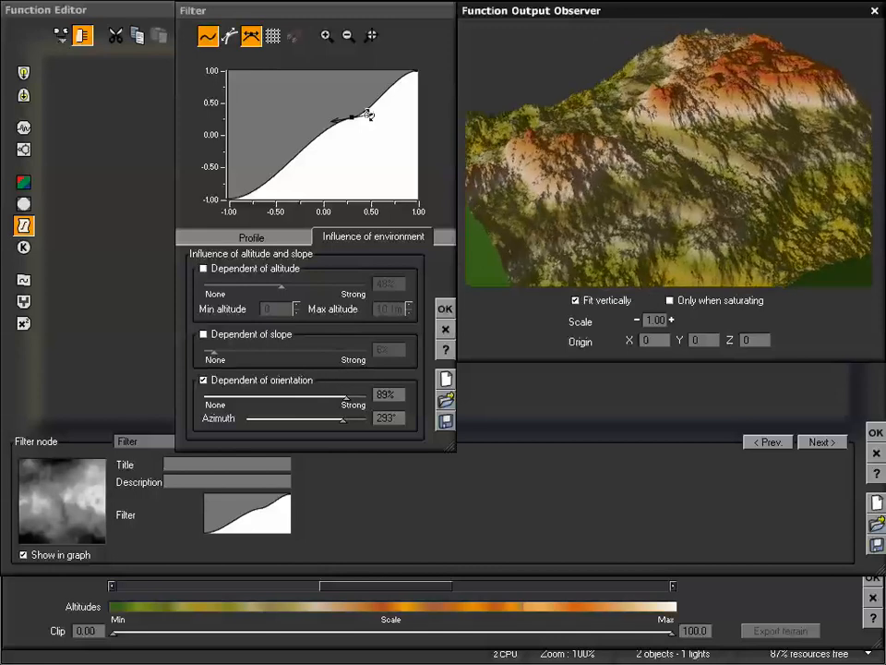
- Lower the filter curve's middle point to about -0.45 to form a steep dip, and turn off the orientation dependency
drag(367, 114, 360, 165)
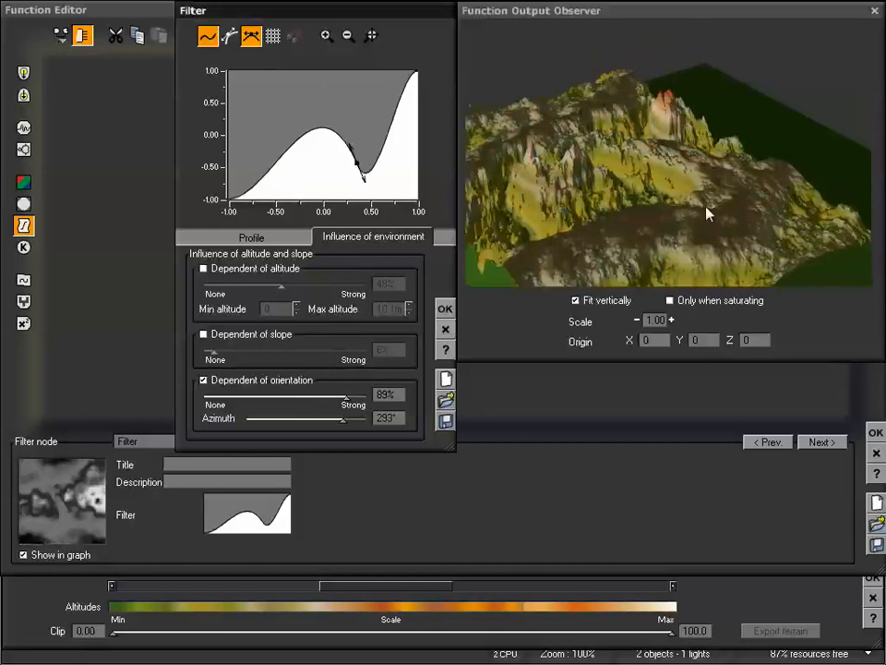
mouse_move(716, 184)
mouse_down()
mouse_move(722, 214)
mouse_move(717, 174)
mouse_up()
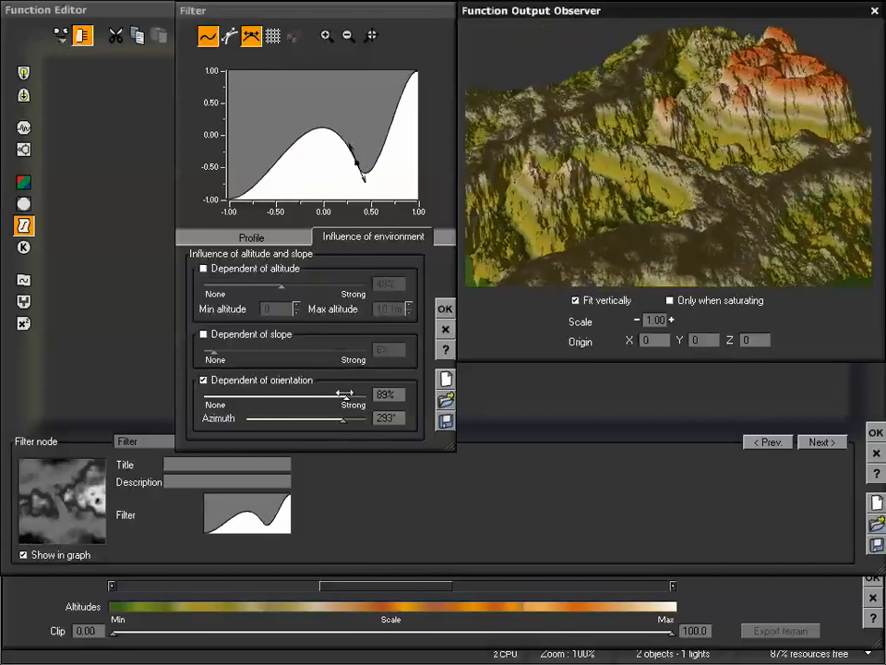
click(204, 381)
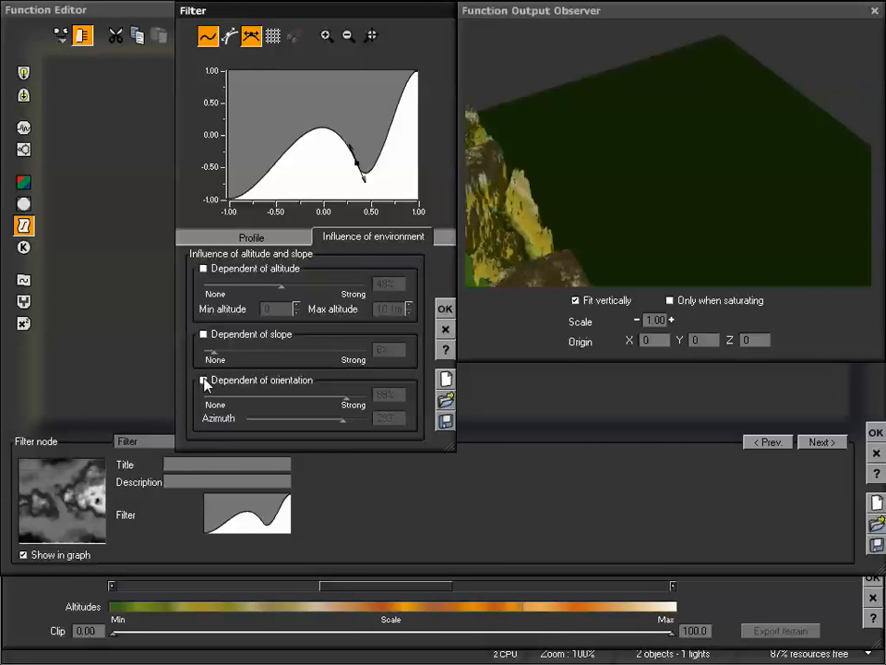
click(204, 380)
click(204, 381)
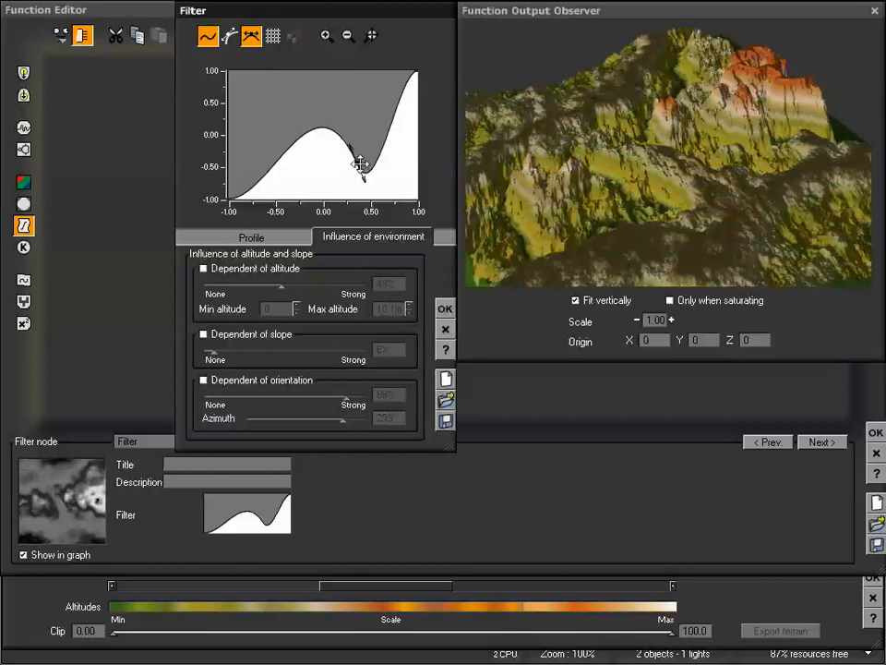
drag(744, 170, 660, 158)
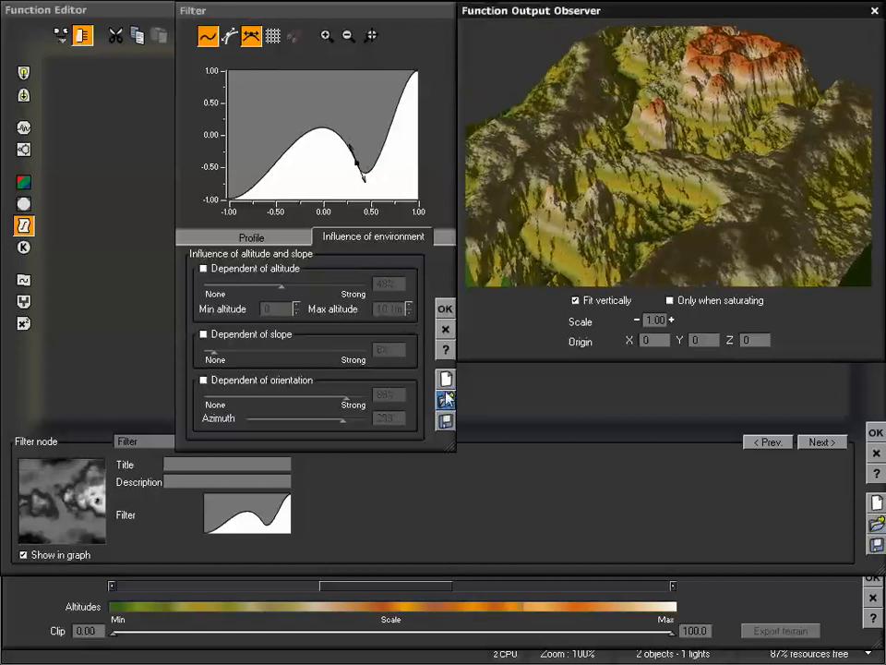
drag(652, 162, 544, 192)
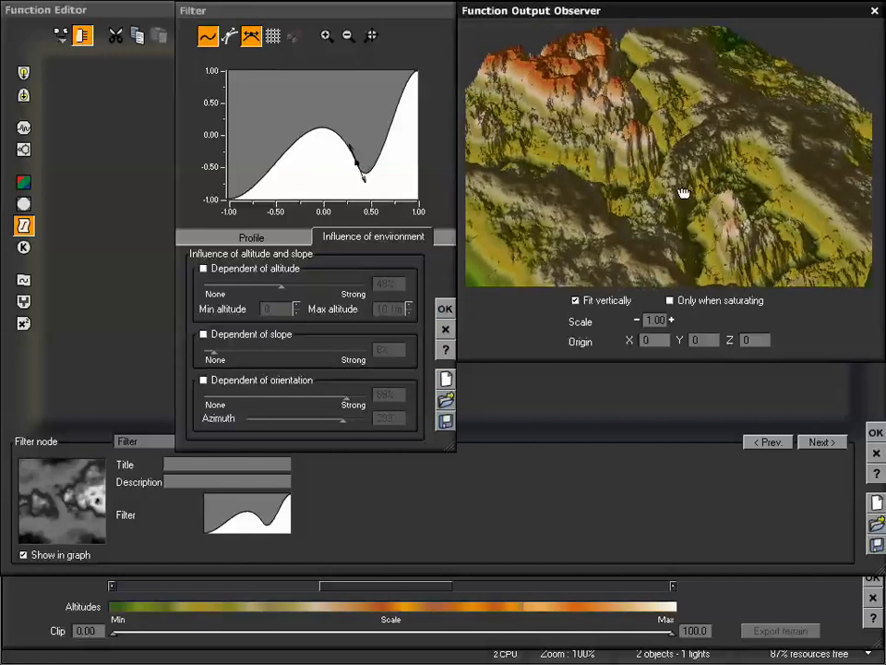
- Accept the edited filter and inspect the resulting terrain in the function output preview
click(446, 310)
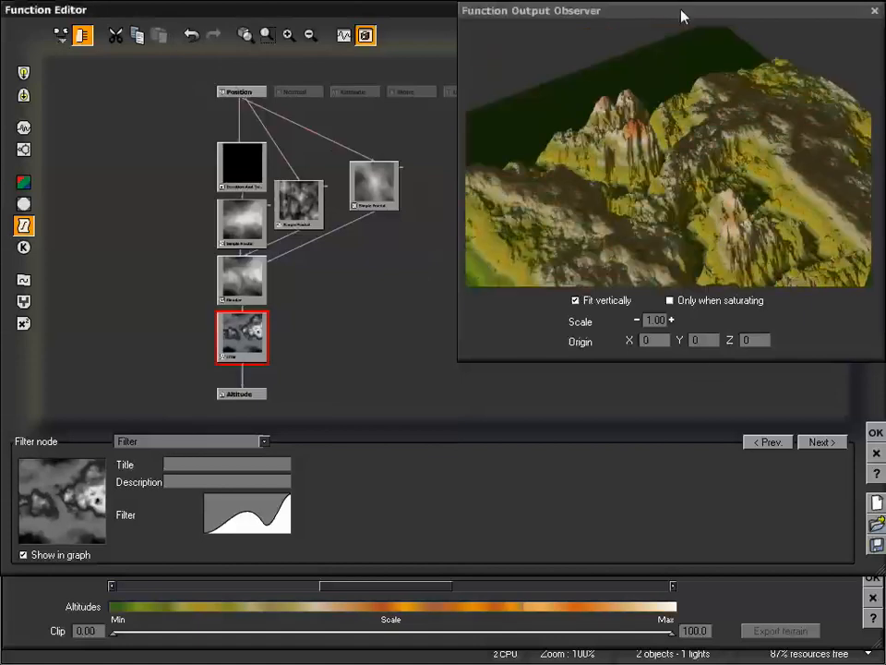
drag(681, 15, 637, 18)
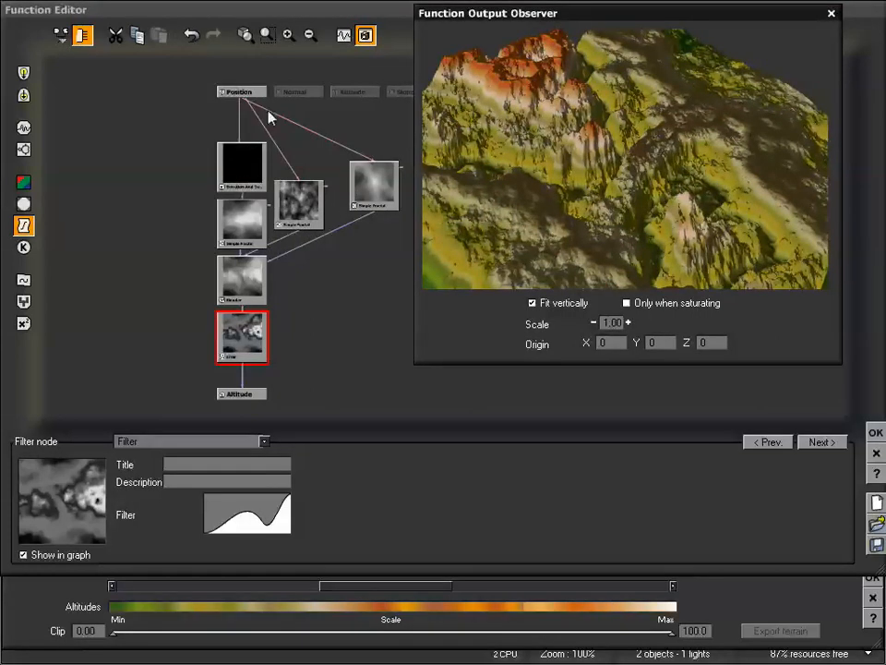
drag(620, 164, 665, 249)
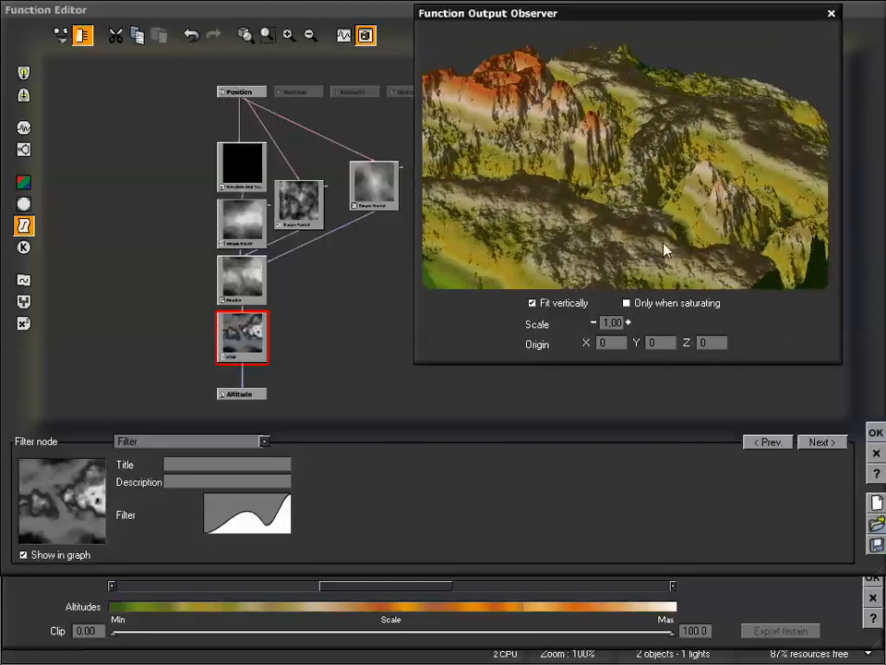
- Accept the function graph and the terrain edits, and render the scene from the main camera
click(874, 432)
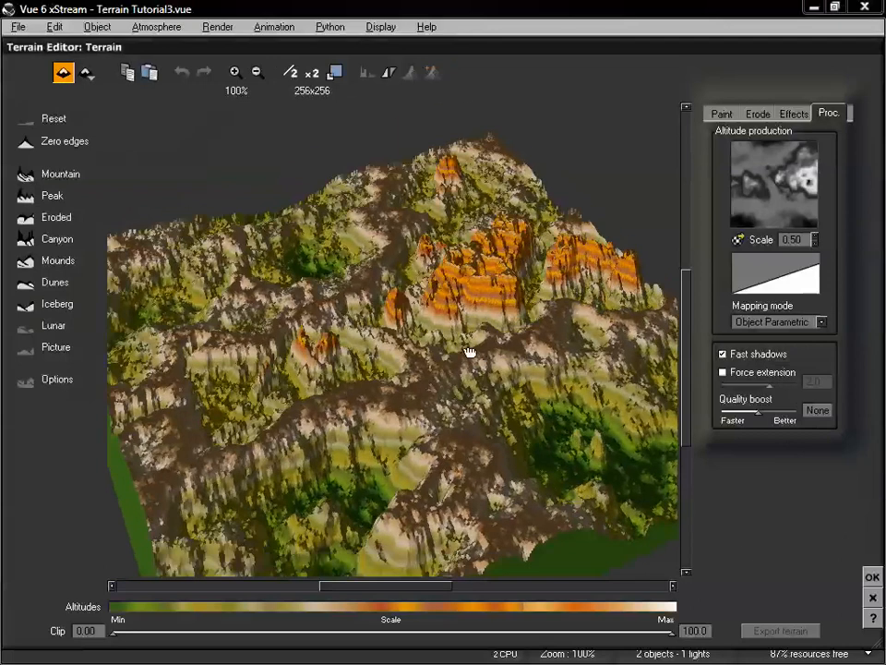
click(872, 578)
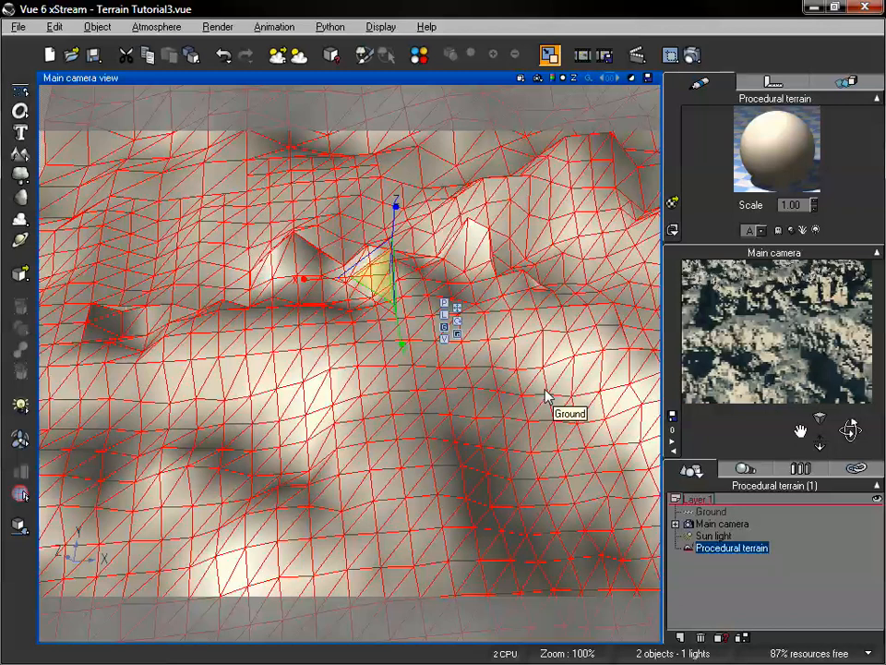
click(692, 55)
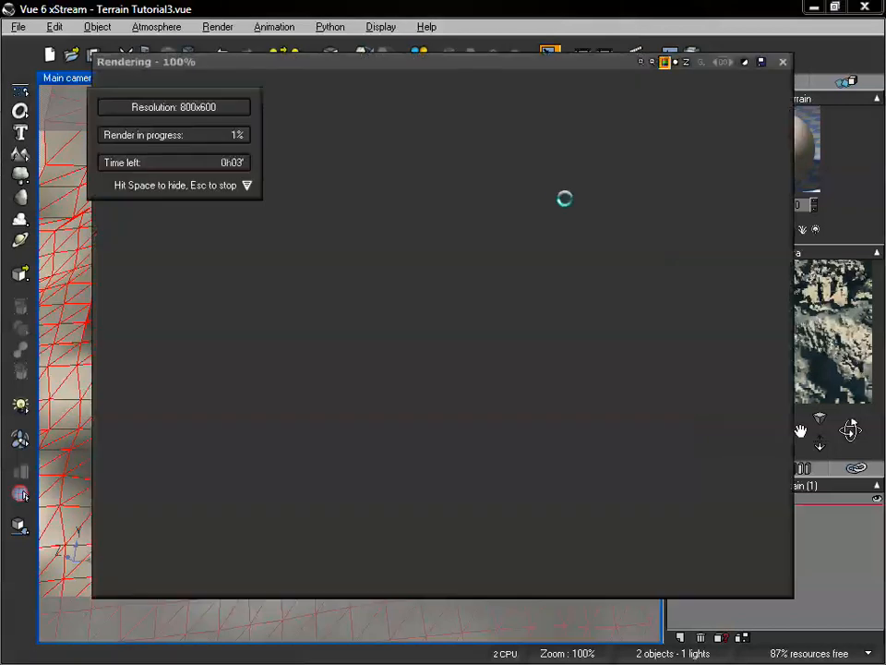